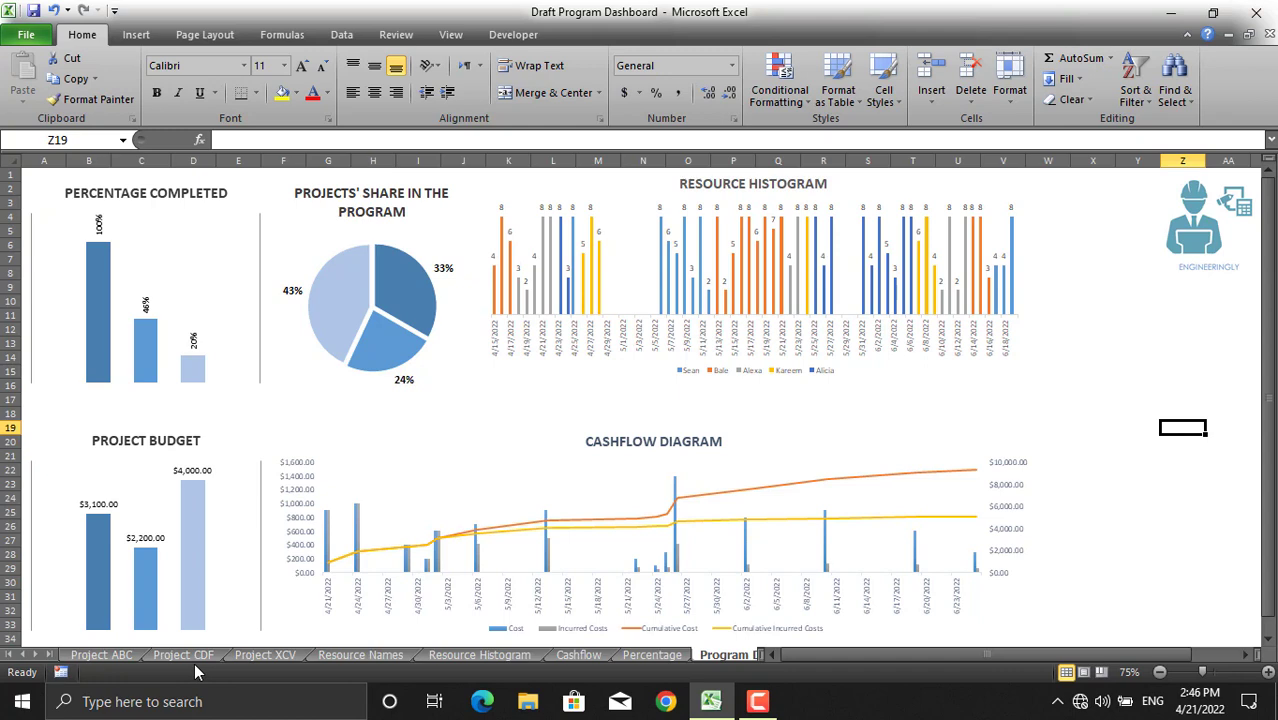
- Review the Project ABC, CDF and XCV sheets, the CDF budget formula, and the charts on the Program Dashboard sheet
{"action": "left_click", "coordinate": [115, 658]}
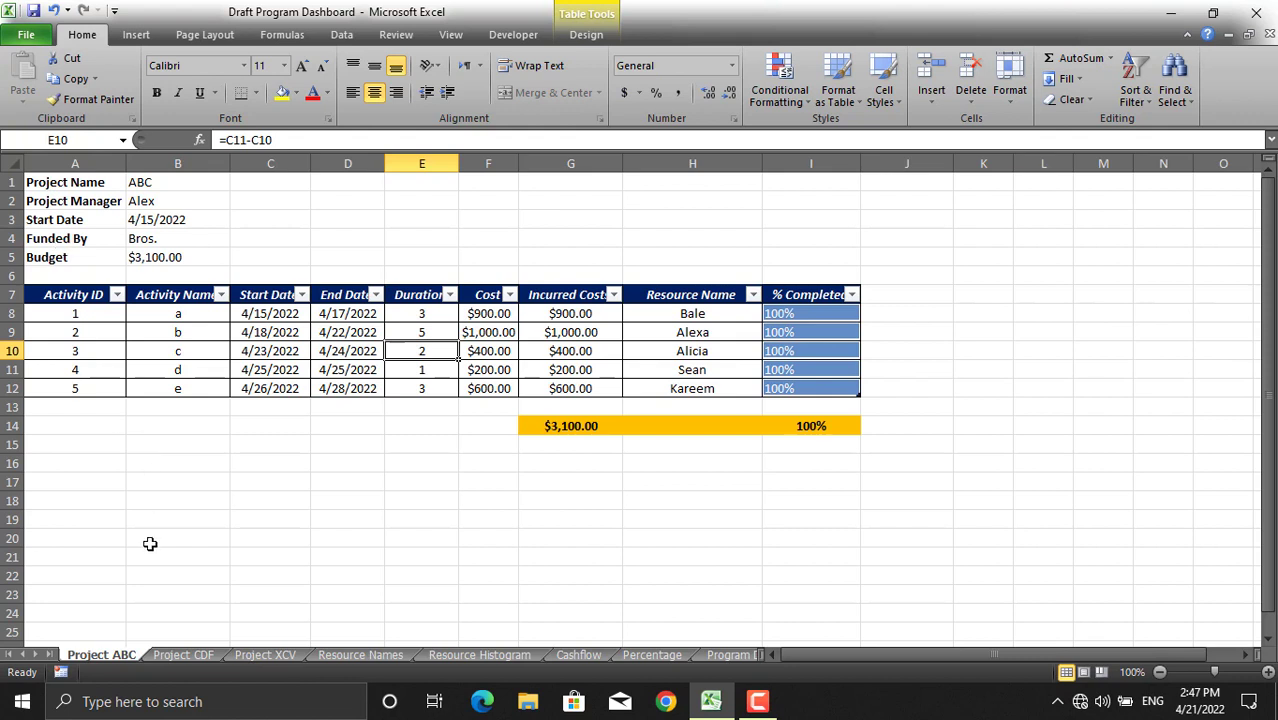
{"action": "left_click", "coordinate": [183, 655]}
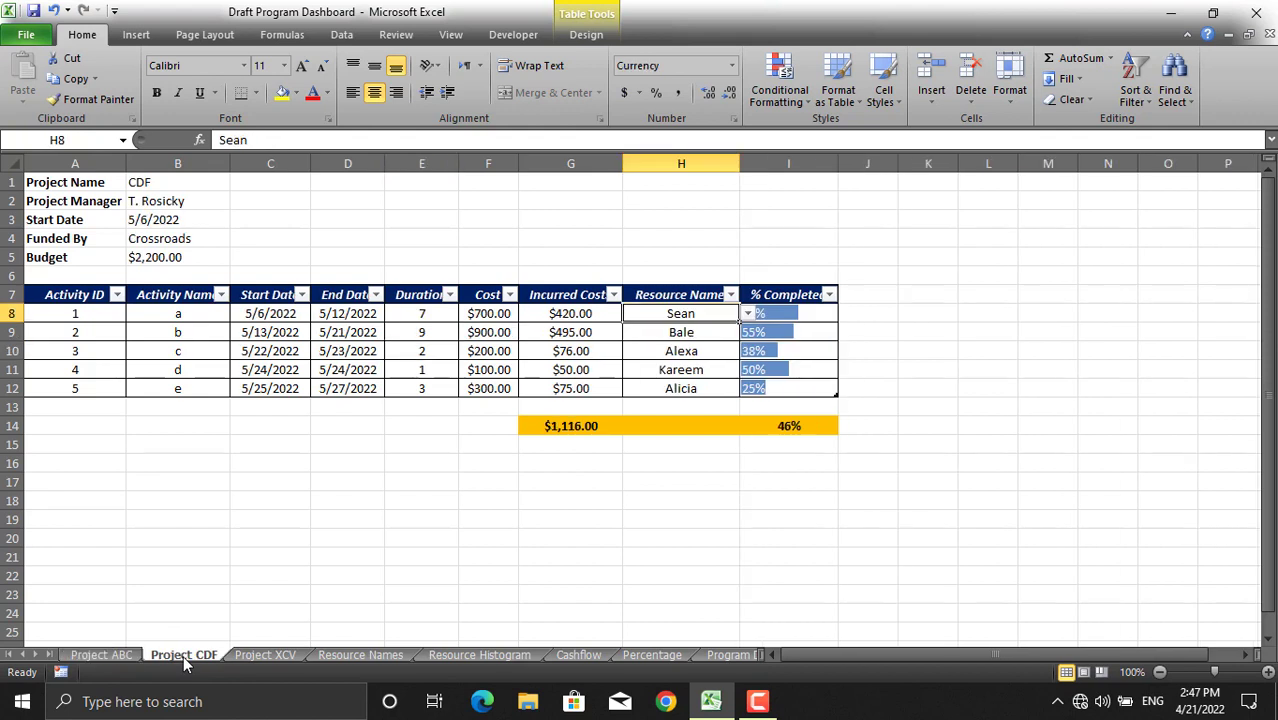
{"action": "left_click", "coordinate": [269, 658]}
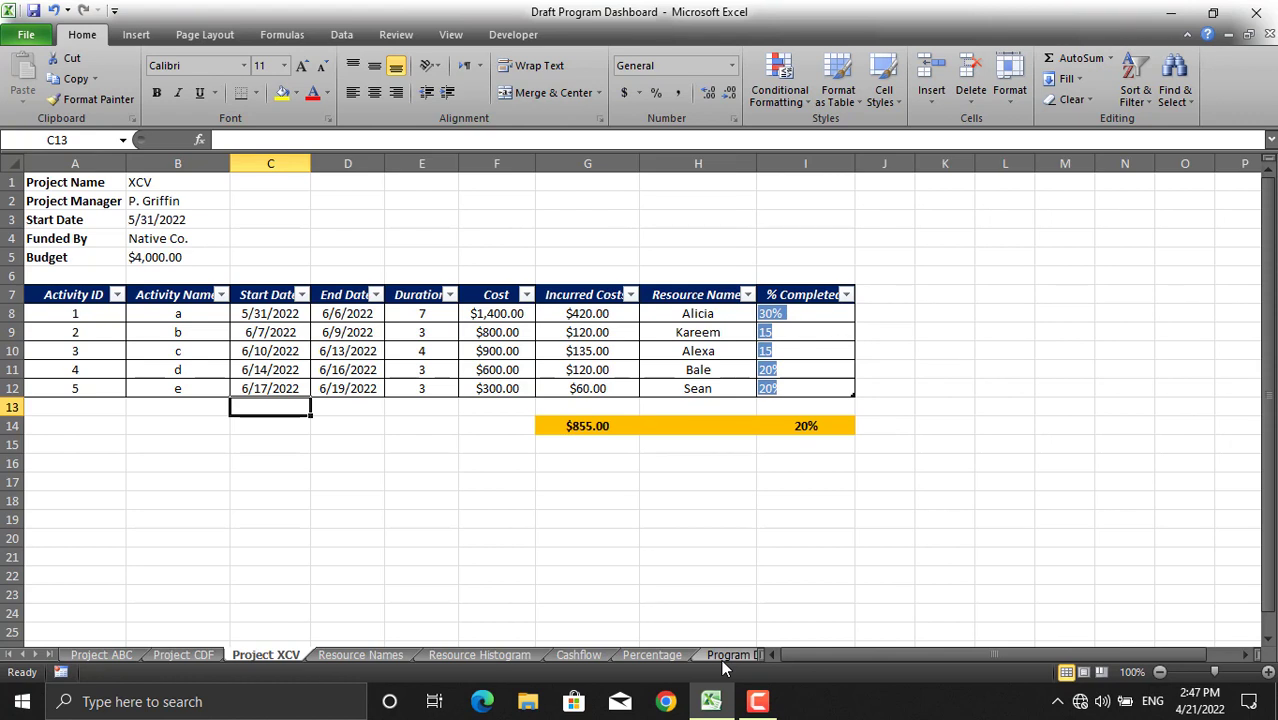
{"action": "left_click", "coordinate": [182, 652]}
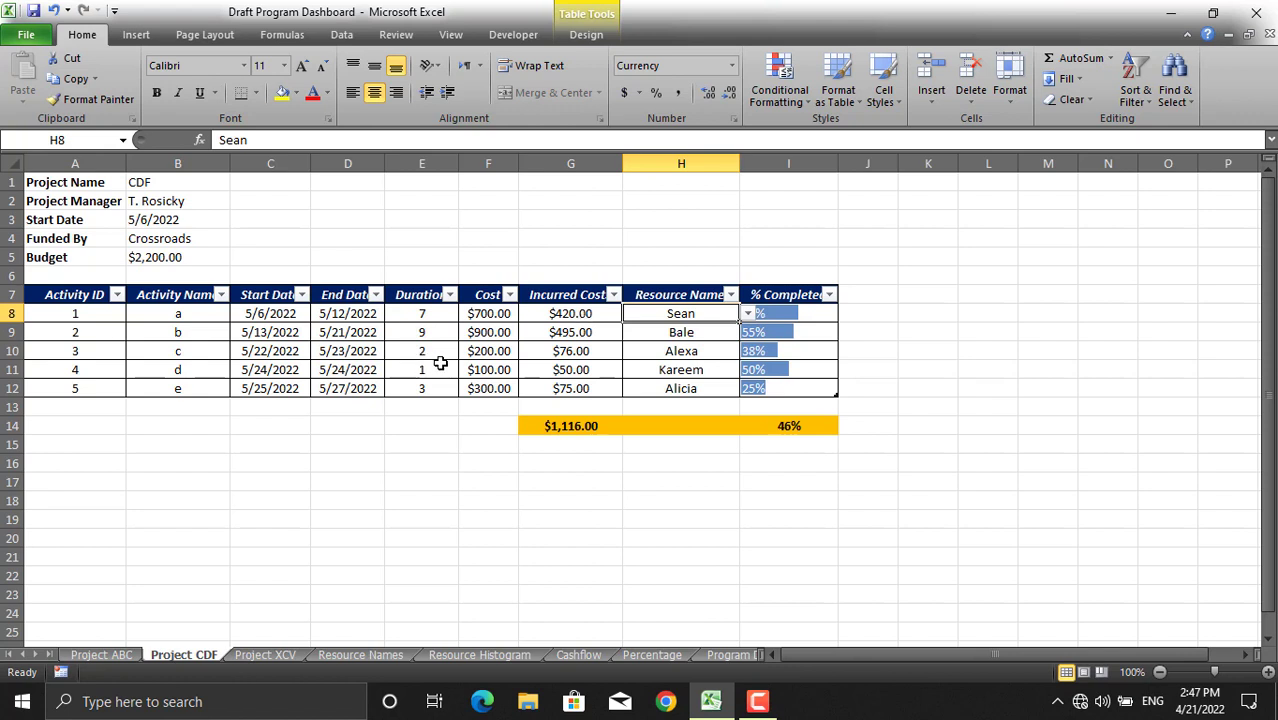
{"action": "left_click", "coordinate": [179, 259]}
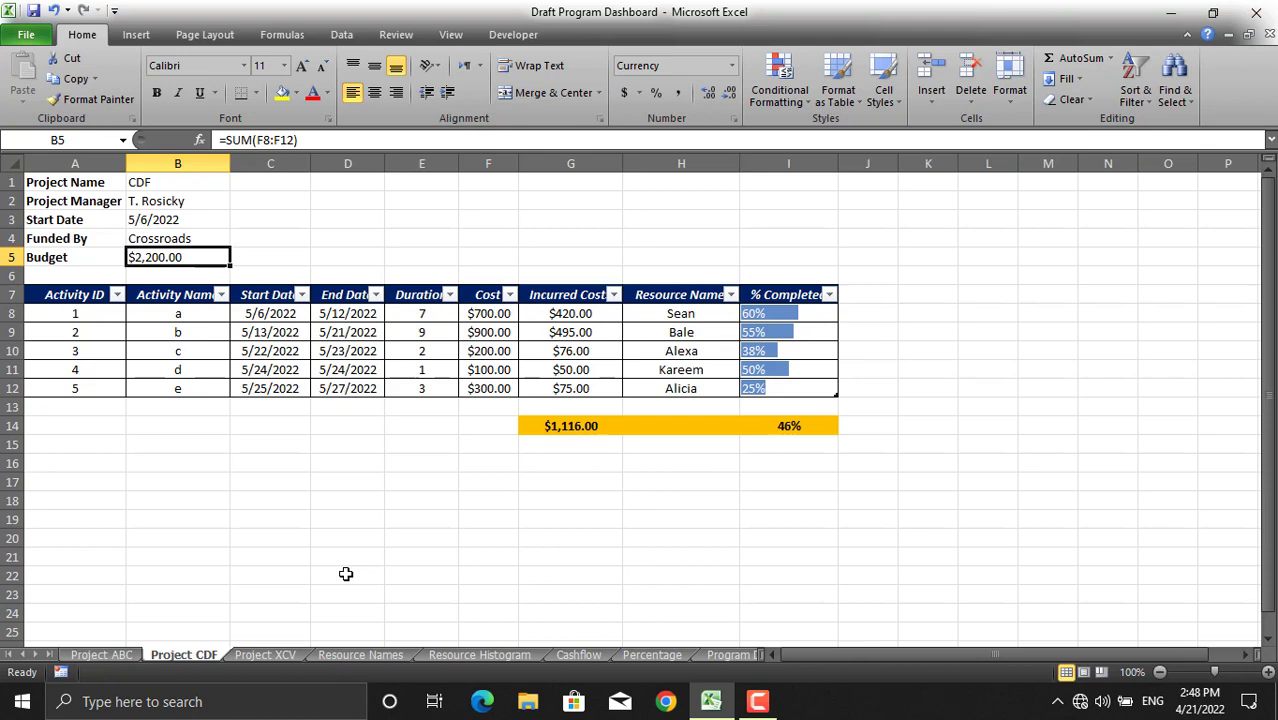
{"action": "left_click", "coordinate": [725, 656]}
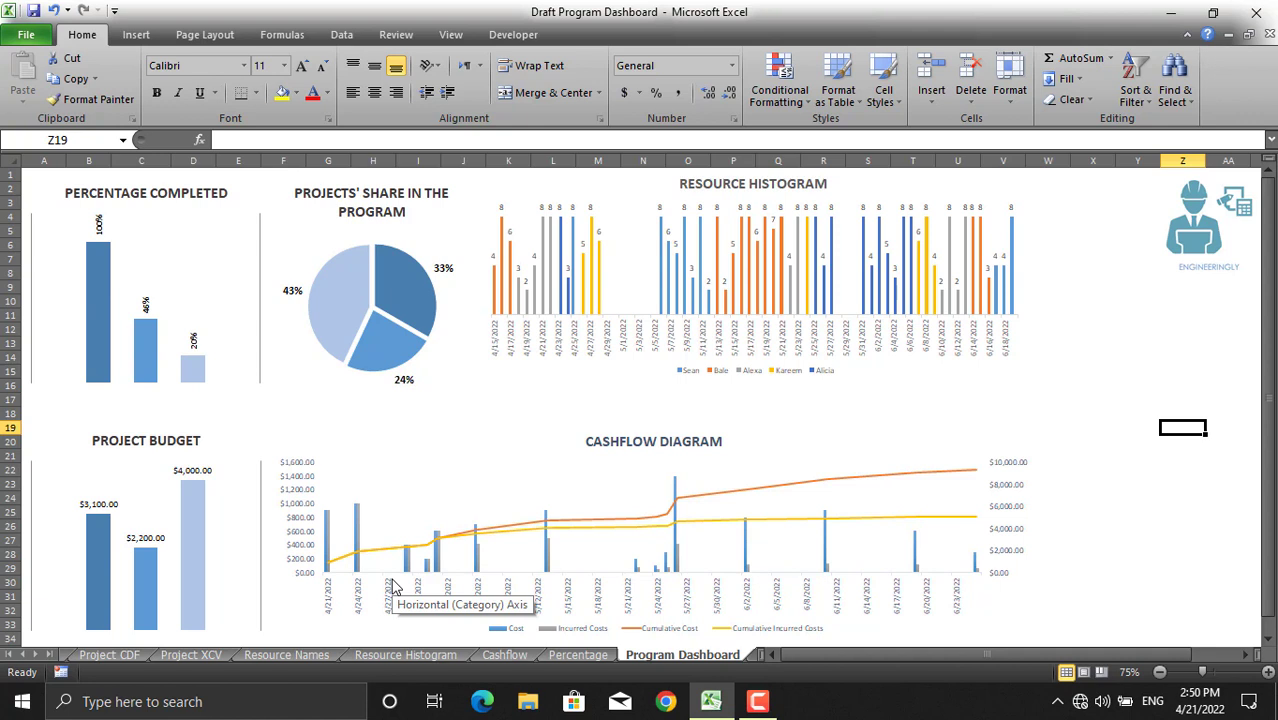
- Add a new worksheet after Program Dashboard and name it Calculations
{"action": "left_click", "coordinate": [22, 654]}
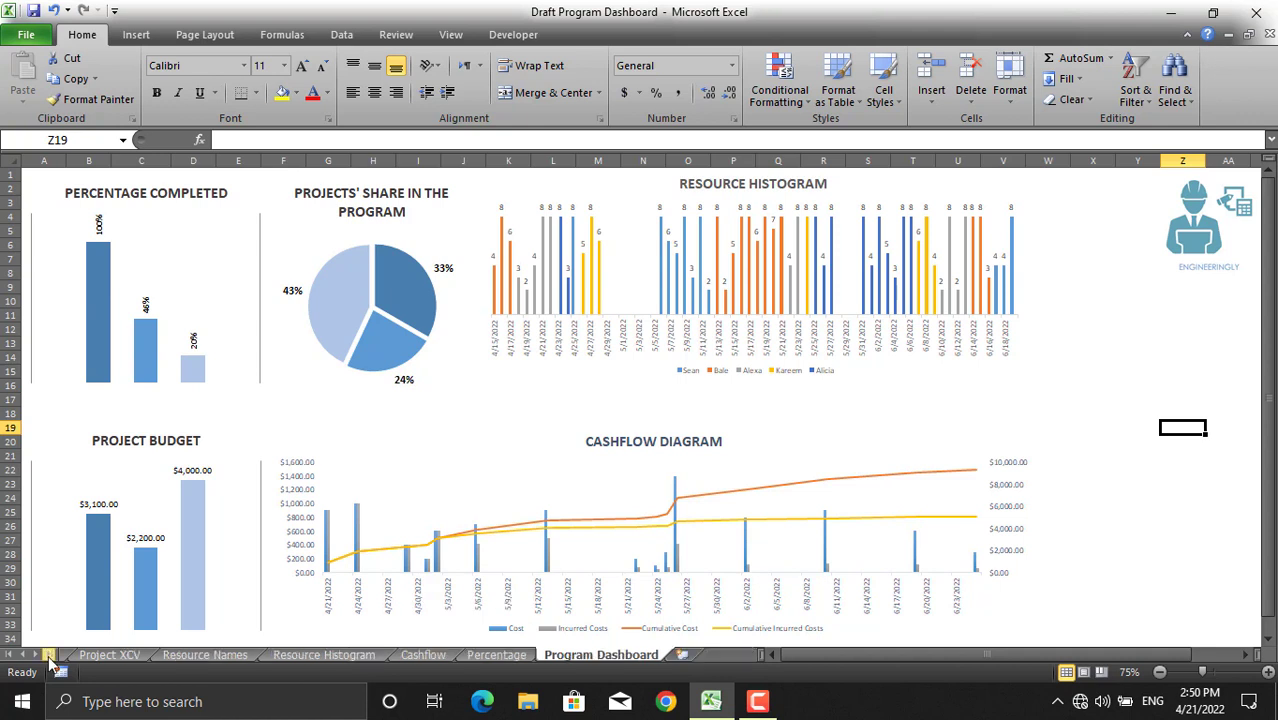
{"action": "left_click", "coordinate": [684, 655]}
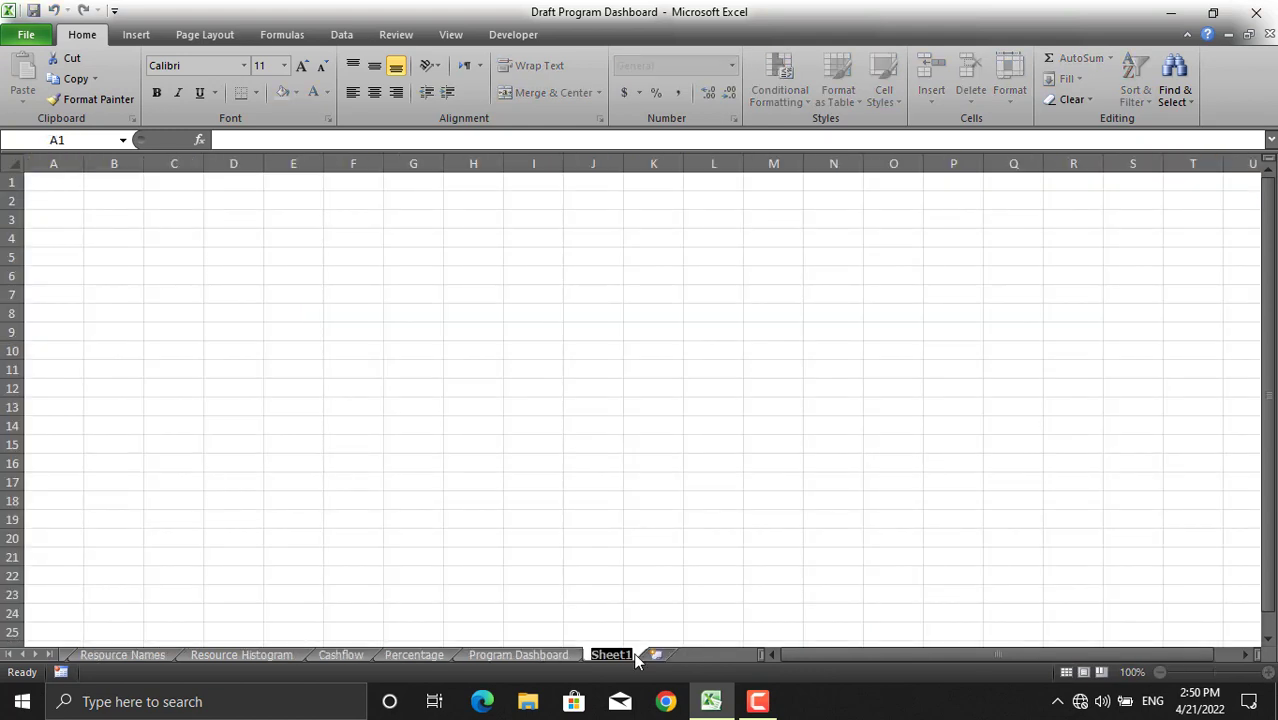
{"action": "key", "text": "BackSpace"}
{"action": "type", "text": "d"}
{"action": "type", "text": "alc"}
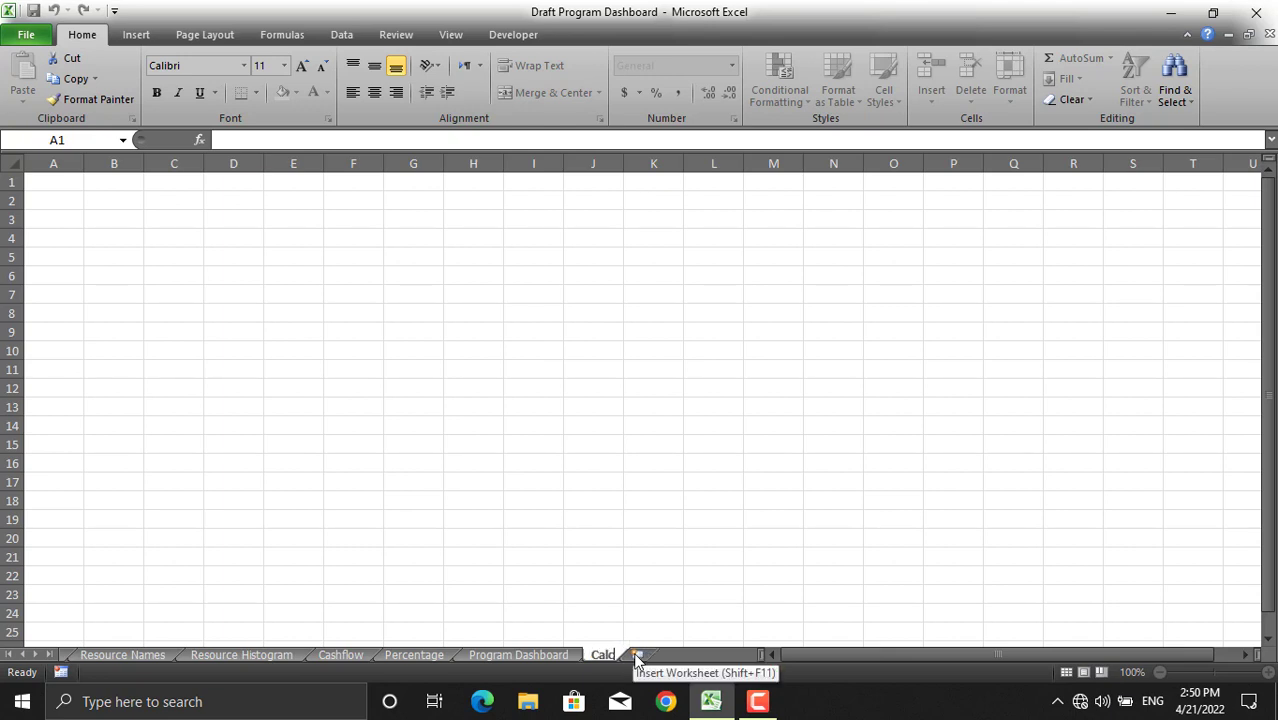
{"action": "type", "text": "ulations"}
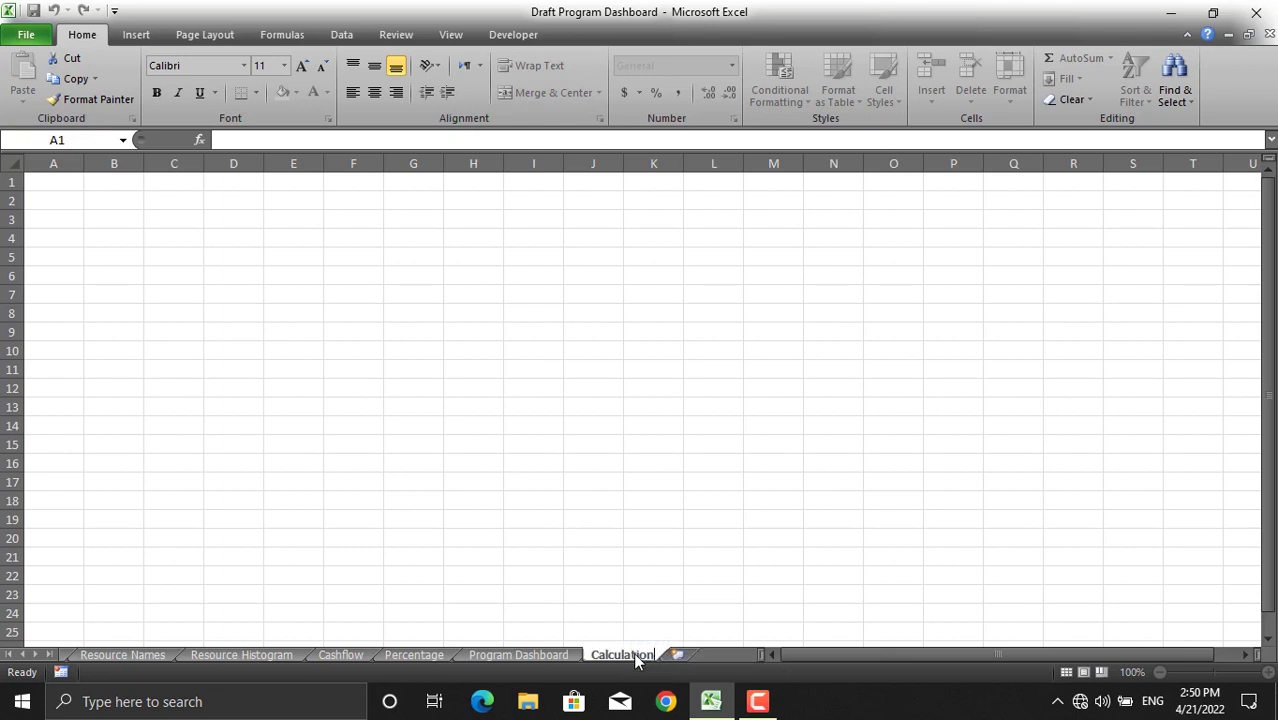
{"action": "left_click", "coordinate": [307, 423]}
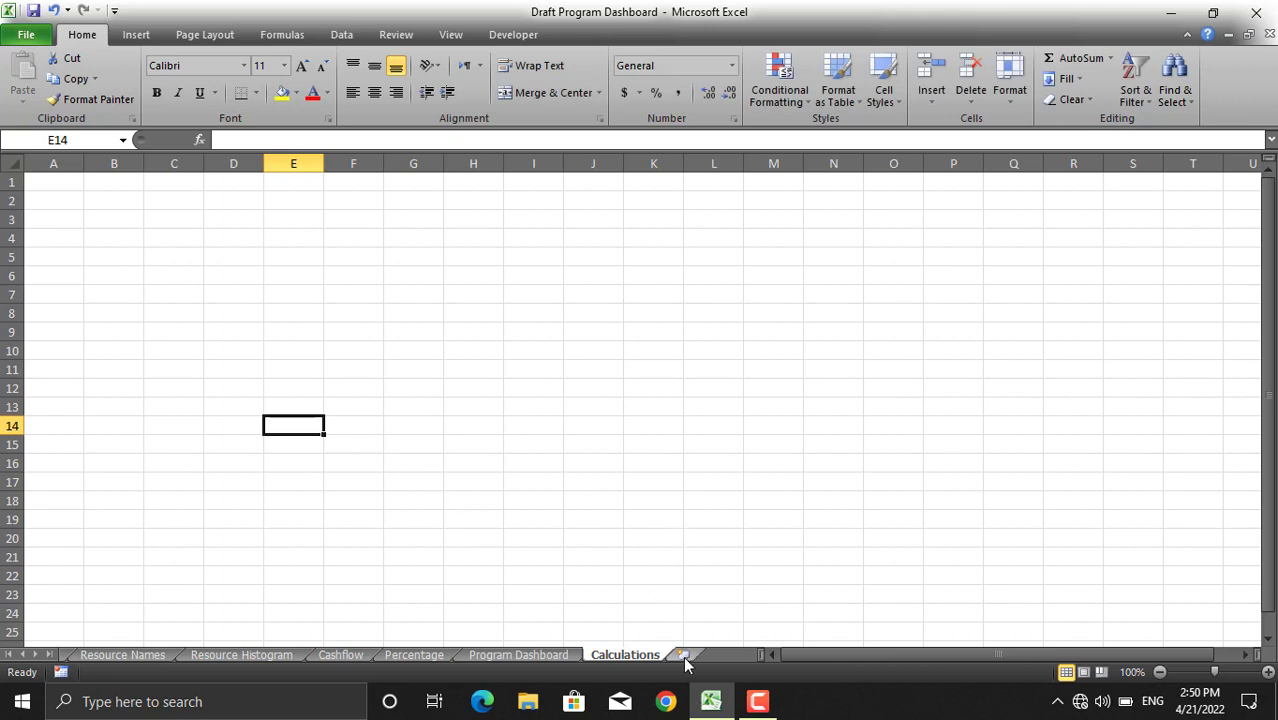
- Add another worksheet after Calculations and name it New Dashboard
{"action": "left_click", "coordinate": [683, 655]}
{"action": "double_click", "coordinate": [598, 652]}
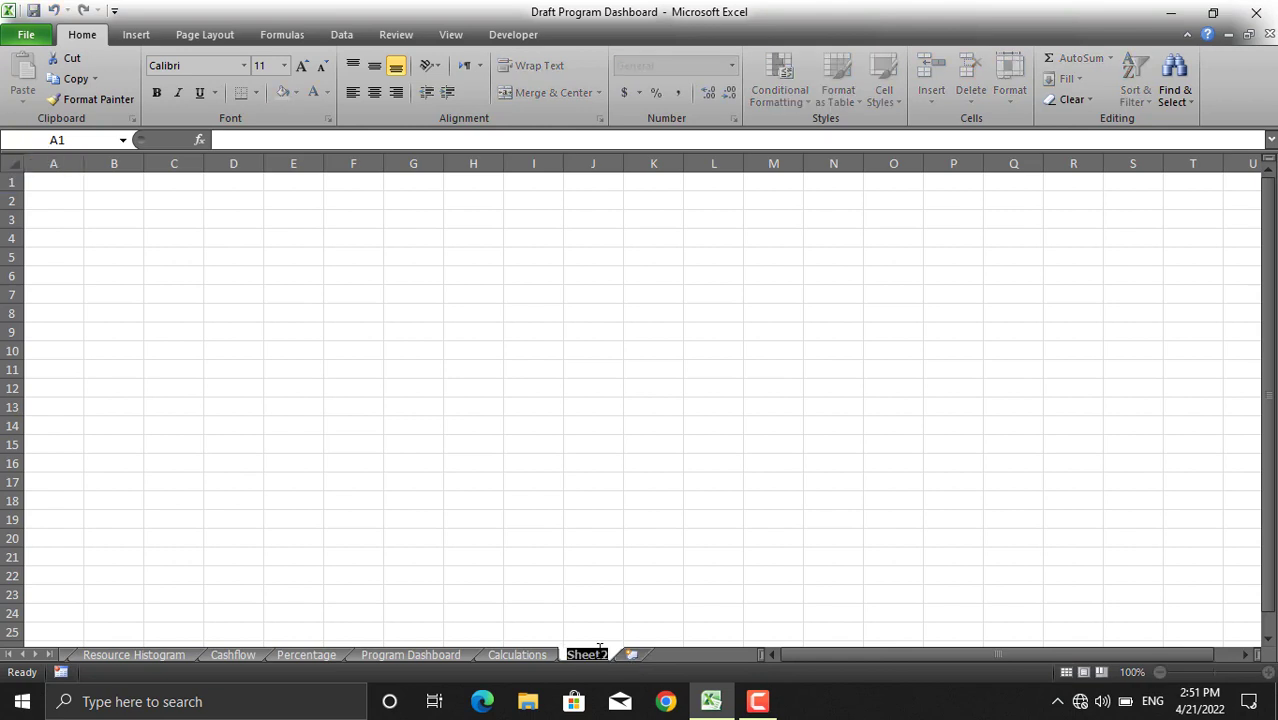
{"action": "type", "text": "Ne"}
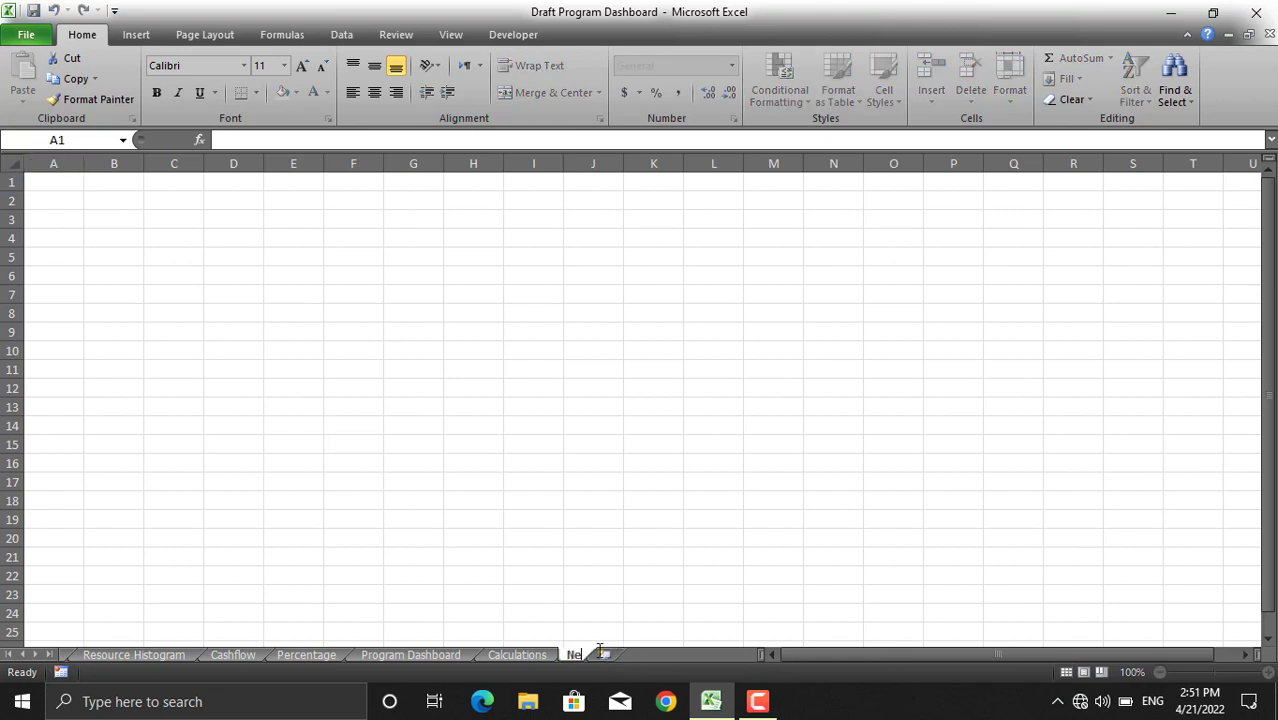
{"action": "type", "text": "w Dashboard"}
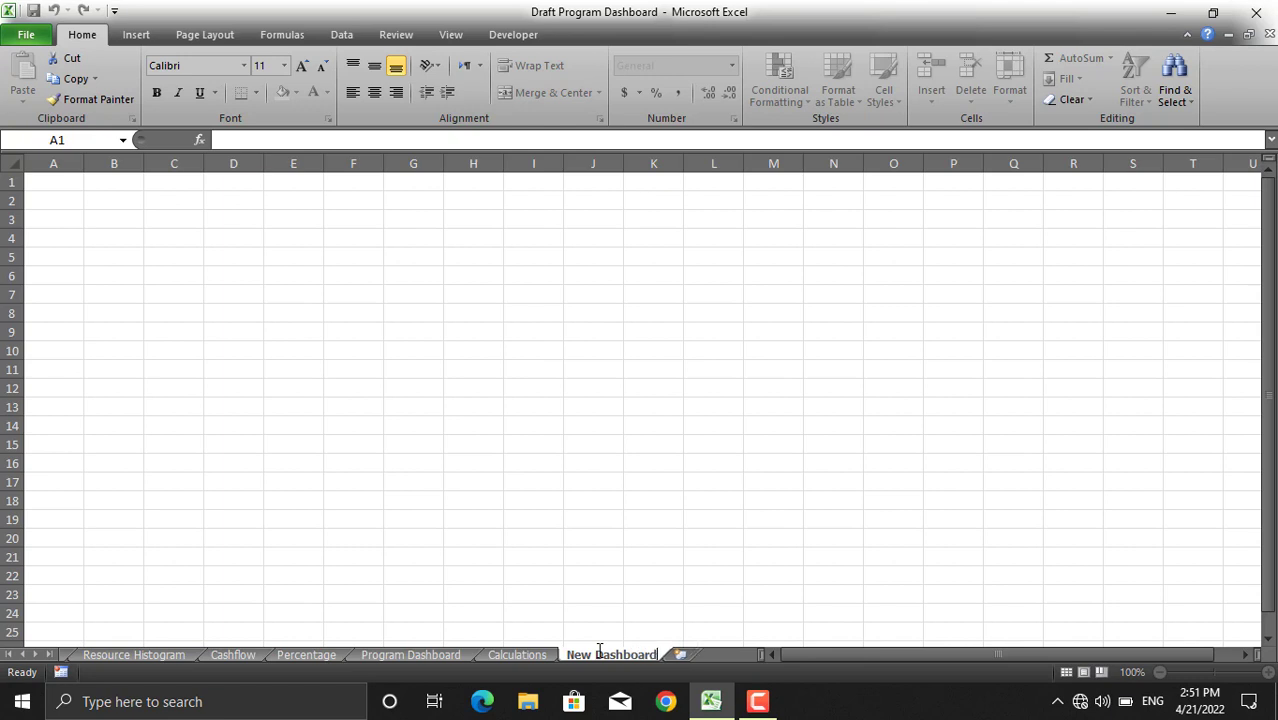
{"action": "key", "text": "Return"}
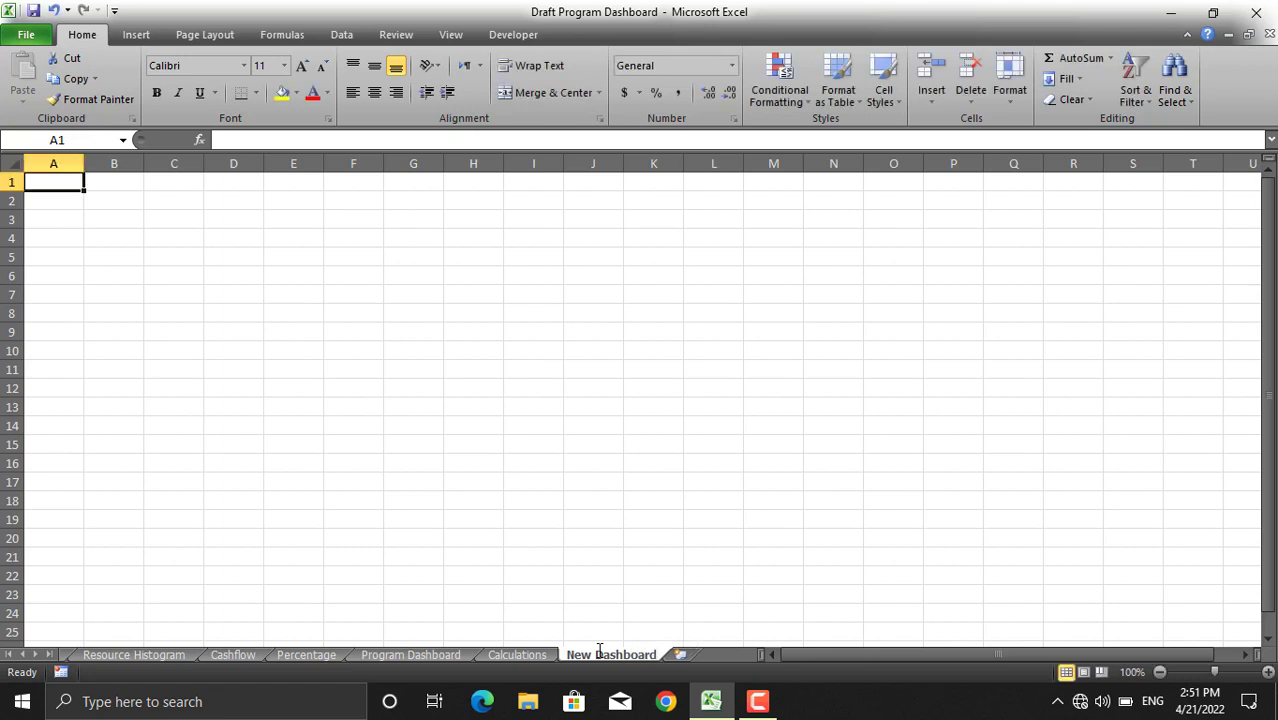
- Enter the header Project Name in cell A1 of the Calculations sheet and fit column A to its text
{"action": "left_click", "coordinate": [531, 655]}
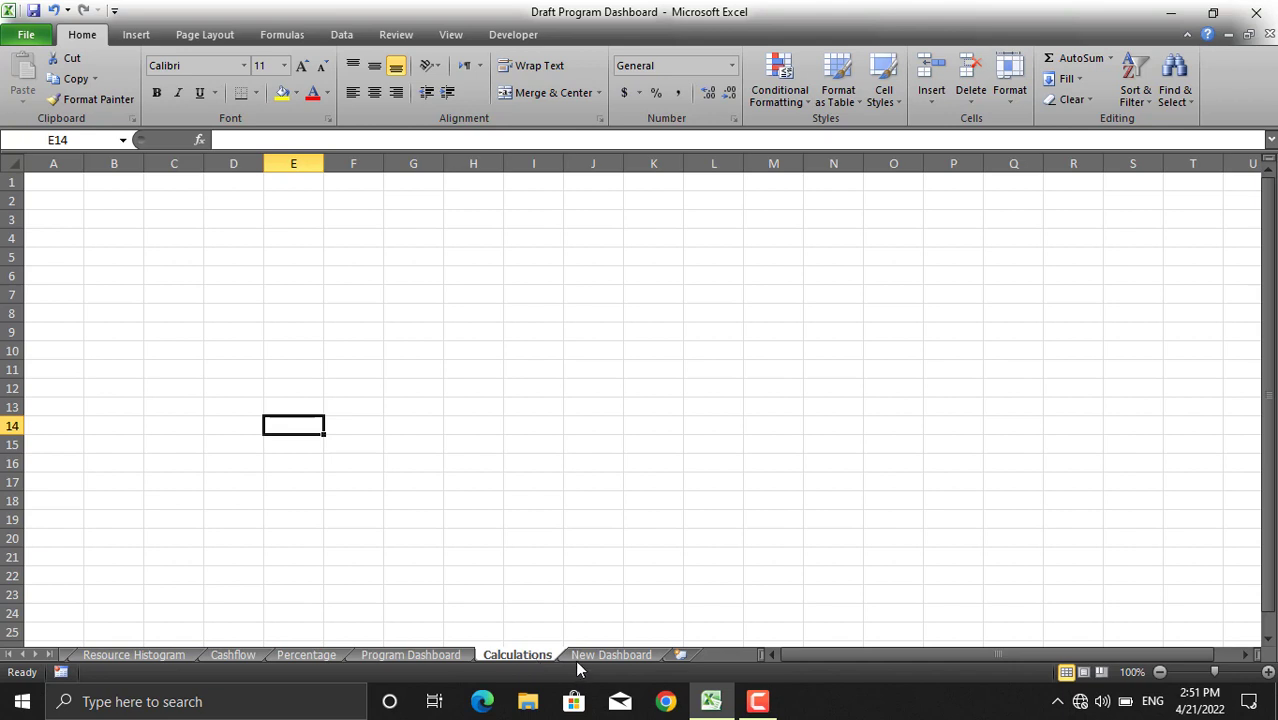
{"action": "left_click", "coordinate": [410, 655]}
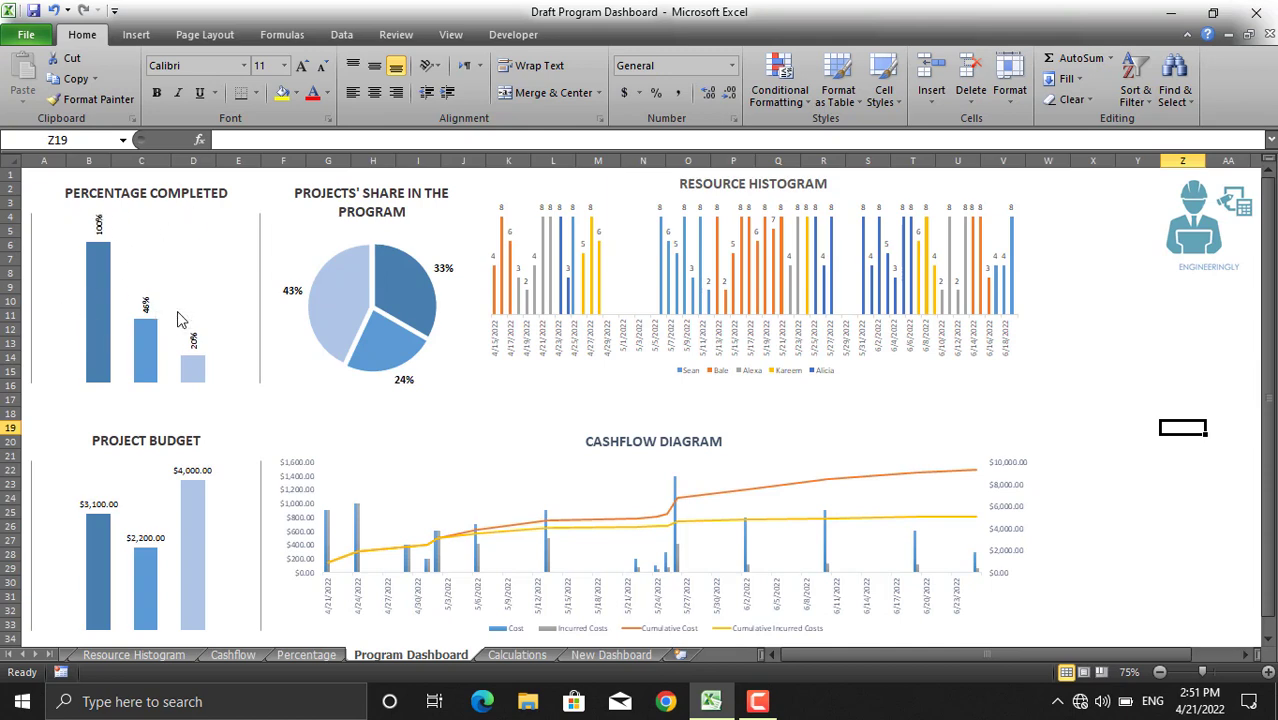
{"action": "key", "text": "ctrl+Page_Down"}
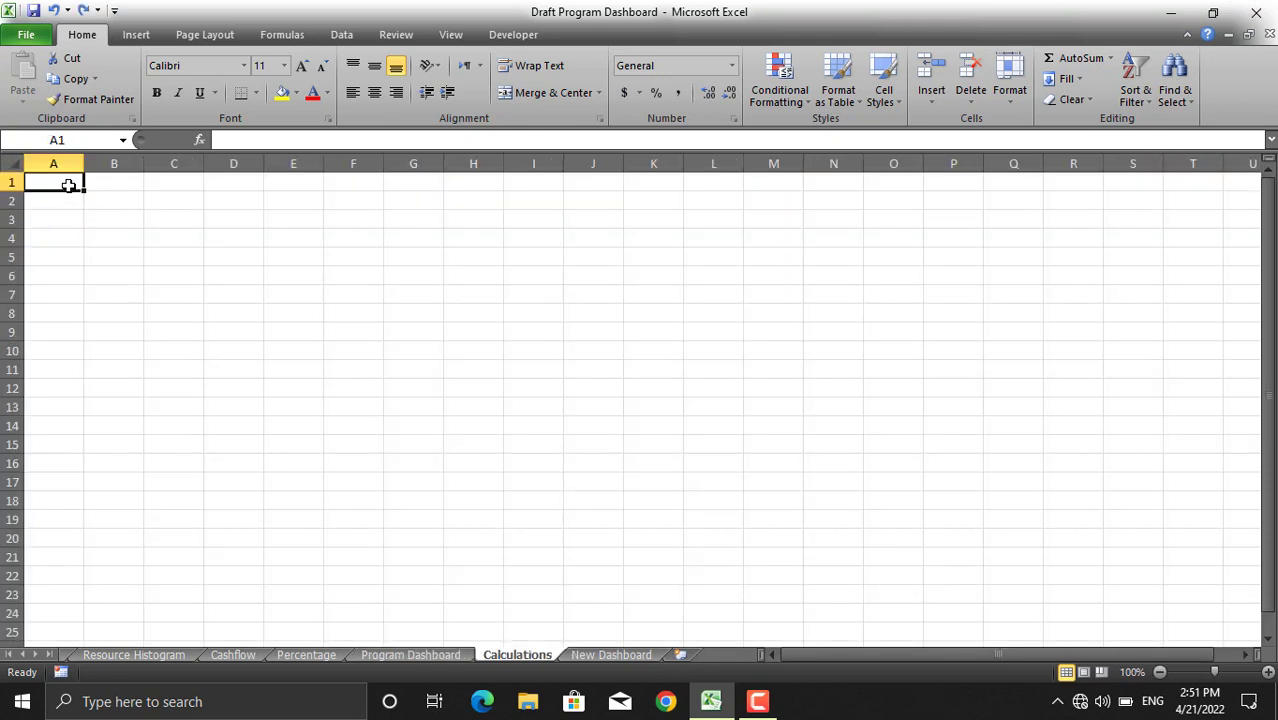
{"action": "type", "text": "Project"}
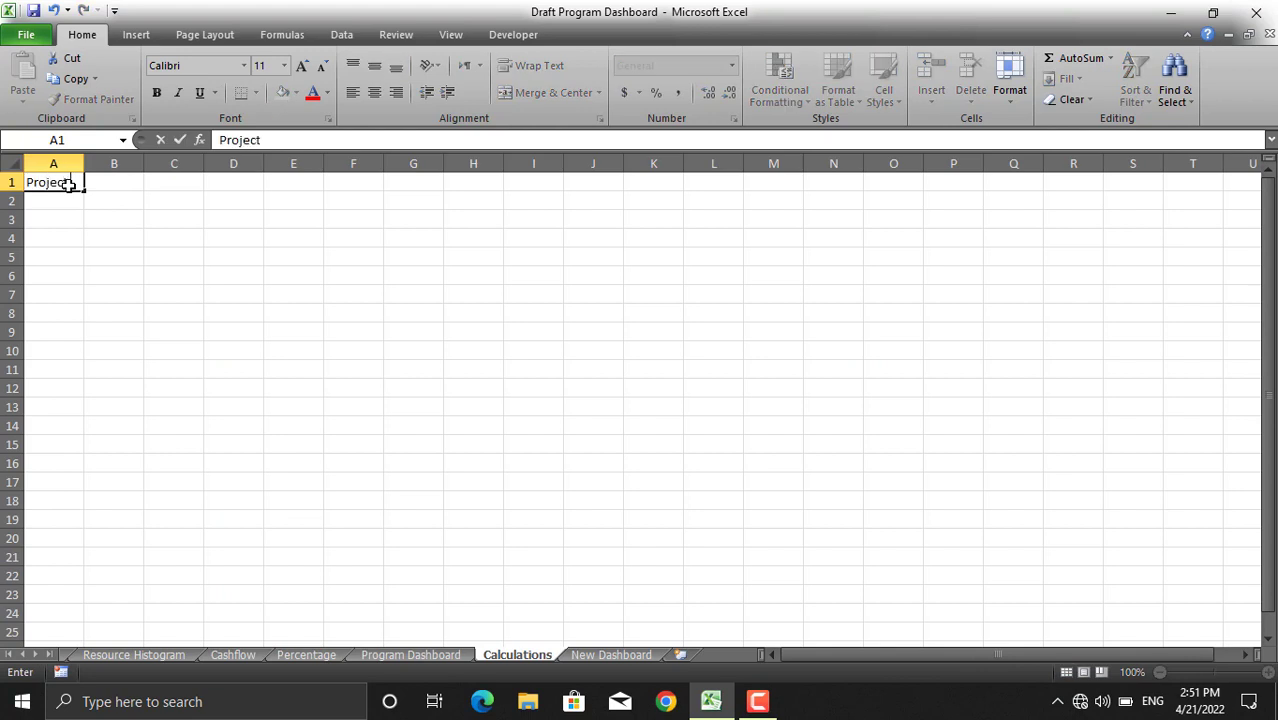
{"action": "type", "text": " Name"}
{"action": "left_click", "coordinate": [54, 163]}
{"action": "double_click", "coordinate": [84, 163]}
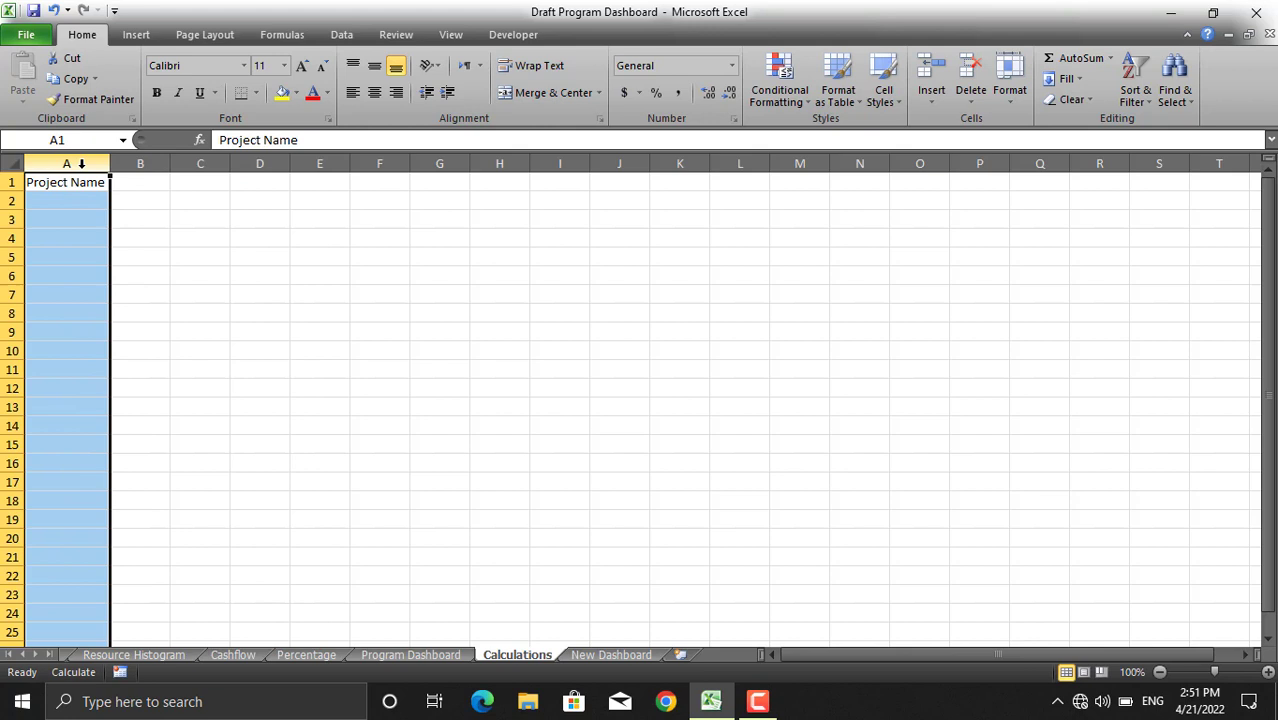
- Enter the header % Completed in cell B1 and fit column B to its text
{"action": "left_click", "coordinate": [130, 186]}
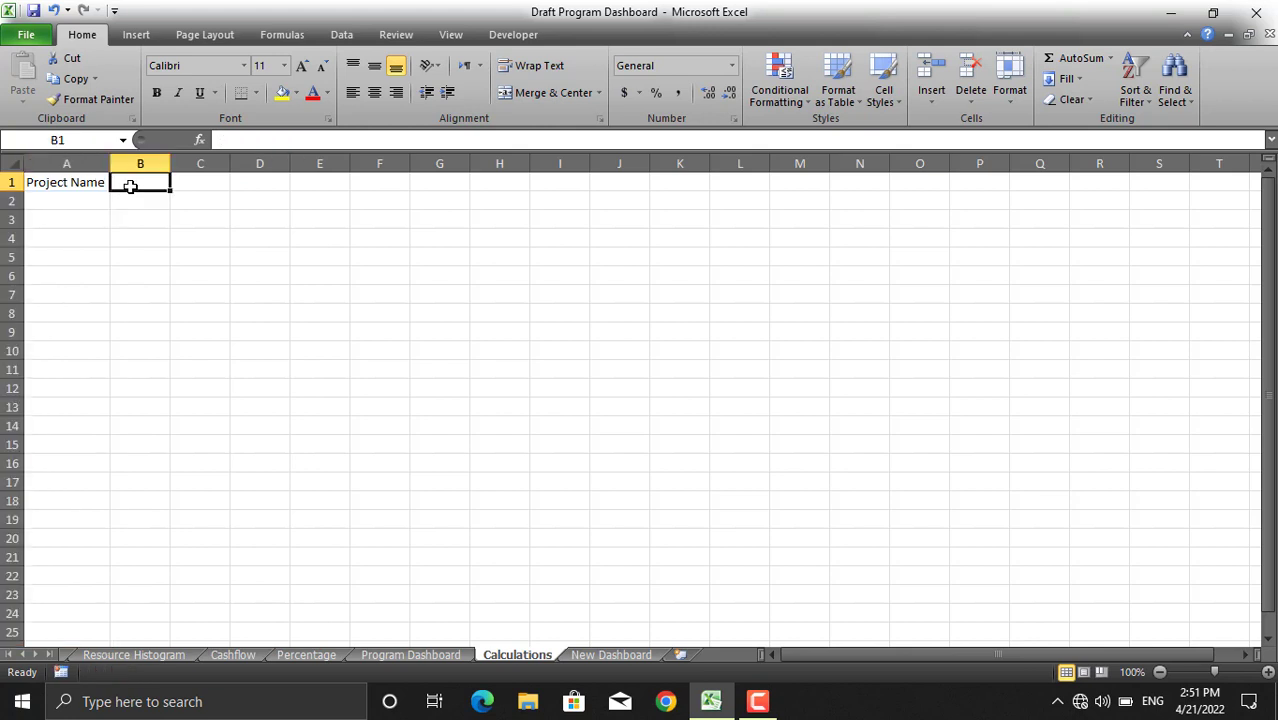
{"action": "type", "text": "% Compl"}
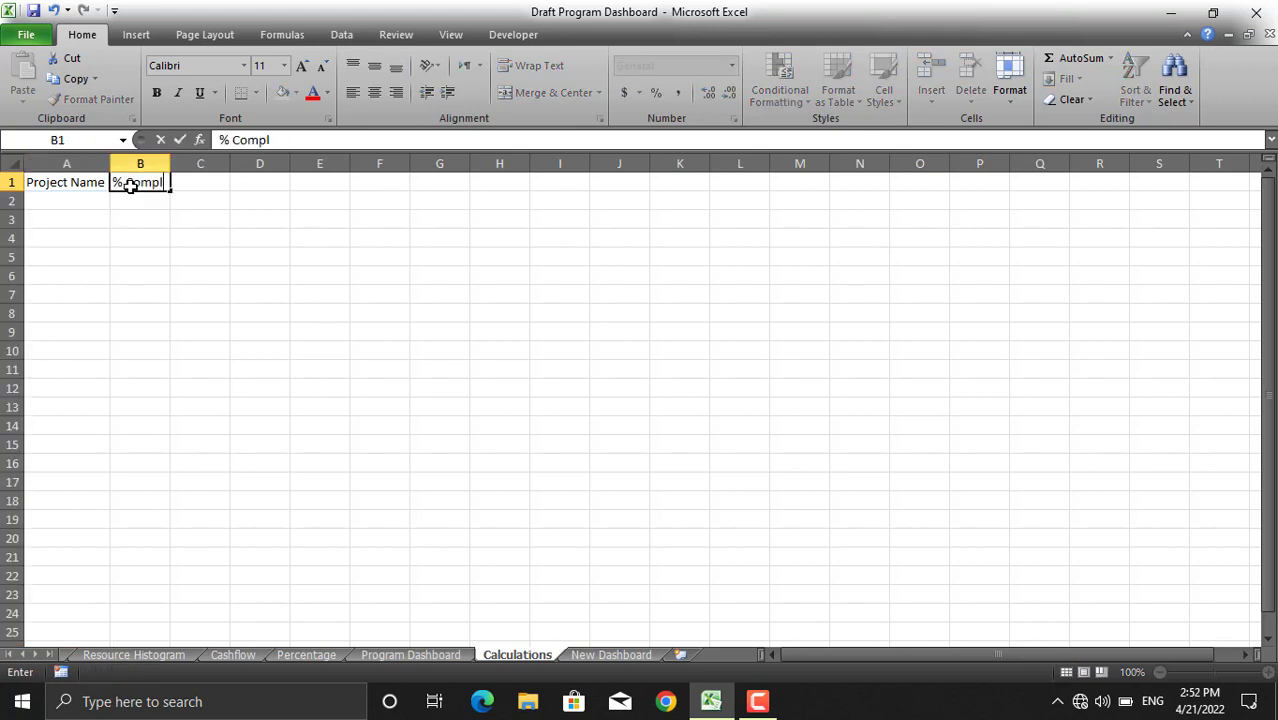
{"action": "type", "text": "eted"}
{"action": "key", "text": "Return"}
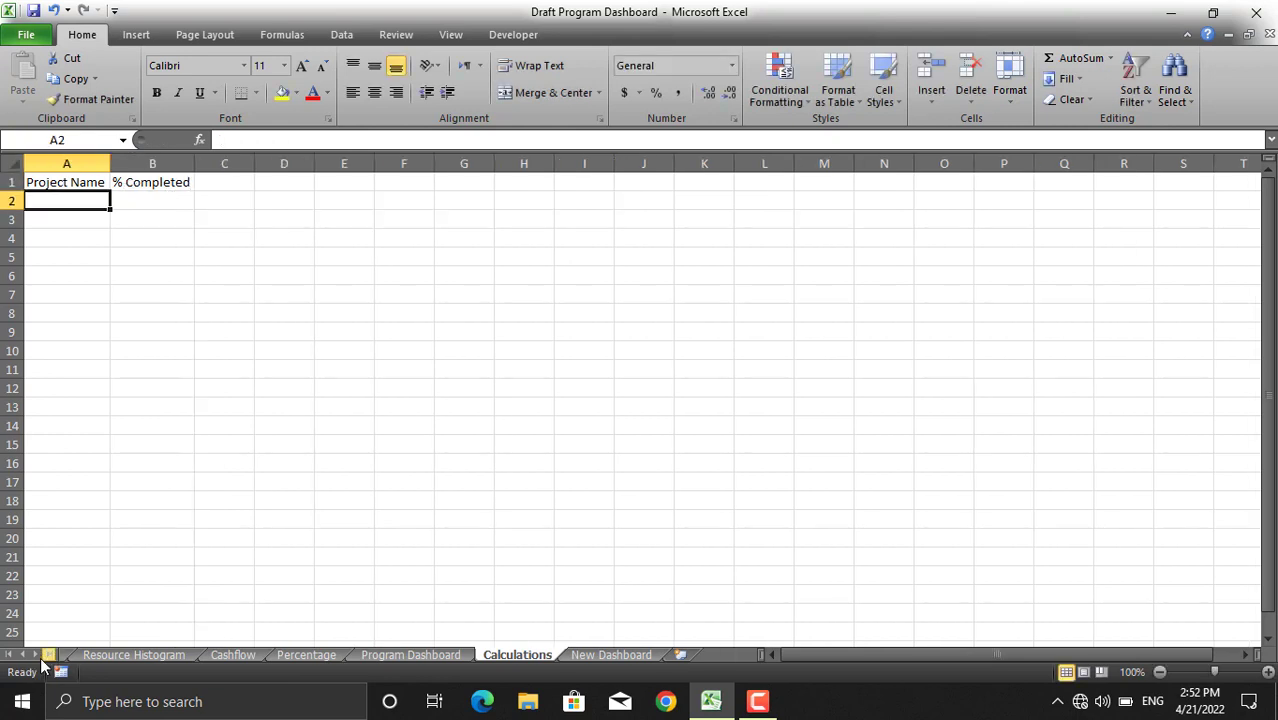
- Link cell A2 of the Calculations sheet to the project name in cell B1 of the Project ABC sheet
{"action": "left_click", "coordinate": [10, 654]}
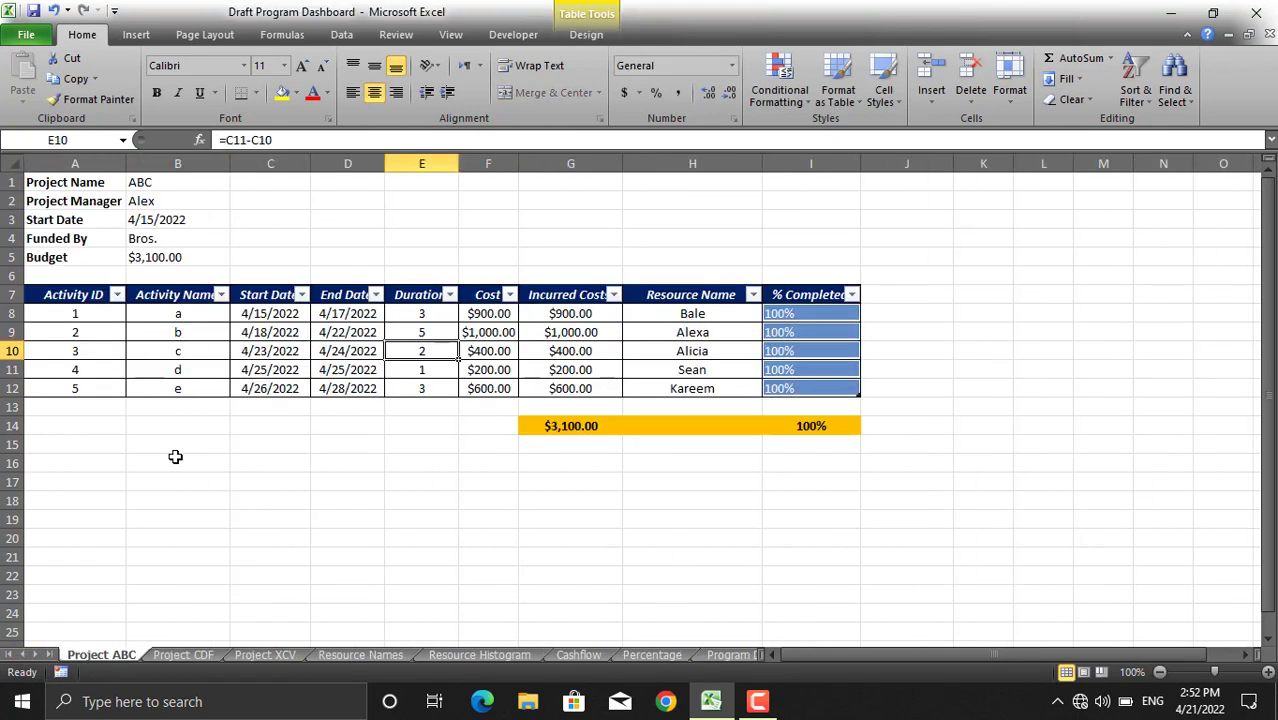
{"action": "left_click", "coordinate": [713, 650]}
{"action": "key", "text": "ctrl+Page_Down"}
{"action": "type", "text": "="}
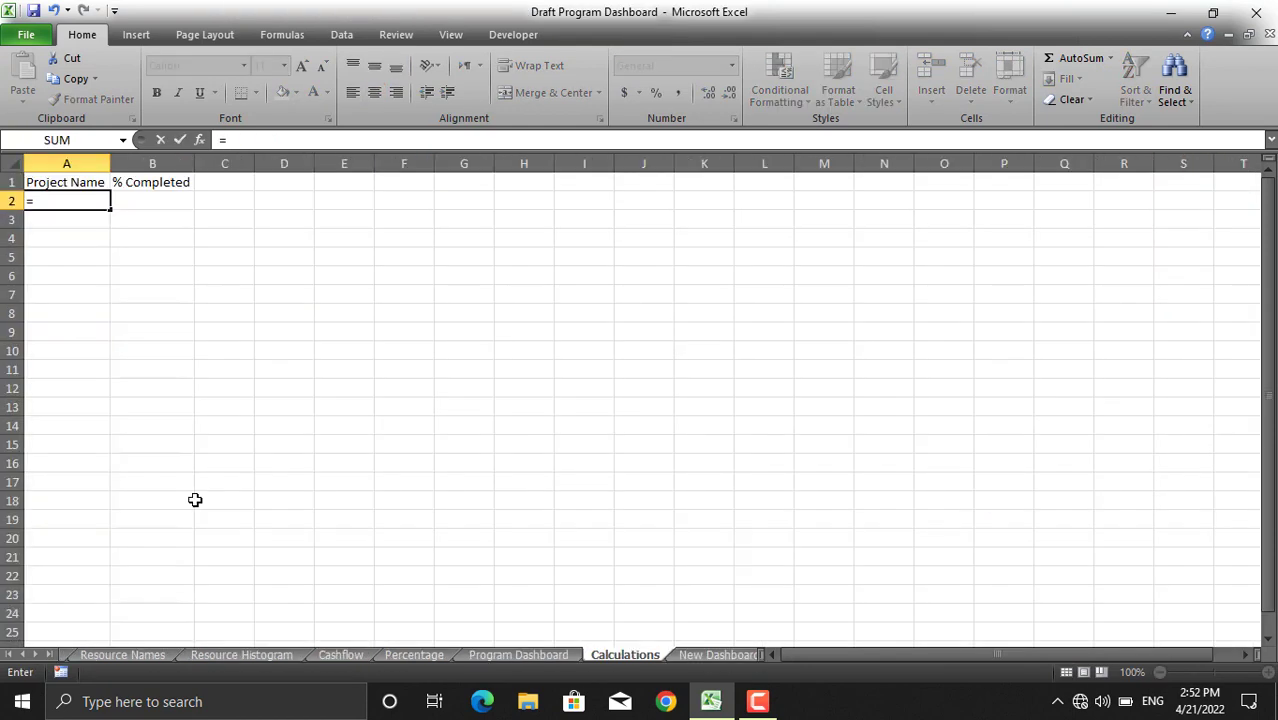
{"action": "left_click", "coordinate": [7, 656]}
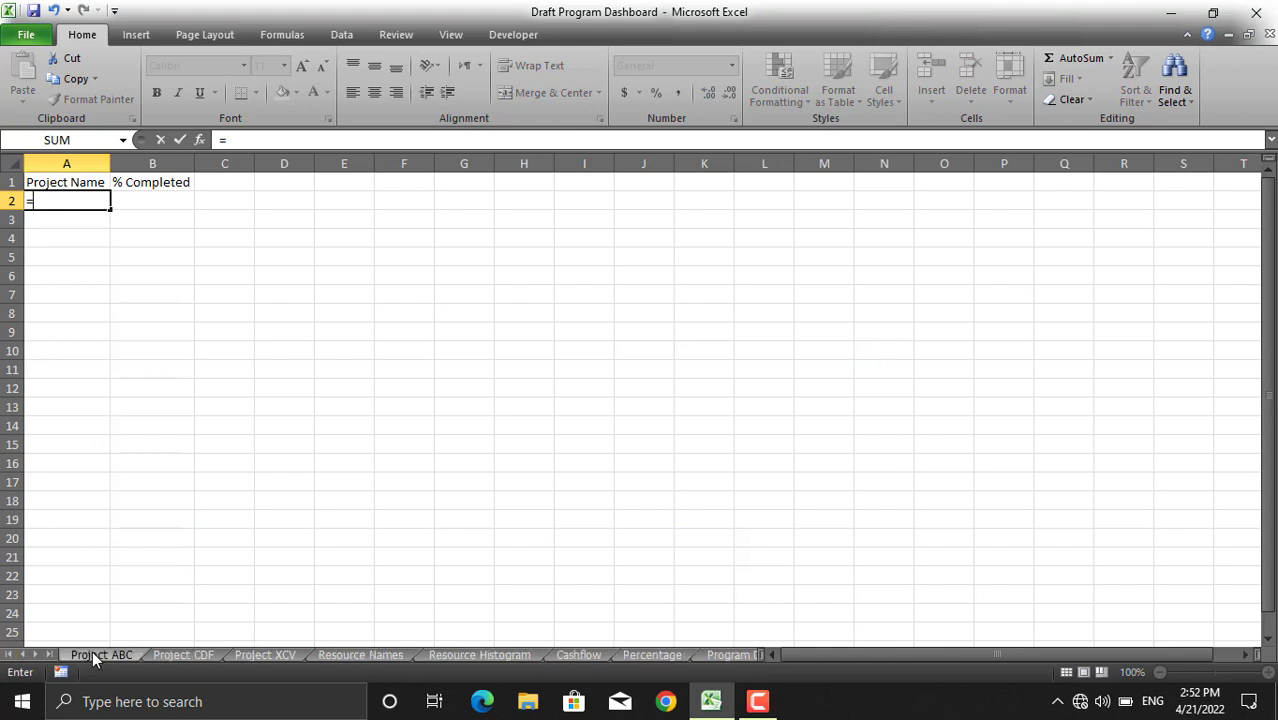
{"action": "left_click", "coordinate": [99, 655]}
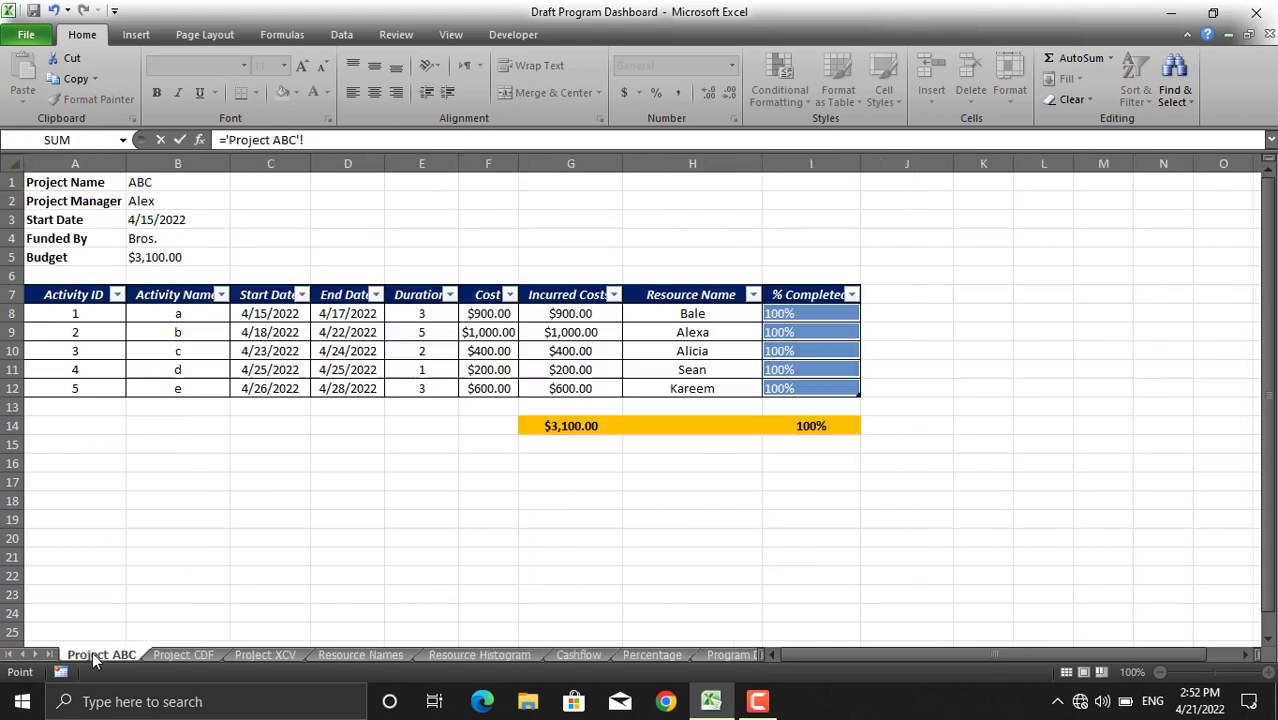
{"action": "left_click", "coordinate": [174, 184]}
{"action": "key", "text": "Return"}
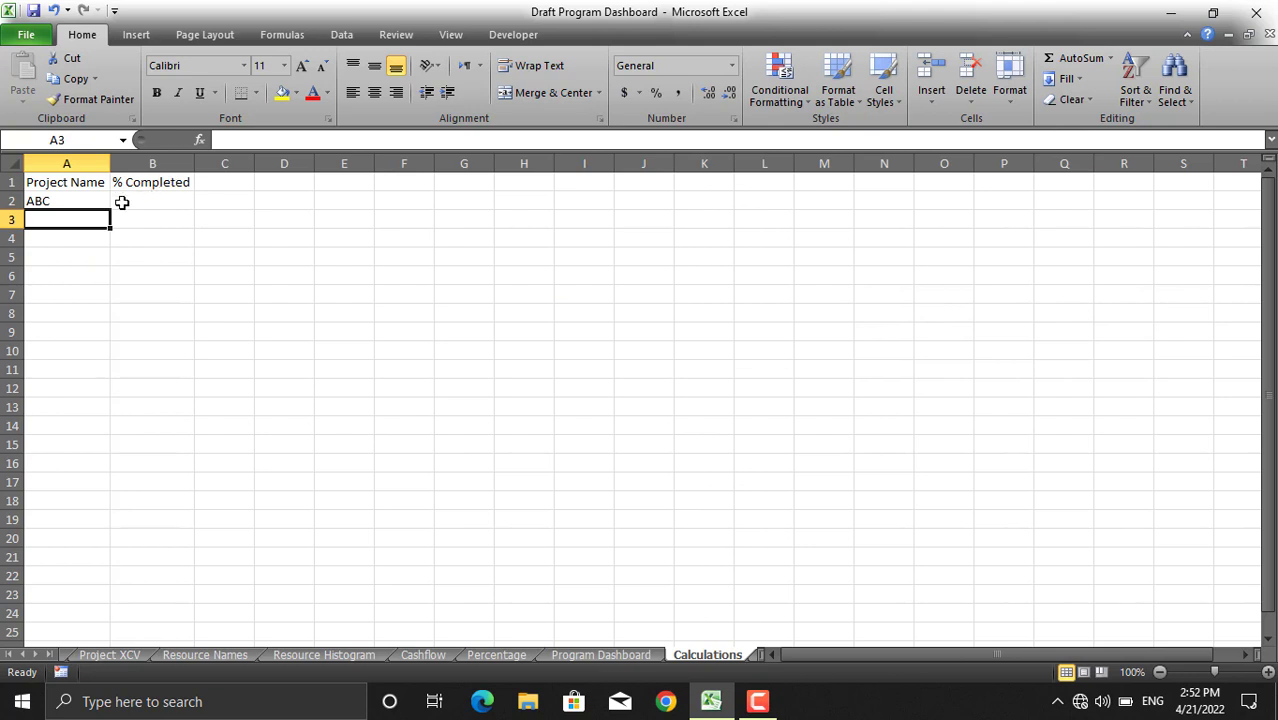
- Link cell A3 to the project name in cell B1 of the Project CDF sheet
{"action": "type", "text": "="}
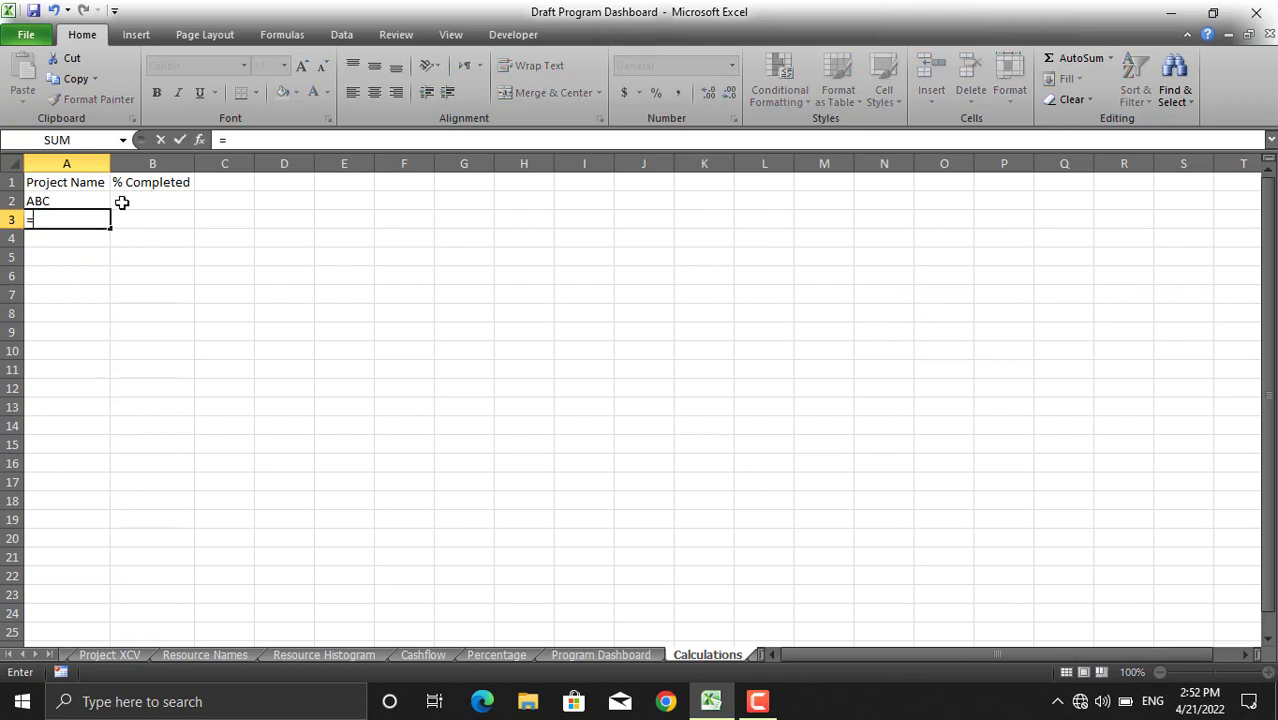
{"action": "left_click", "coordinate": [9, 654]}
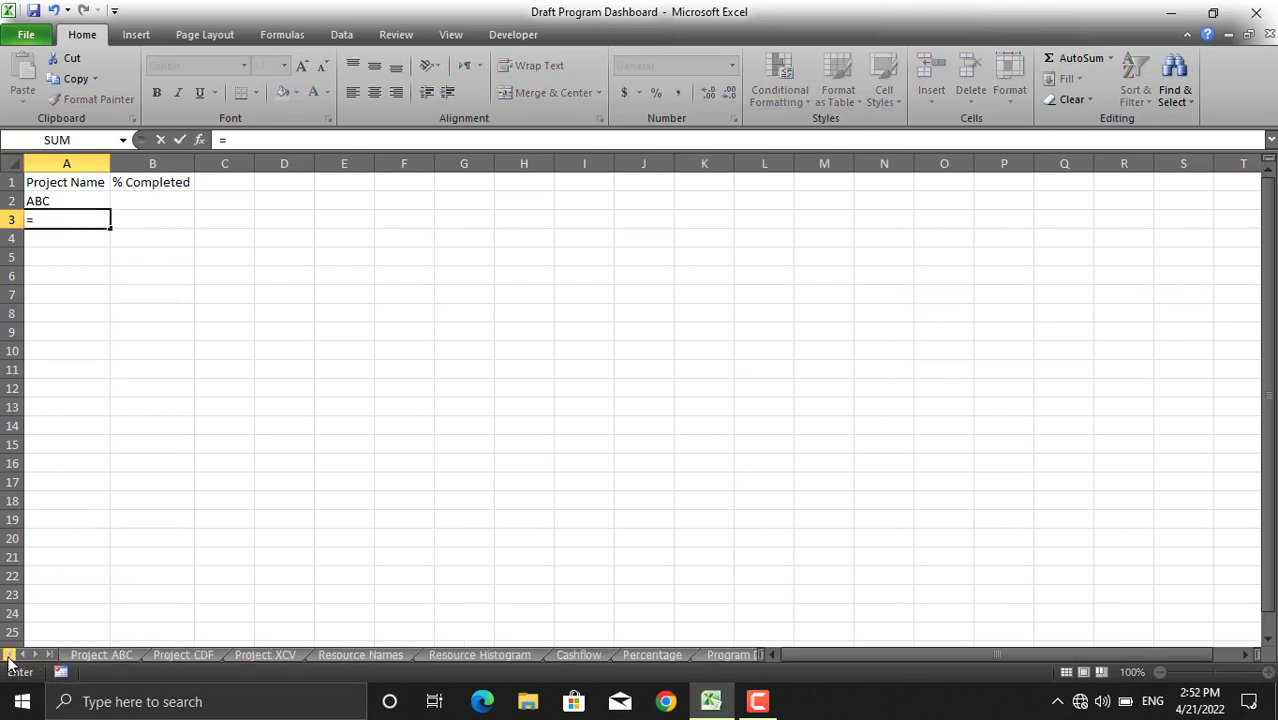
{"action": "left_click", "coordinate": [164, 651]}
{"action": "left_click", "coordinate": [165, 182]}
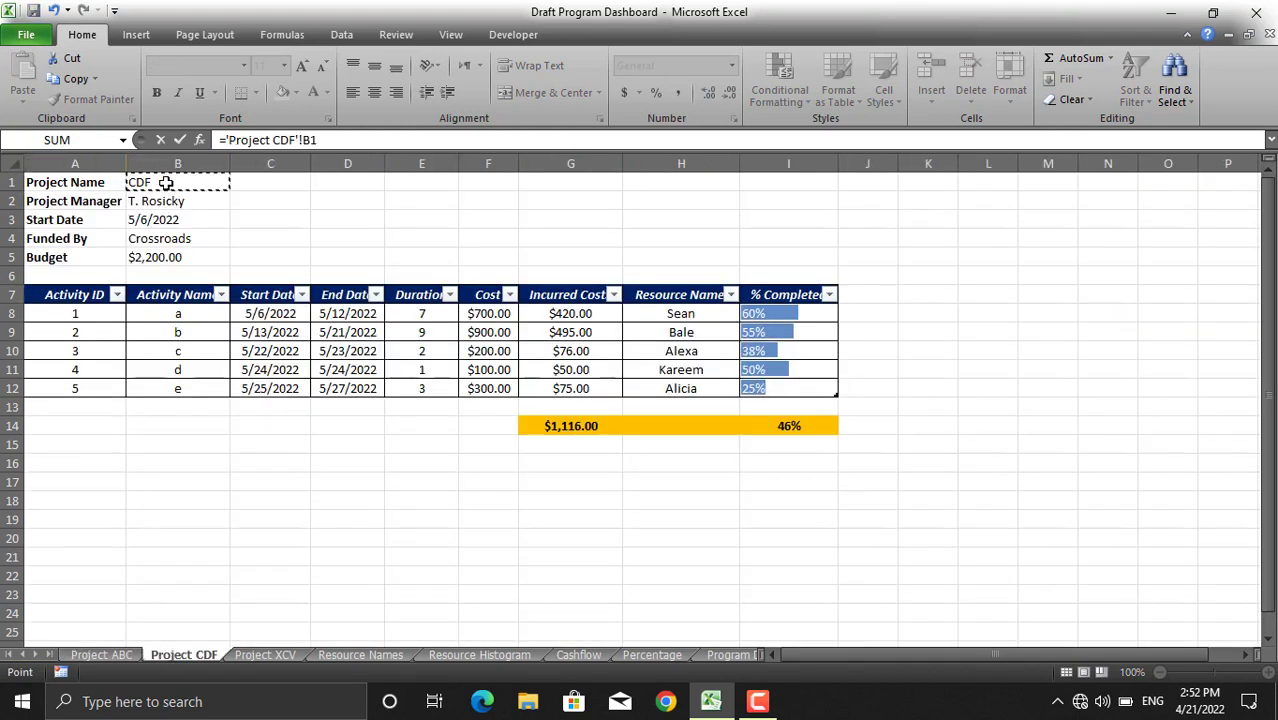
{"action": "key", "text": "Return"}
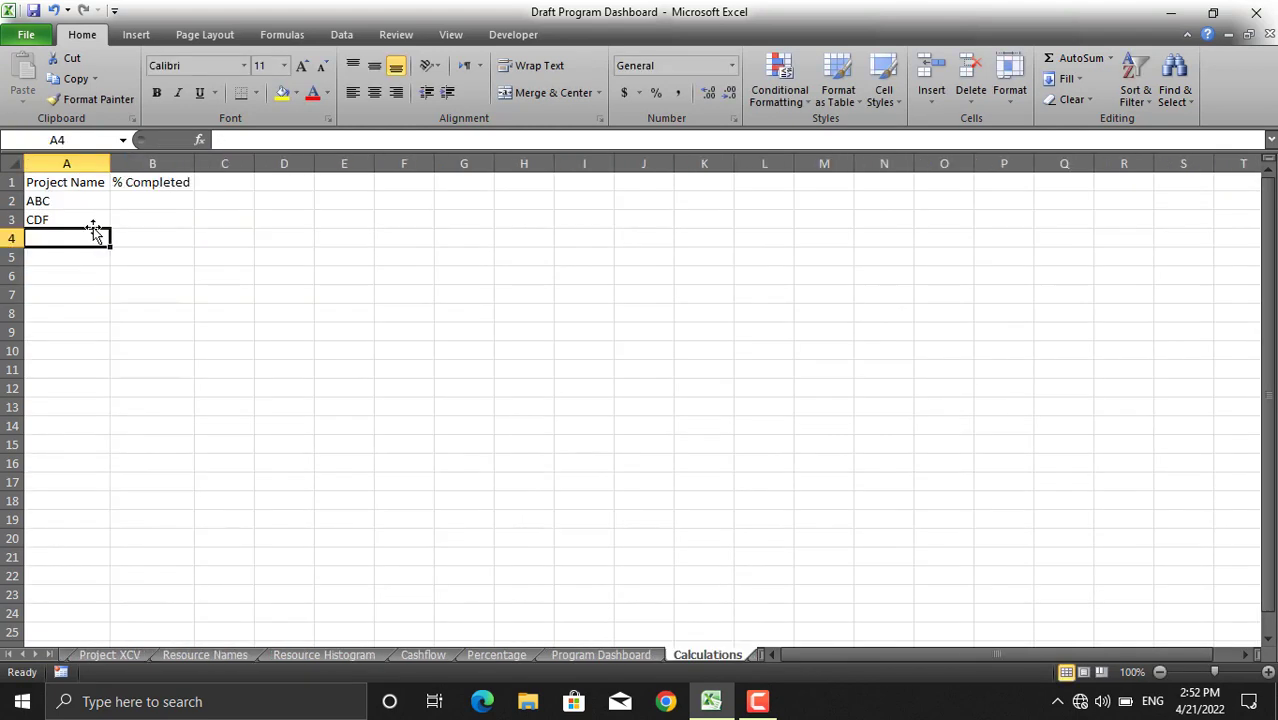
- Link cell A4 to the project name in cell B1 of the Project XCV sheet
{"action": "type", "text": "="}
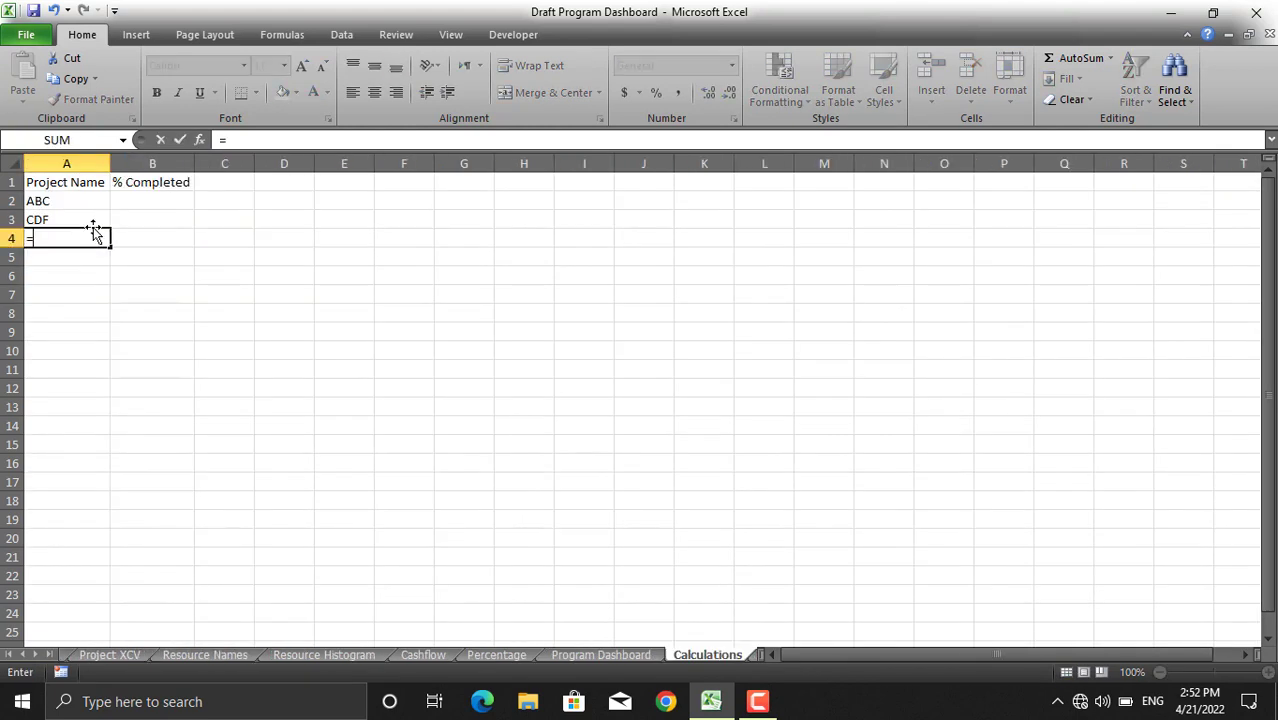
{"action": "left_click", "coordinate": [115, 655]}
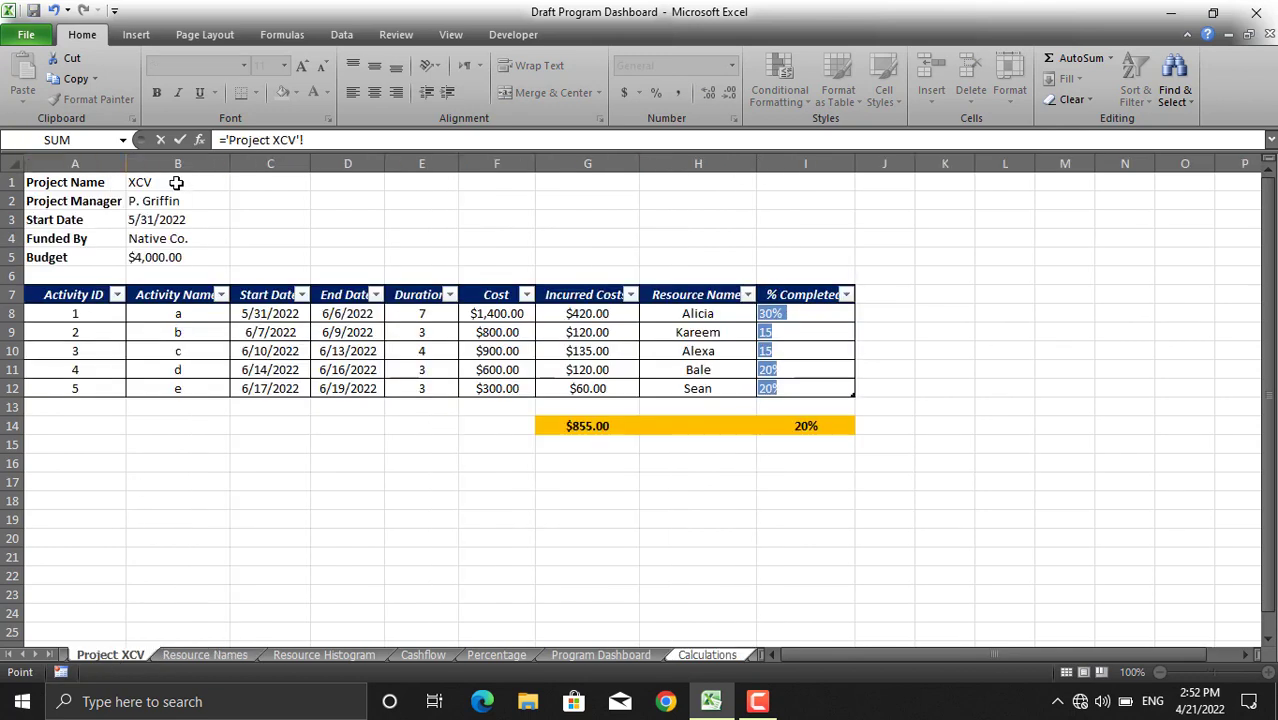
{"action": "left_click", "coordinate": [175, 182]}
{"action": "key", "text": "Return"}
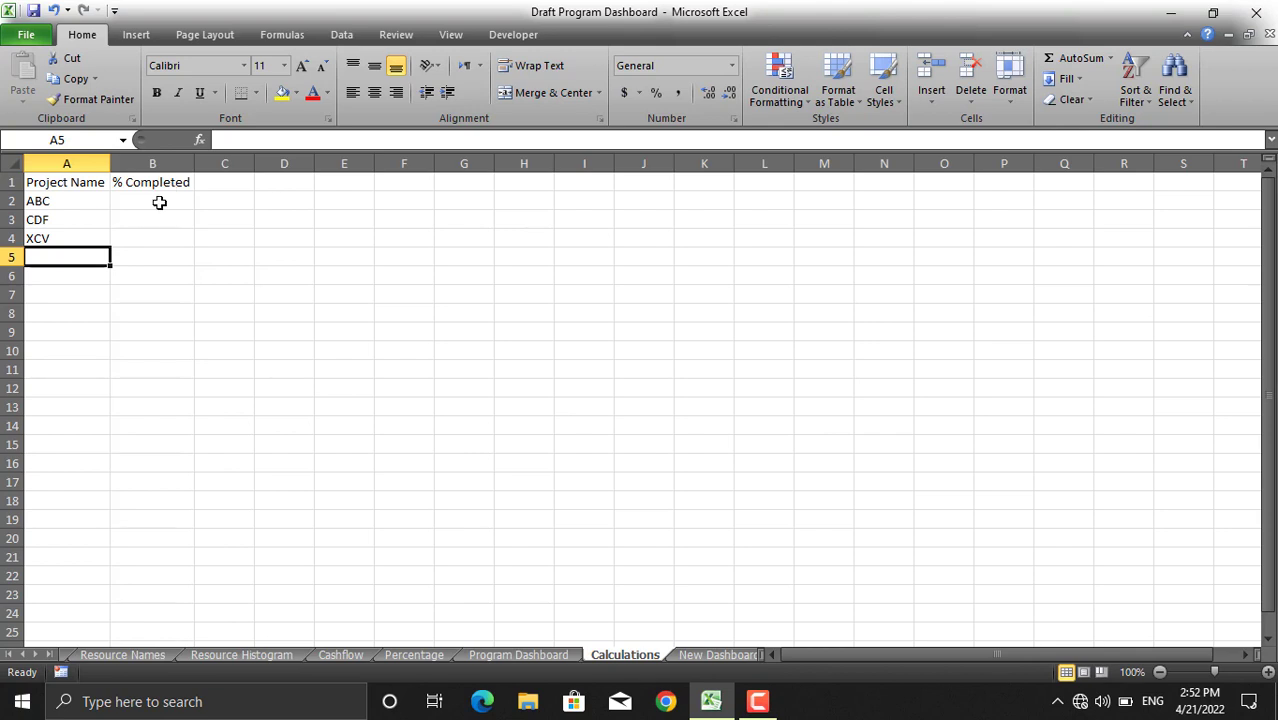
- Format cells B2 to B4 of the Calculations sheet as Percentage
{"action": "left_click_drag", "start_coordinate": [159, 202], "coordinate": [200, 237]}
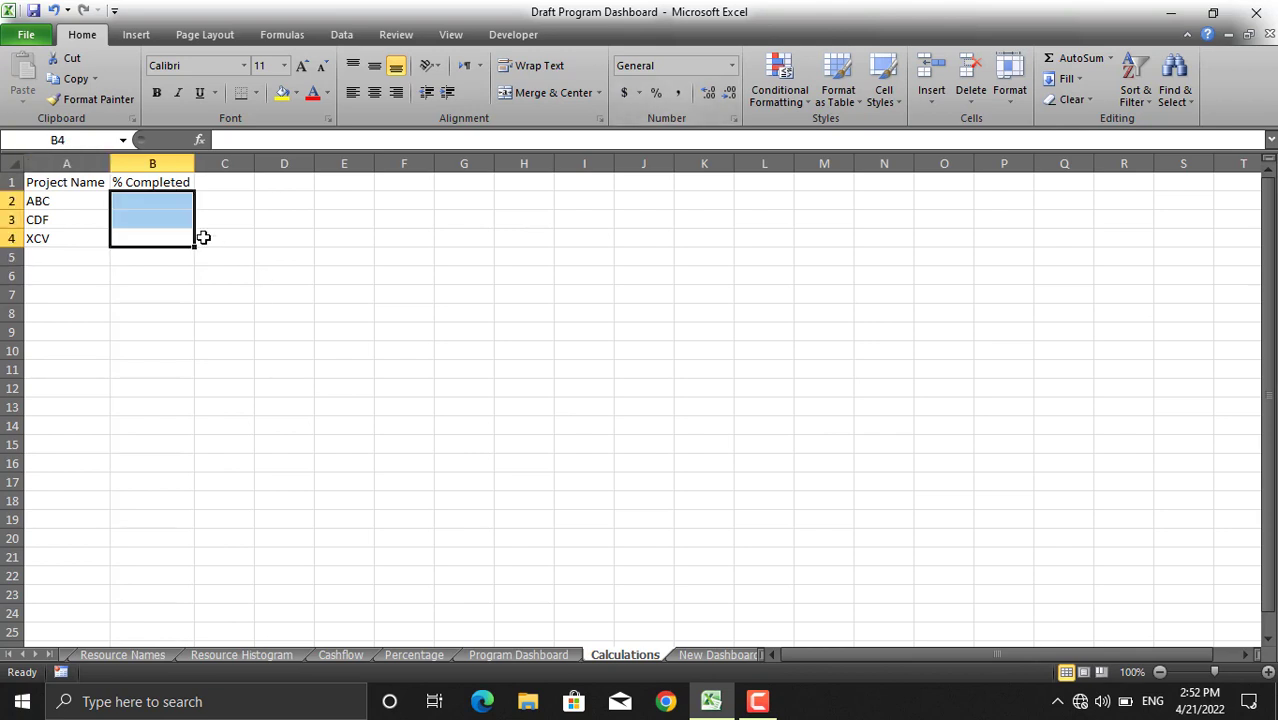
{"action": "left_click", "coordinate": [733, 66]}
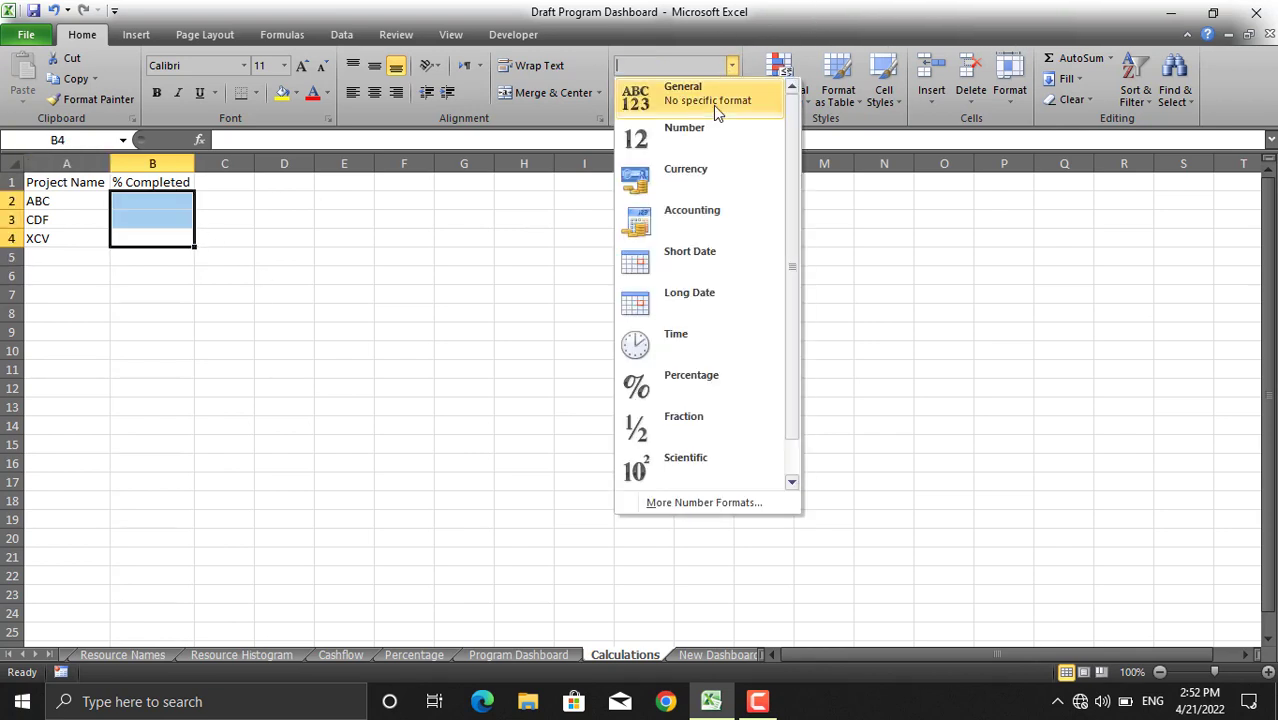
{"action": "left_click", "coordinate": [657, 389]}
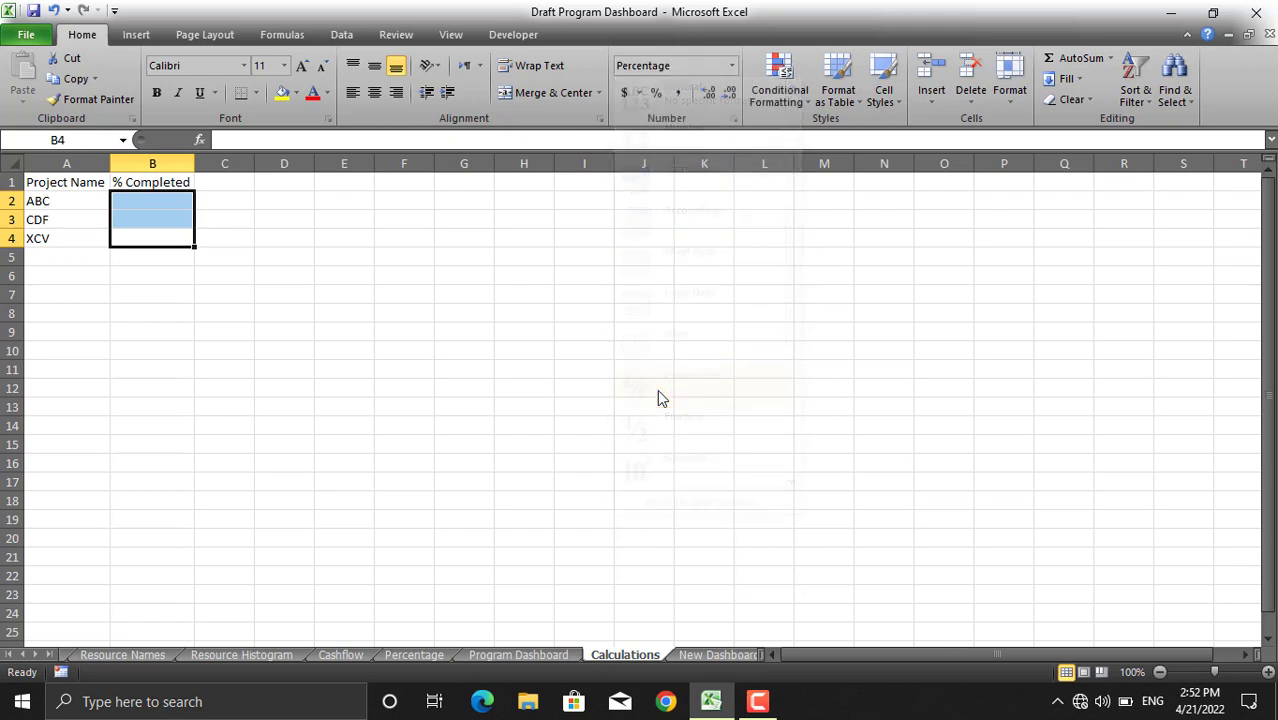
- Hide the Resource Names, Resource Histogram, Cashflow and Percentage sheets, keeping the project and dashboard sheets
{"action": "left_click", "coordinate": [10, 656]}
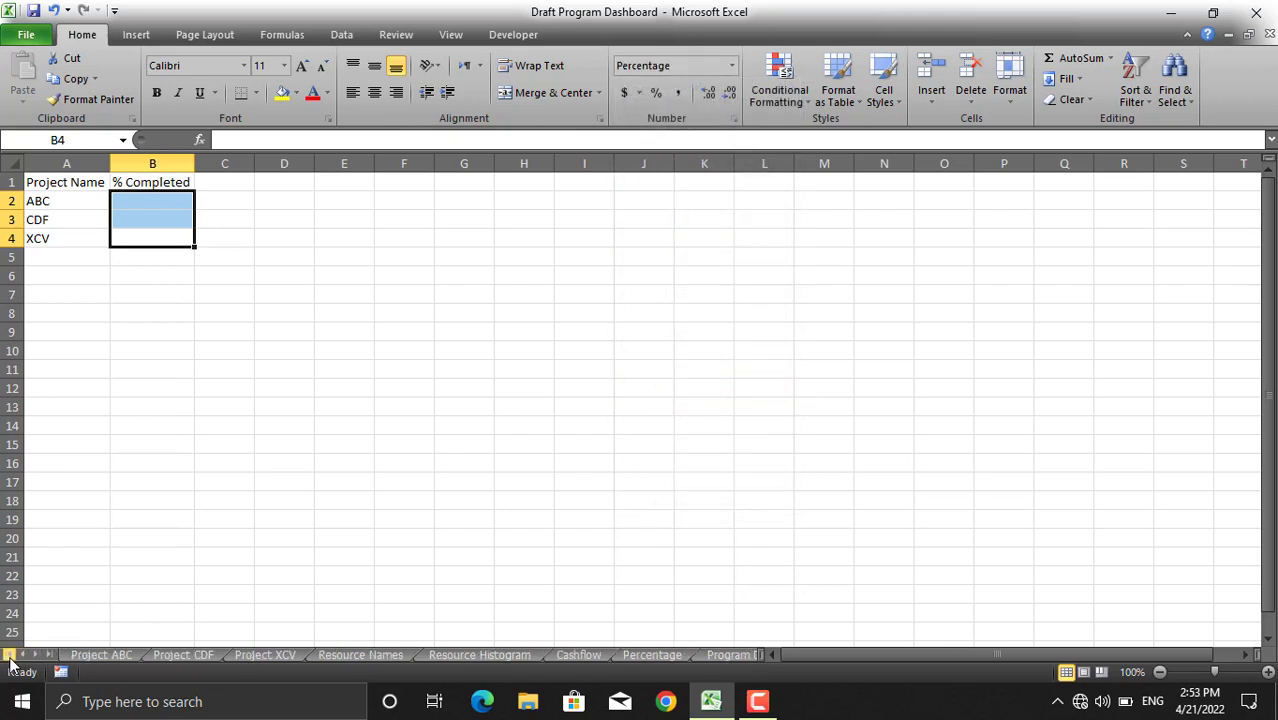
{"action": "left_click", "coordinate": [108, 655]}
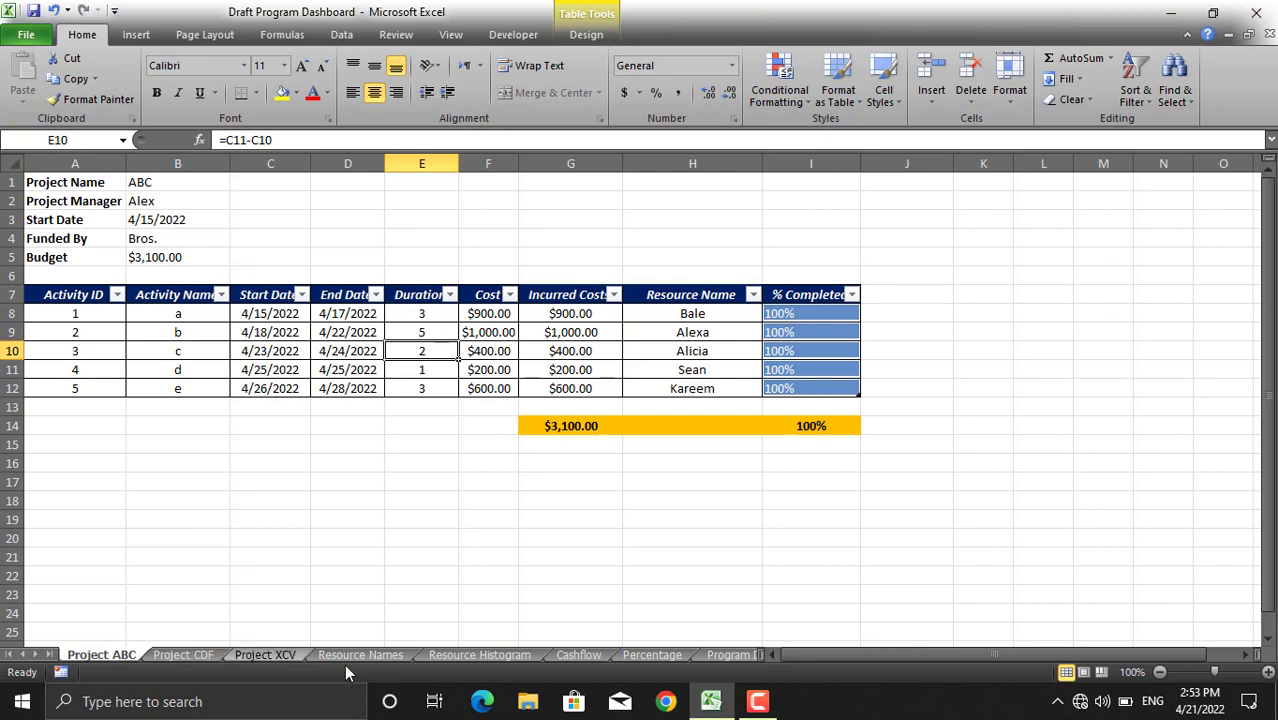
{"action": "left_click", "coordinate": [733, 655]}
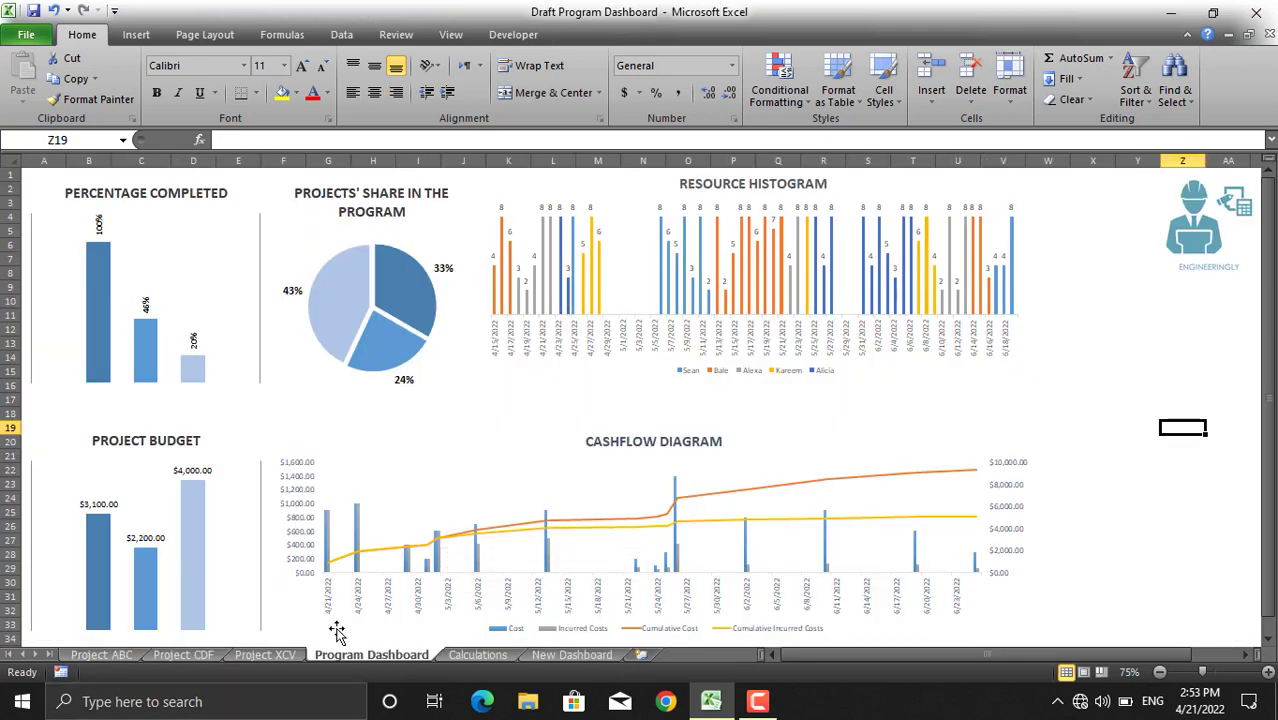
{"action": "left_click", "coordinate": [558, 654]}
- Link cell B2 of the Calculations sheet to the overall completion percentage in cell I14 of the Project ABC sheet
{"action": "left_click", "coordinate": [490, 648]}
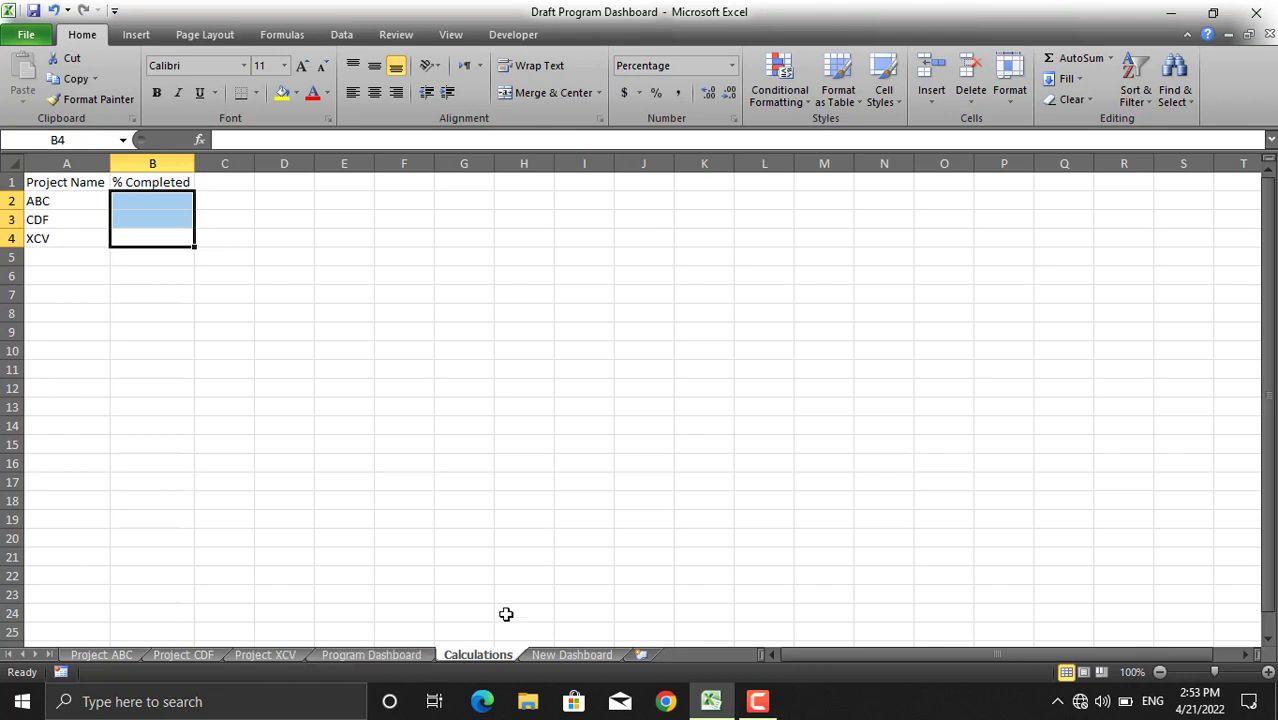
{"action": "left_click", "coordinate": [152, 202]}
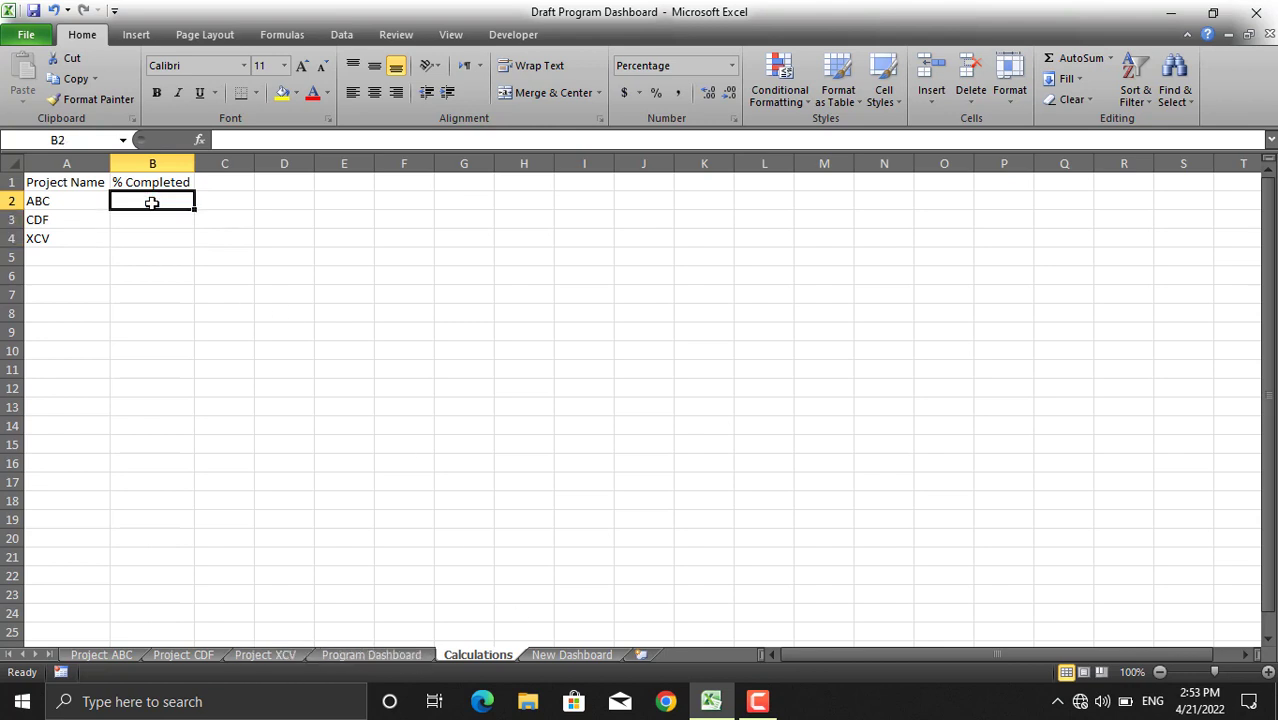
{"action": "type", "text": "="}
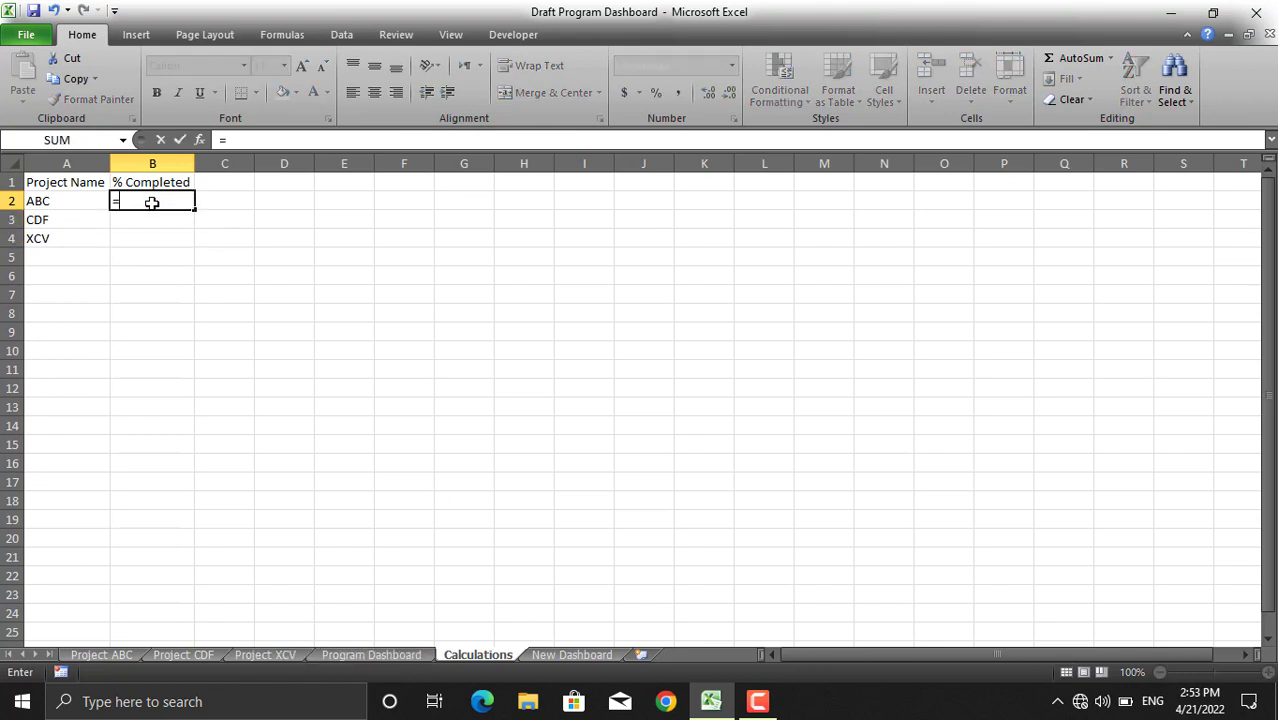
{"action": "left_click", "coordinate": [90, 658]}
{"action": "left_click", "coordinate": [815, 427]}
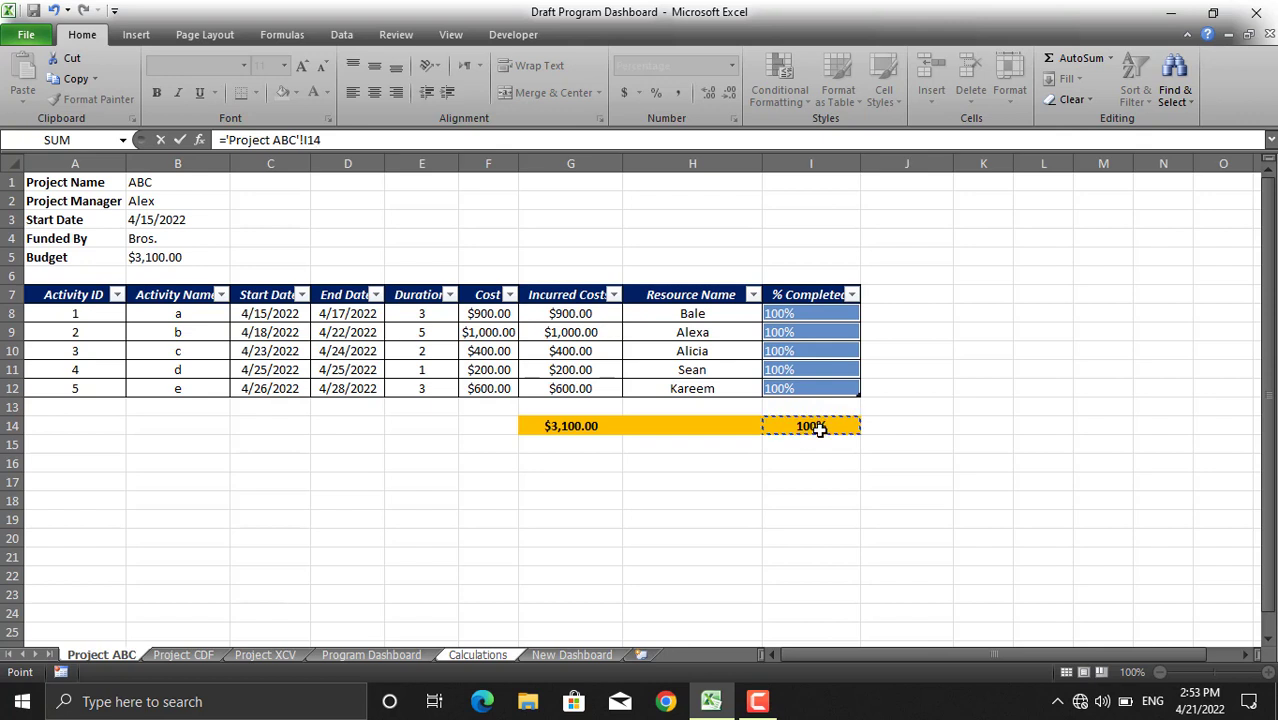
{"action": "key", "text": "Return"}
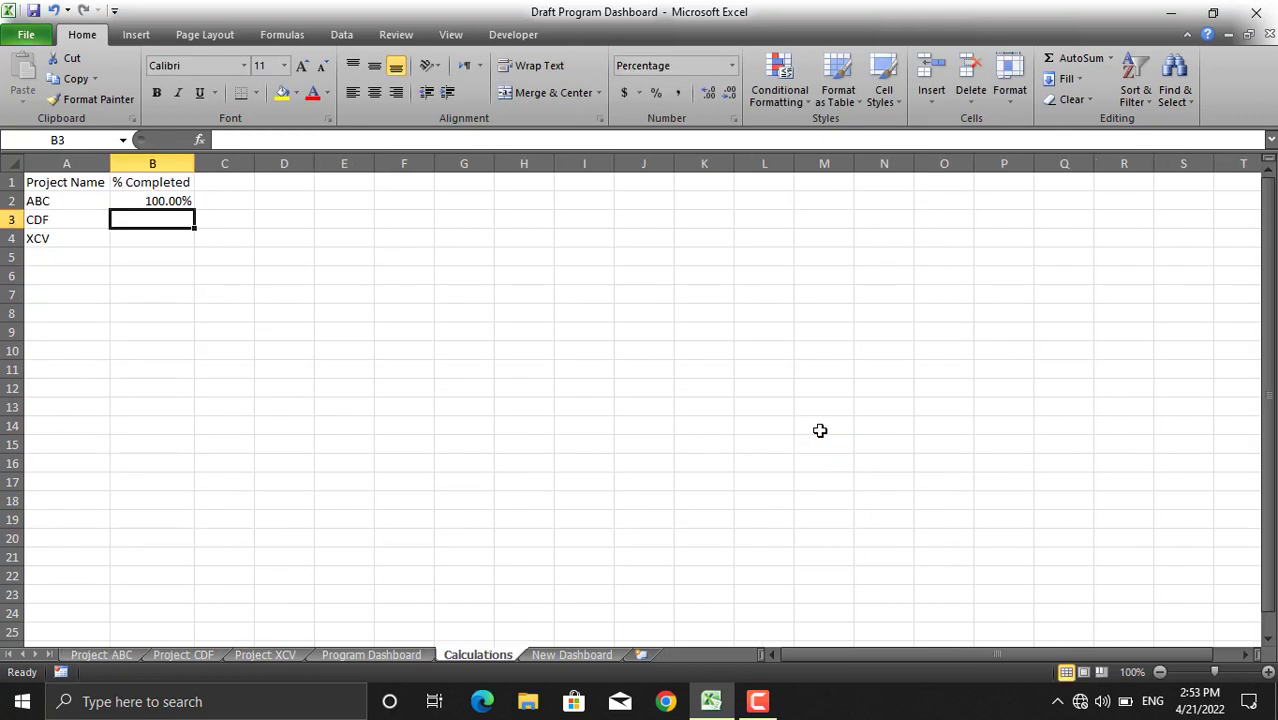
- Link cell B3 to the overall completion percentage in cell I14 of the Project CDF sheet
{"action": "type", "text": "="}
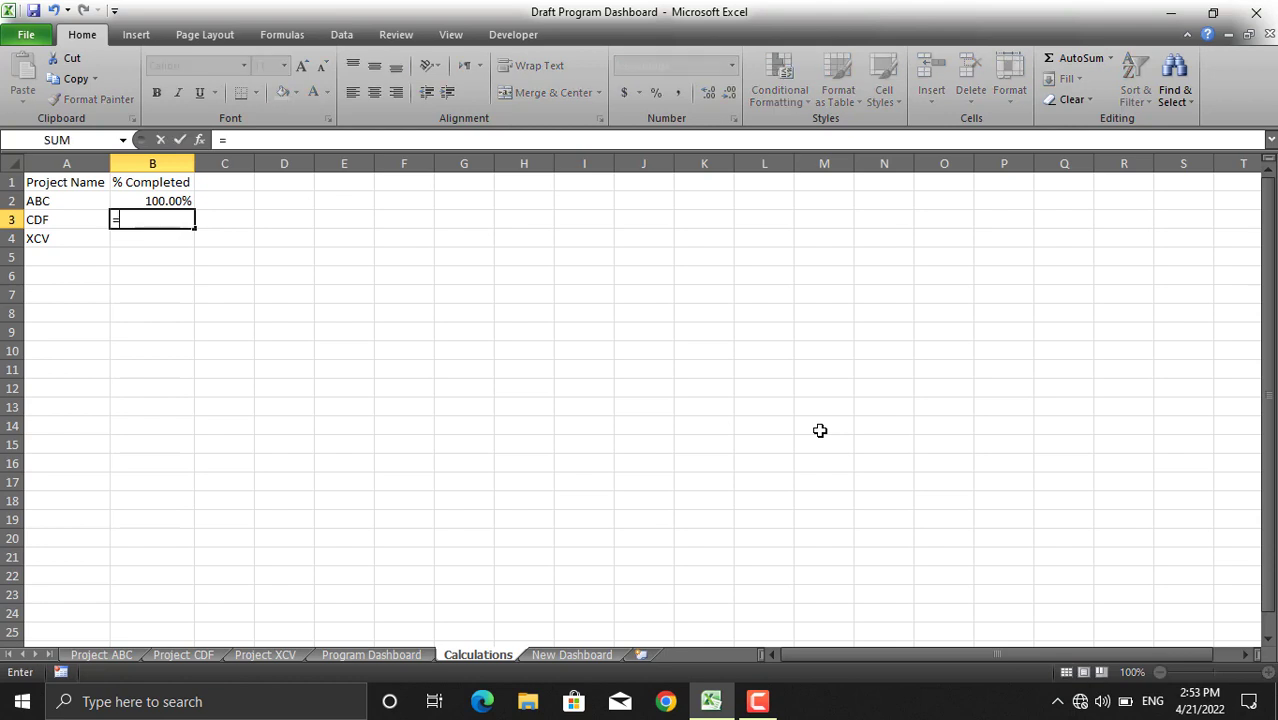
{"action": "left_click", "coordinate": [195, 656]}
{"action": "left_click", "coordinate": [811, 424]}
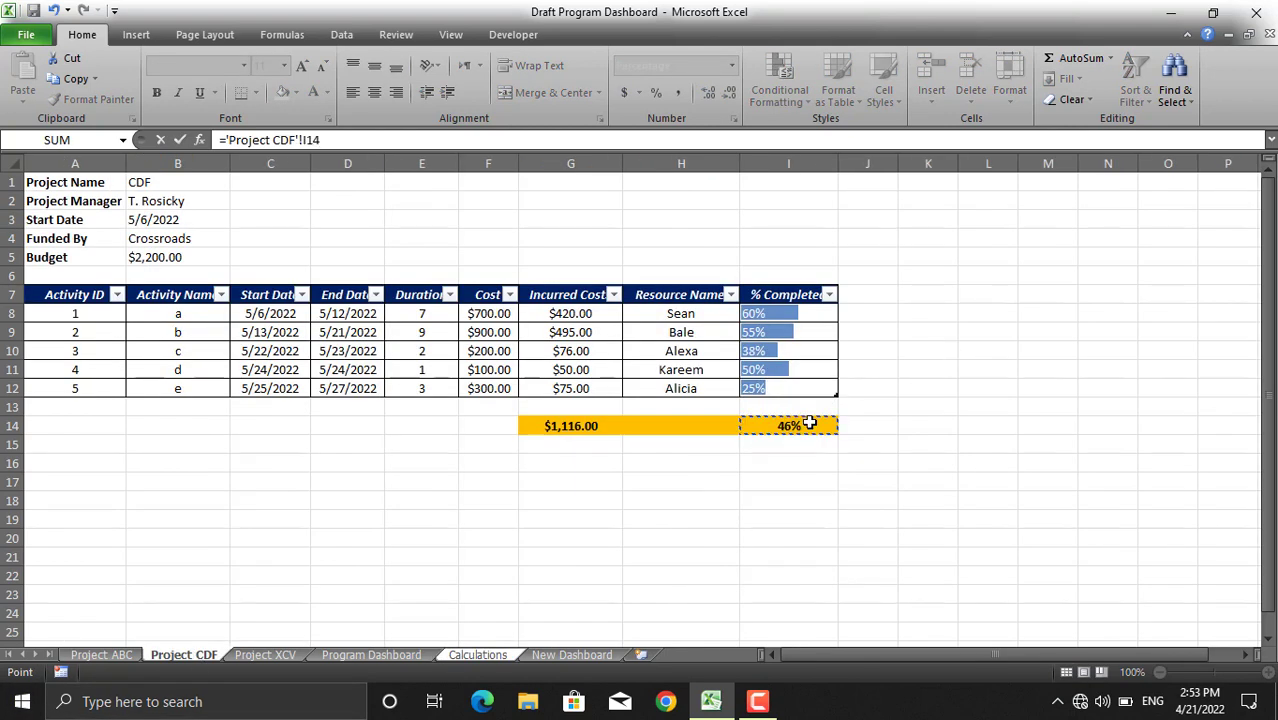
{"action": "key", "text": "Return"}
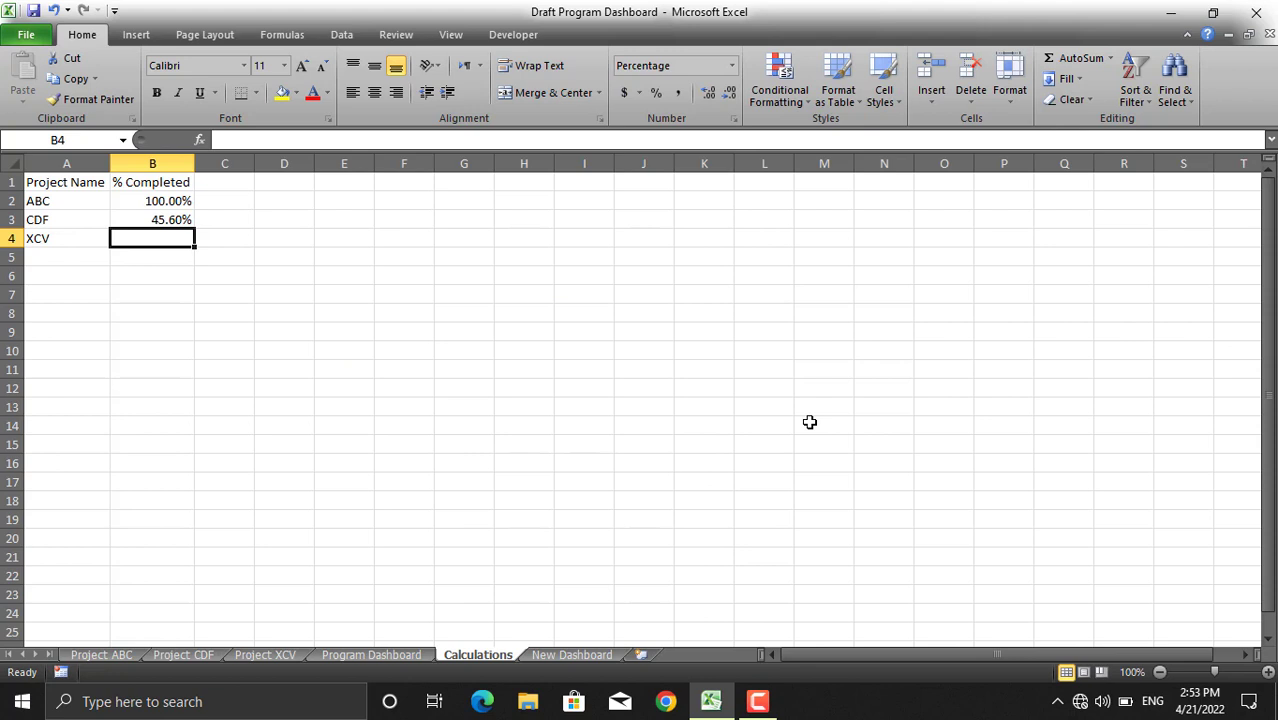
- Link cell B4 to the overall completion percentage in row 14 of the Project XCV sheet
{"action": "type", "text": "="}
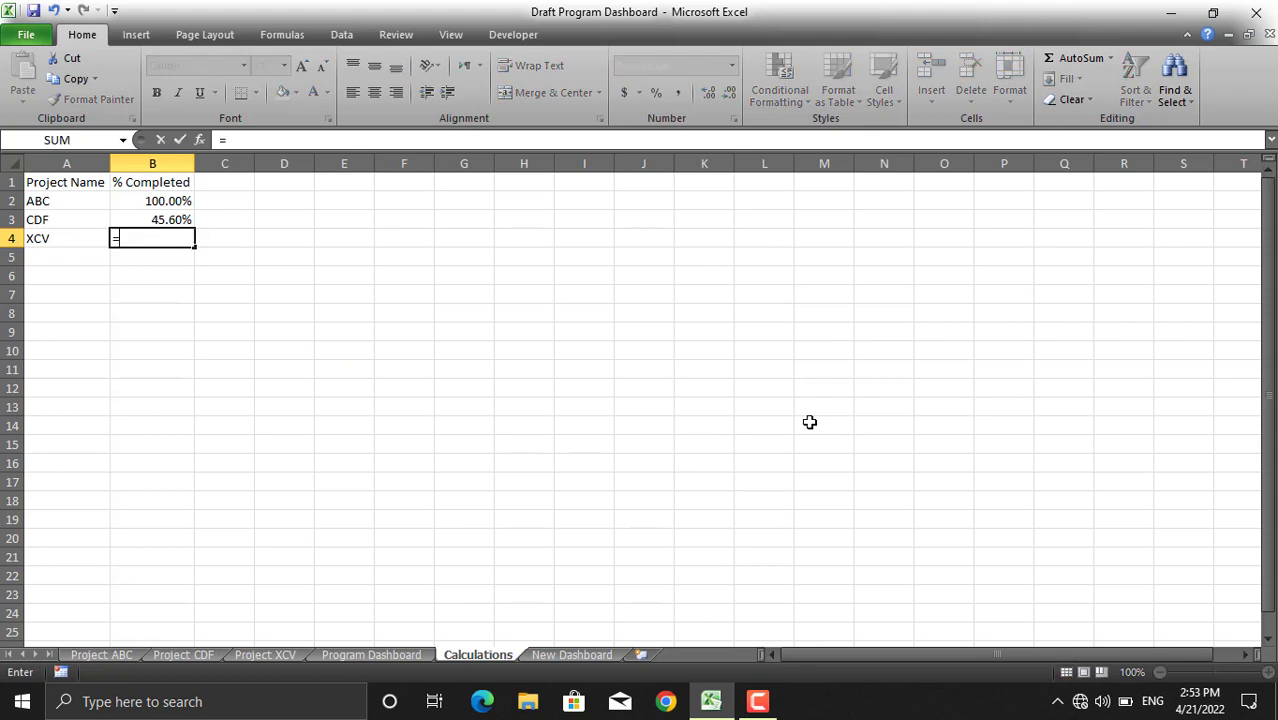
{"action": "left_click", "coordinate": [273, 653]}
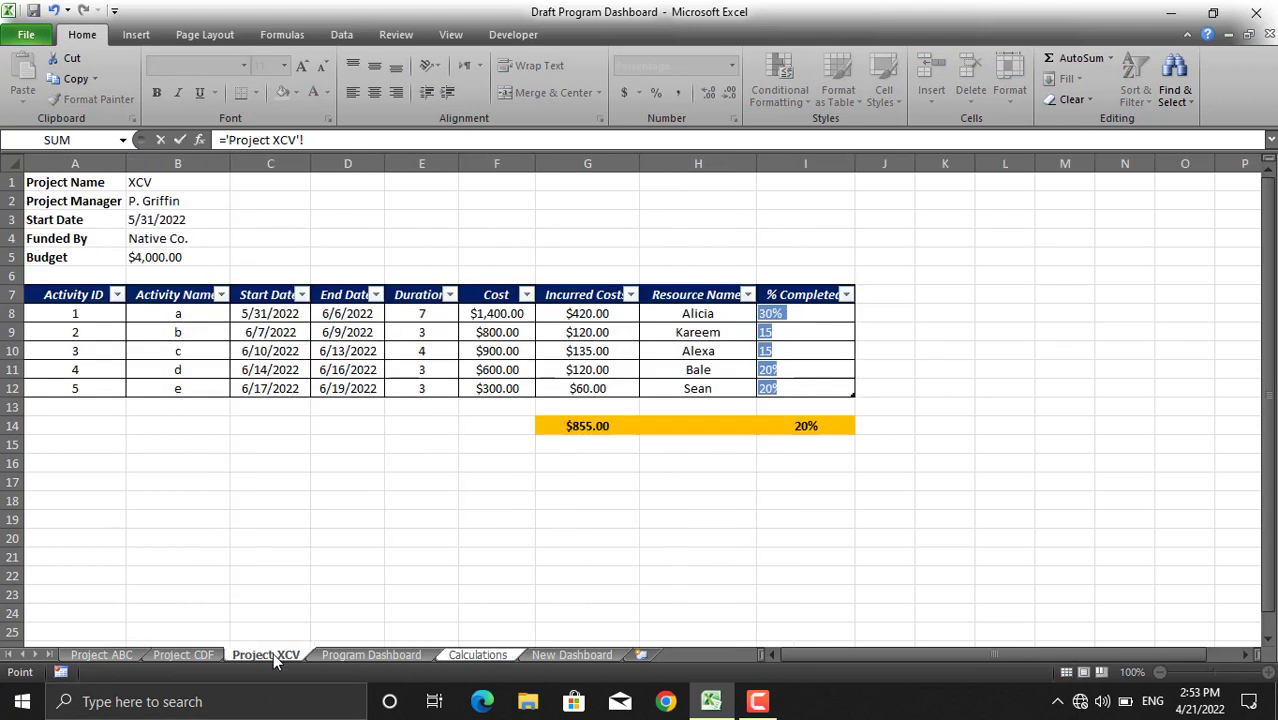
{"action": "left_click", "coordinate": [792, 430]}
{"action": "key", "text": "Return"}
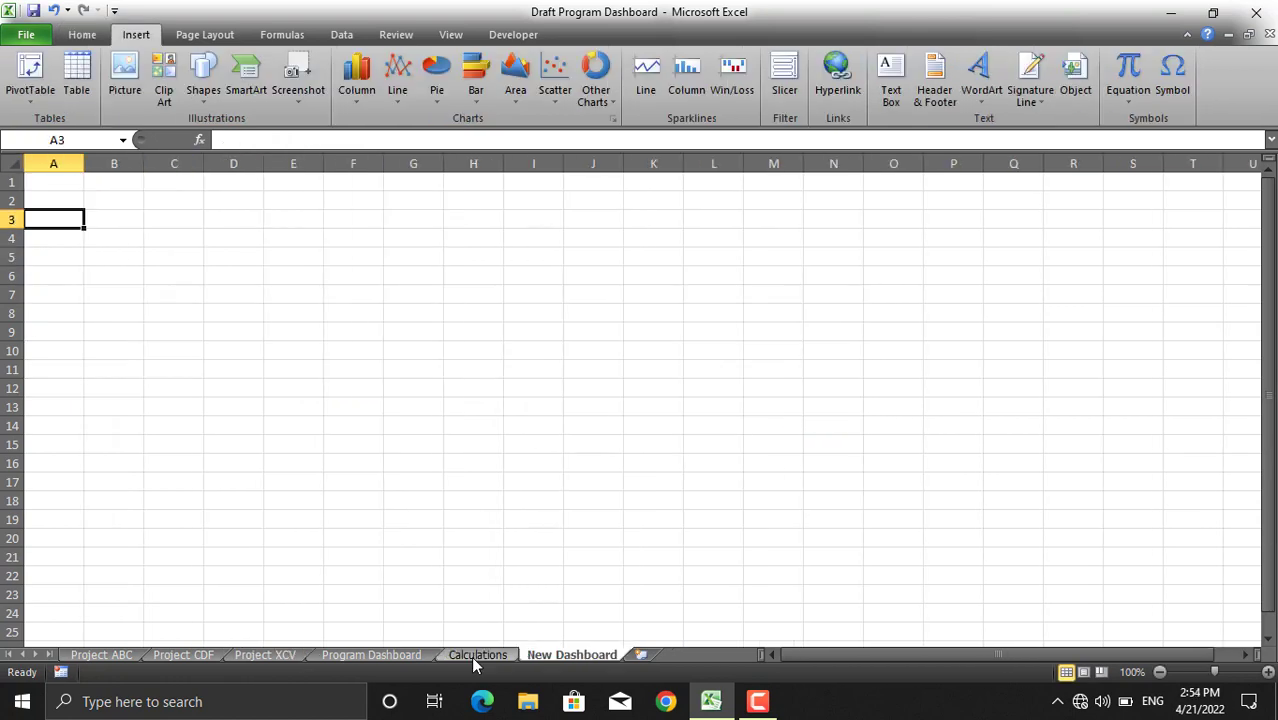
- Insert a 2-D clustered column chart on the New Dashboard sheet from Calculations A2:B4, using A2:A4 as the axis labels
{"action": "left_click", "coordinate": [471, 656]}
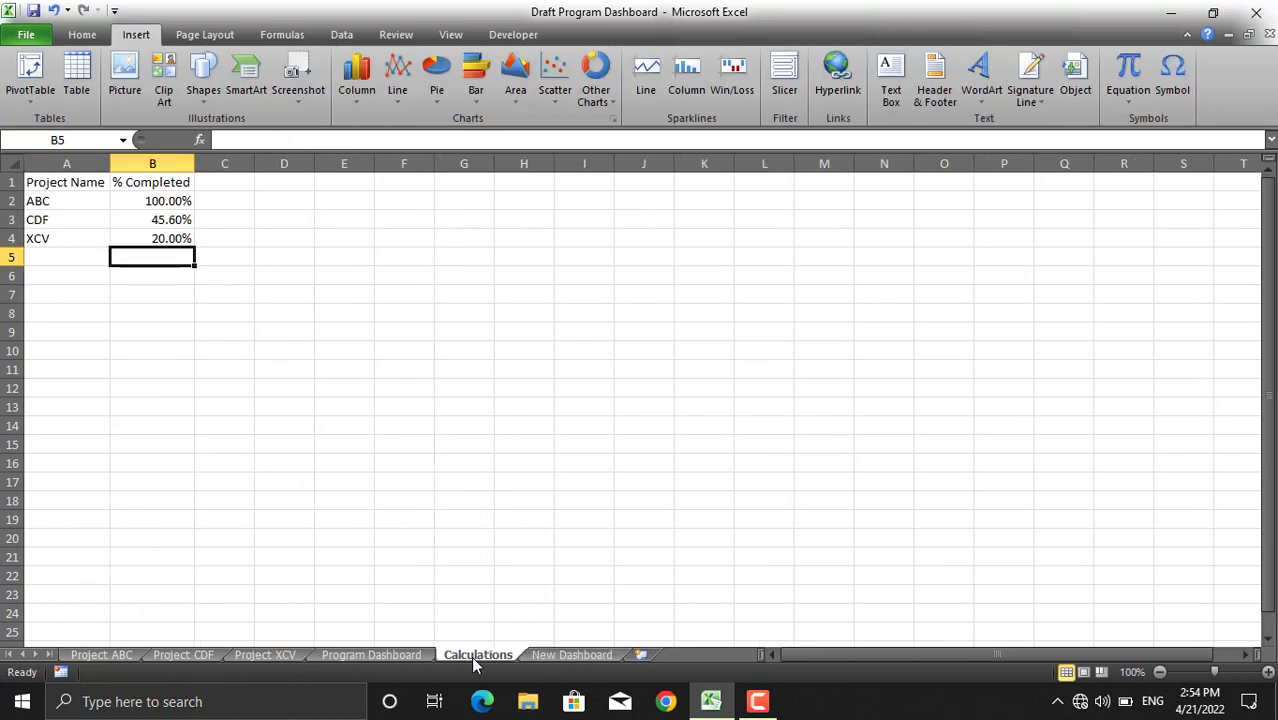
{"action": "left_click", "coordinate": [568, 655]}
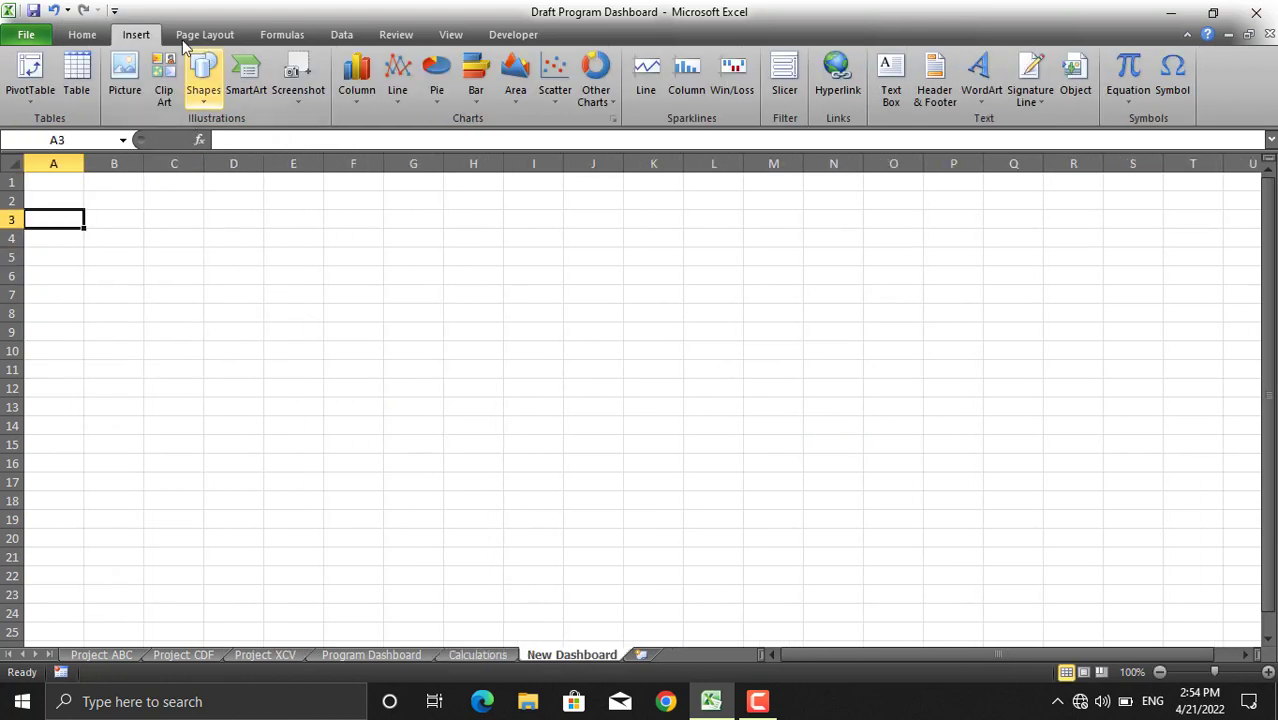
{"action": "left_click", "coordinate": [372, 108]}
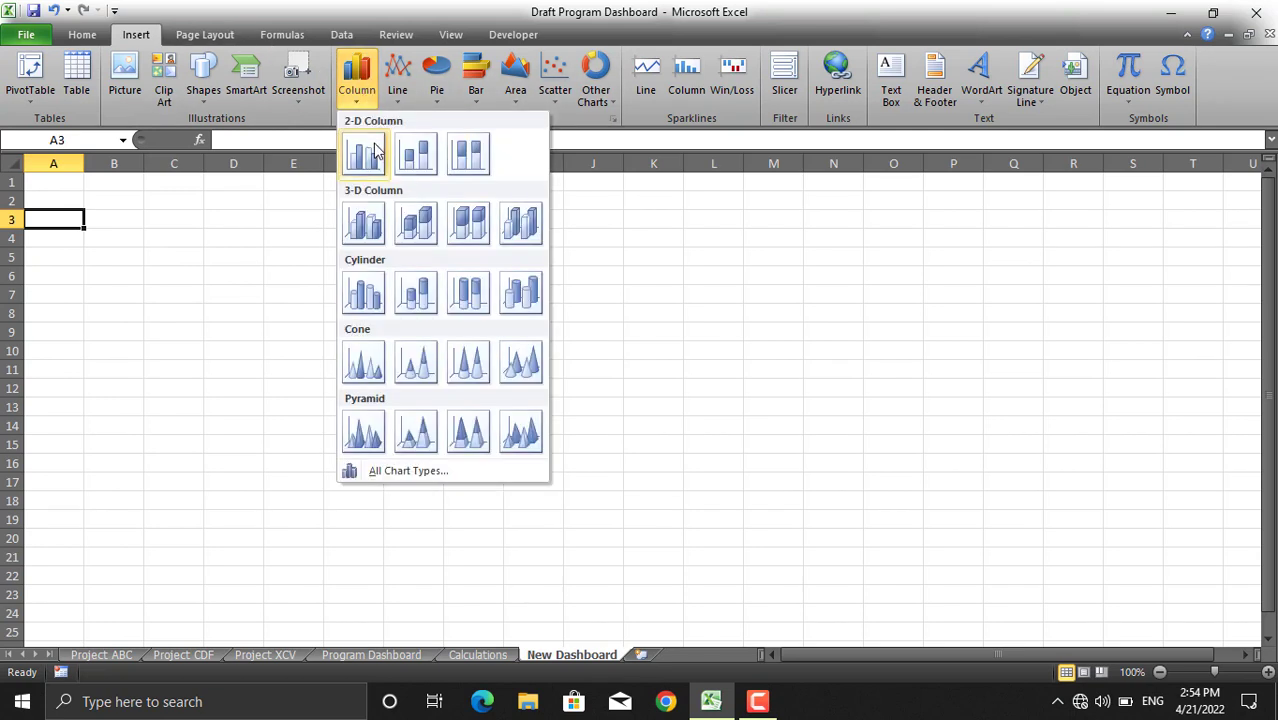
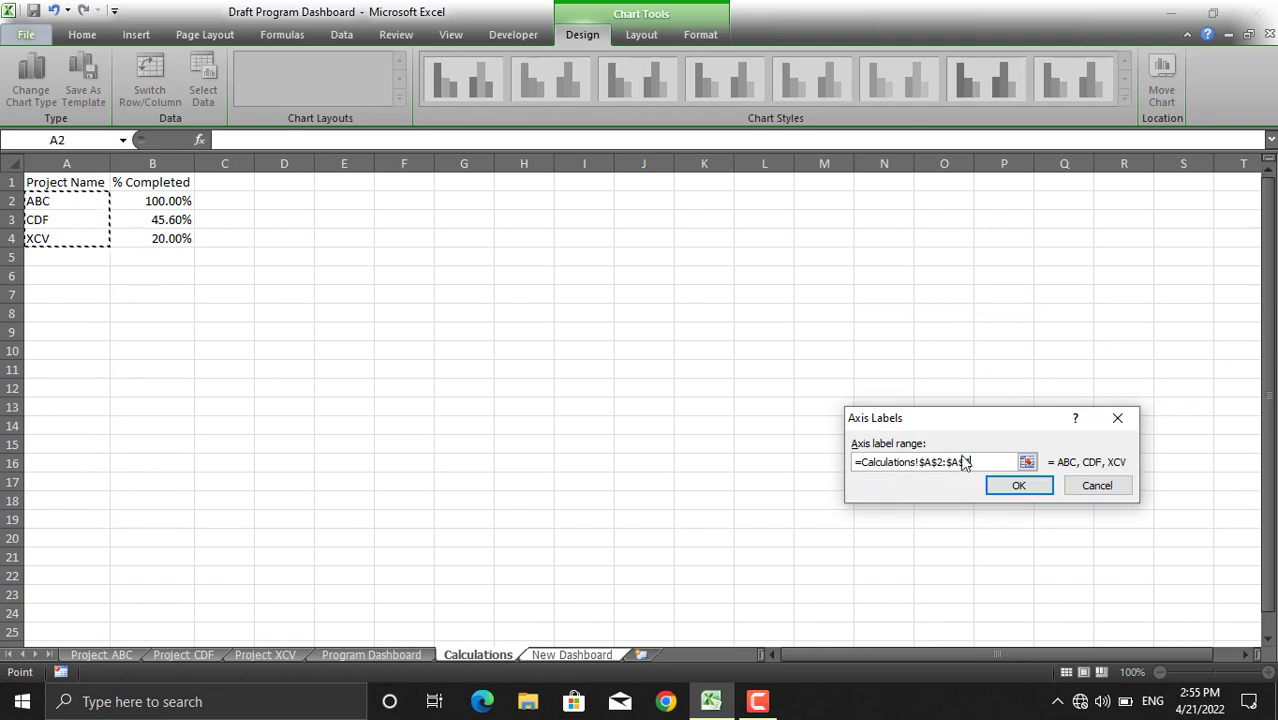
{"action": "left_click", "coordinate": [1018, 487]}
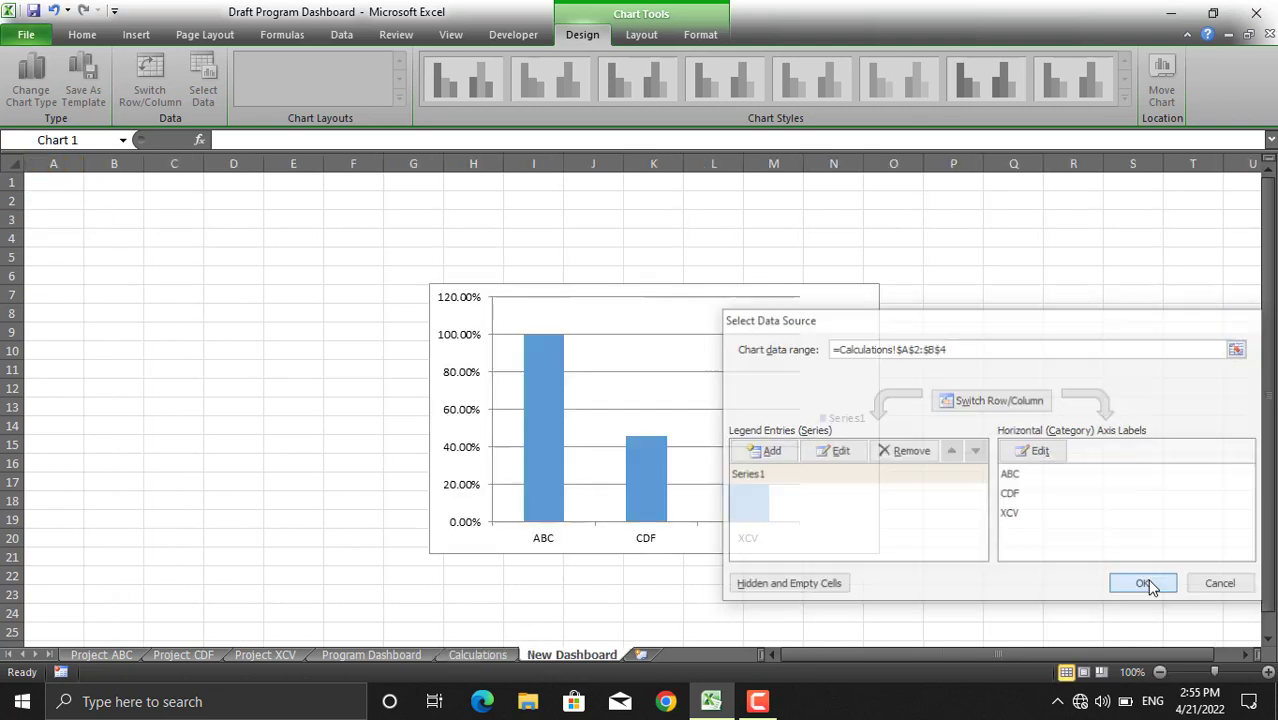
{"action": "left_click", "coordinate": [1146, 586]}
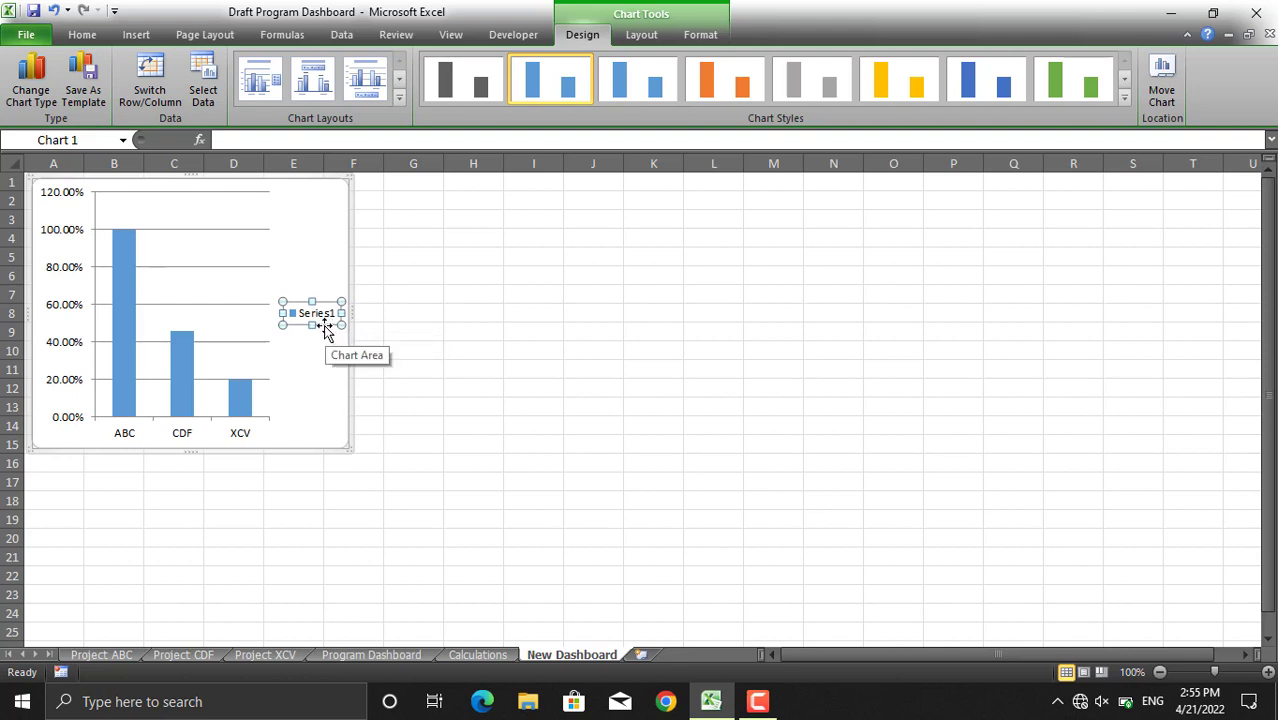
- Remove the legend, the gridlines and the vertical axis from the column chart
{"action": "key", "text": "Delete"}
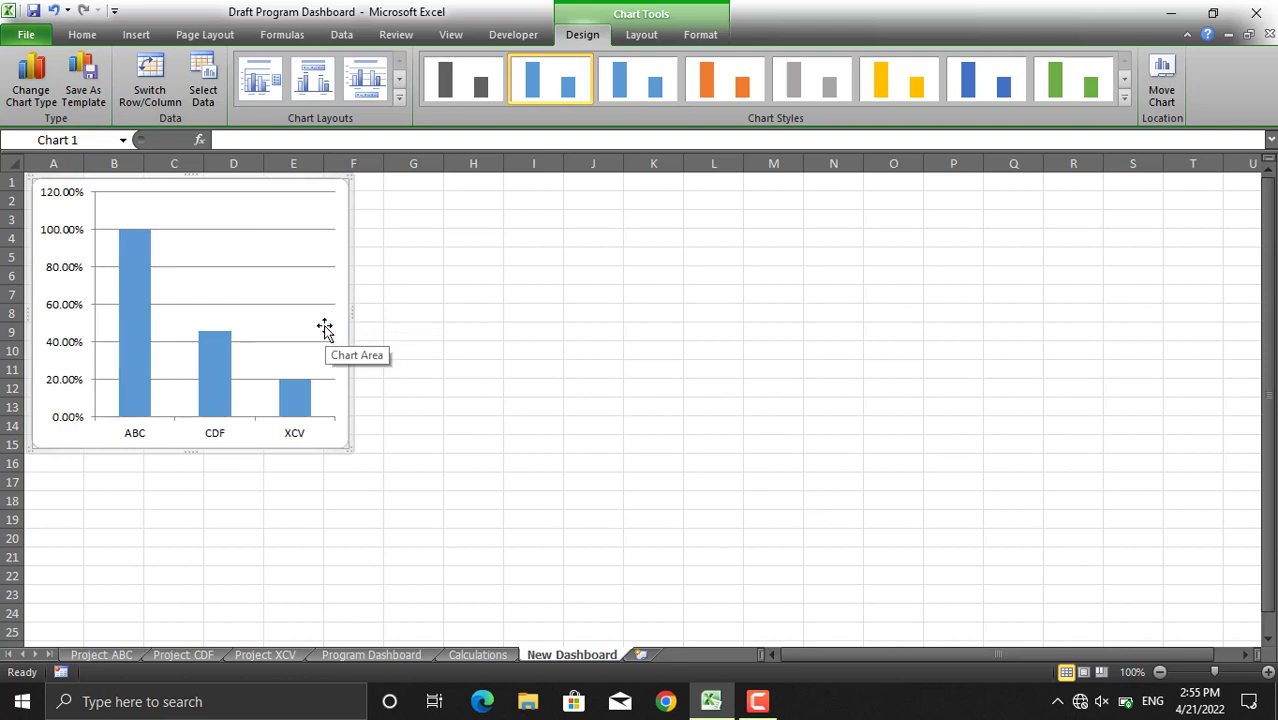
{"action": "left_click", "coordinate": [268, 305]}
{"action": "key", "text": "Delete"}
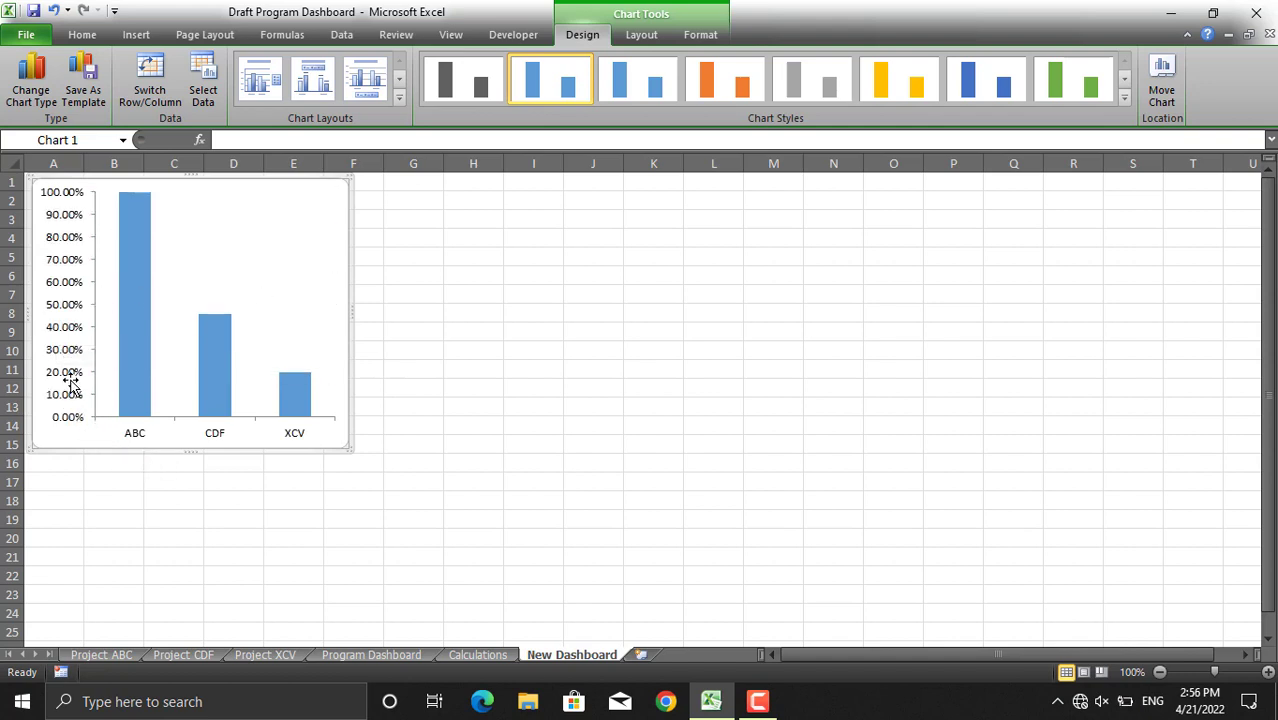
{"action": "left_click", "coordinate": [68, 333]}
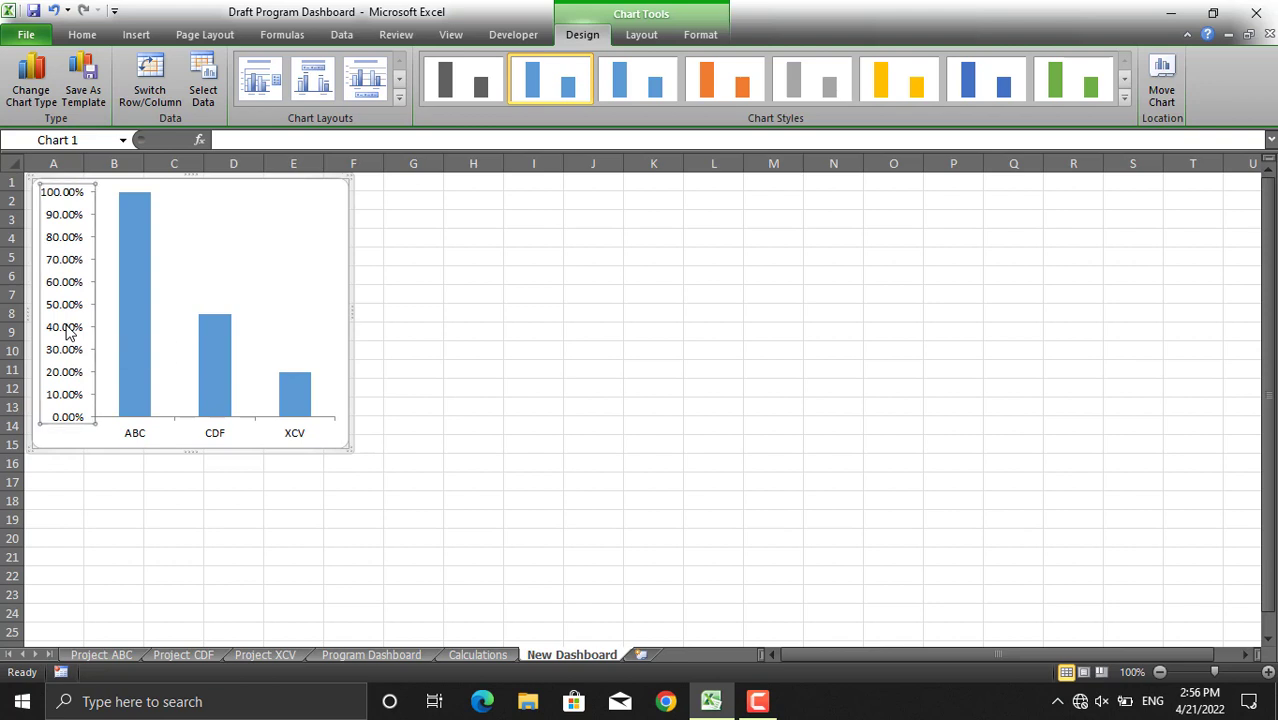
{"action": "key", "text": "Delete"}
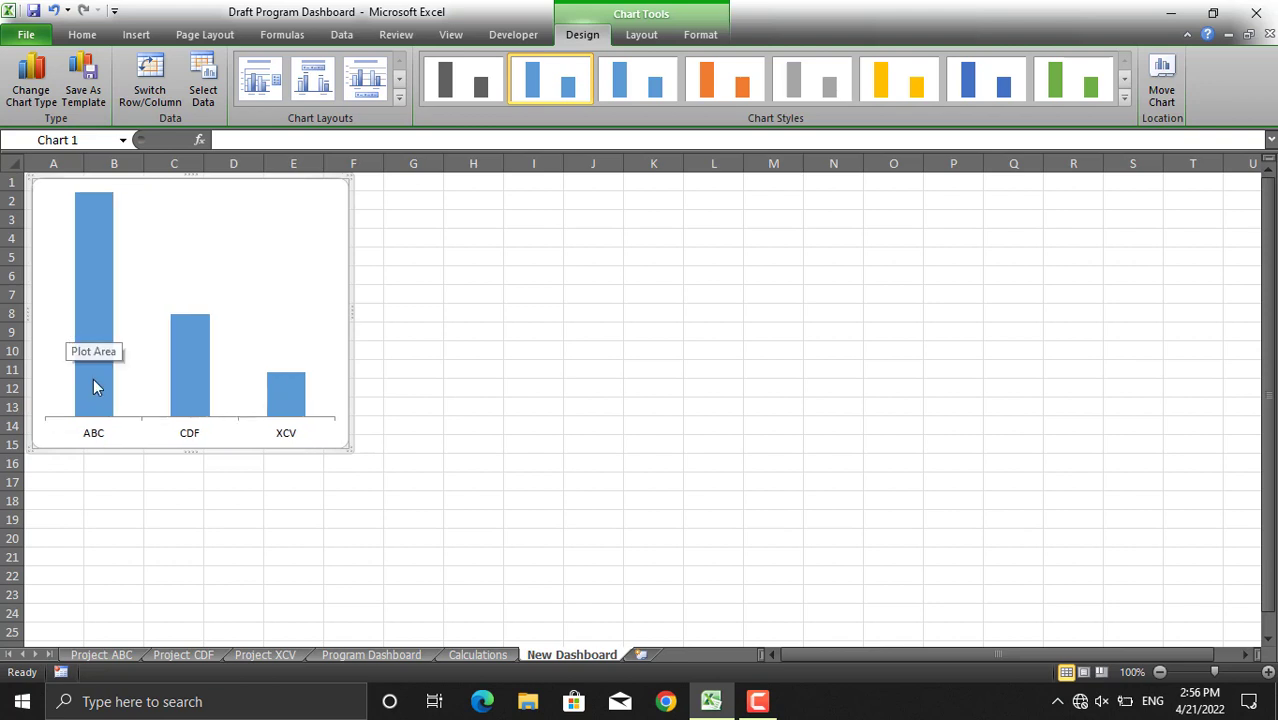
- Add Outside End data labels to the chart's columns and move the chart slightly down the sheet
{"action": "left_click", "coordinate": [104, 240]}
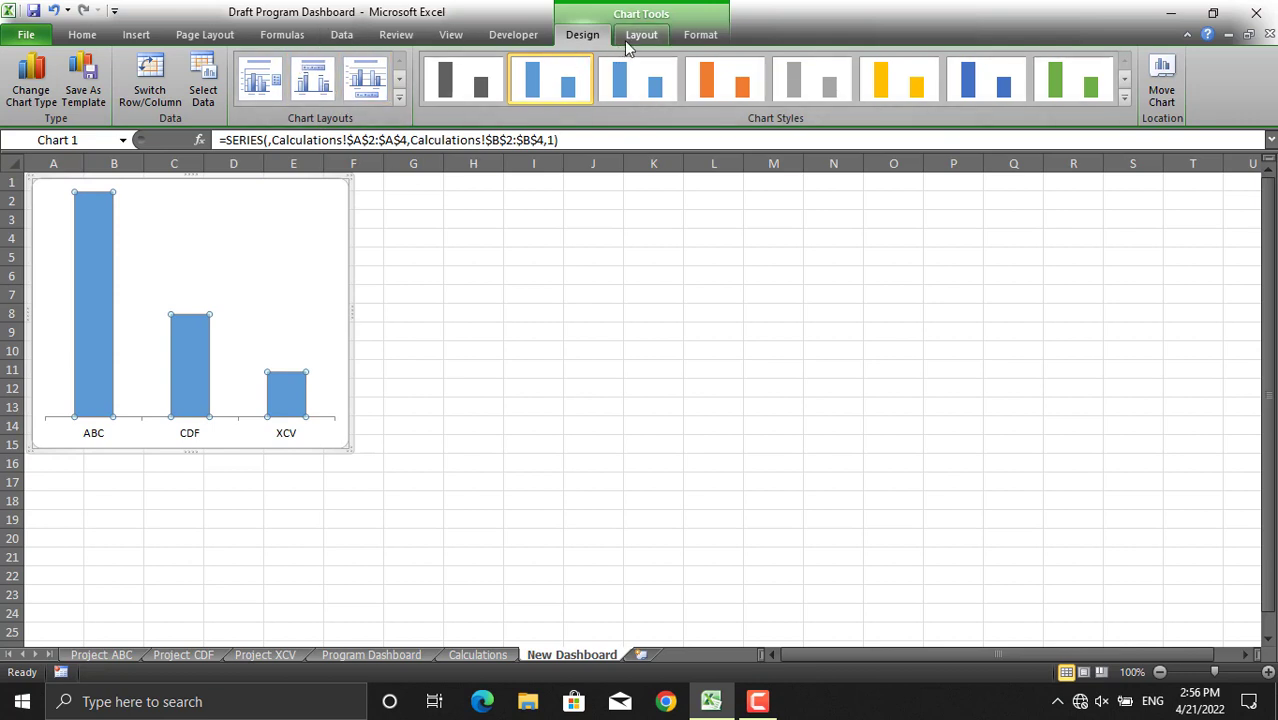
{"action": "left_click", "coordinate": [630, 38]}
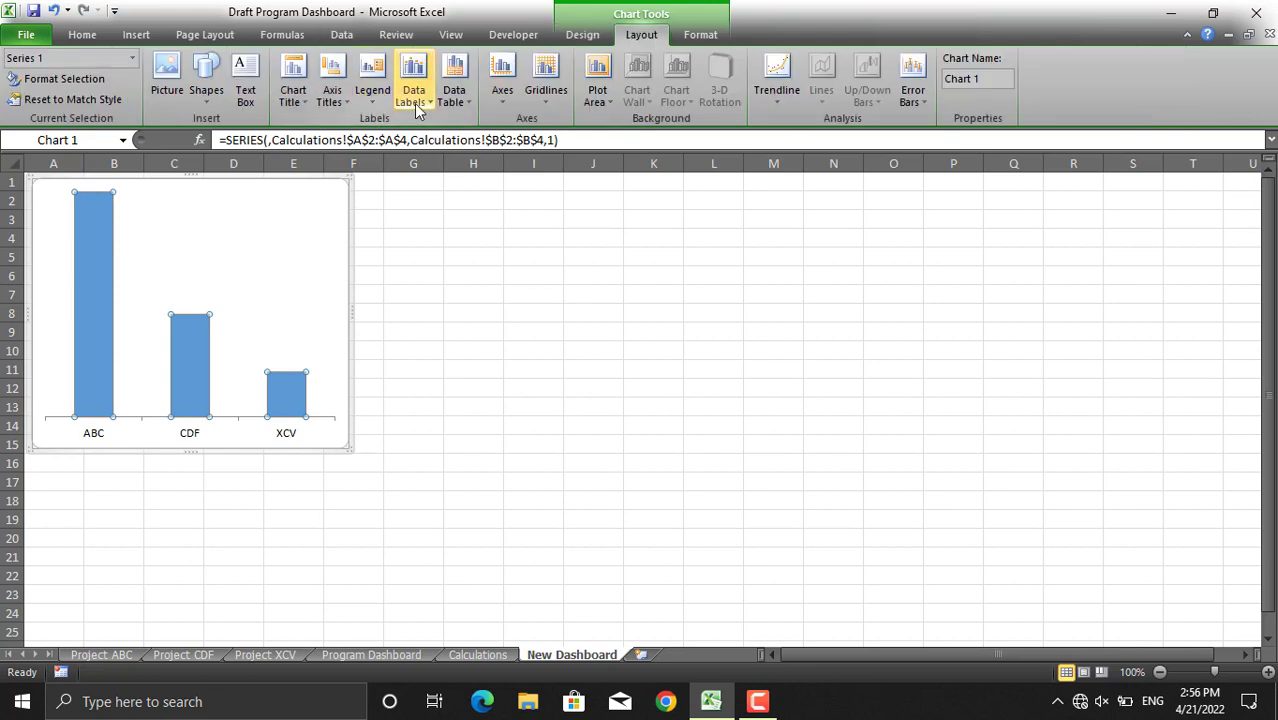
{"action": "left_click", "coordinate": [414, 103]}
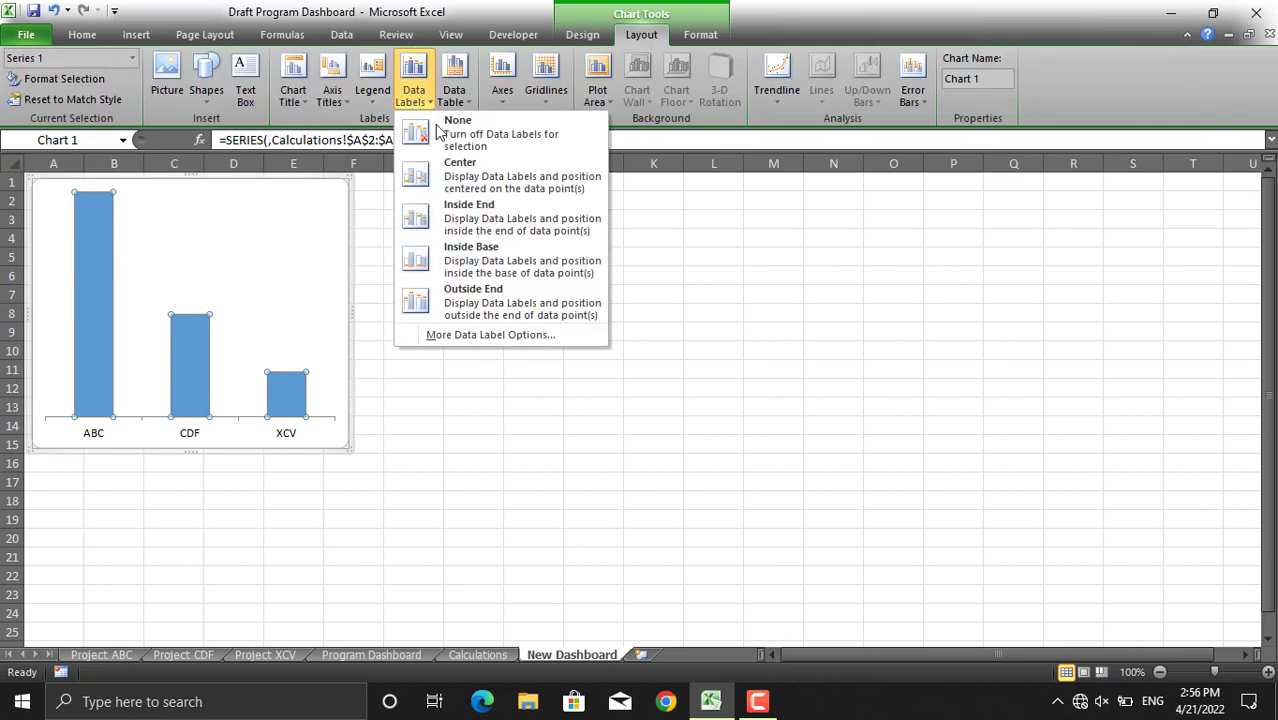
{"action": "left_click", "coordinate": [503, 274]}
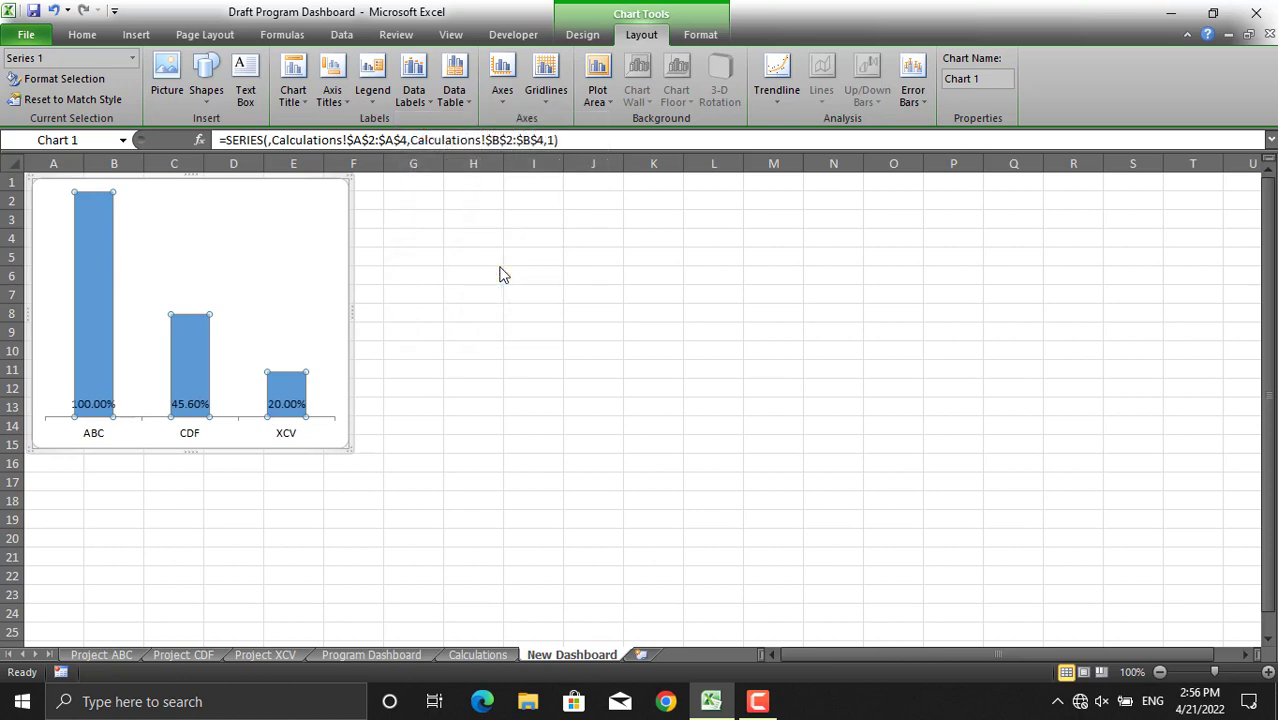
{"action": "left_click", "coordinate": [414, 100]}
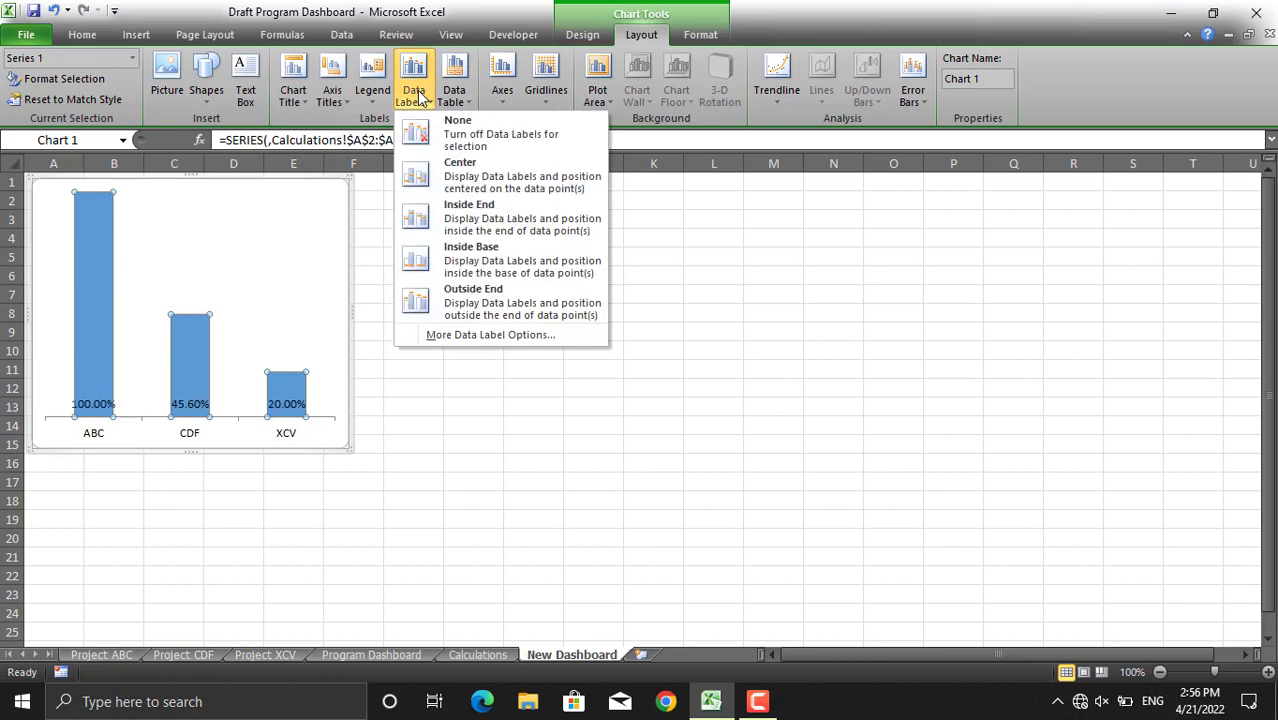
{"action": "left_click", "coordinate": [489, 294]}
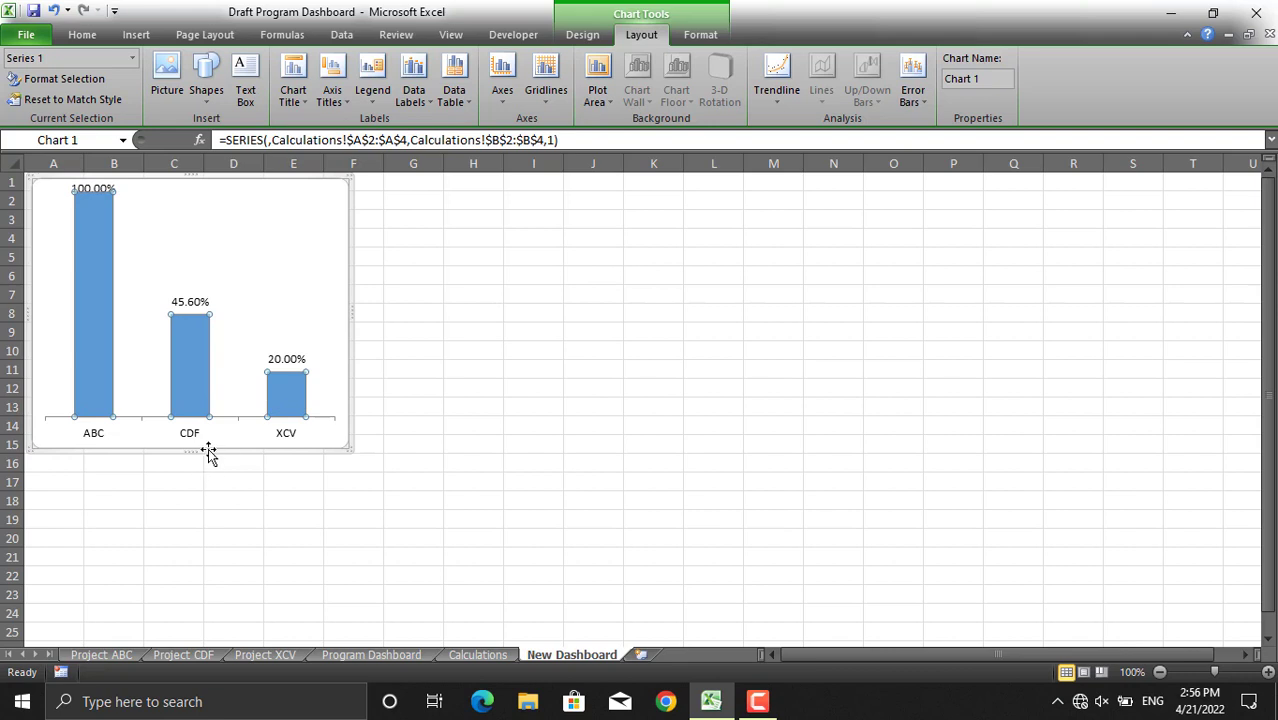
{"action": "left_click_drag", "start_coordinate": [206, 452], "coordinate": [206, 464]}
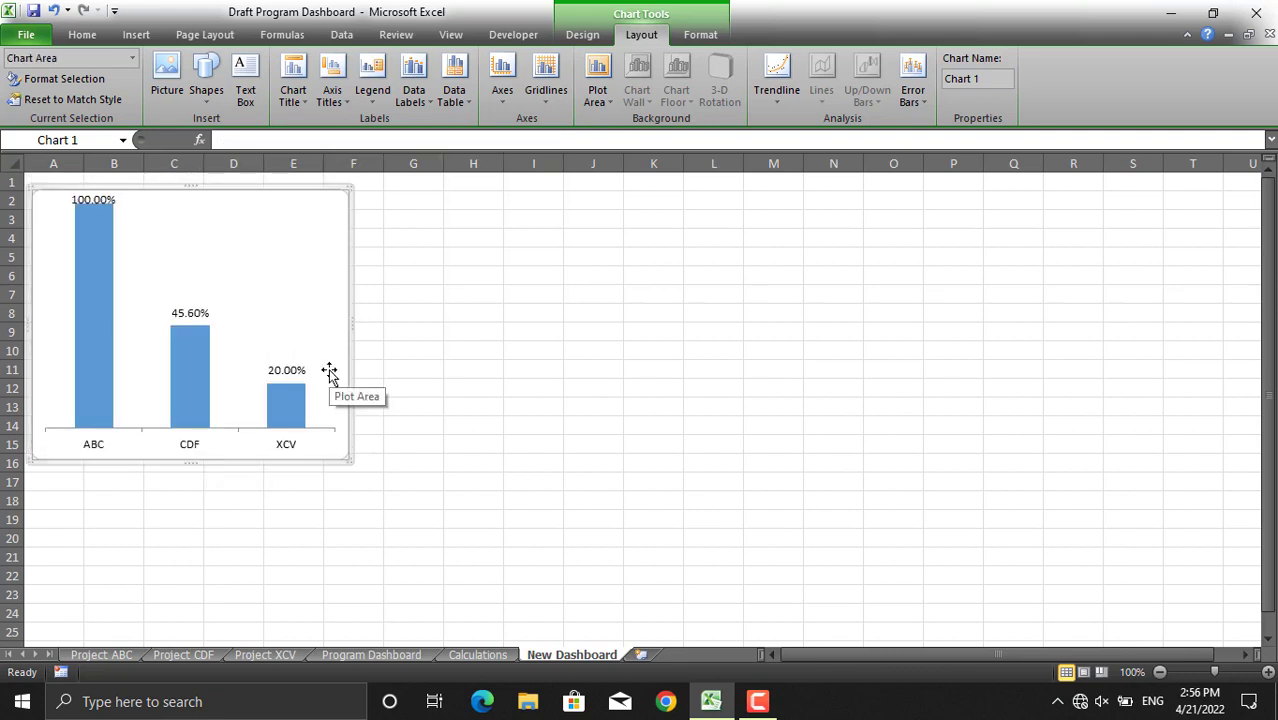
- Fill only the CDF column of the chart with a darker shade of the theme blue
{"action": "left_click", "coordinate": [189, 374]}
{"action": "left_click", "coordinate": [188, 370]}
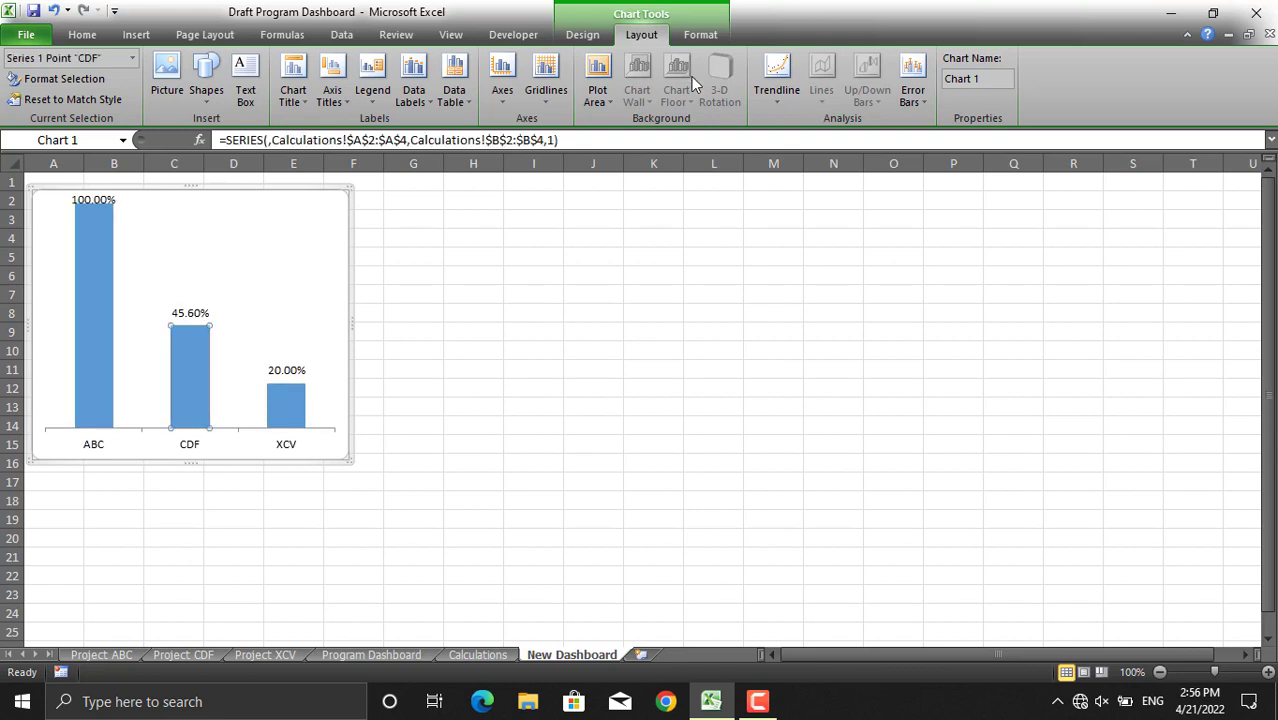
{"action": "left_click", "coordinate": [688, 36]}
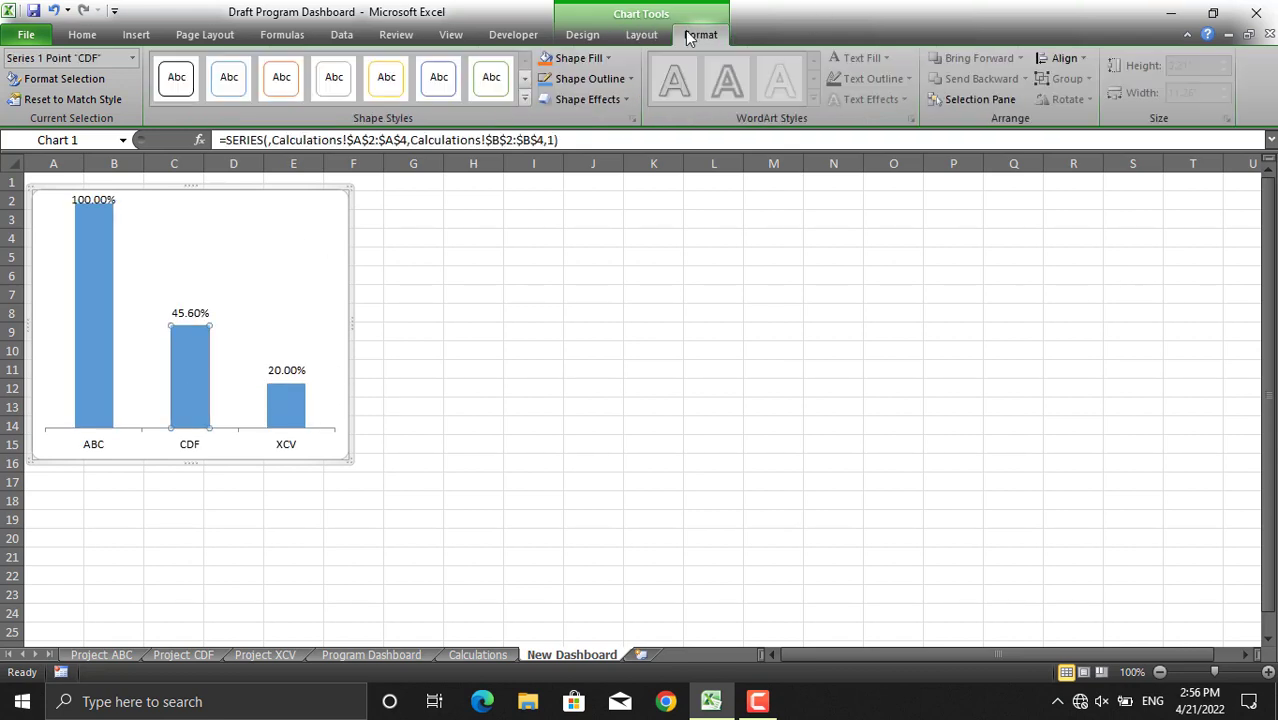
{"action": "left_click", "coordinate": [604, 62]}
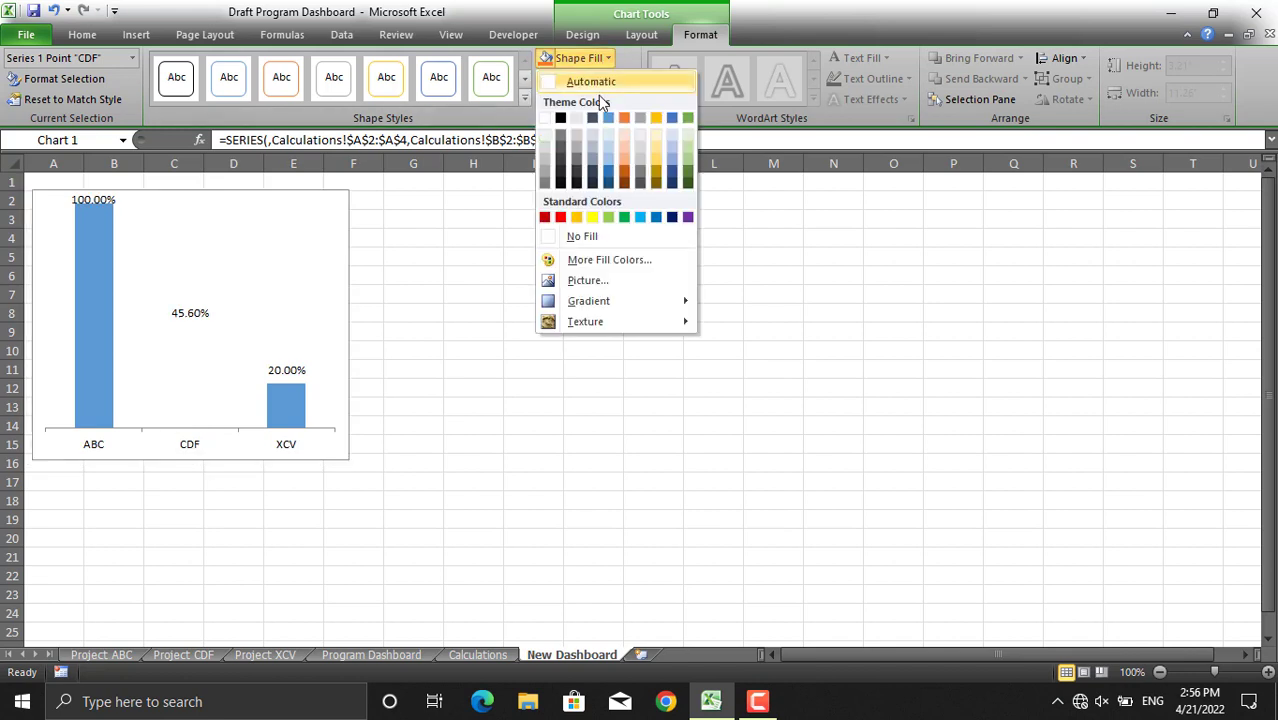
{"action": "left_click", "coordinate": [610, 178]}
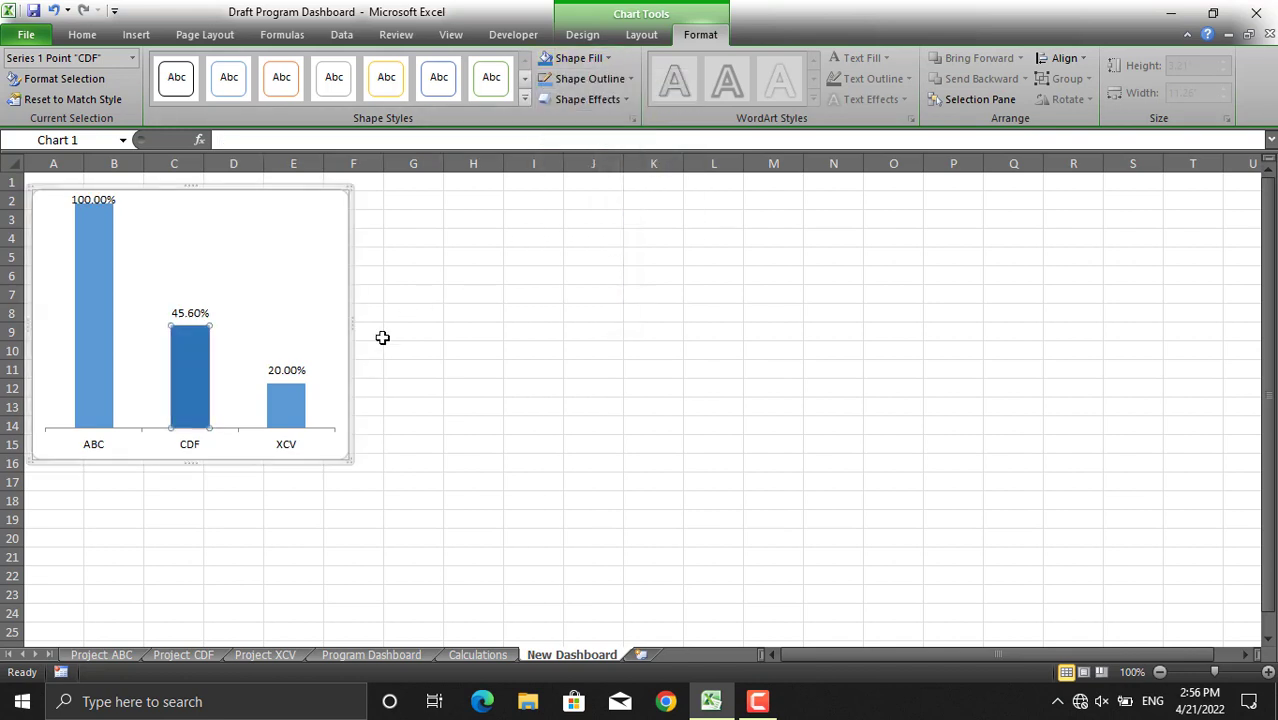
- Fill the XCV column of the chart with the darkest shade of the same theme blue
{"action": "left_click", "coordinate": [299, 399]}
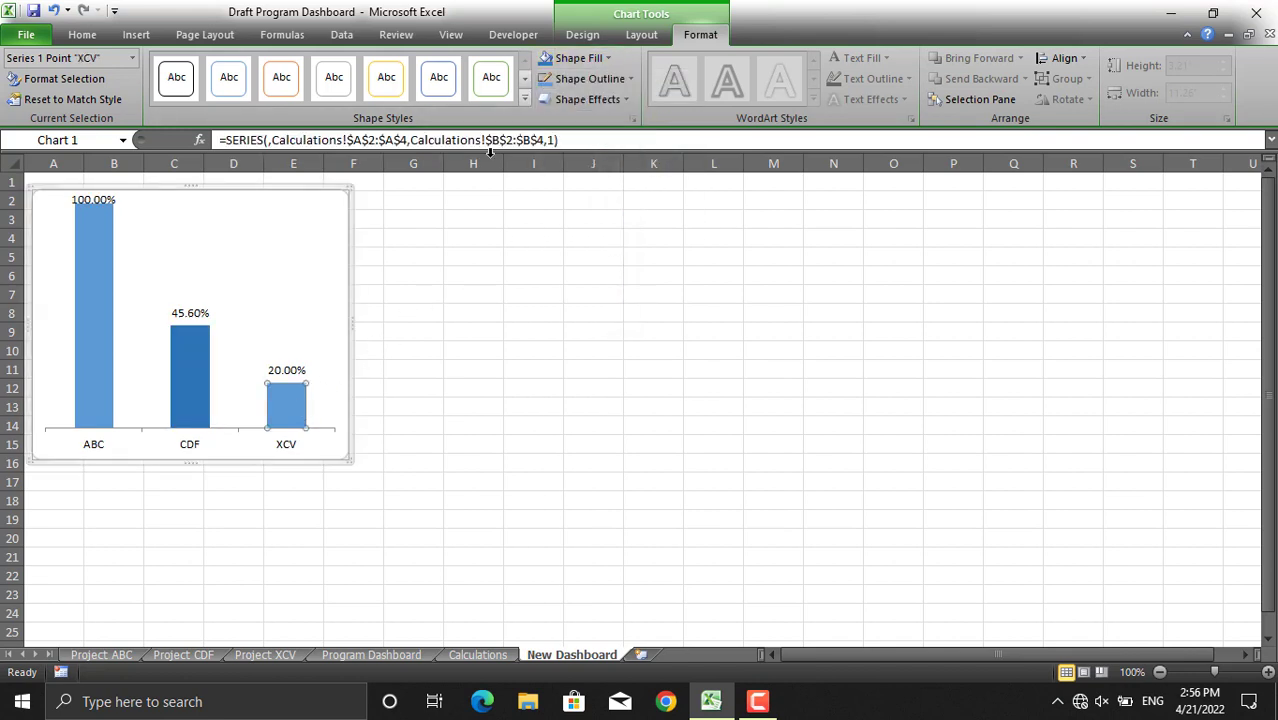
{"action": "left_click", "coordinate": [610, 57]}
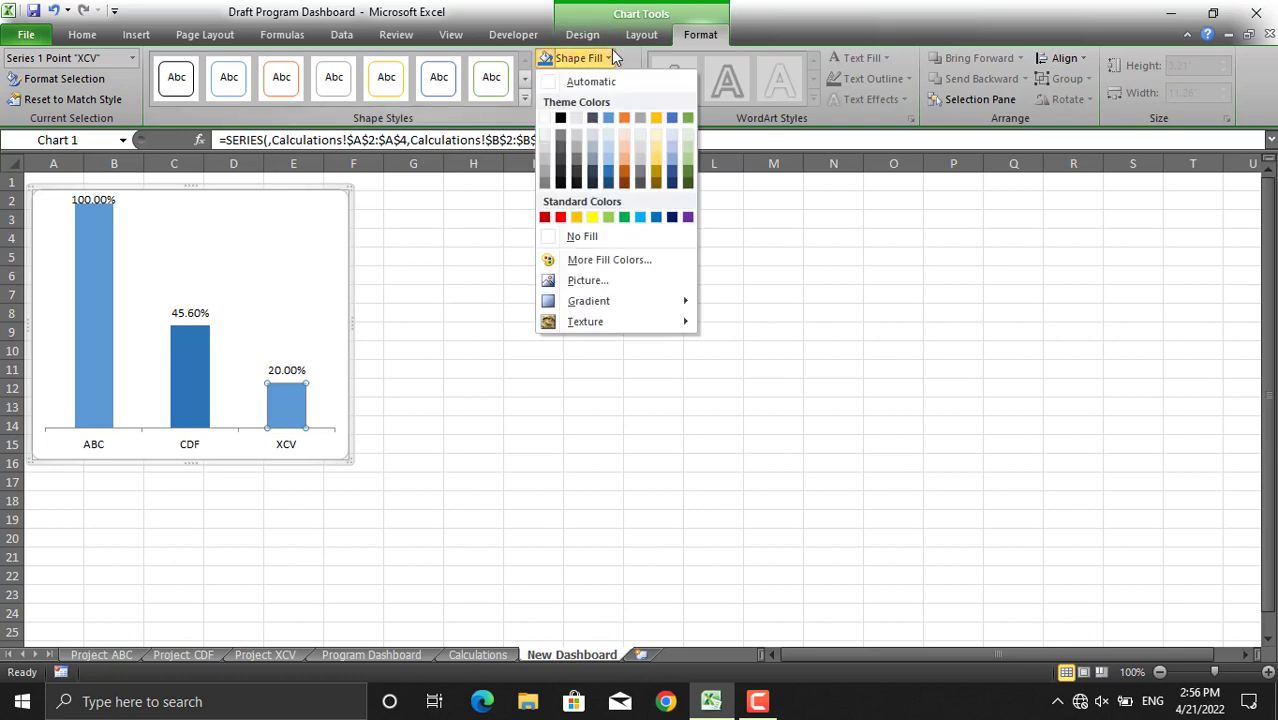
{"action": "left_click", "coordinate": [610, 185]}
{"action": "left_click", "coordinate": [450, 348]}
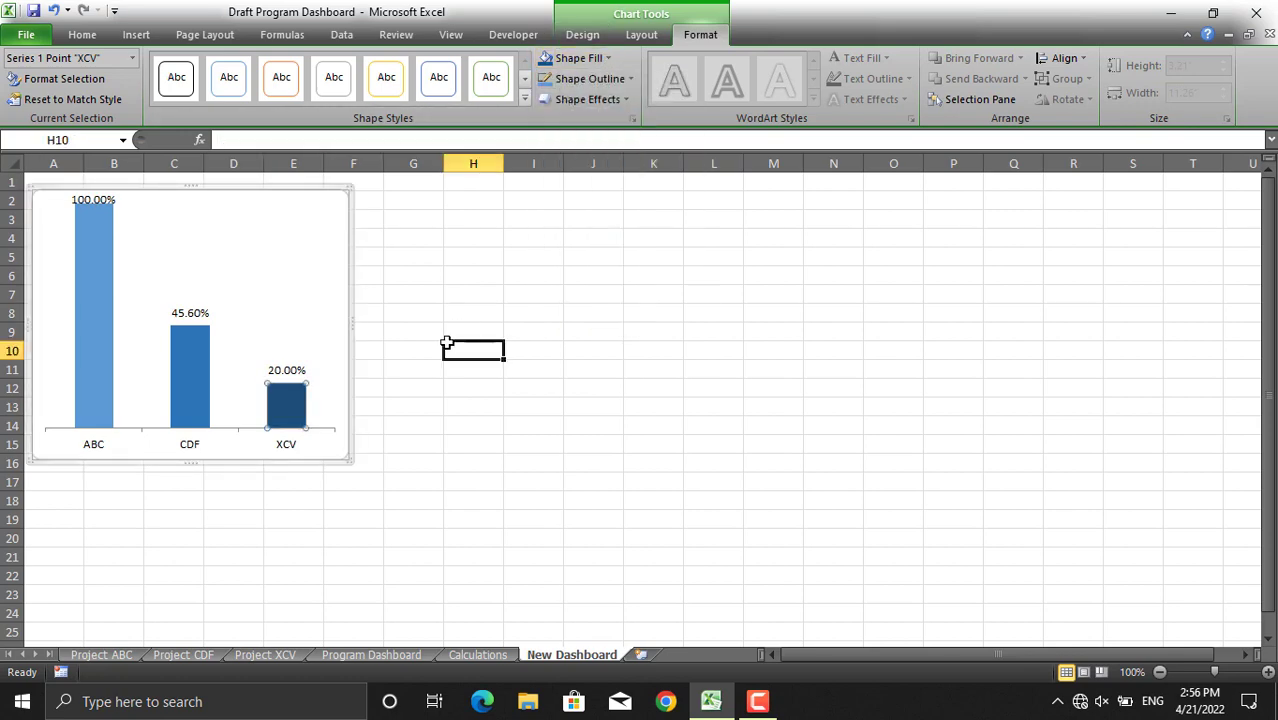
- Enter the headers Project Name in A7 and Budget in B7 of the Calculations sheet
{"action": "left_click", "coordinate": [398, 653]}
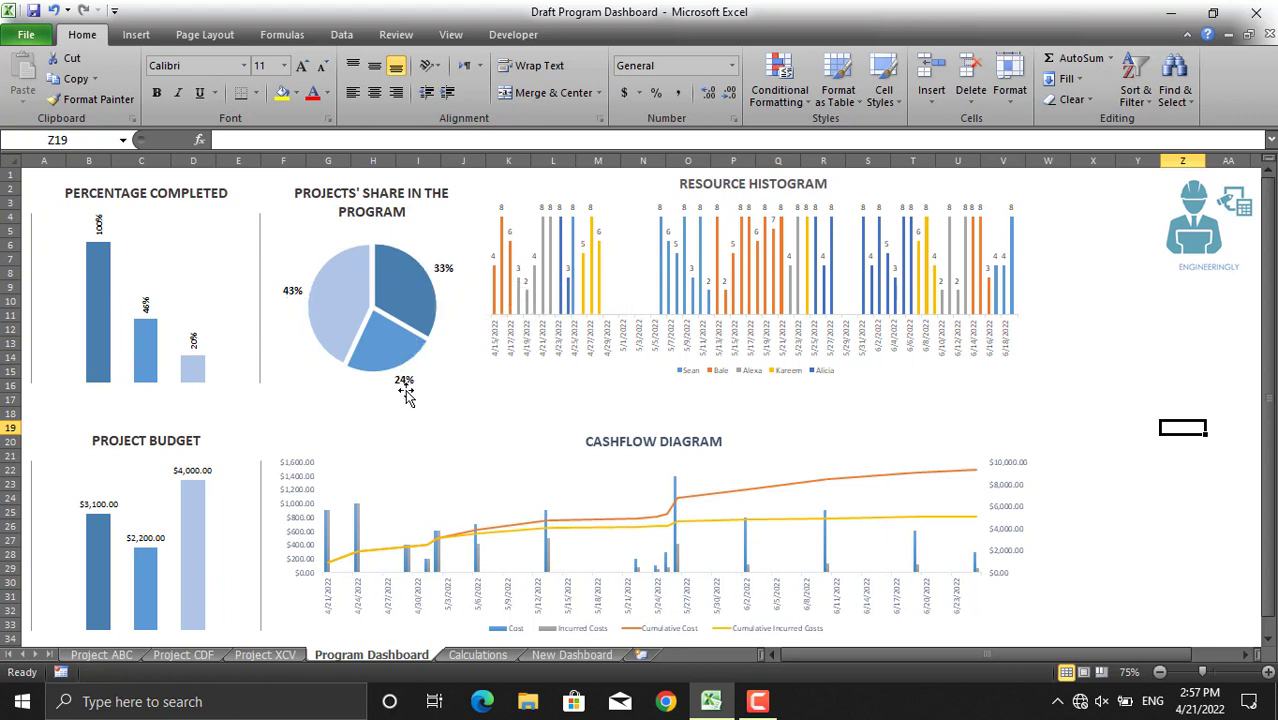
{"action": "left_click", "coordinate": [489, 652]}
{"action": "left_click", "coordinate": [106, 290]}
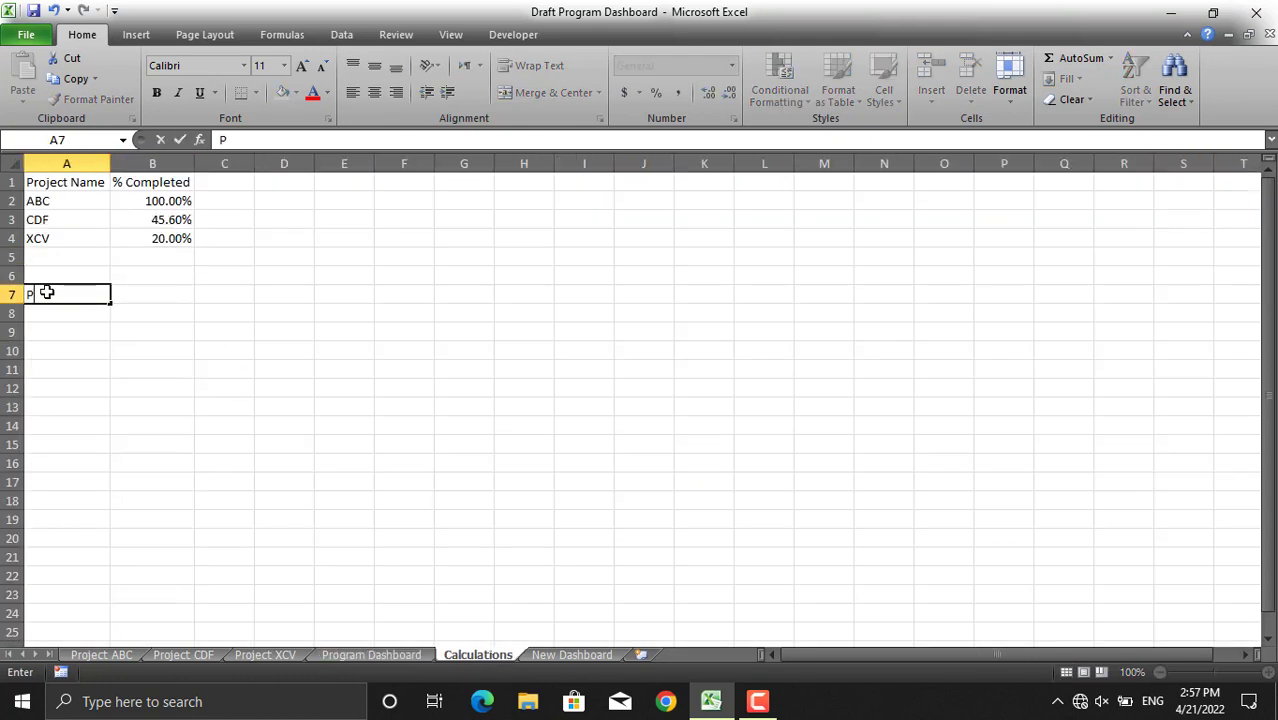
{"action": "type", "text": "roject NAm"}
{"action": "key", "text": "BackSpace"}
{"action": "key", "text": "BackSpace"}
{"action": "type", "text": "ame"}
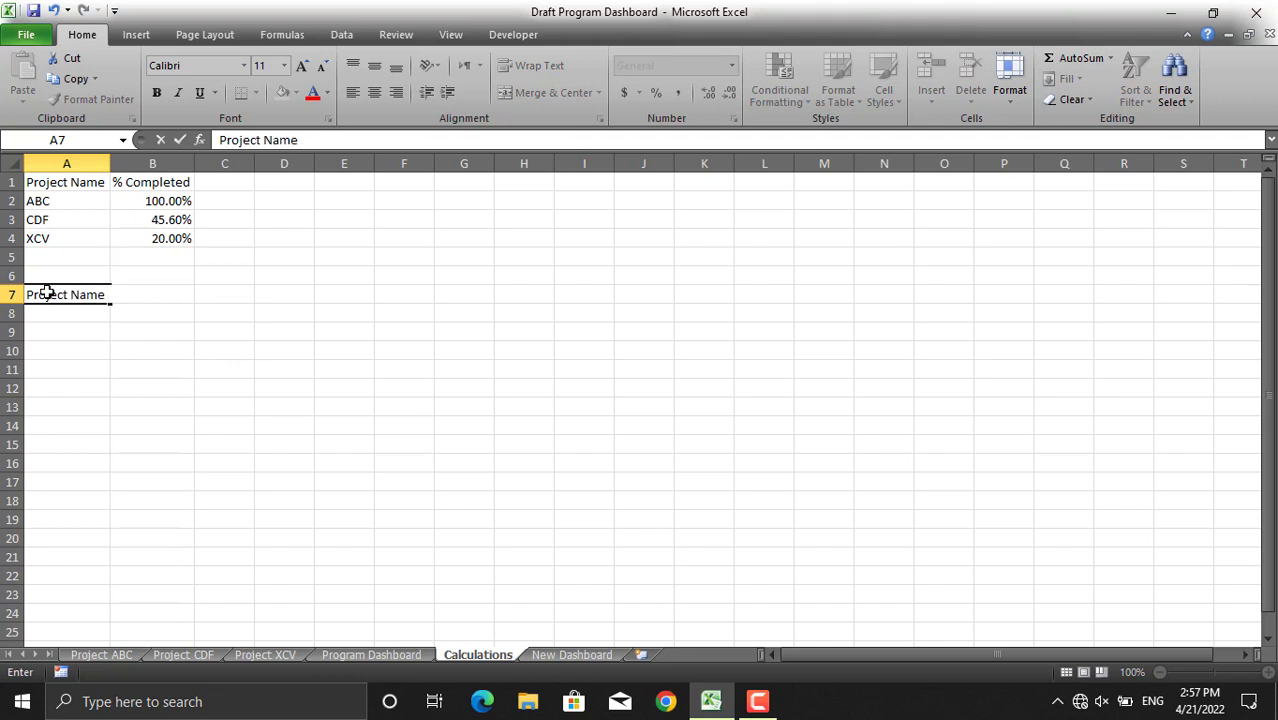
{"action": "key", "text": "Tab"}
{"action": "type", "text": "B"}
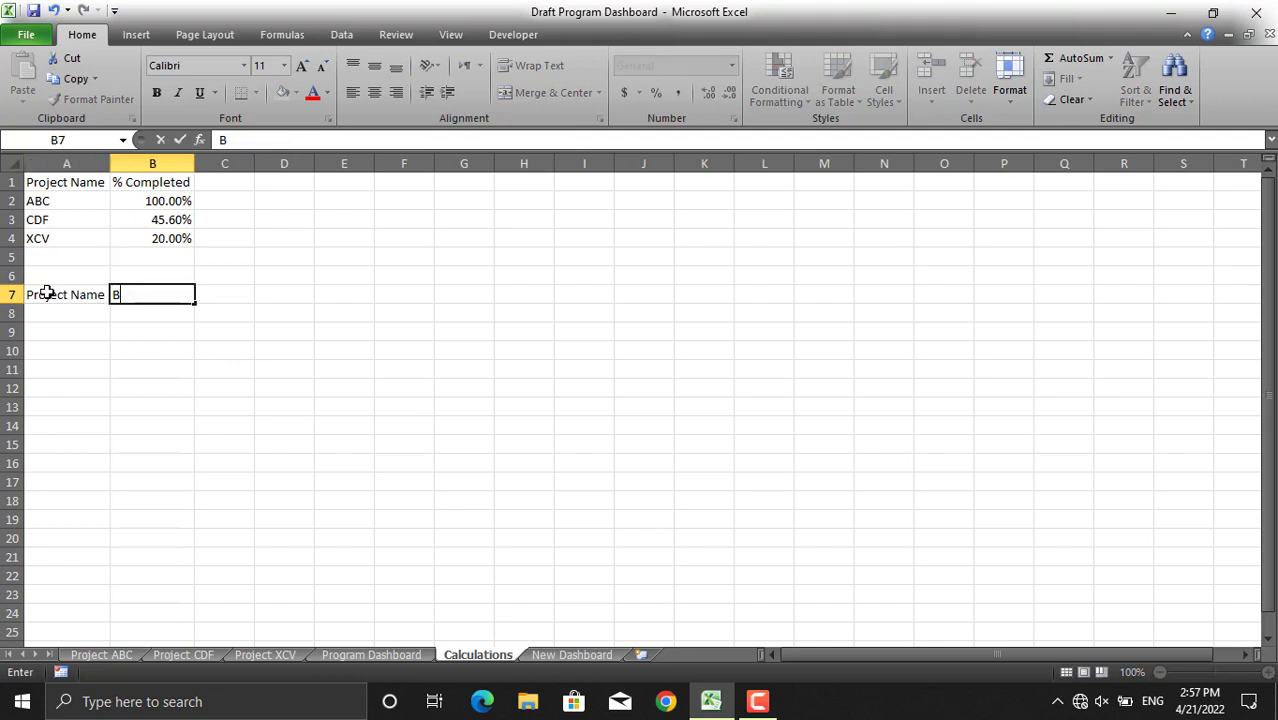
{"action": "type", "text": "udget"}
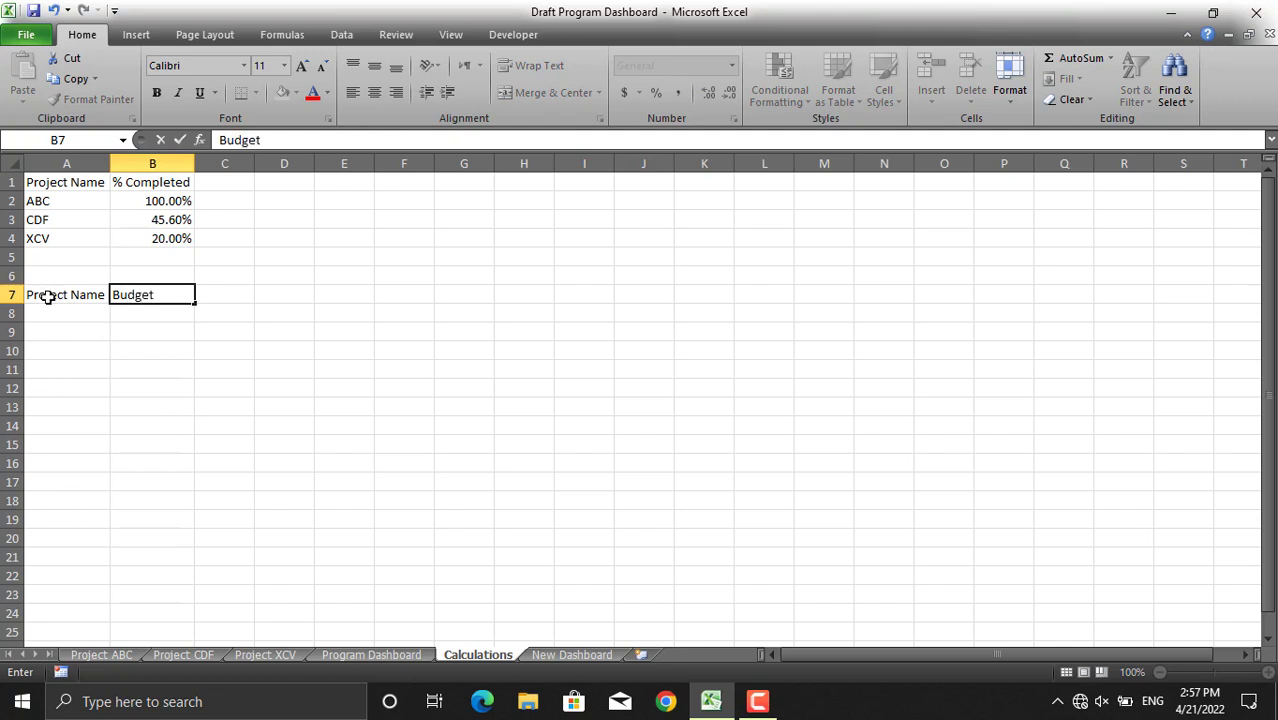
- Link cell A8 to the project name in A2 and fill the formula down to A10
{"action": "left_click", "coordinate": [60, 310]}
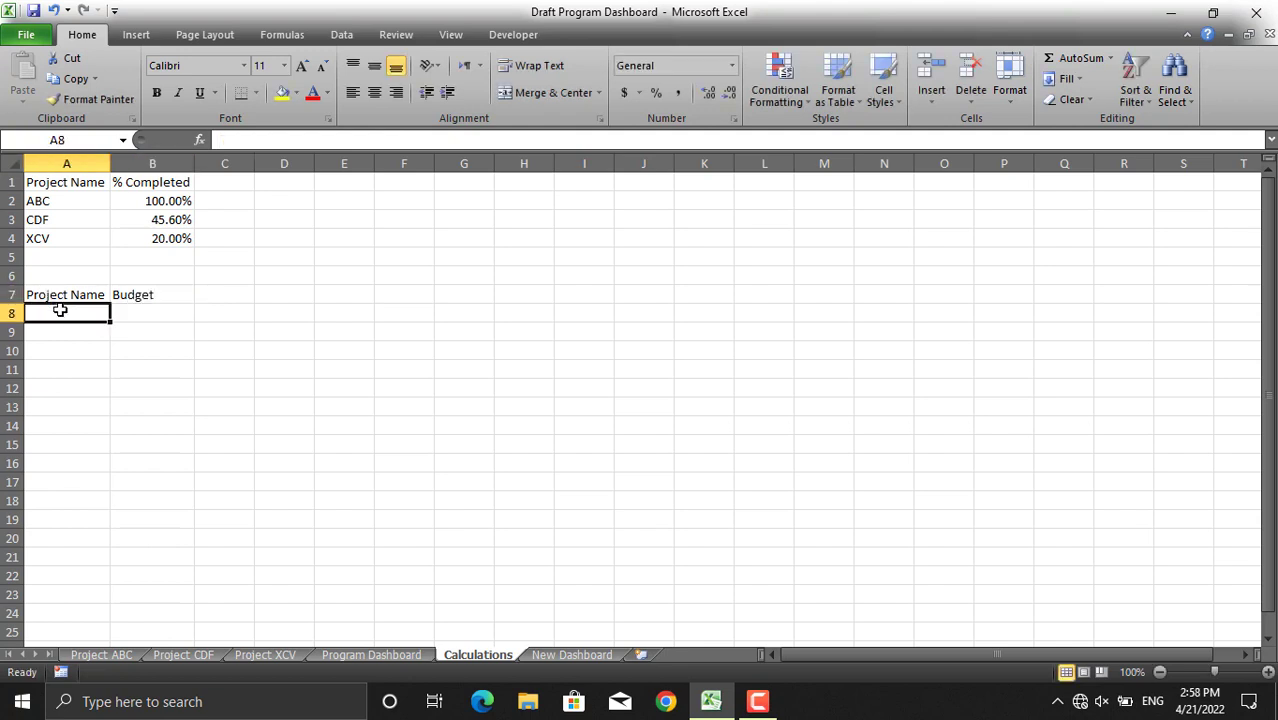
{"action": "type", "text": "="}
{"action": "left_click", "coordinate": [49, 204]}
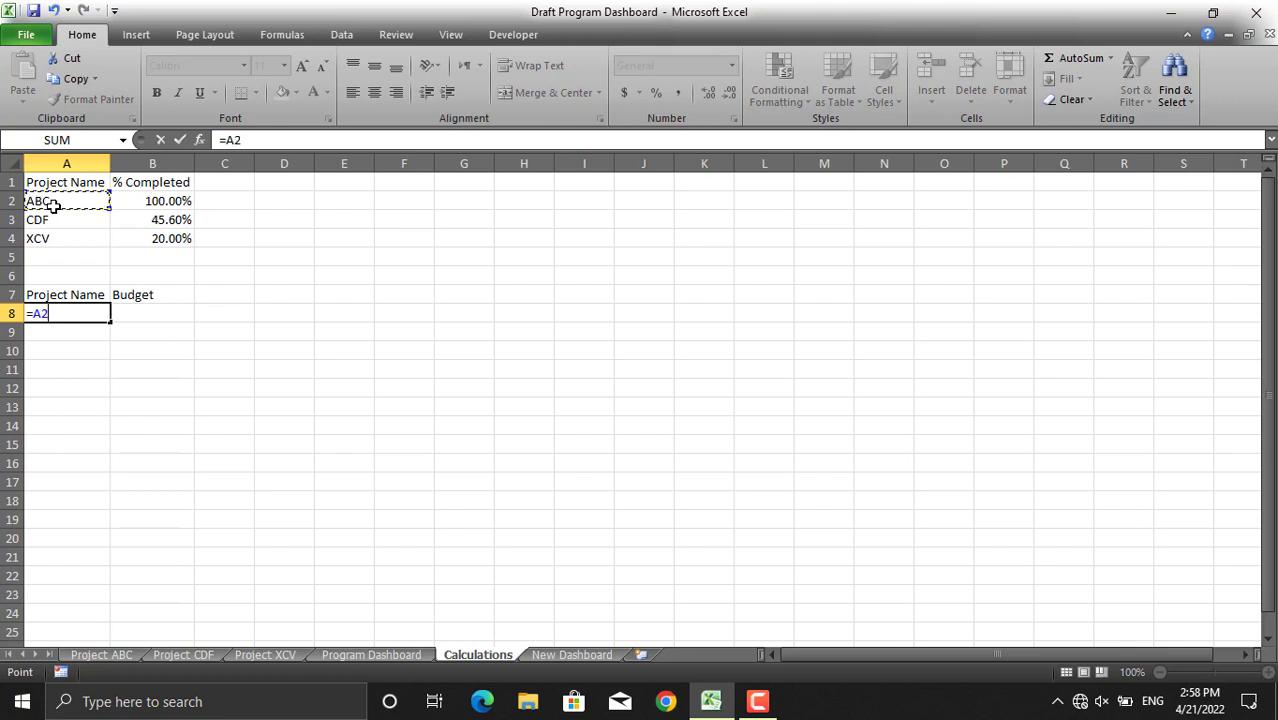
{"action": "key", "text": "Return"}
{"action": "left_click", "coordinate": [62, 314]}
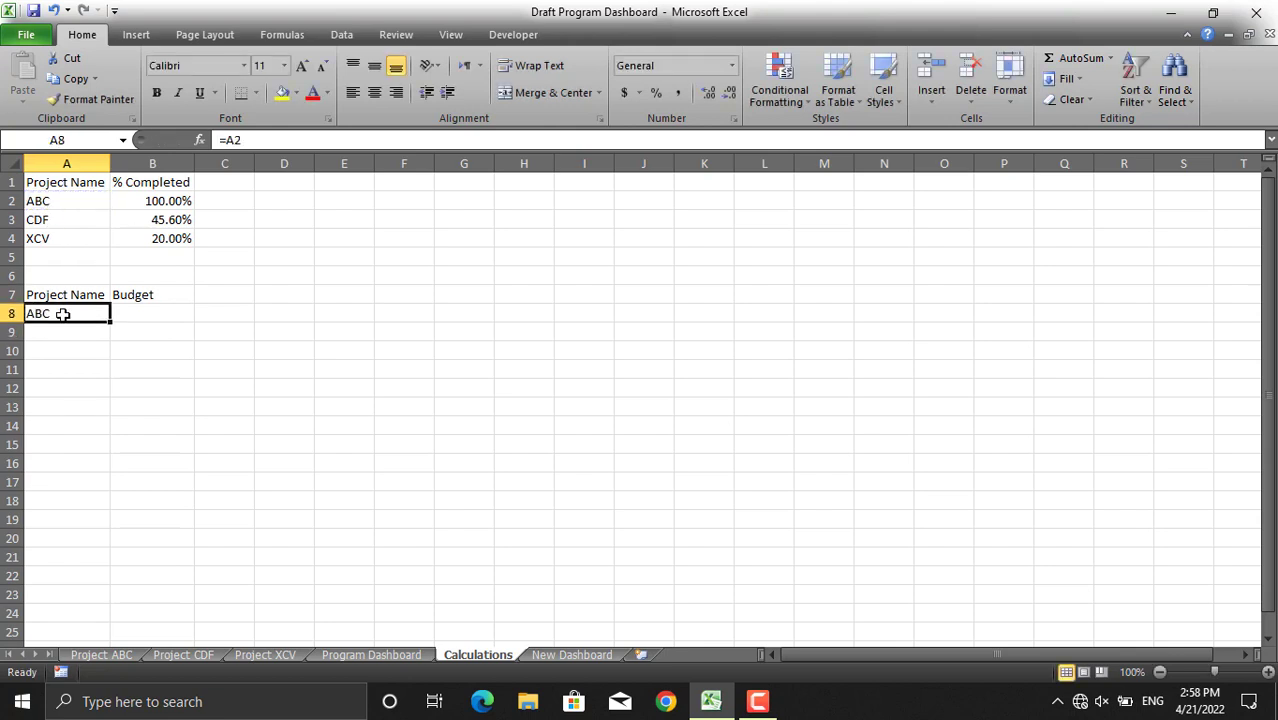
{"action": "left_click_drag", "start_coordinate": [107, 322], "coordinate": [108, 358]}
- Link cell B8 to the budget in cell B5 of the Project ABC sheet
{"action": "left_click", "coordinate": [143, 313]}
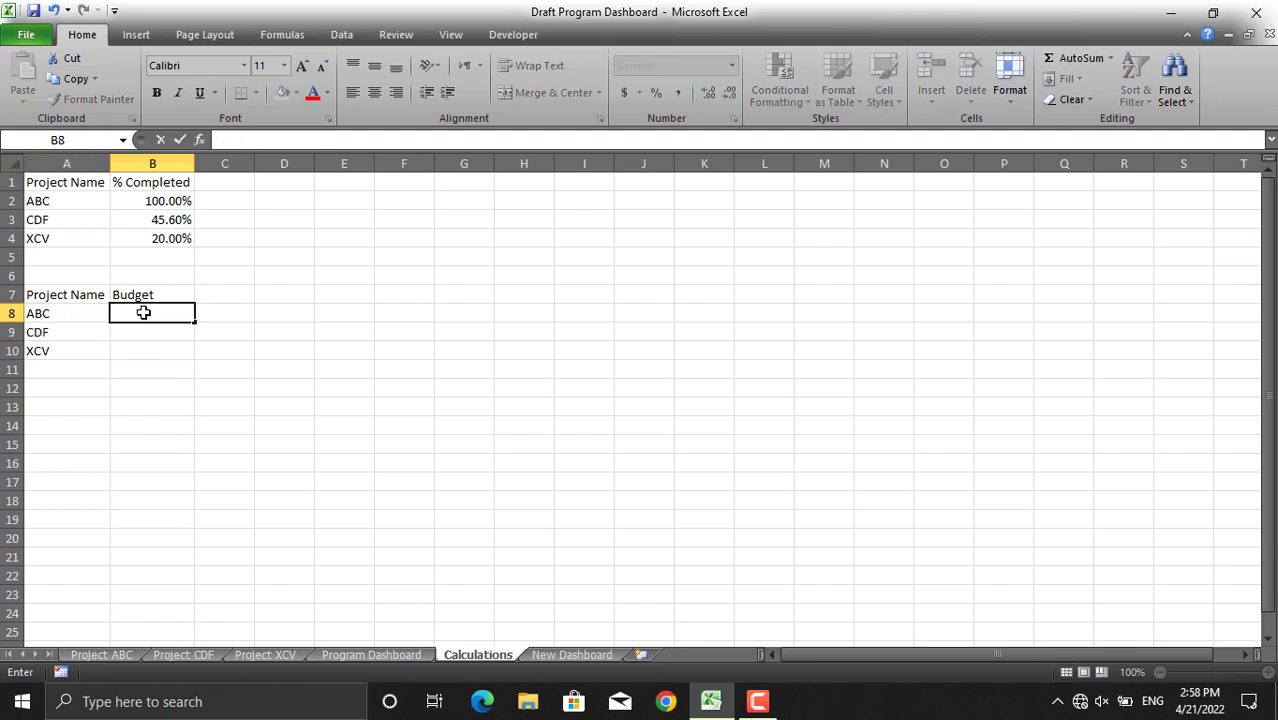
{"action": "type", "text": "="}
{"action": "left_click", "coordinate": [104, 656]}
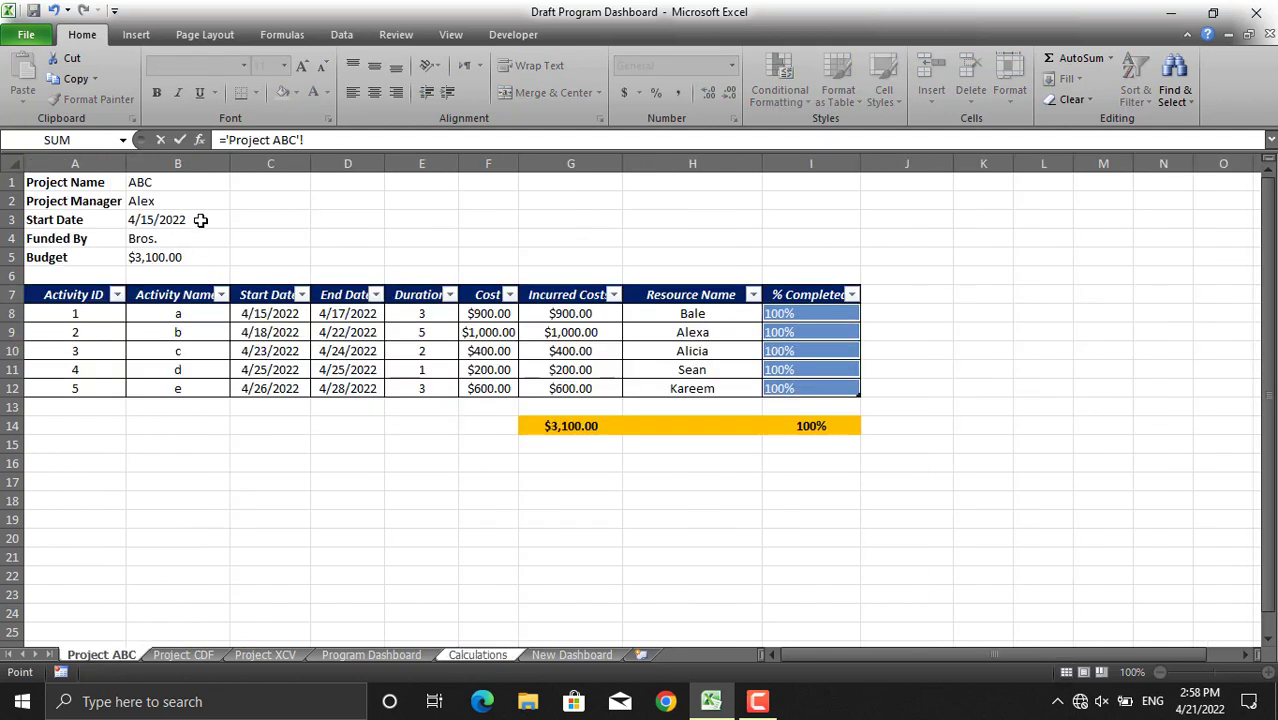
{"action": "left_click", "coordinate": [170, 257]}
{"action": "key", "text": "Return"}
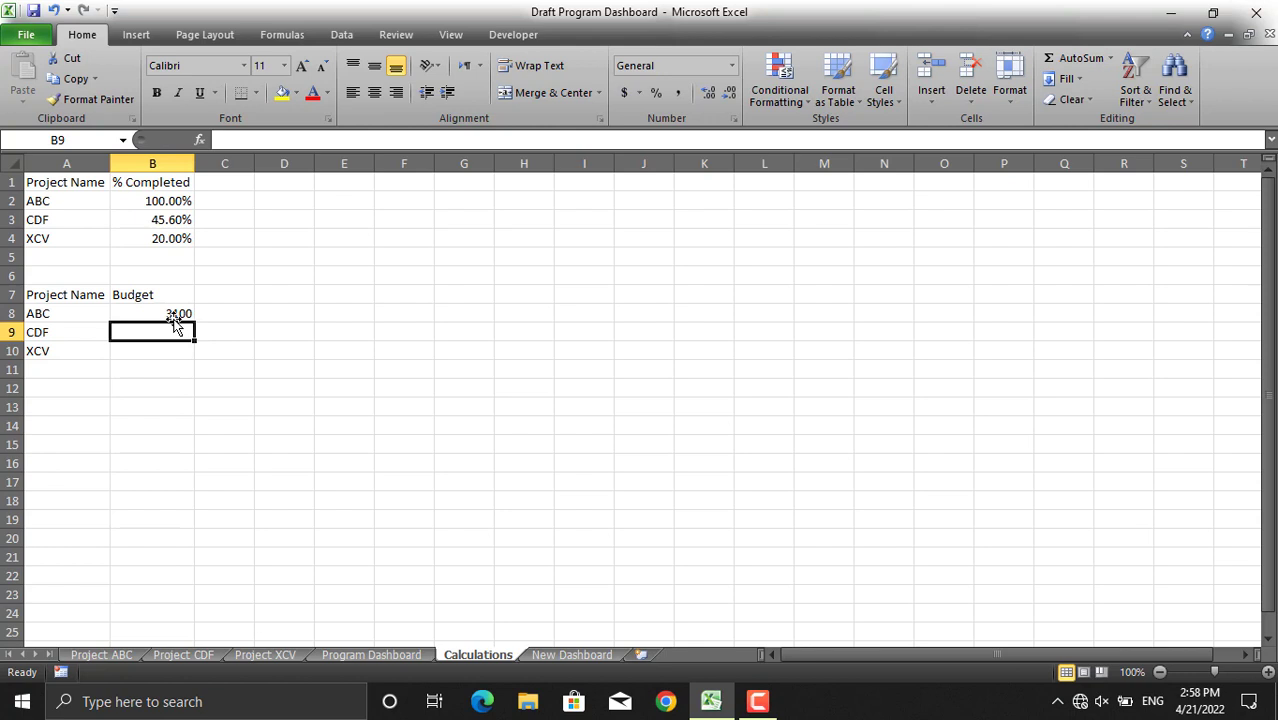
- Link cell B9 to the budget in cell B5 of the Project CDF sheet
{"action": "type", "text": "="}
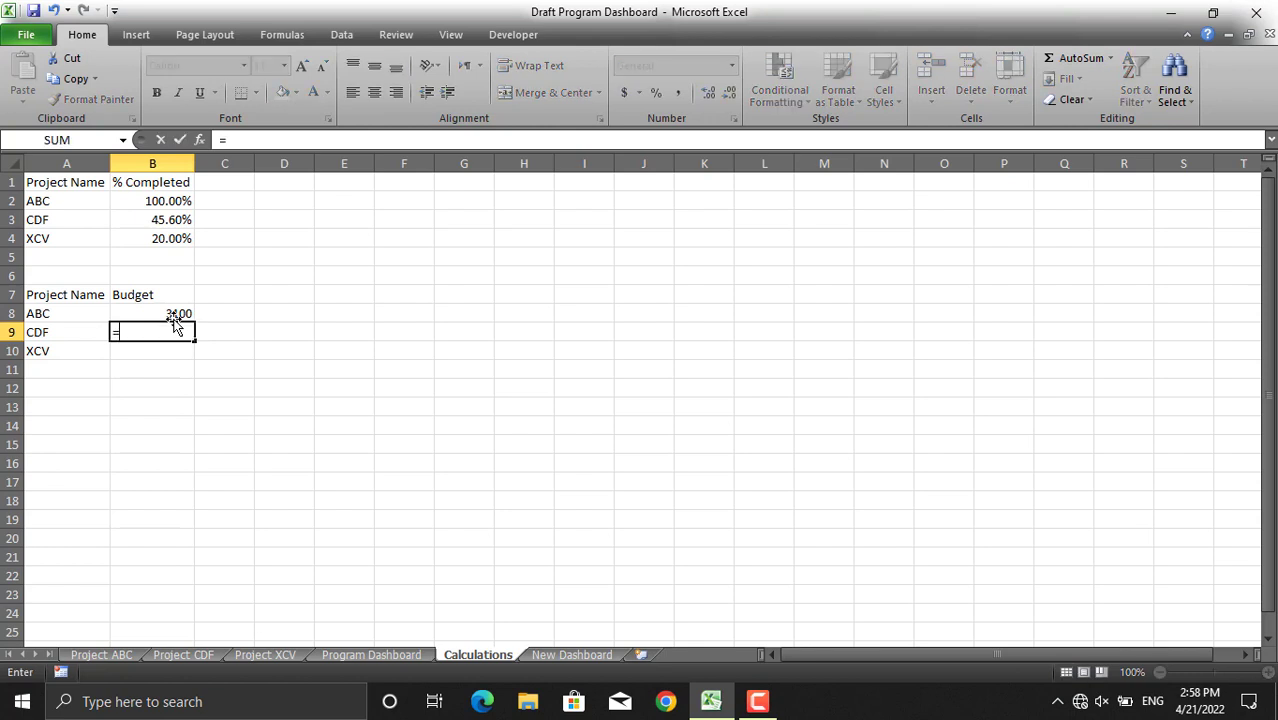
{"action": "left_click", "coordinate": [186, 656]}
{"action": "left_click", "coordinate": [152, 259]}
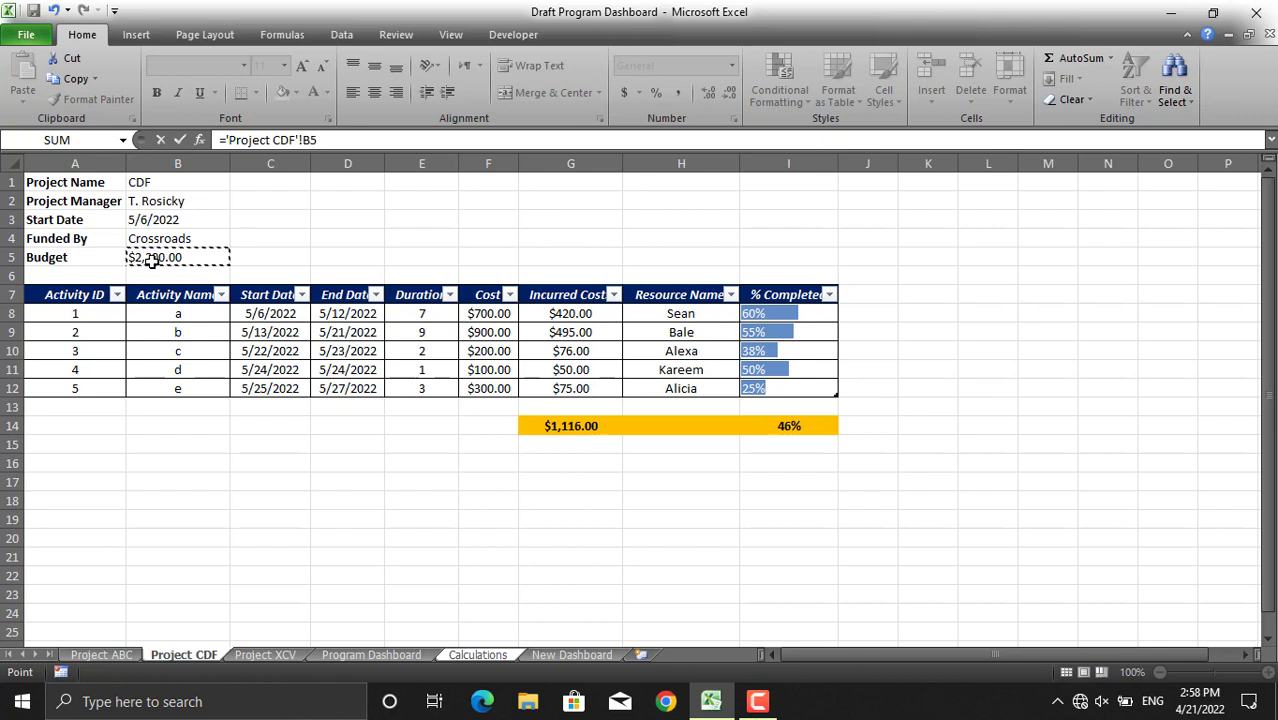
{"action": "key", "text": "Return"}
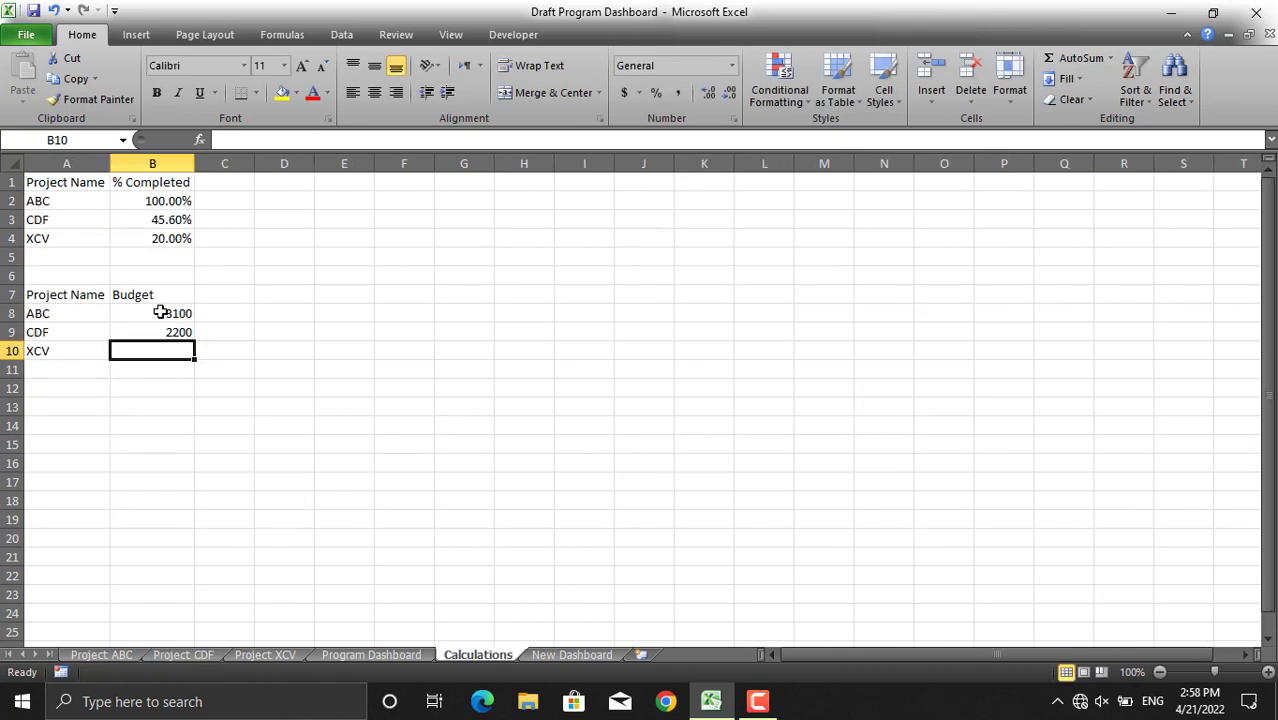
- Link cell B10 to the budget in cell B5 of the Project XCV sheet
{"action": "type", "text": "="}
{"action": "left_click", "coordinate": [262, 655]}
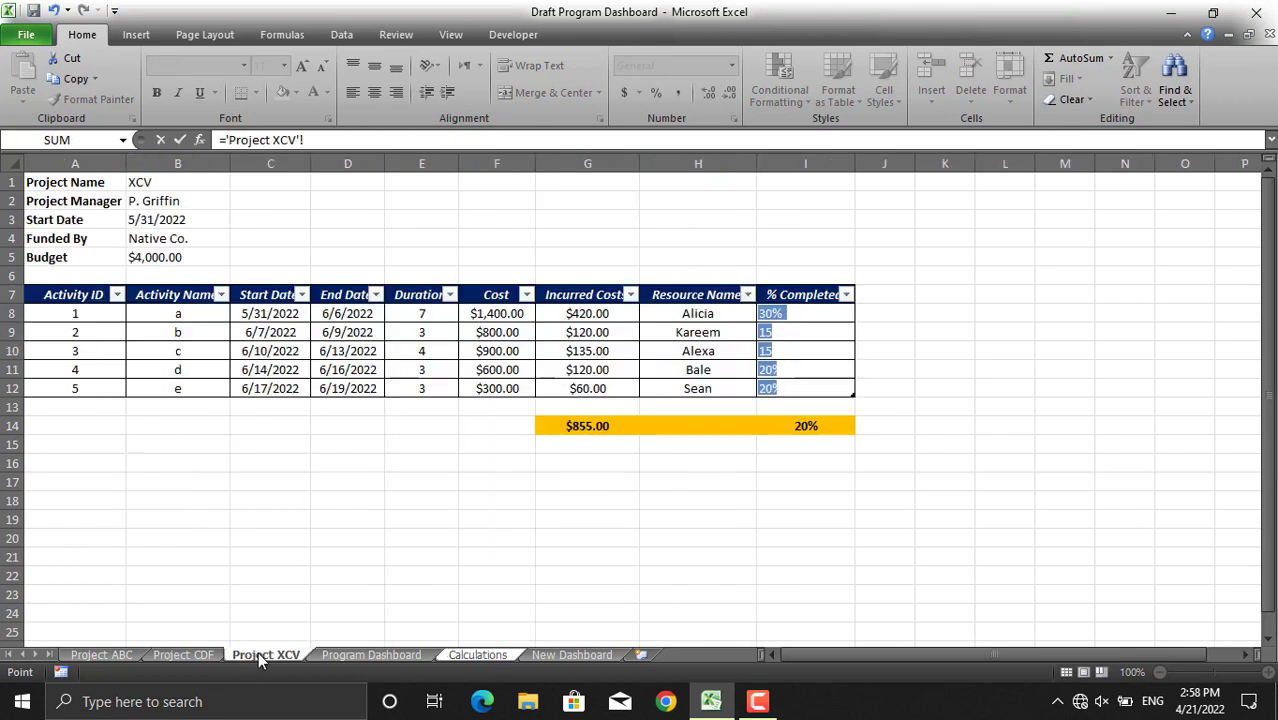
{"action": "left_click", "coordinate": [177, 257]}
{"action": "key", "text": "Return"}
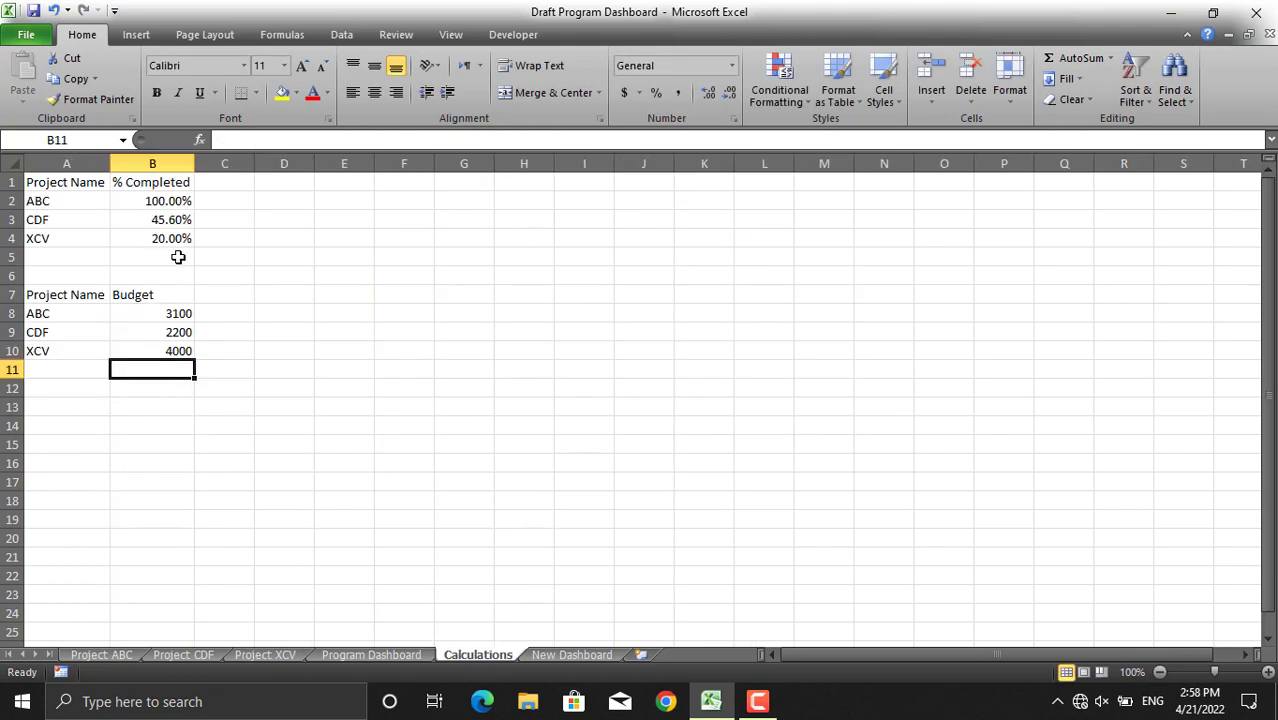
- Insert a basic 2-D pie chart from the project names and budgets in A8:B10
{"action": "left_click_drag", "start_coordinate": [73, 305], "coordinate": [171, 343]}
{"action": "left_click", "coordinate": [134, 35]}
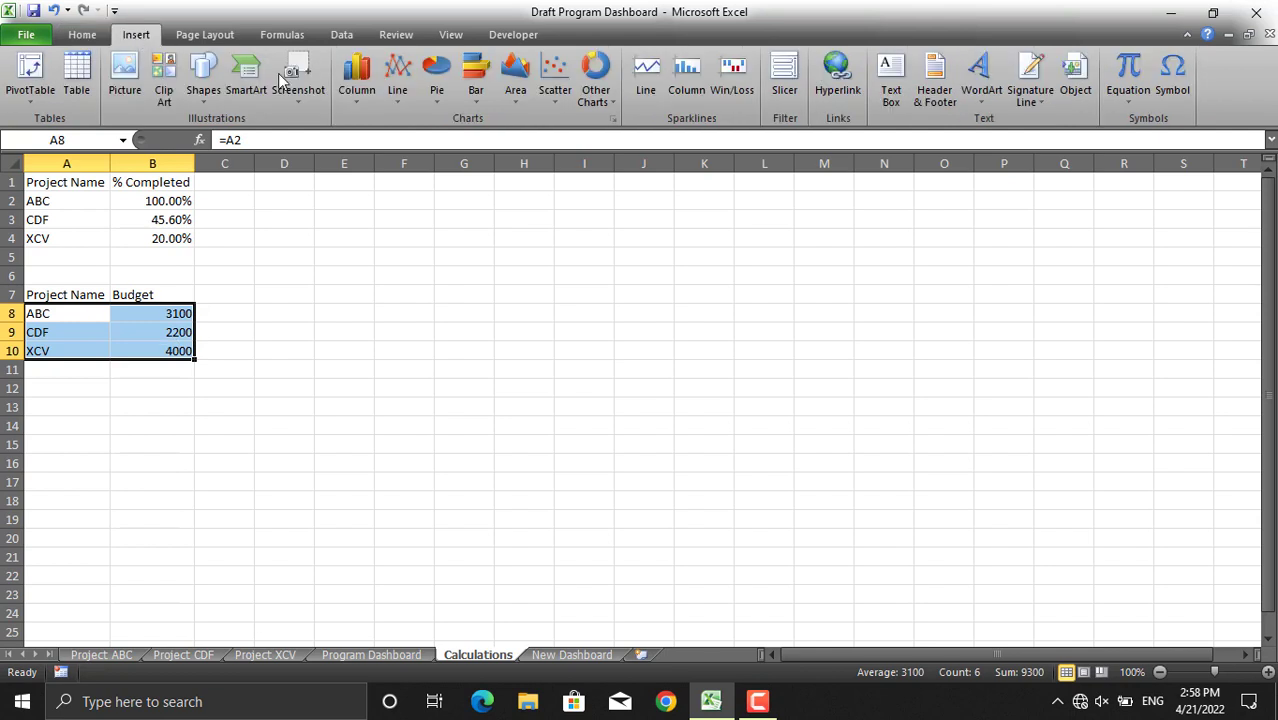
{"action": "left_click", "coordinate": [440, 92]}
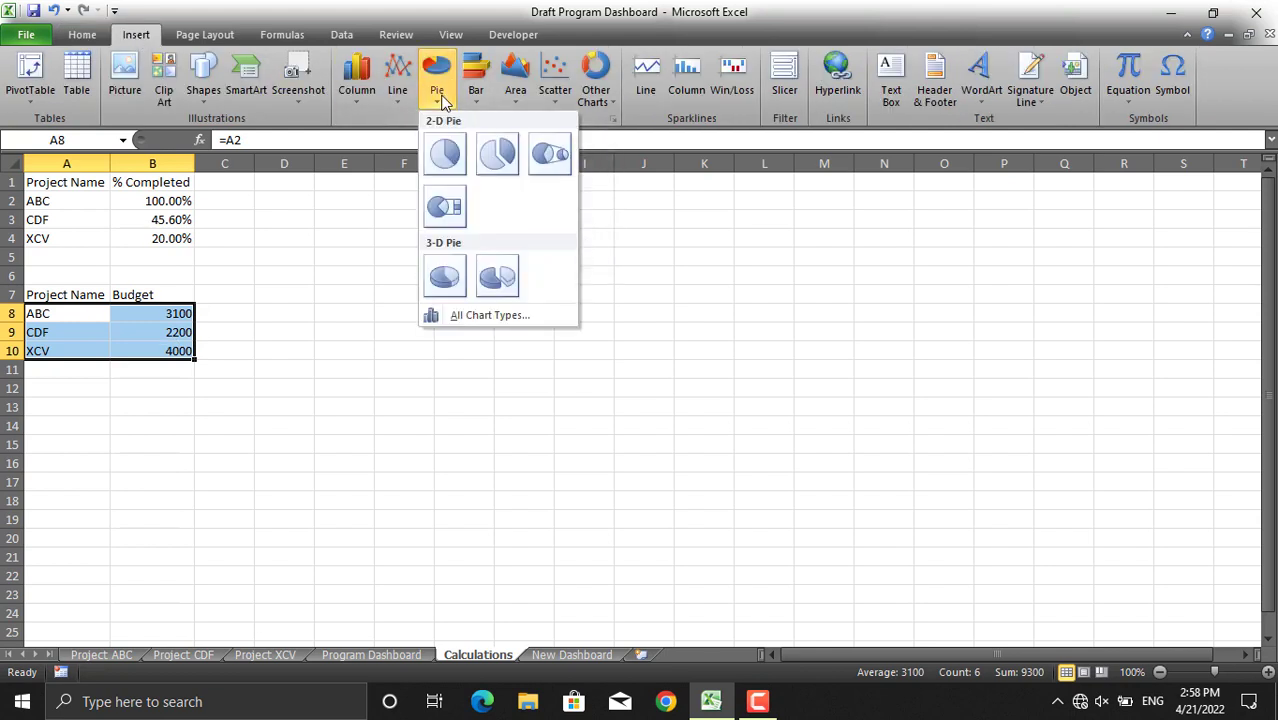
{"action": "left_click", "coordinate": [455, 165]}
- Delete the pie chart's legend and apply the chart style with shades of blue
{"action": "mouse_move", "coordinate": [677, 444]}
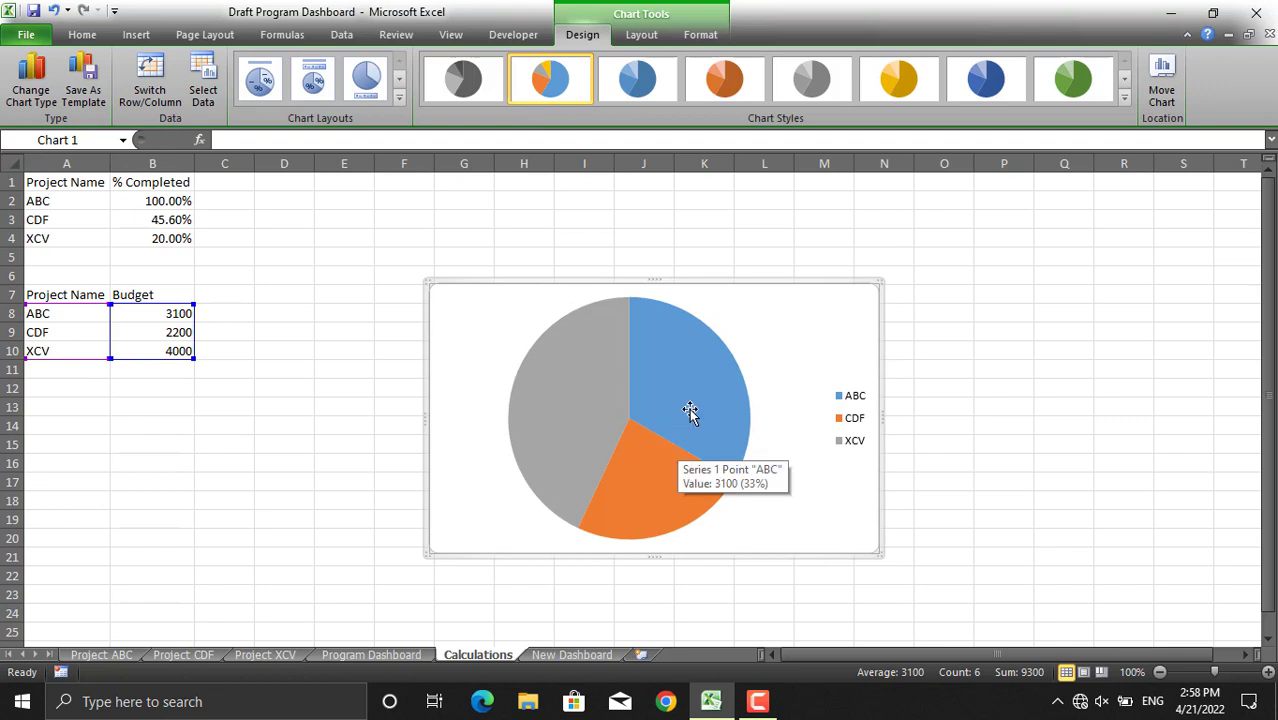
{"action": "left_click", "coordinate": [851, 425]}
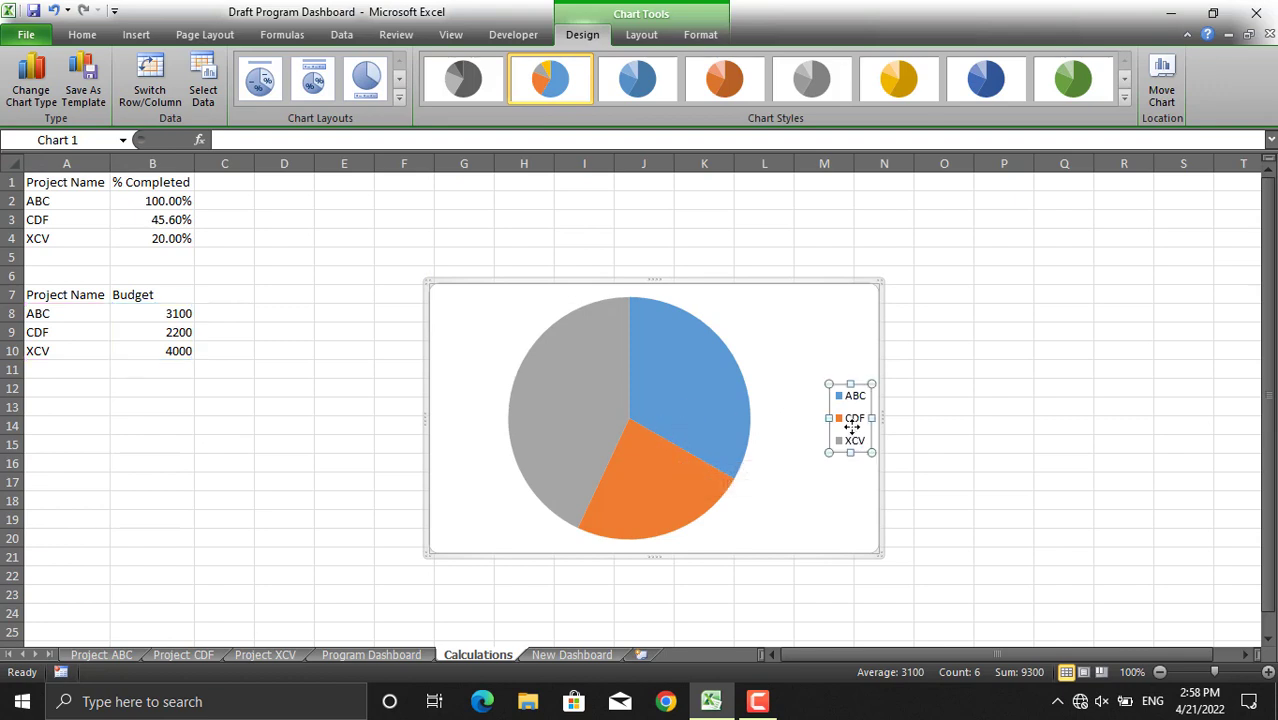
{"action": "key", "text": "Delete"}
{"action": "left_click", "coordinate": [637, 79]}
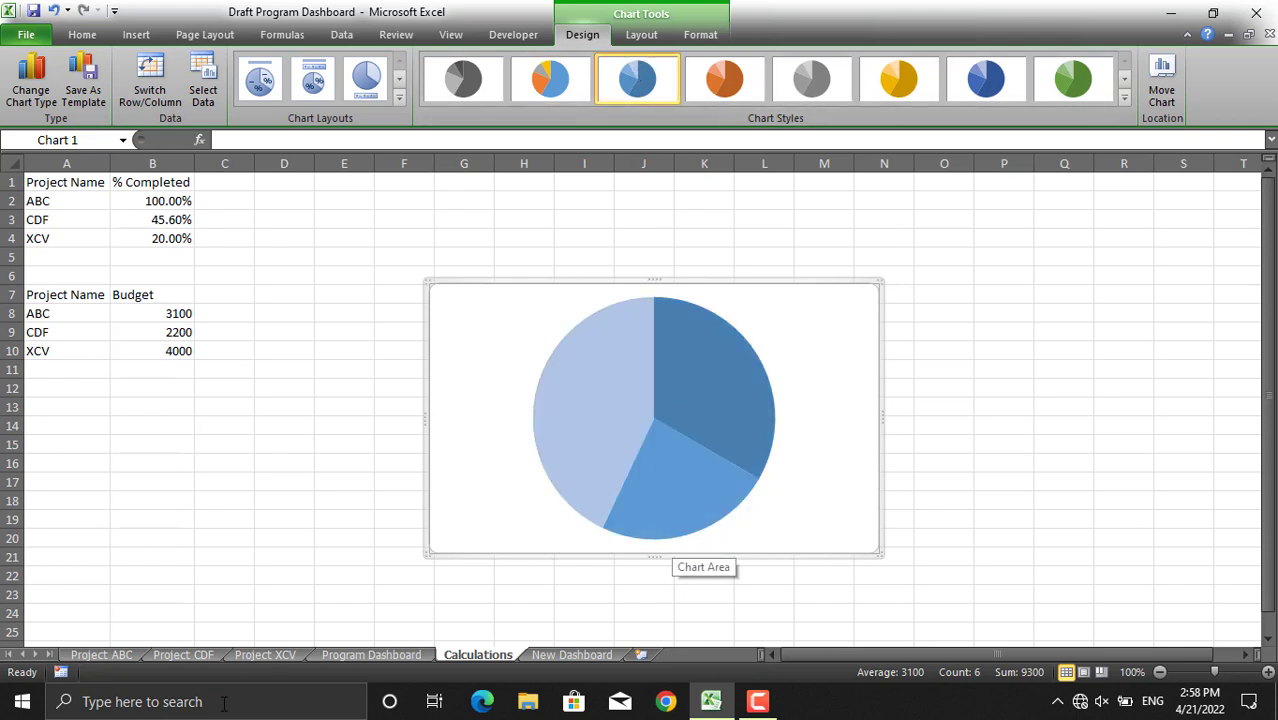
- Compare with the Program Dashboard sheet, and set the pie explosion of the budget pie chart to 4%
{"action": "left_click", "coordinate": [380, 656]}
{"action": "left_click", "coordinate": [478, 655]}
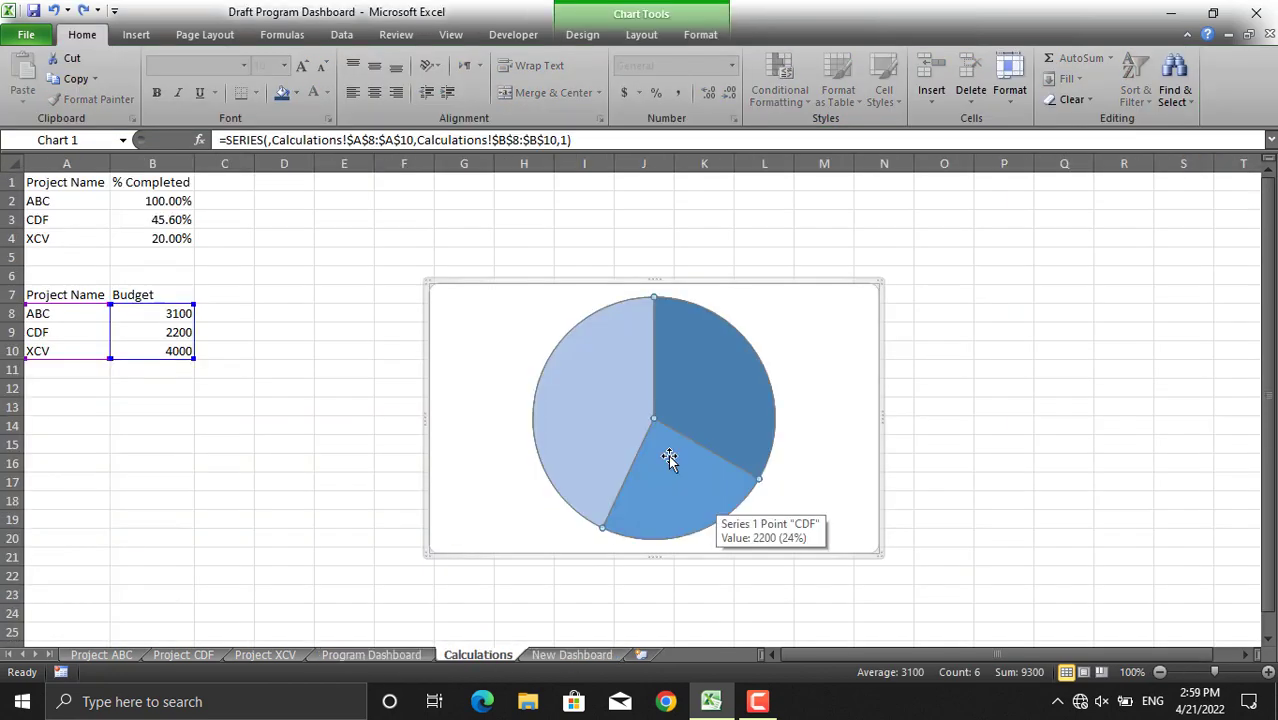
{"action": "right_click", "coordinate": [668, 455]}
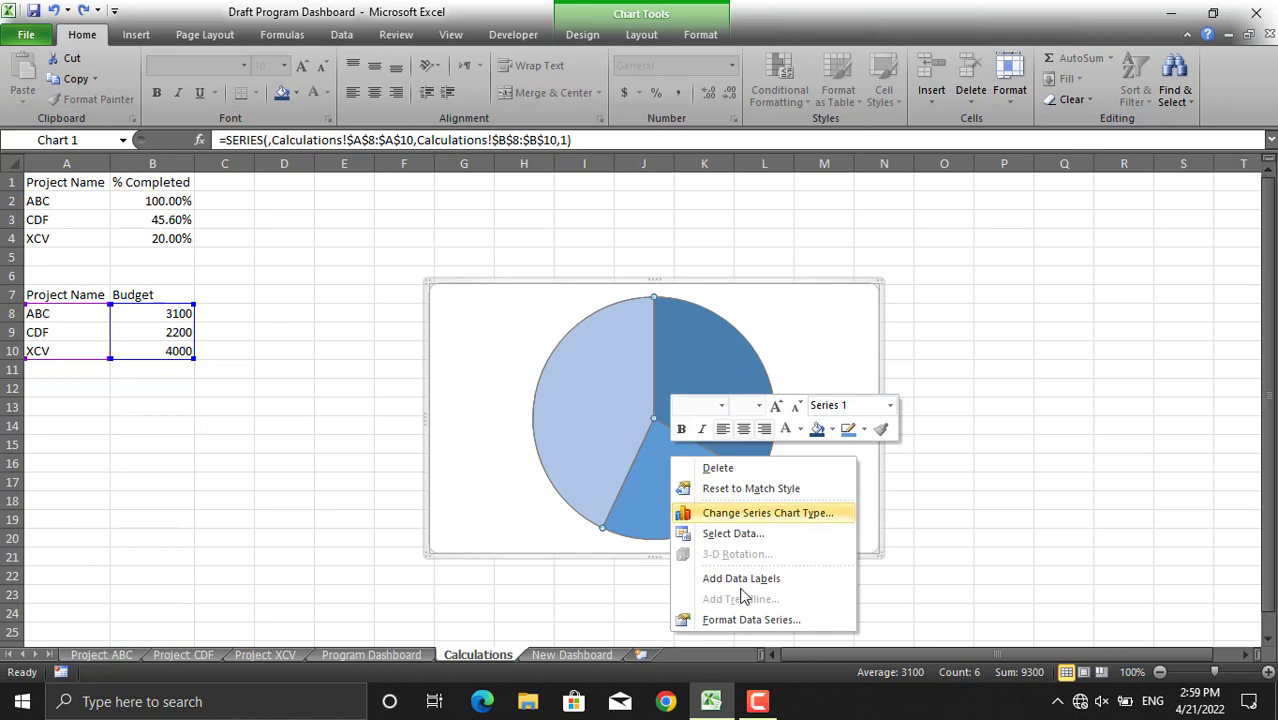
{"action": "left_click", "coordinate": [757, 622]}
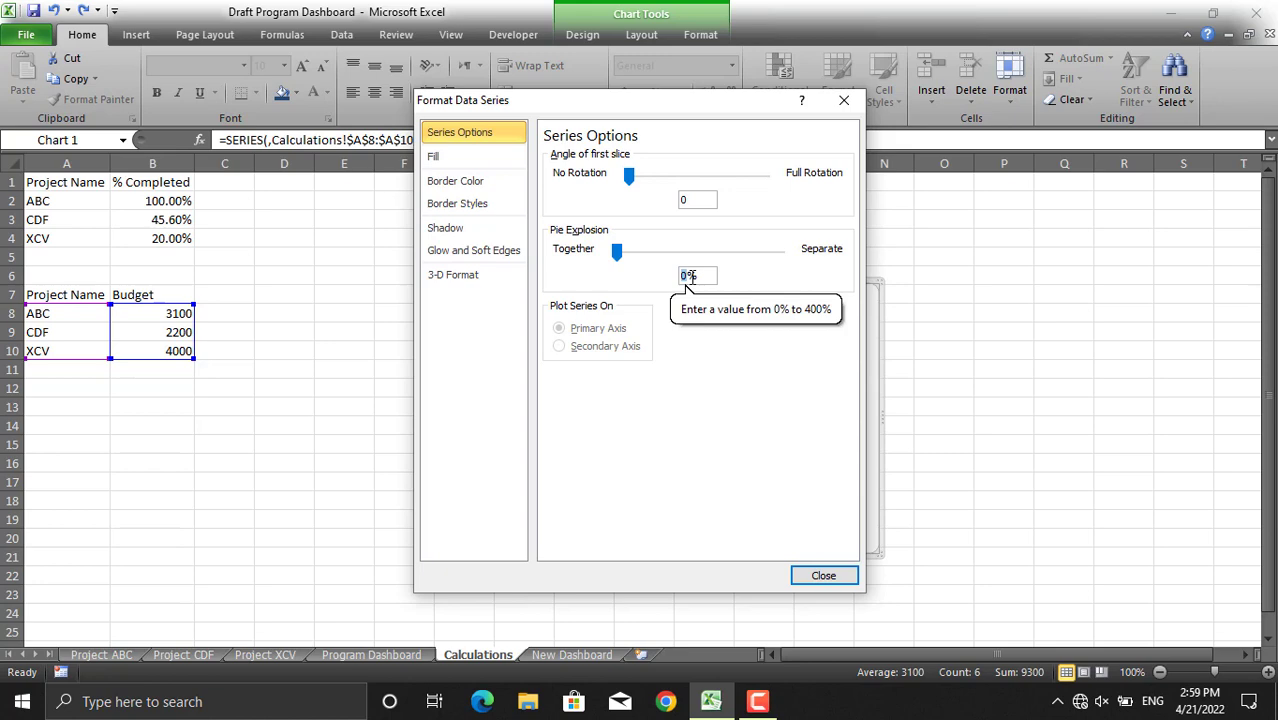
{"action": "type", "text": "4"}
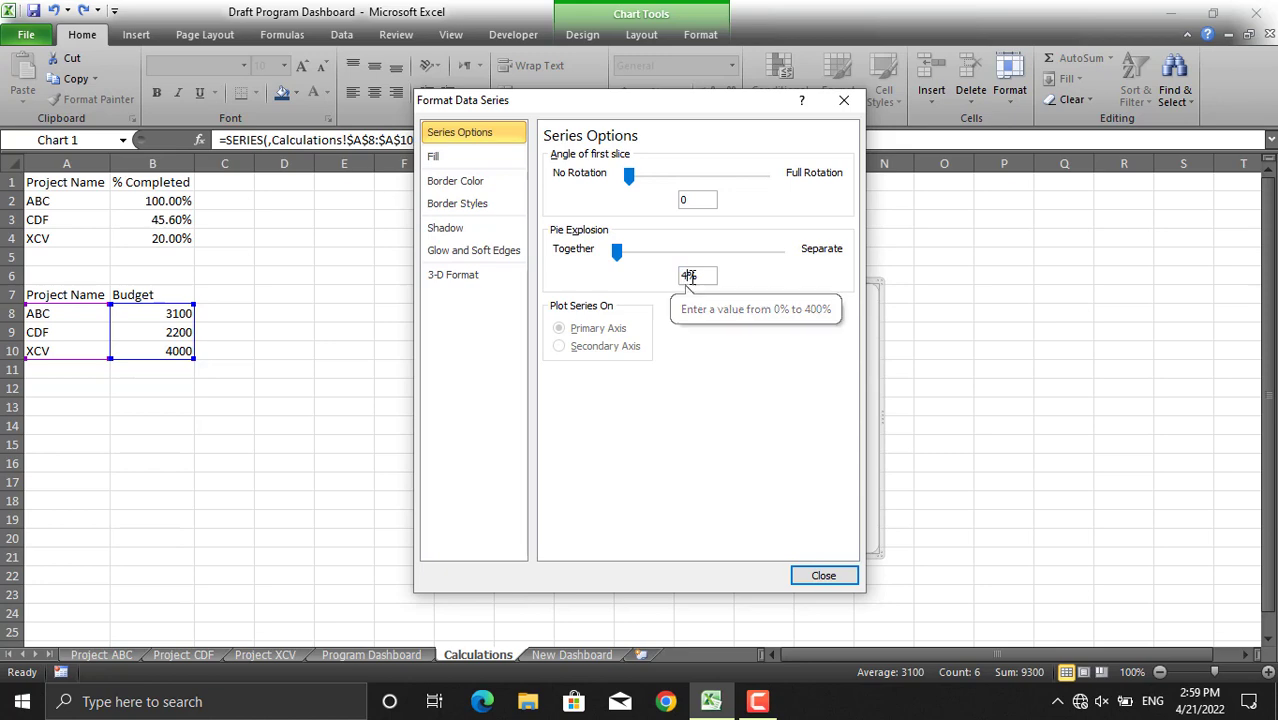
{"action": "left_click", "coordinate": [817, 580]}
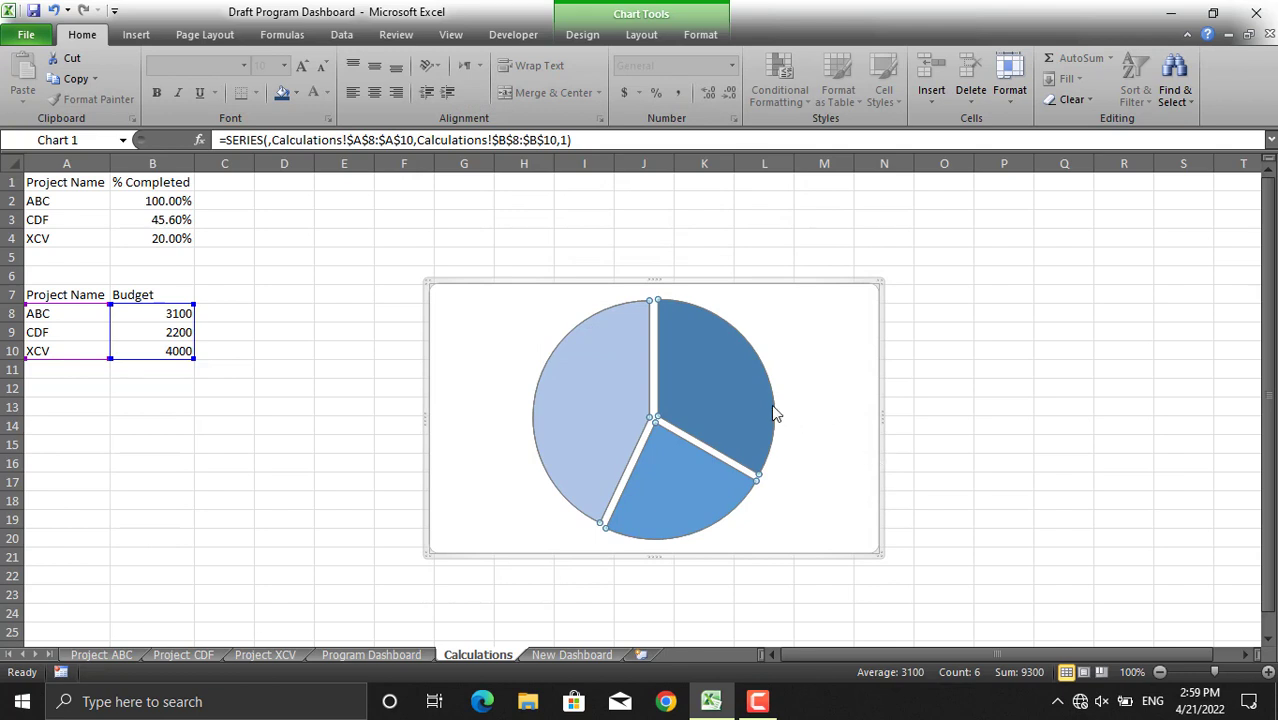
- Add Outside End data labels to the slices of the pie chart
{"action": "left_click", "coordinate": [646, 35]}
{"action": "left_click", "coordinate": [419, 95]}
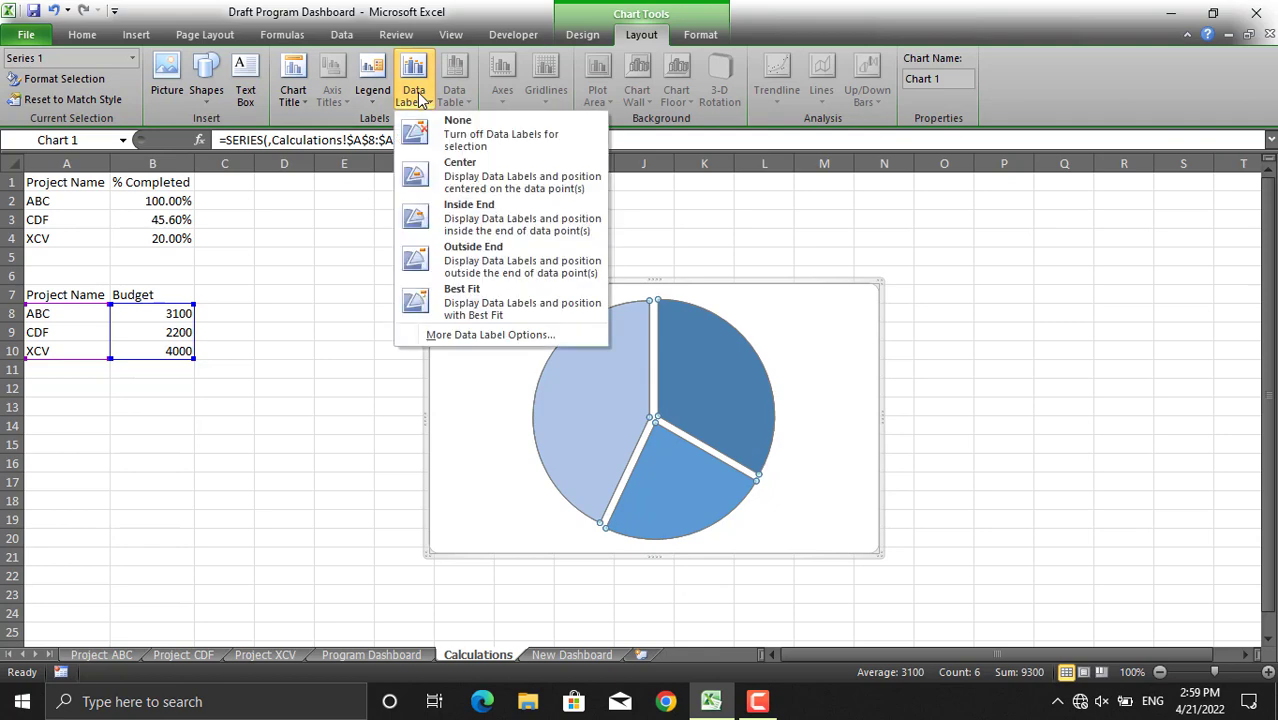
{"action": "left_click", "coordinate": [497, 266]}
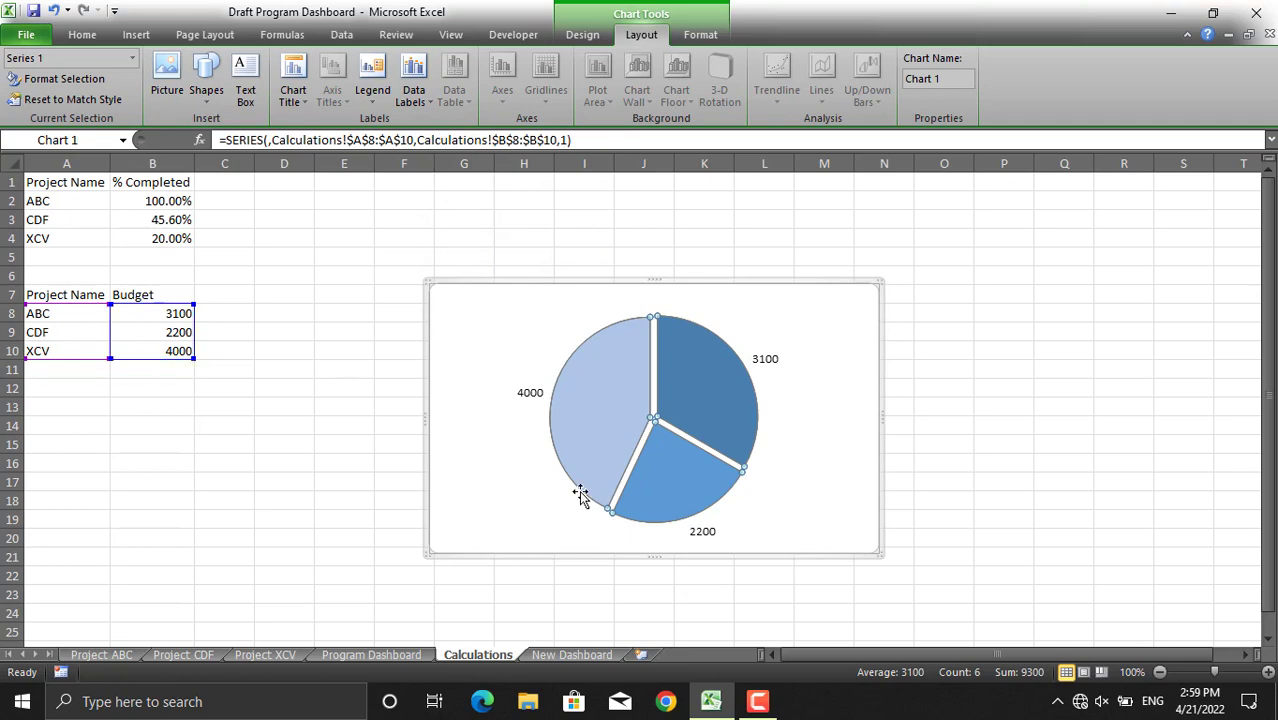
- Check the pie on the Program Dashboard sheet, and switch the Calculations pie chart's data labels from values to percentages
{"action": "left_click", "coordinate": [372, 655]}
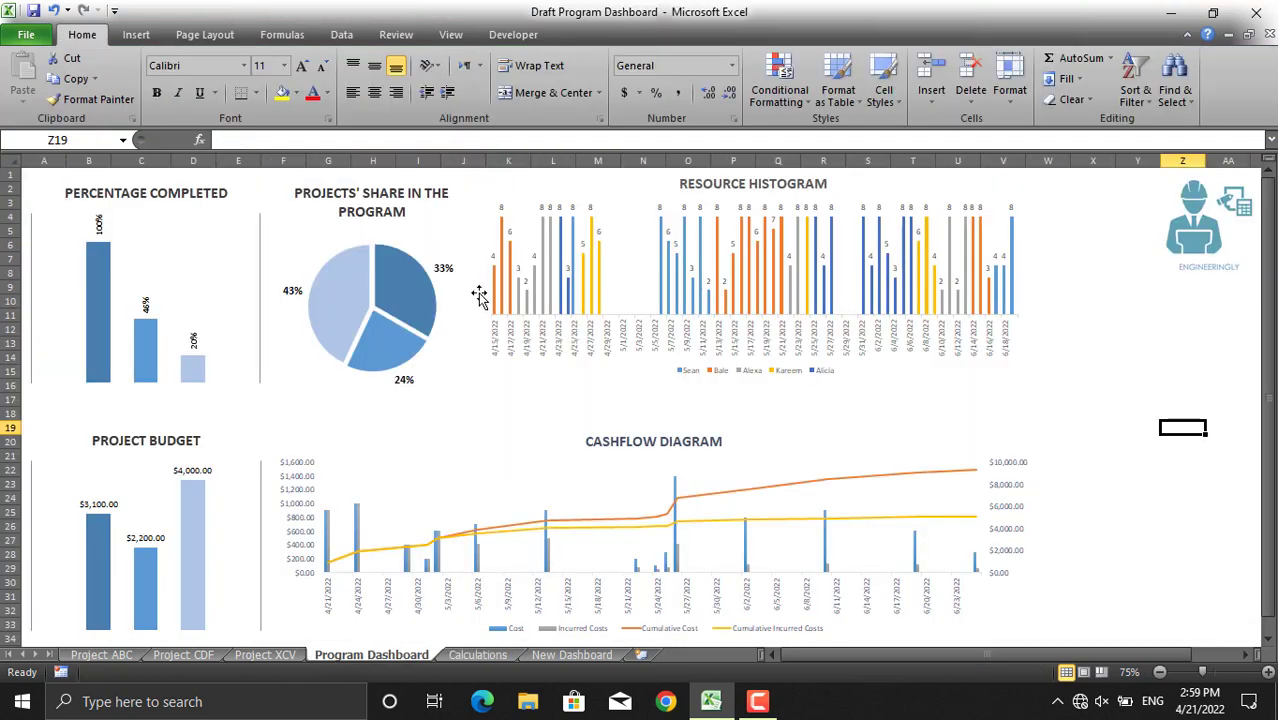
{"action": "left_click", "coordinate": [583, 651]}
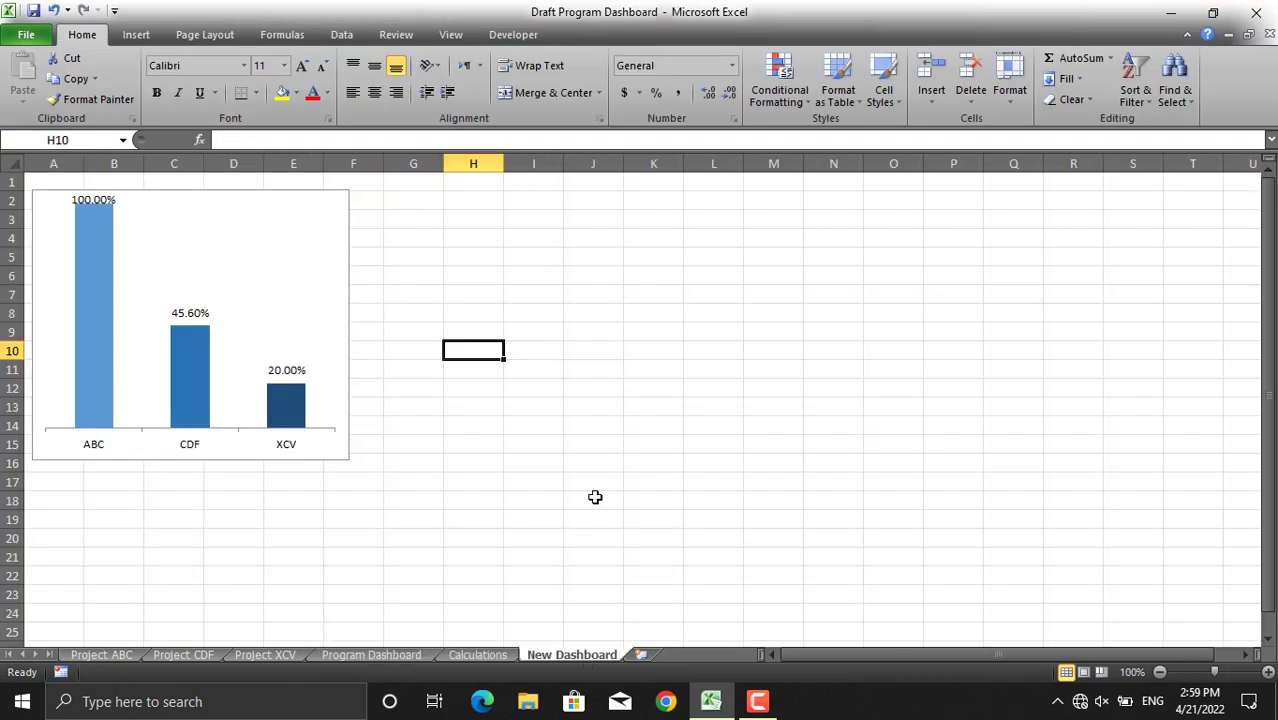
{"action": "left_click", "coordinate": [479, 654]}
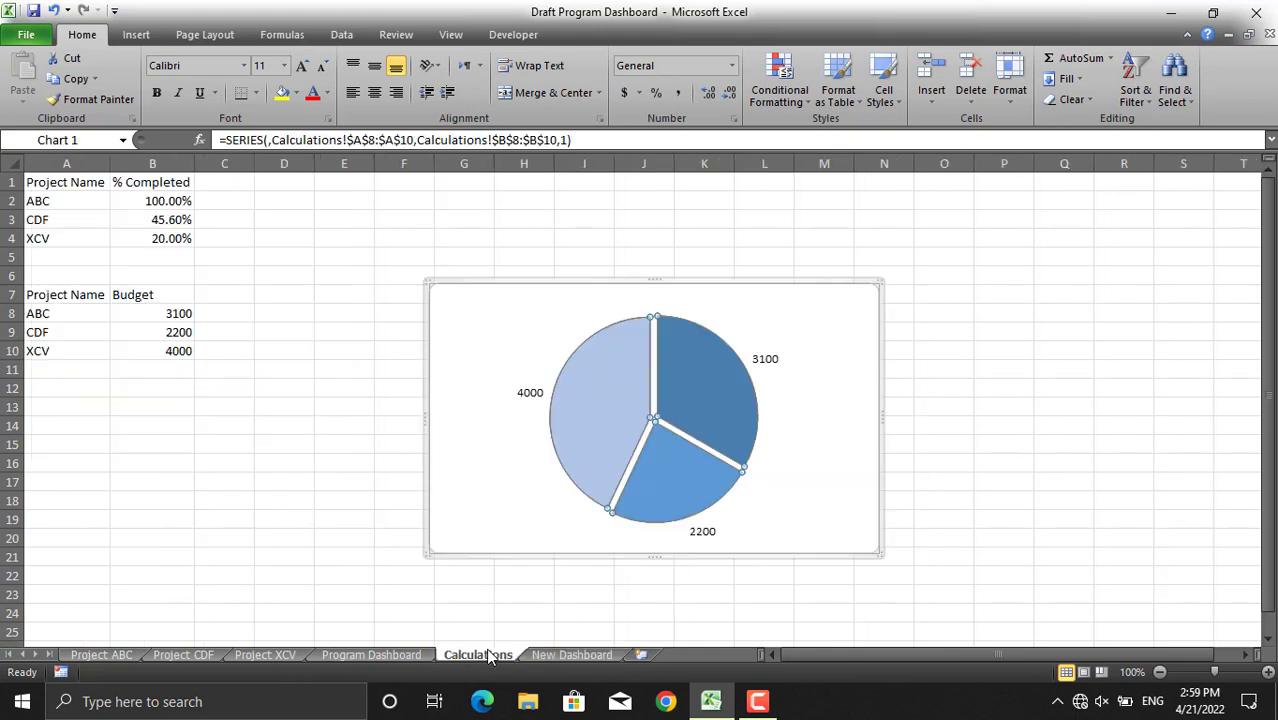
{"action": "left_click", "coordinate": [770, 358]}
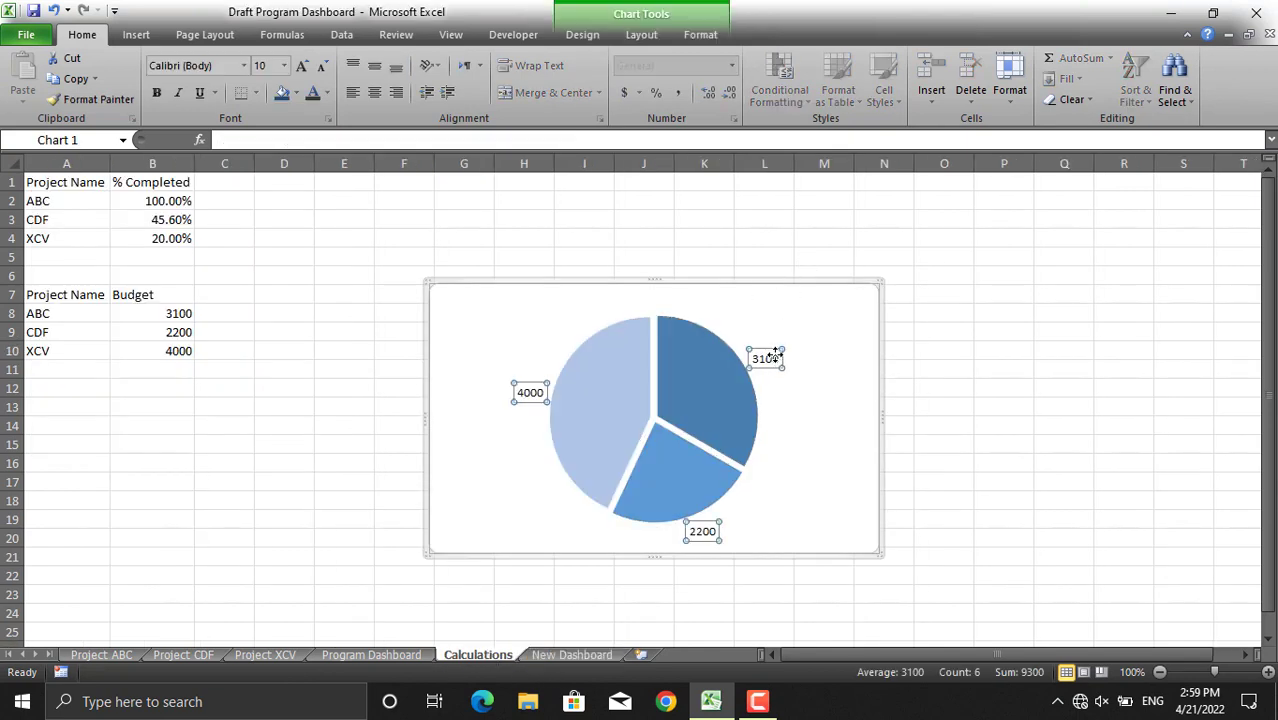
{"action": "right_click", "coordinate": [774, 356]}
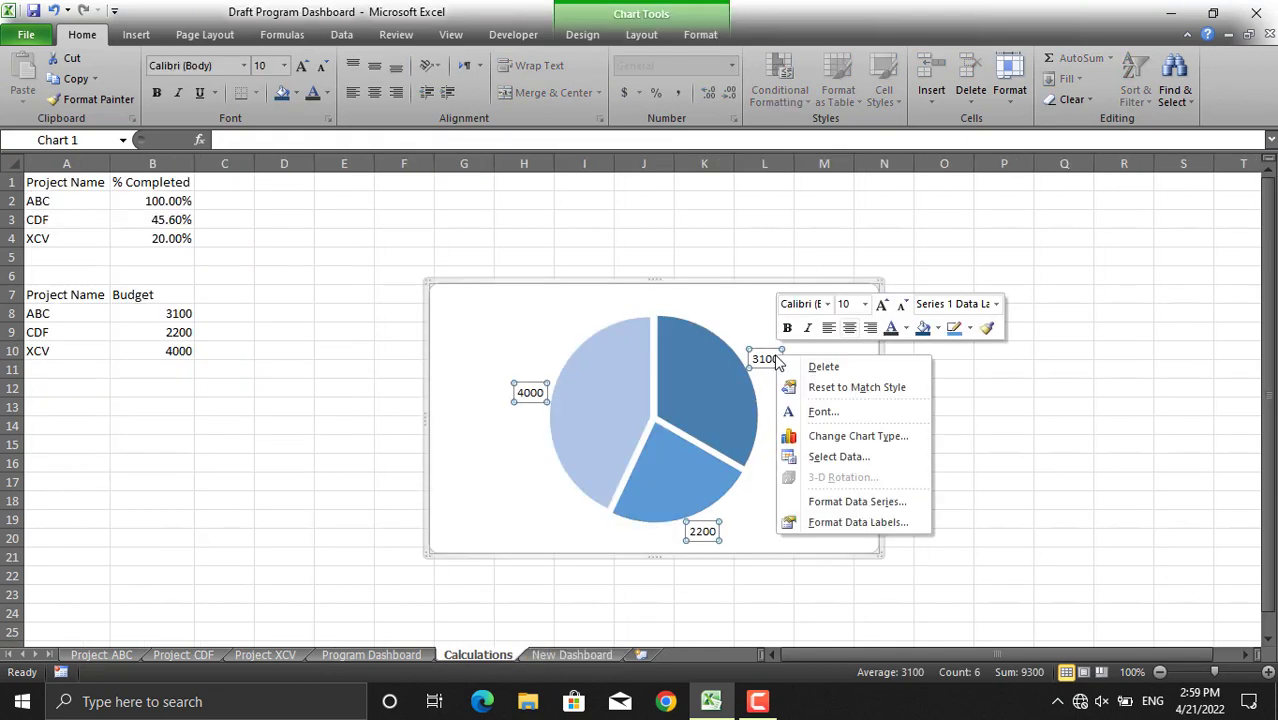
{"action": "left_click", "coordinate": [883, 520]}
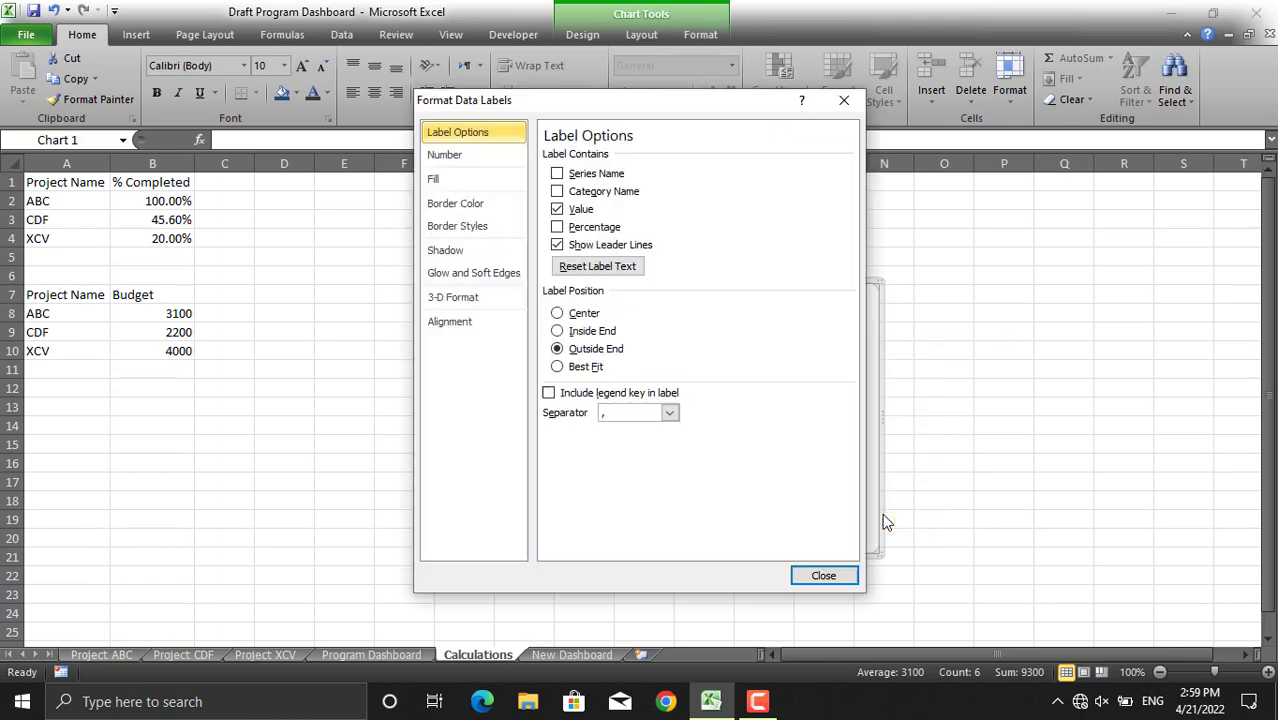
{"action": "left_click", "coordinate": [587, 231]}
{"action": "left_click", "coordinate": [824, 576]}
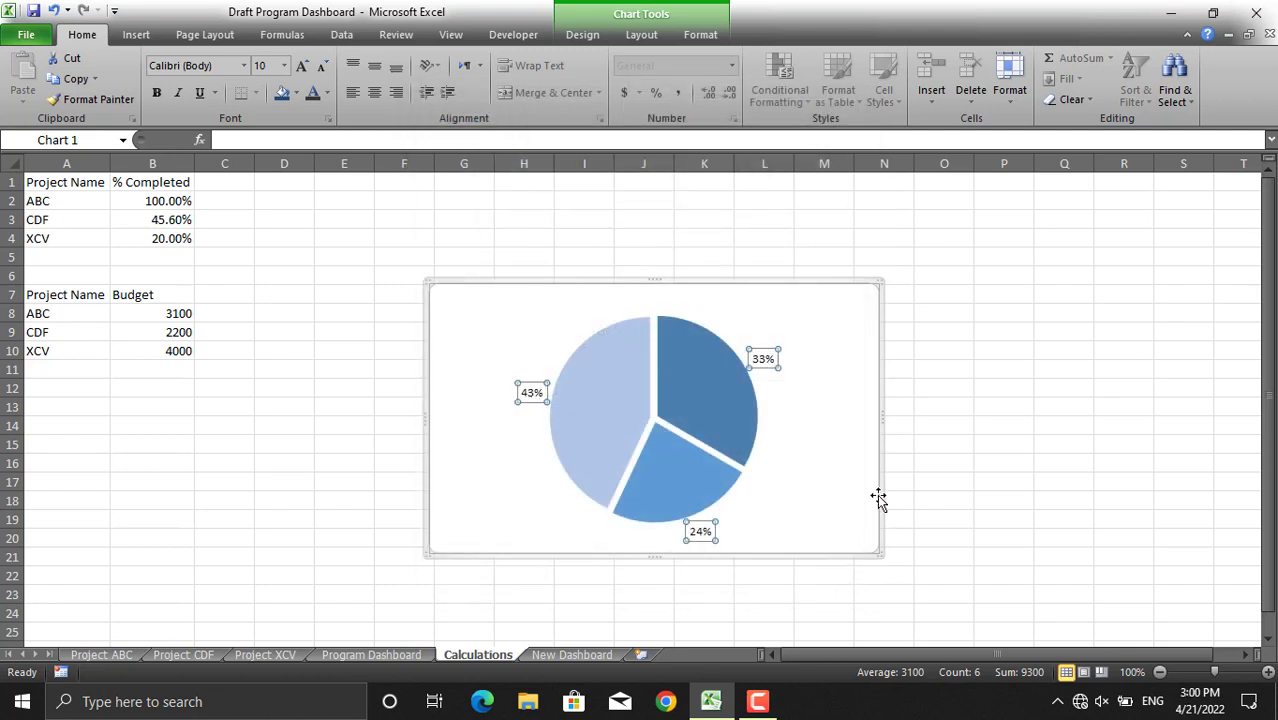
- Copy the budget pie chart to the New Dashboard sheet and place it beside the completion column chart, aligned with its upper edge
{"action": "left_click", "coordinate": [880, 463]}
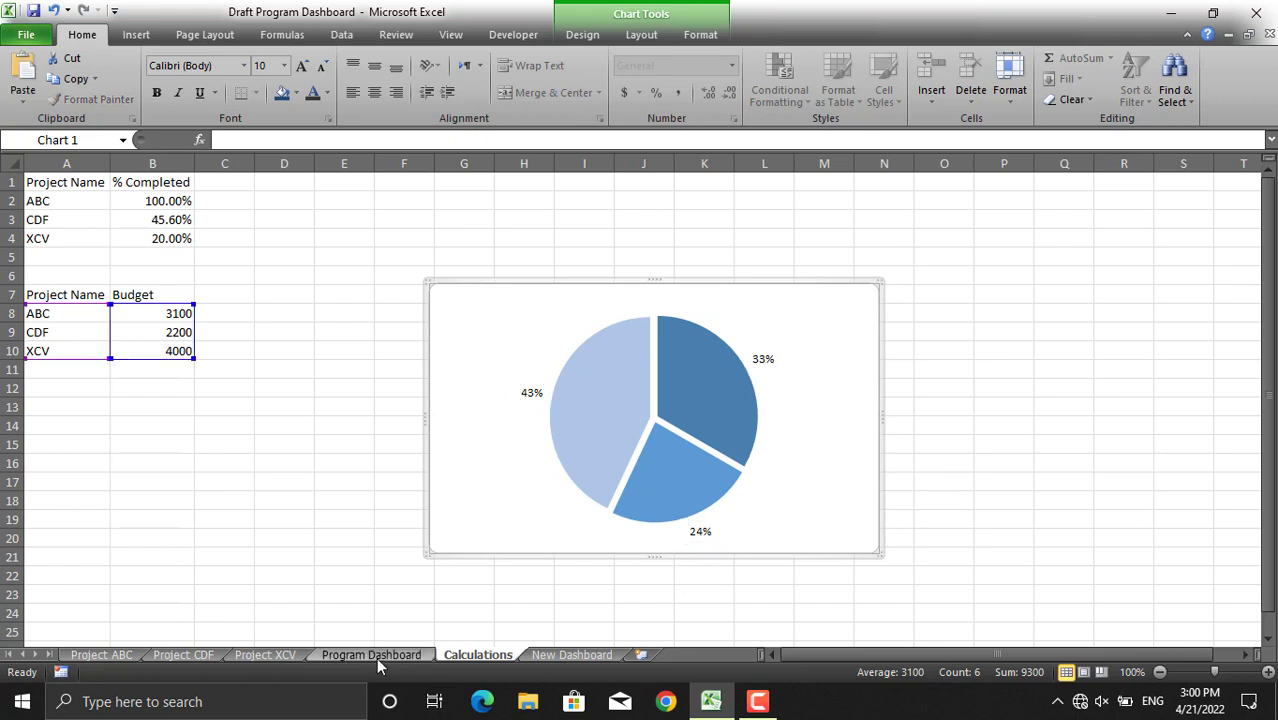
{"action": "left_click", "coordinate": [562, 655]}
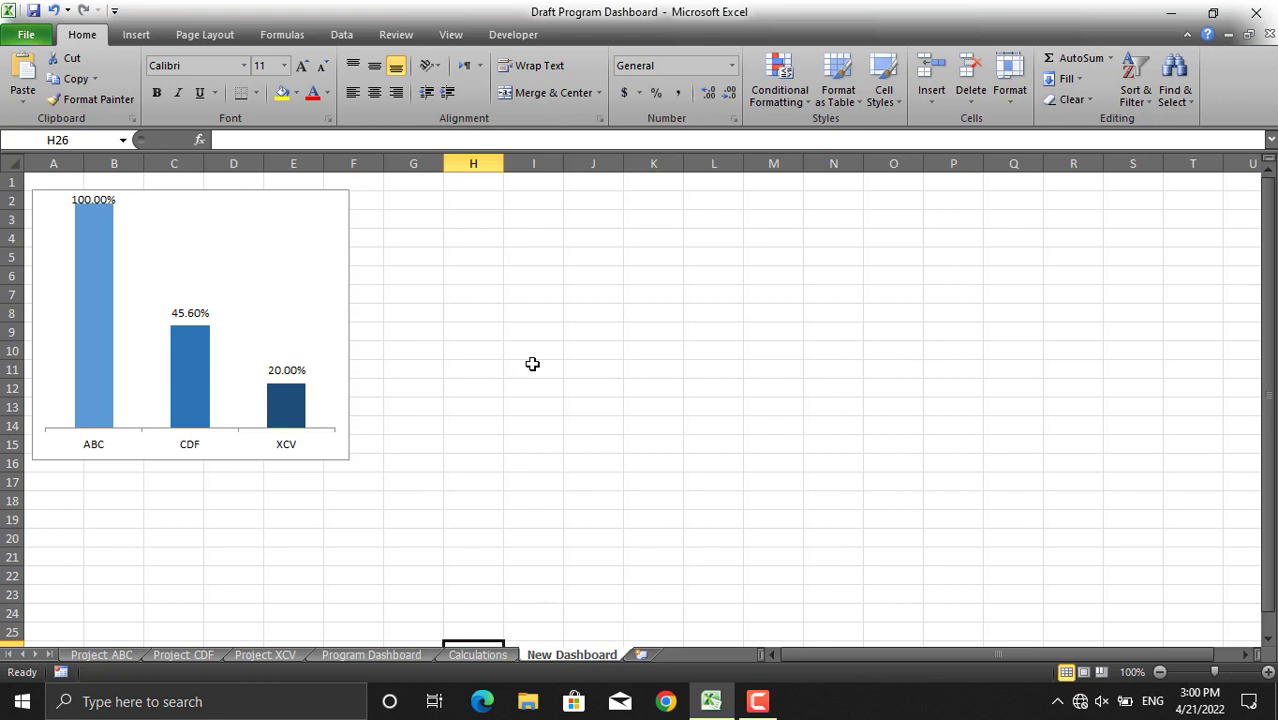
{"action": "key", "text": "ctrl+v"}
{"action": "scroll", "coordinate": [563, 234], "scroll_direction": "up", "scroll_amount": 3}
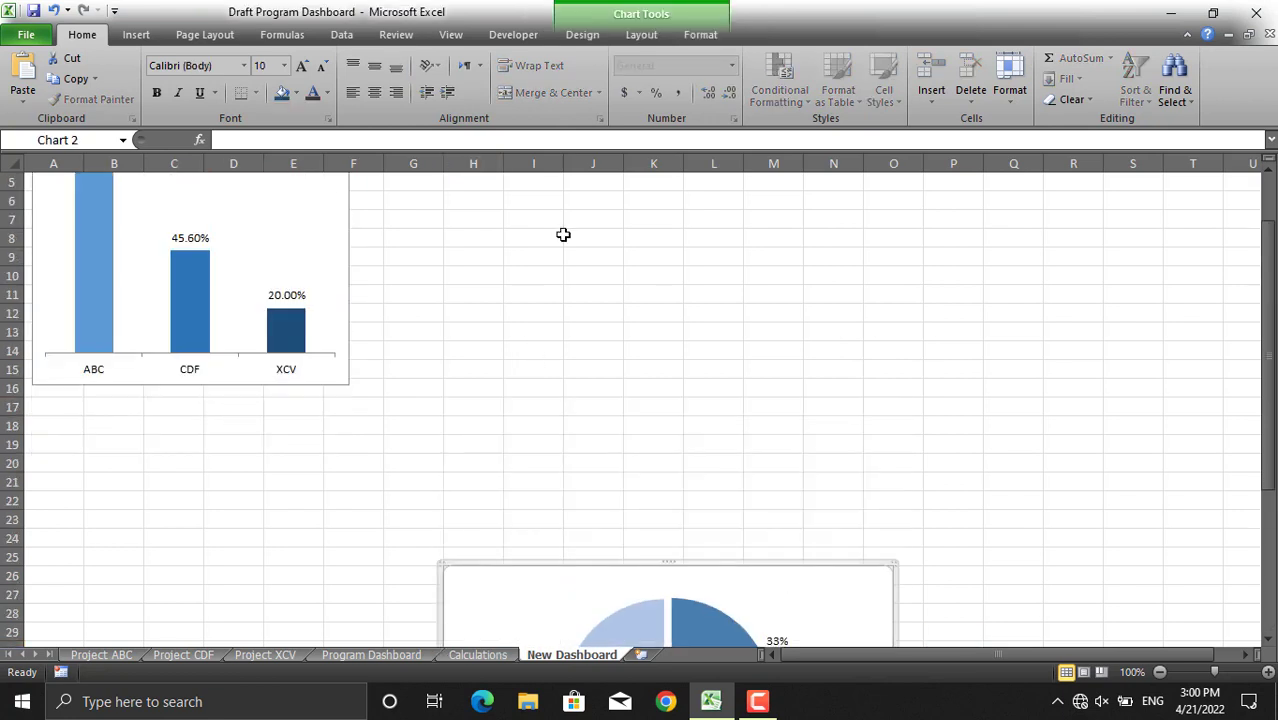
{"action": "left_click_drag", "start_coordinate": [513, 541], "coordinate": [494, 188]}
{"action": "left_click_drag", "start_coordinate": [484, 262], "coordinate": [432, 190]}
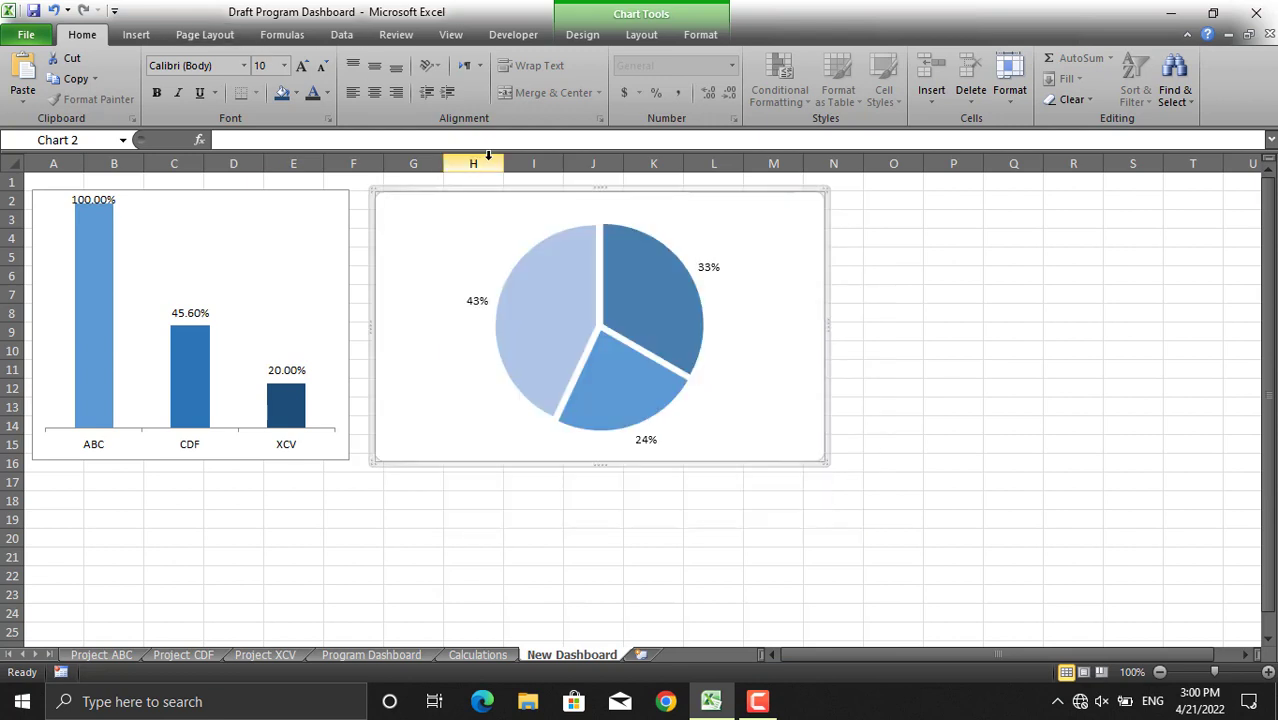
- Add a chart title above the pie chart on the New Dashboard sheet
{"action": "left_click", "coordinate": [641, 36]}
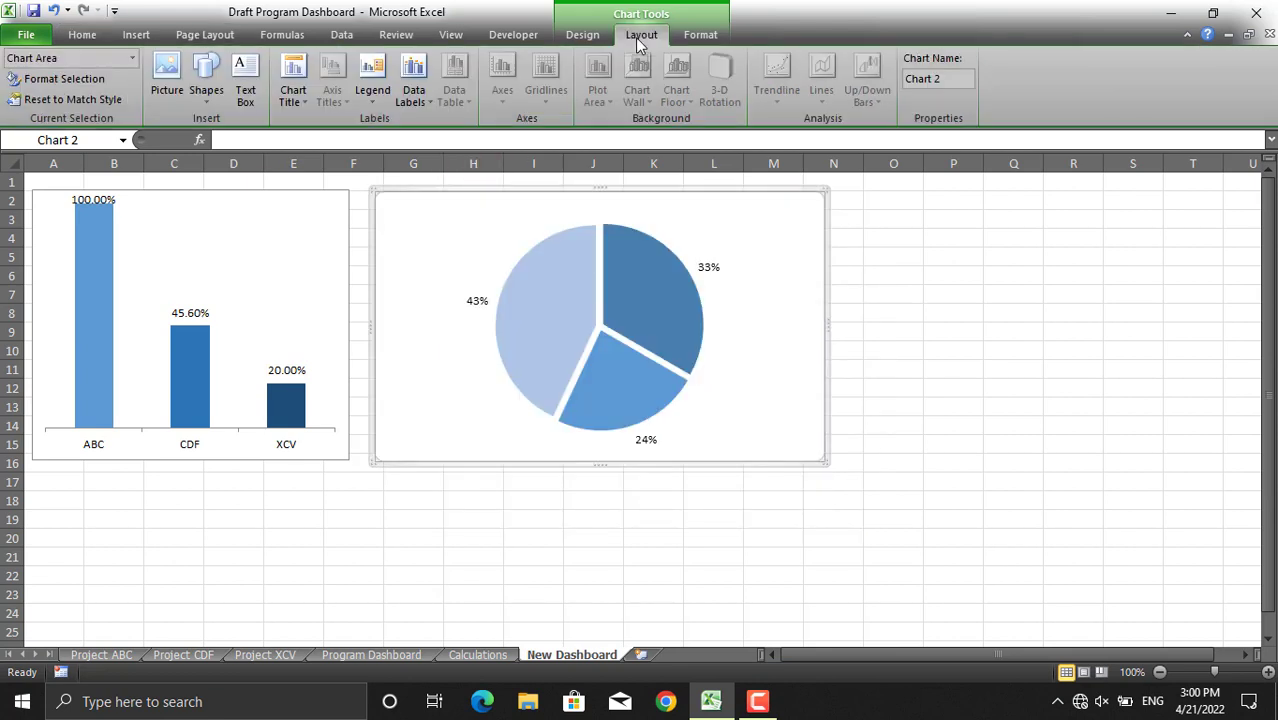
{"action": "left_click", "coordinate": [296, 92]}
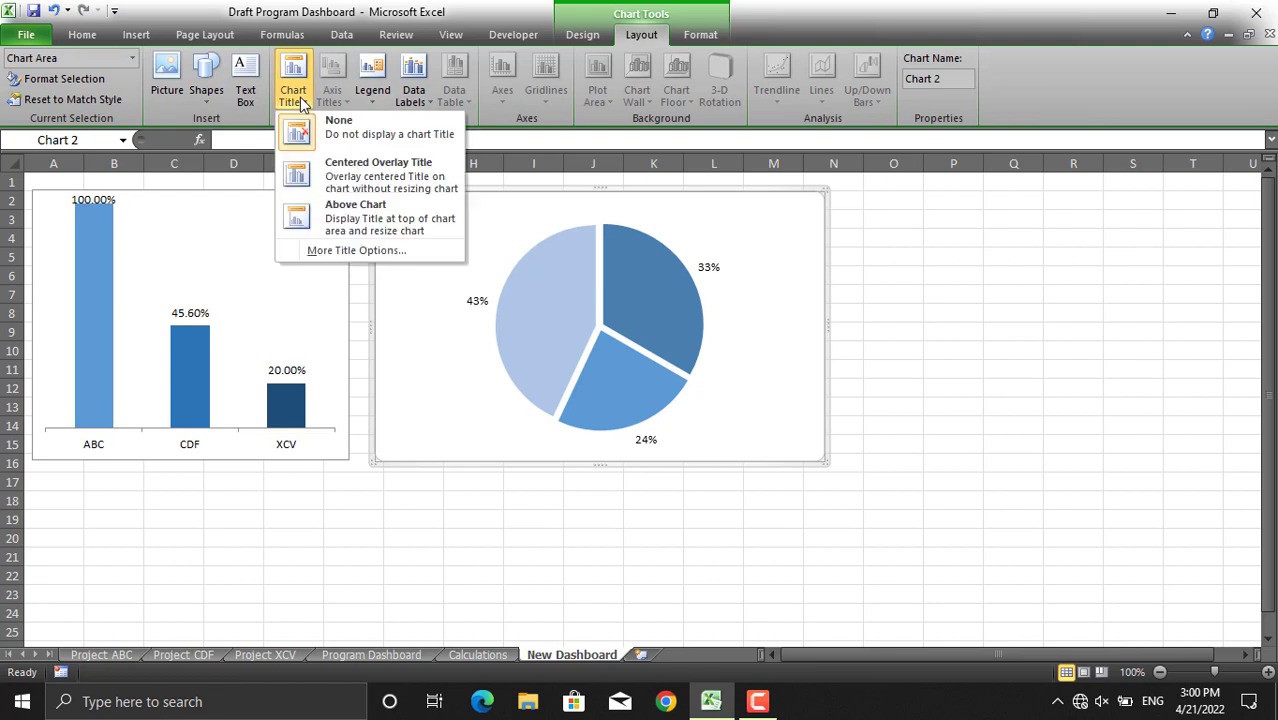
{"action": "left_click", "coordinate": [382, 210]}
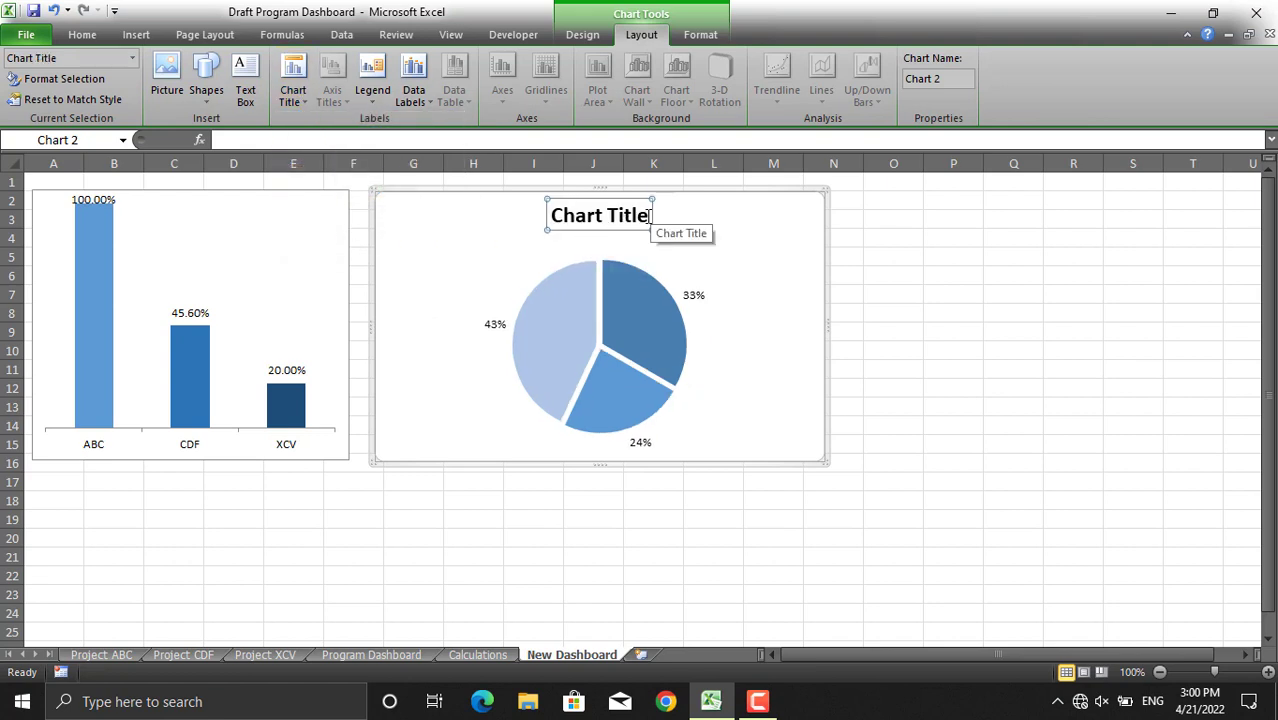
{"action": "left_click_drag", "start_coordinate": [651, 216], "coordinate": [549, 216]}
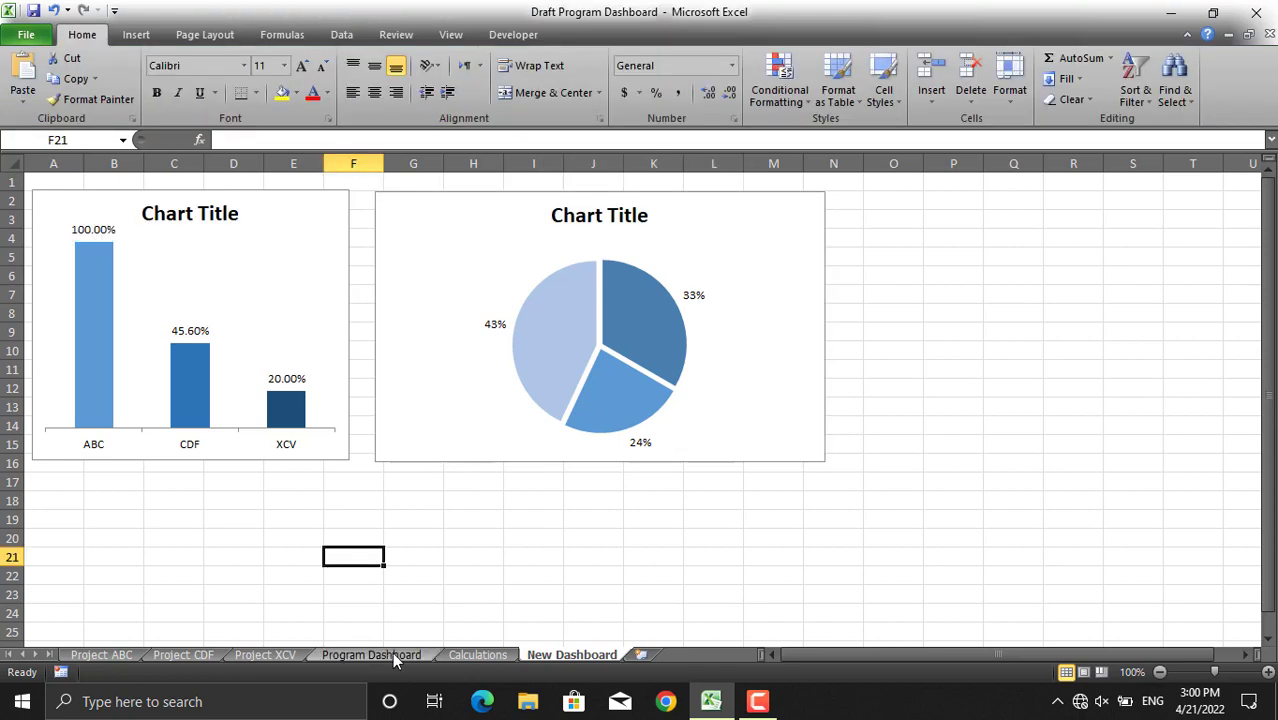
- Check the Program Dashboard's budget chart, and format the budgets in B8:B10 of Calculations as Currency without decimals
{"action": "left_click", "coordinate": [392, 652]}
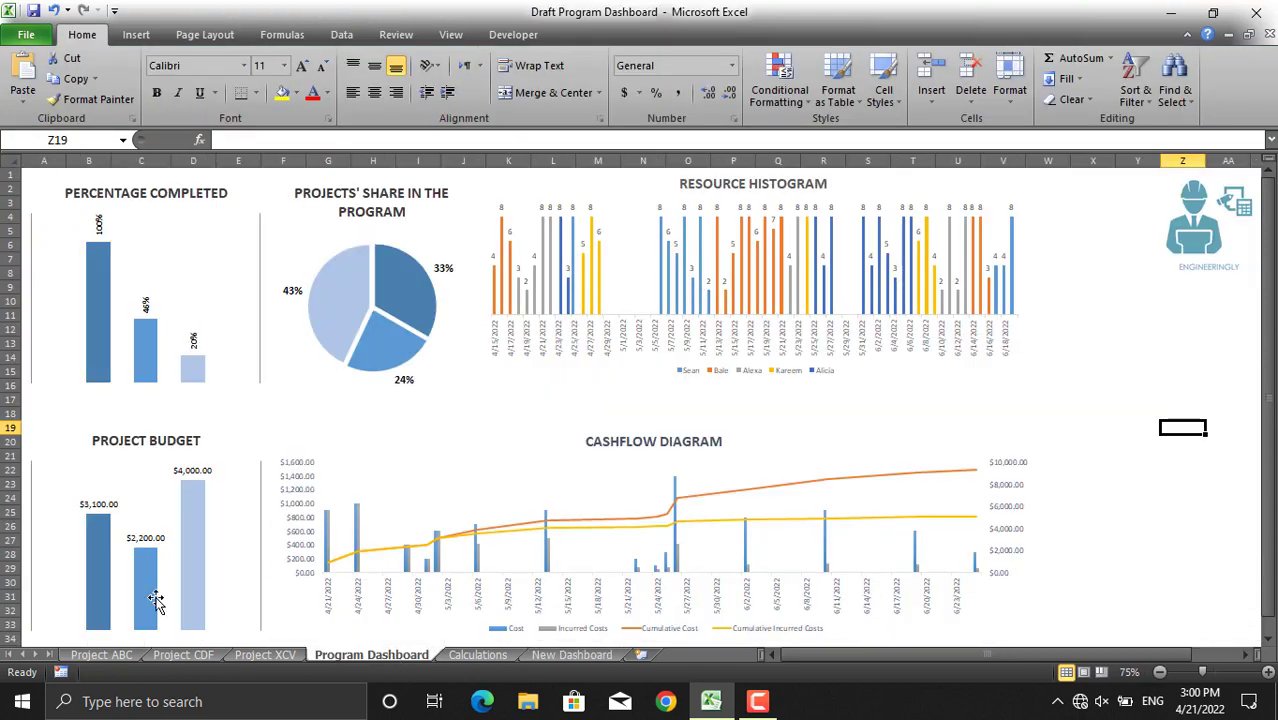
{"action": "left_click", "coordinate": [492, 656]}
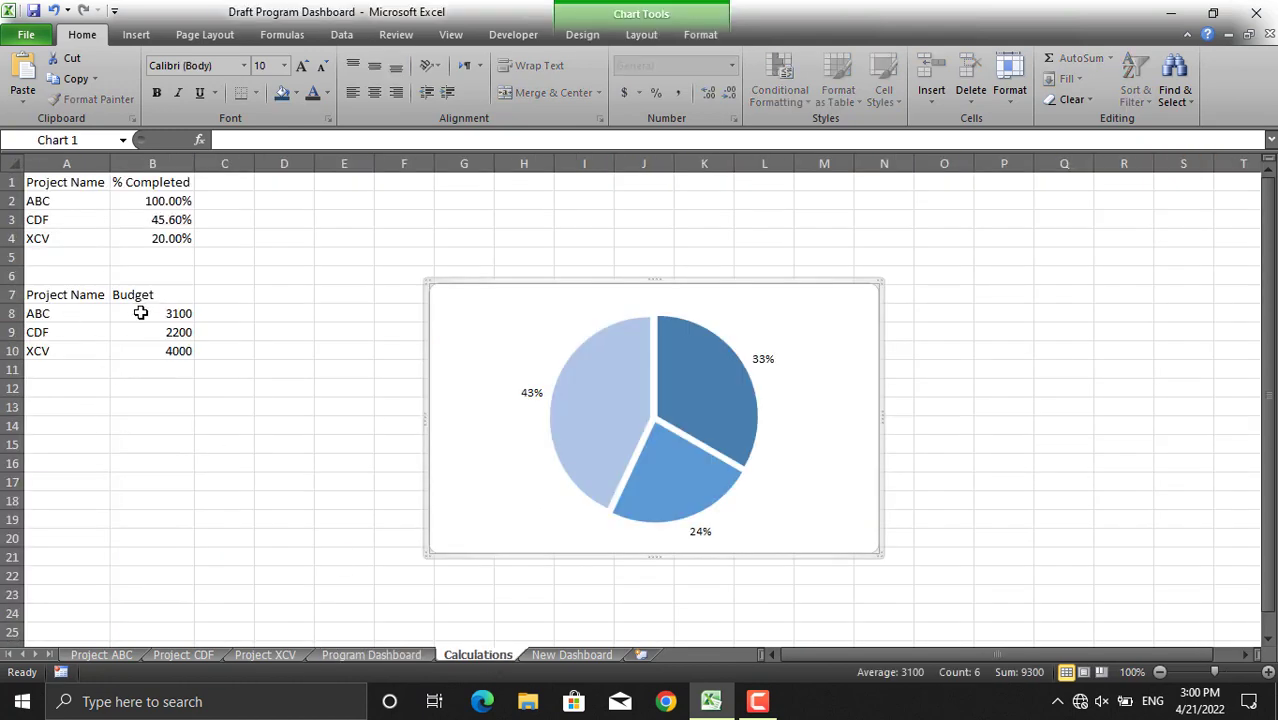
{"action": "left_click_drag", "start_coordinate": [141, 313], "coordinate": [152, 349]}
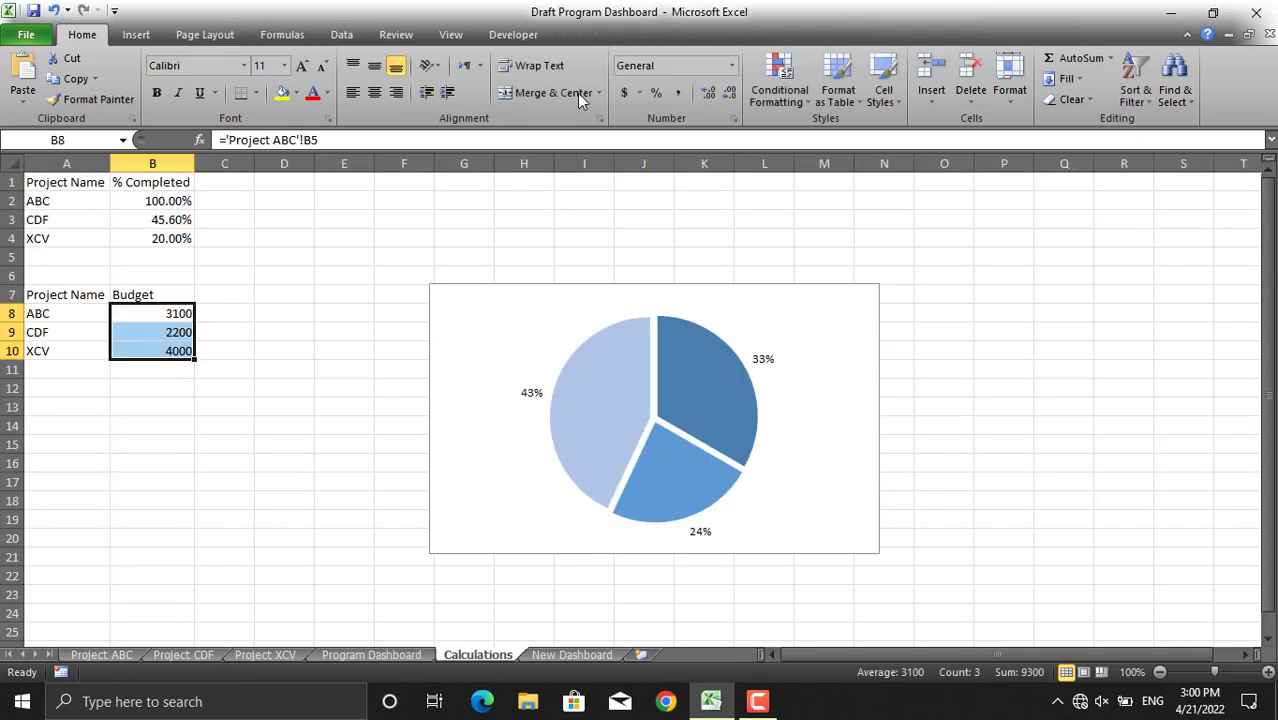
{"action": "left_click", "coordinate": [732, 66]}
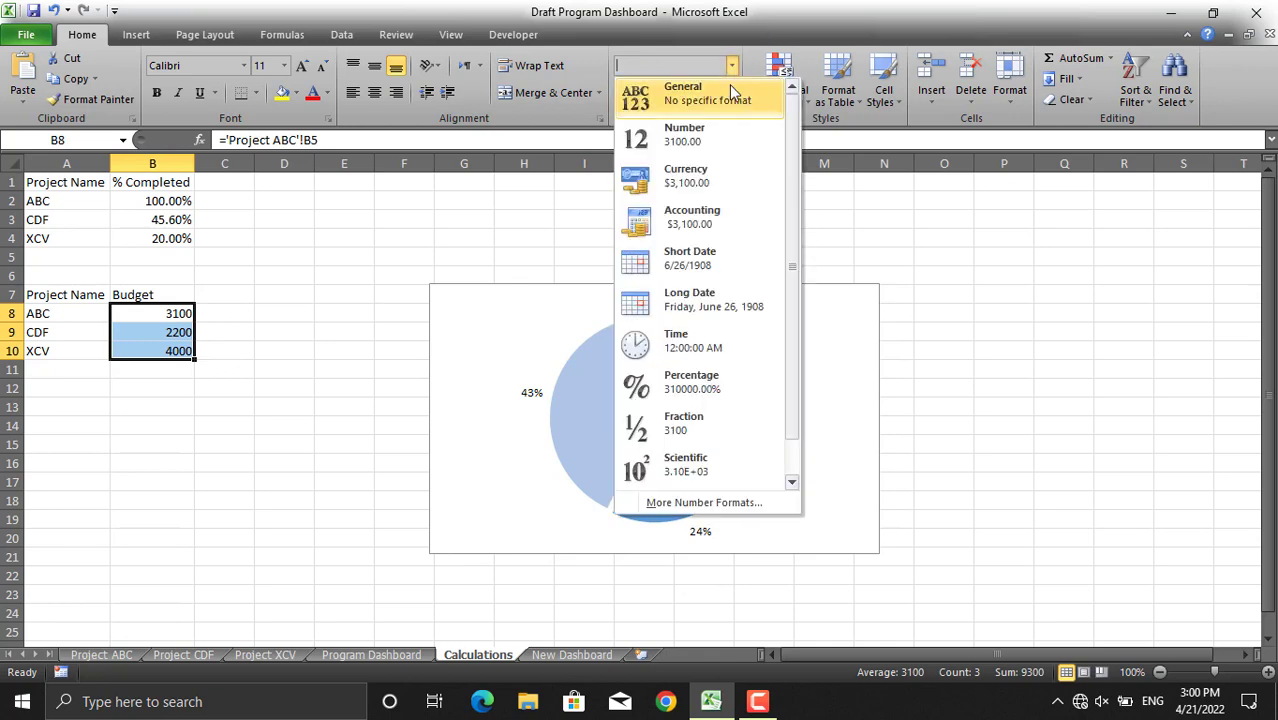
{"action": "left_click", "coordinate": [719, 171]}
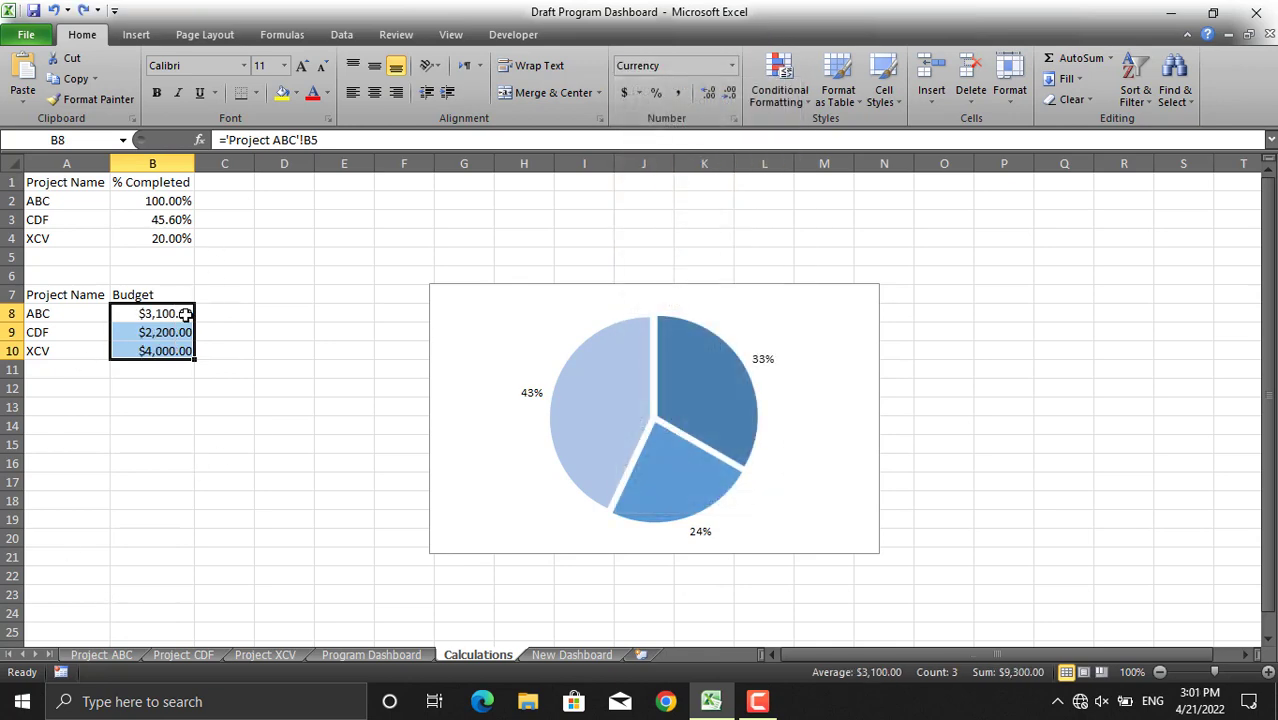
{"action": "left_click", "coordinate": [729, 93]}
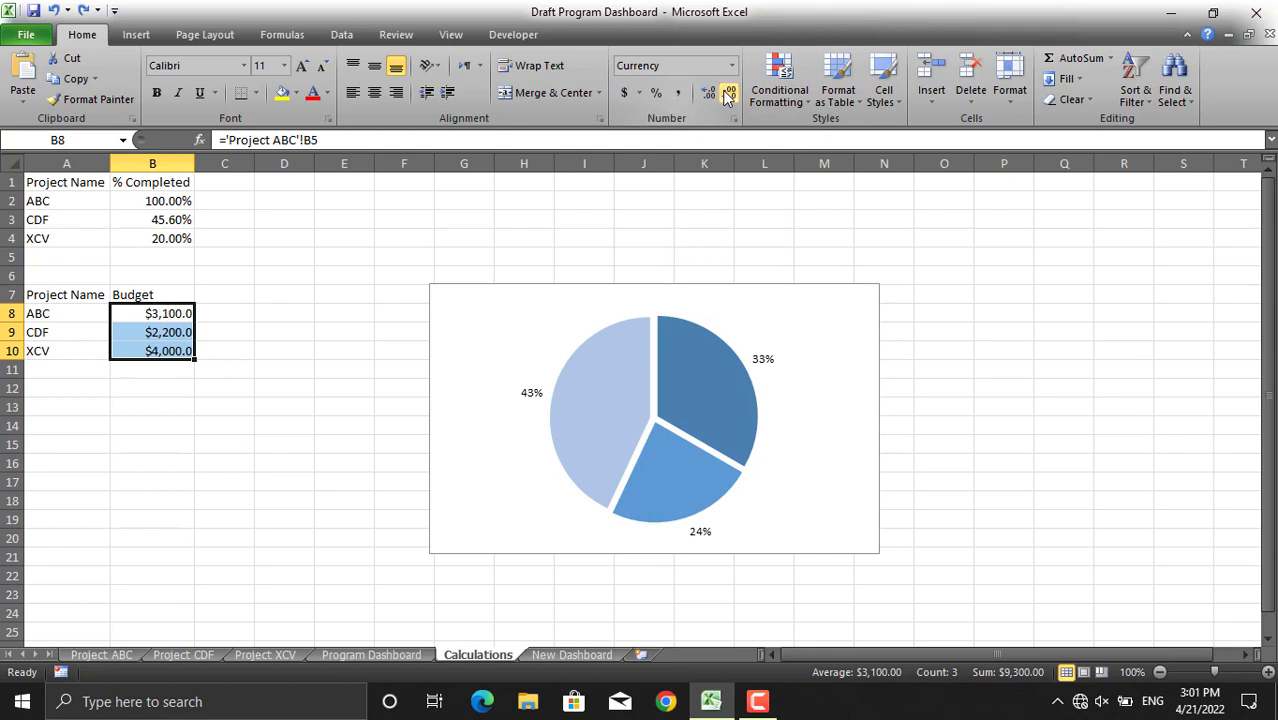
{"action": "left_click", "coordinate": [729, 93]}
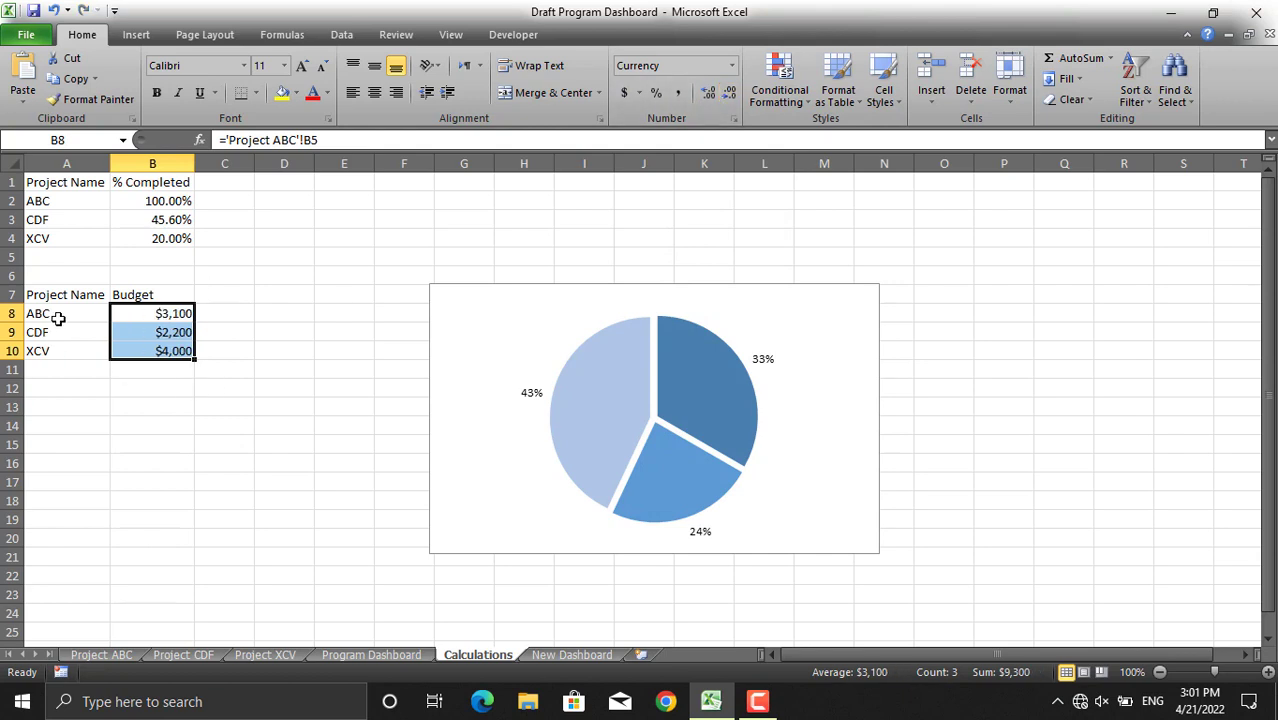
- Insert a 2-D clustered column chart from the project names and budgets in A8:B10
{"action": "left_click_drag", "start_coordinate": [55, 314], "coordinate": [177, 348]}
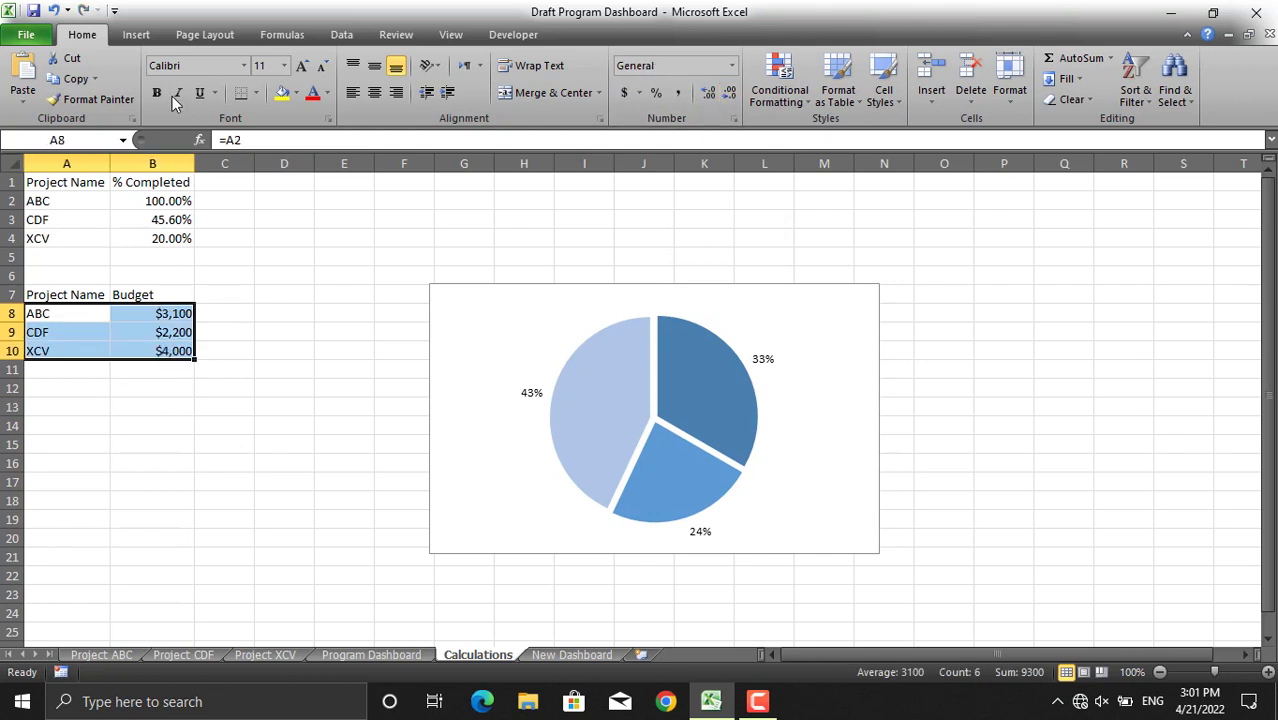
{"action": "left_click", "coordinate": [139, 36]}
{"action": "left_click", "coordinate": [356, 88]}
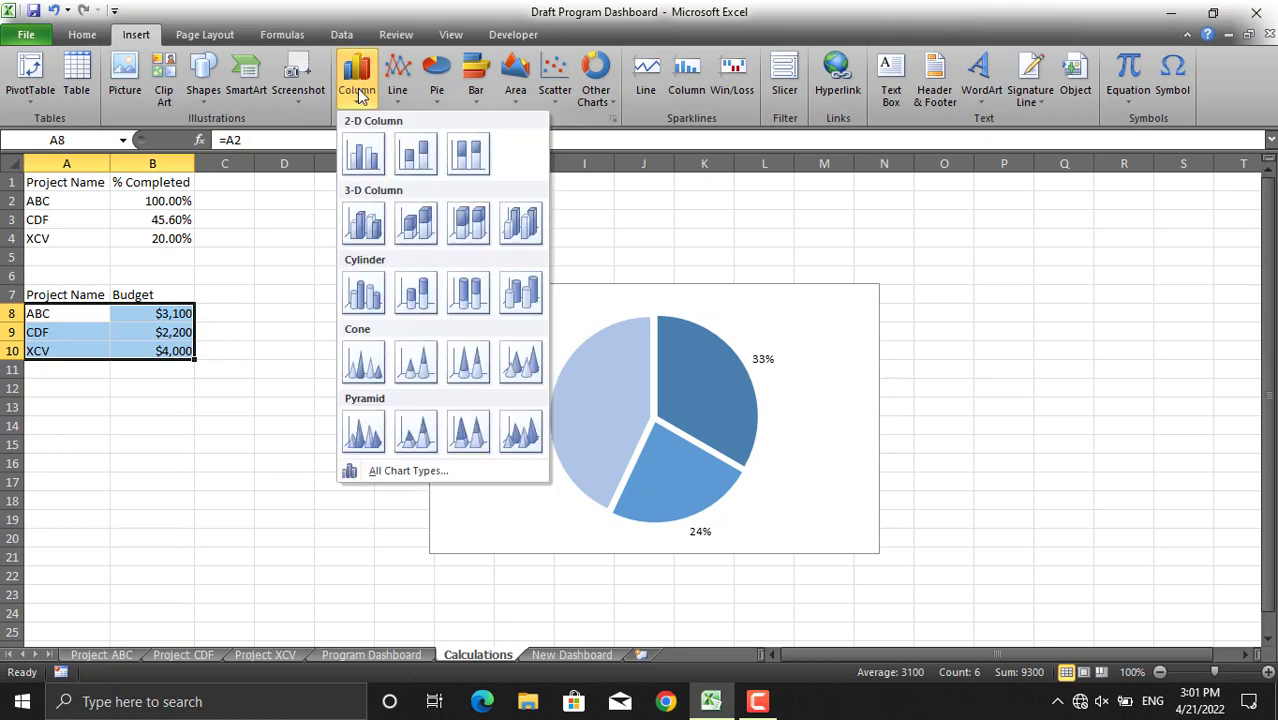
{"action": "left_click", "coordinate": [364, 160]}
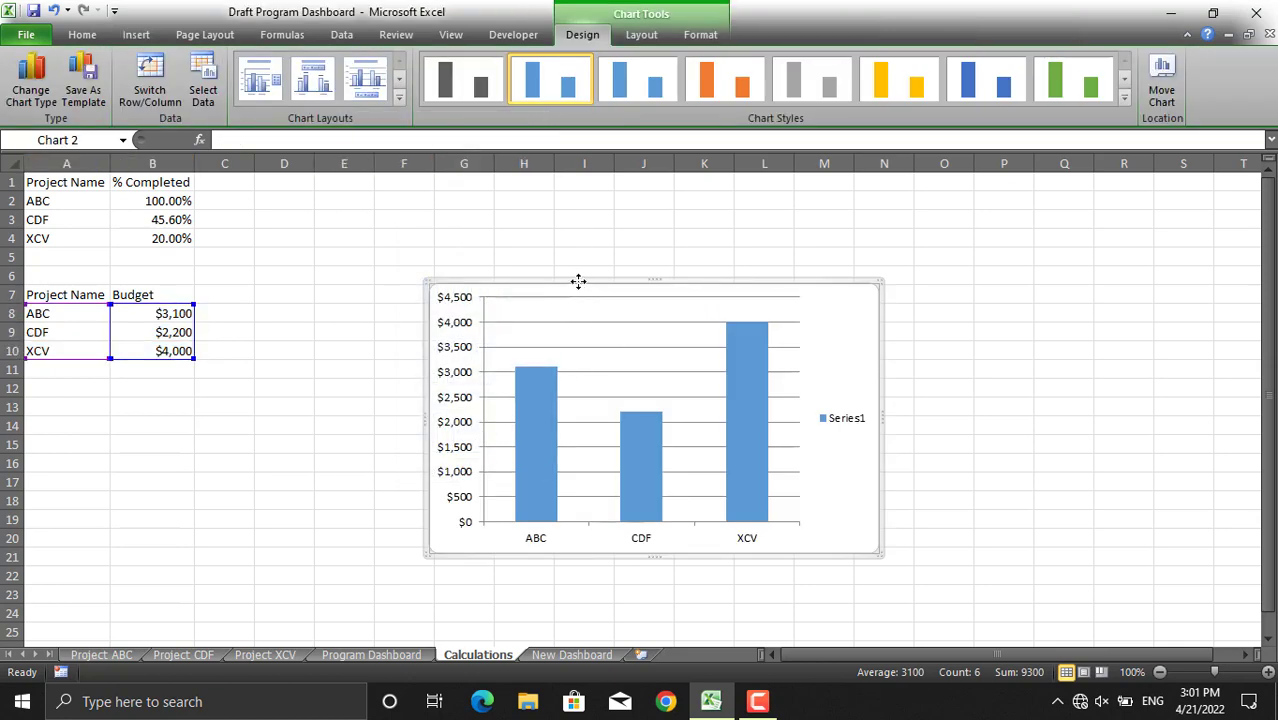
- Copy the budget column chart to the New Dashboard sheet, below the existing column and pie charts
{"action": "left_click", "coordinate": [572, 654]}
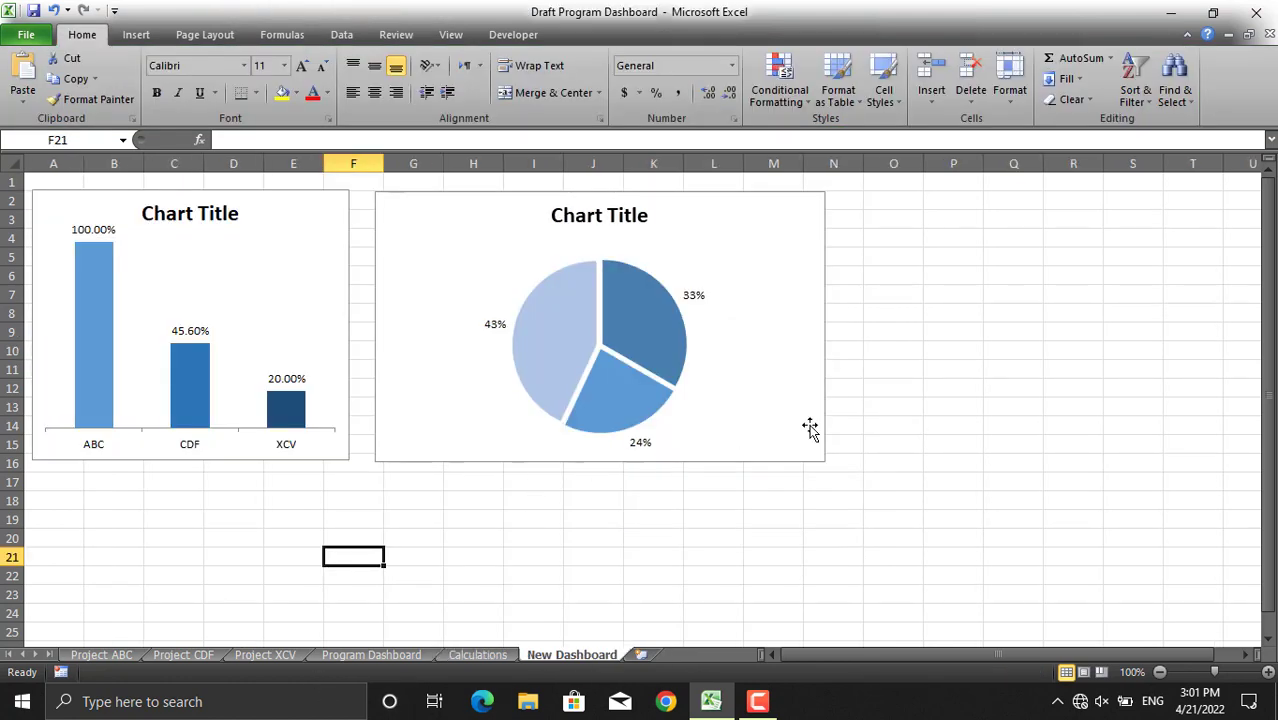
{"action": "key", "text": "ctrl+v"}
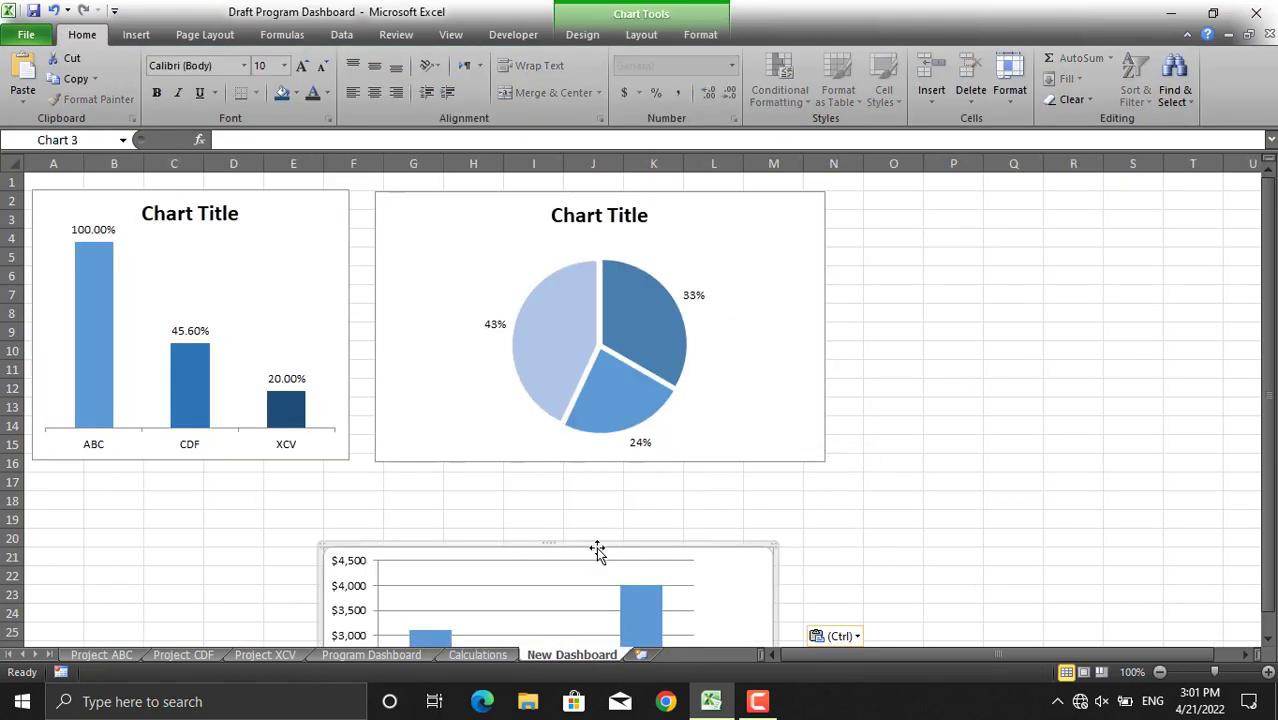
{"action": "left_click", "coordinate": [1160, 672]}
{"action": "left_click", "coordinate": [1160, 672]}
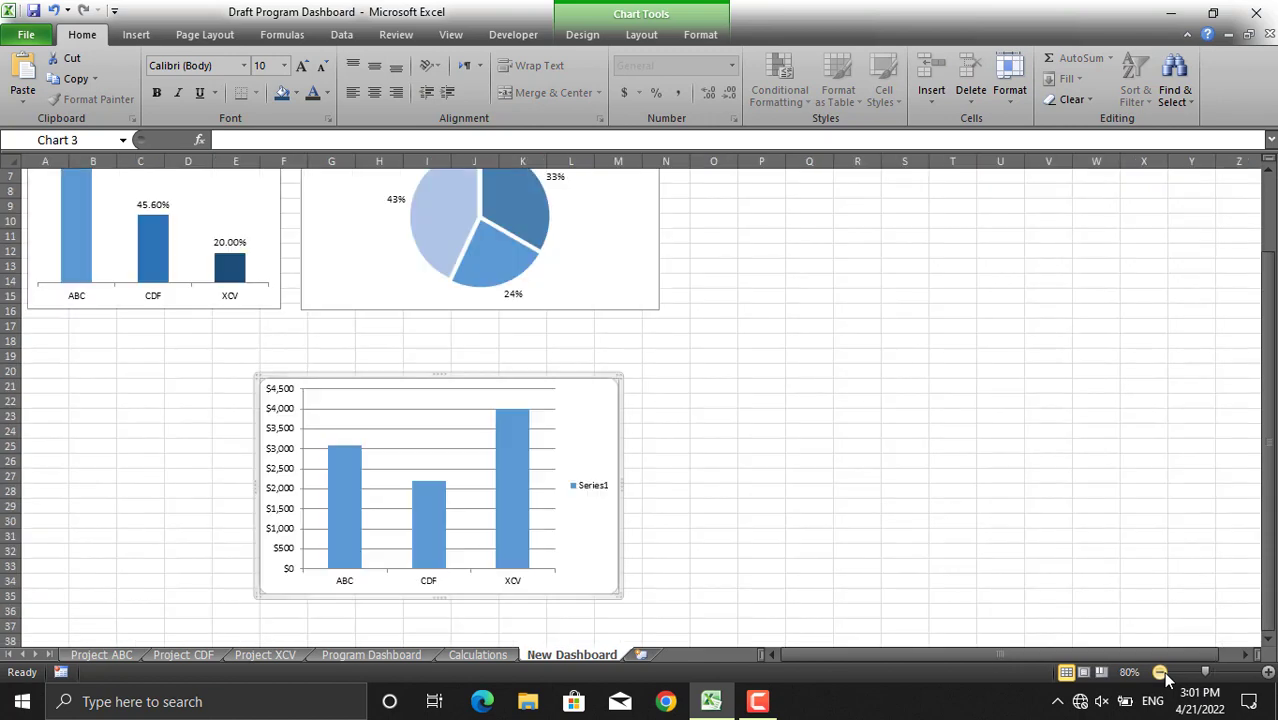
{"action": "left_click", "coordinate": [1160, 672]}
- Delete the budget column chart and the pie chart from the Calculations sheet
{"action": "left_click", "coordinate": [371, 654]}
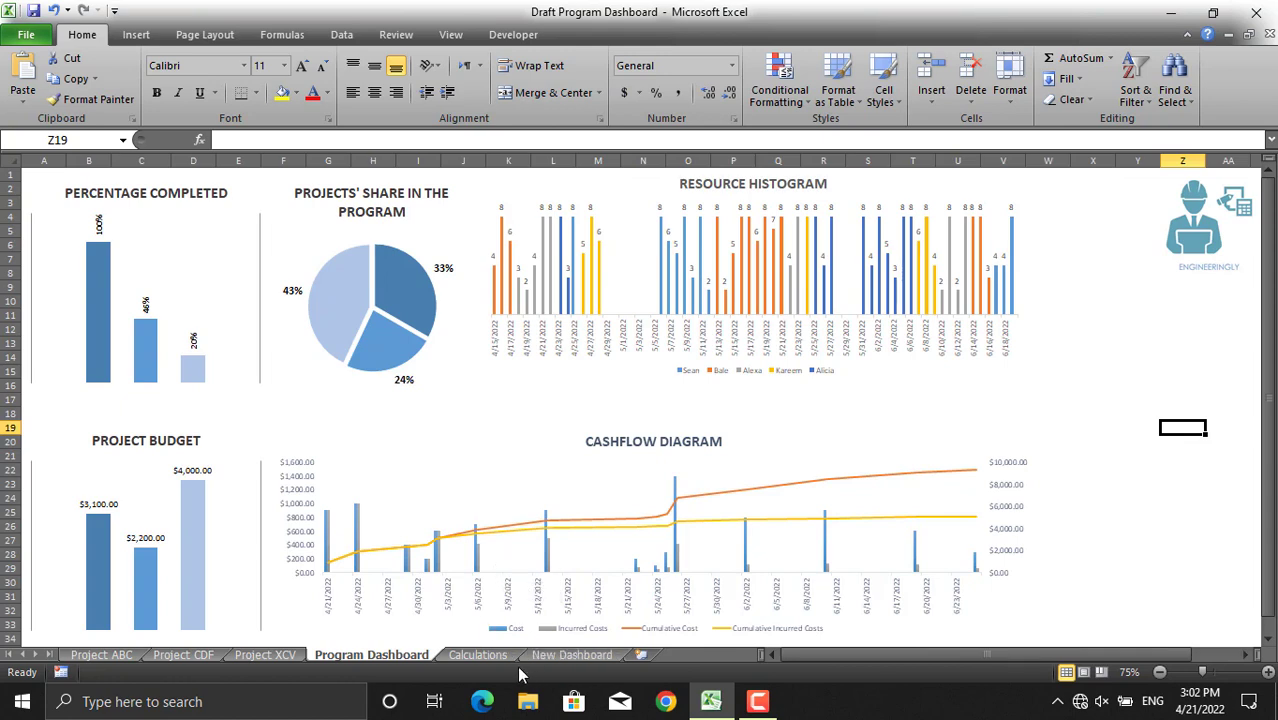
{"action": "left_click", "coordinate": [498, 653]}
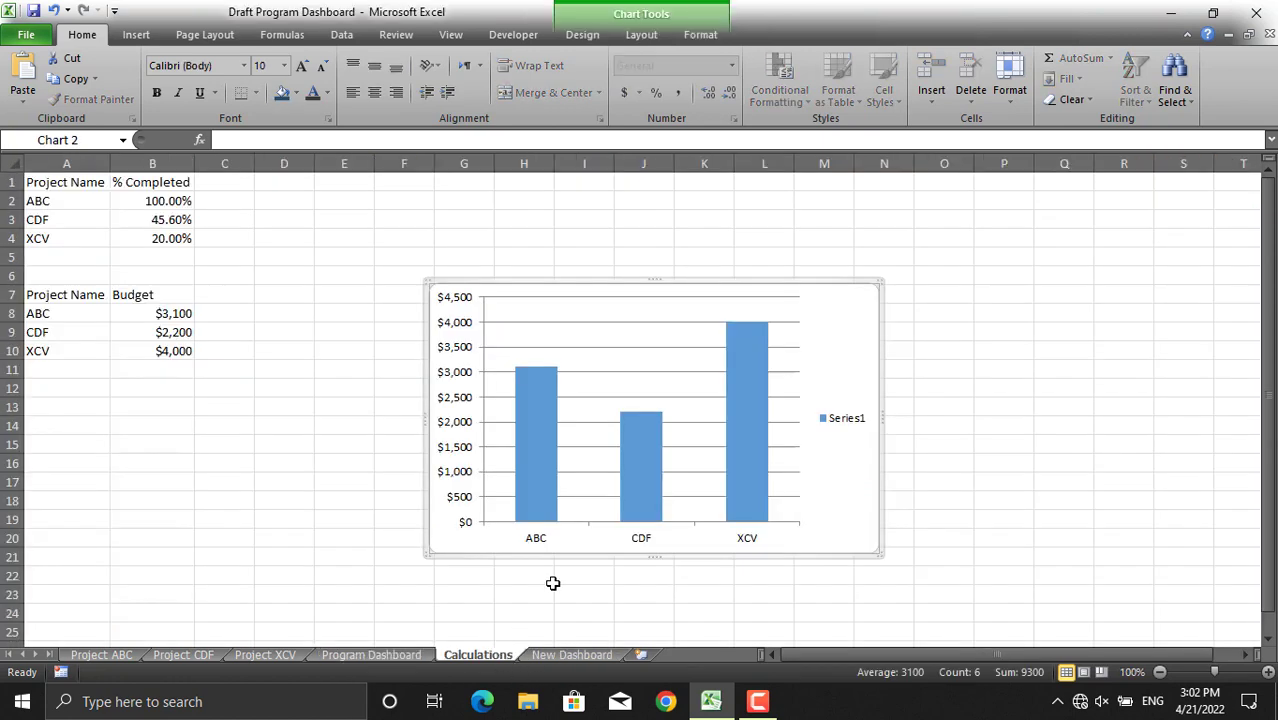
{"action": "key", "text": "Delete"}
{"action": "left_click", "coordinate": [550, 285]}
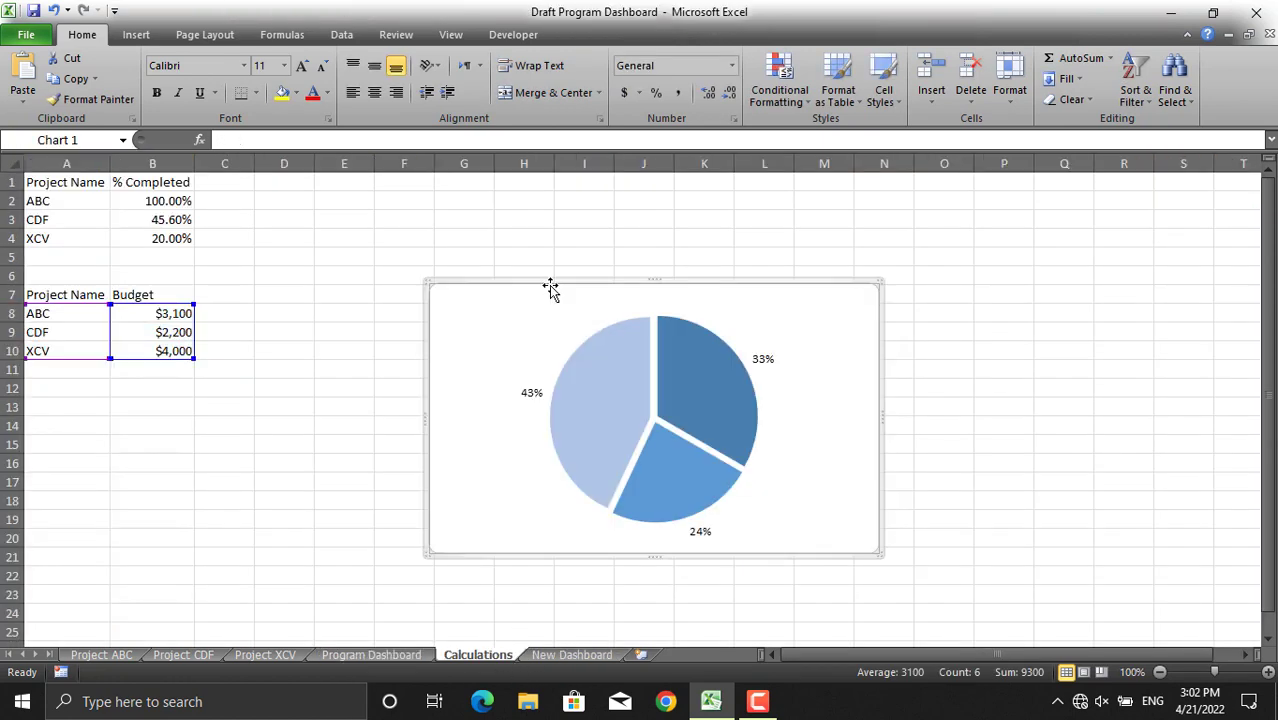
{"action": "key", "text": "Delete"}
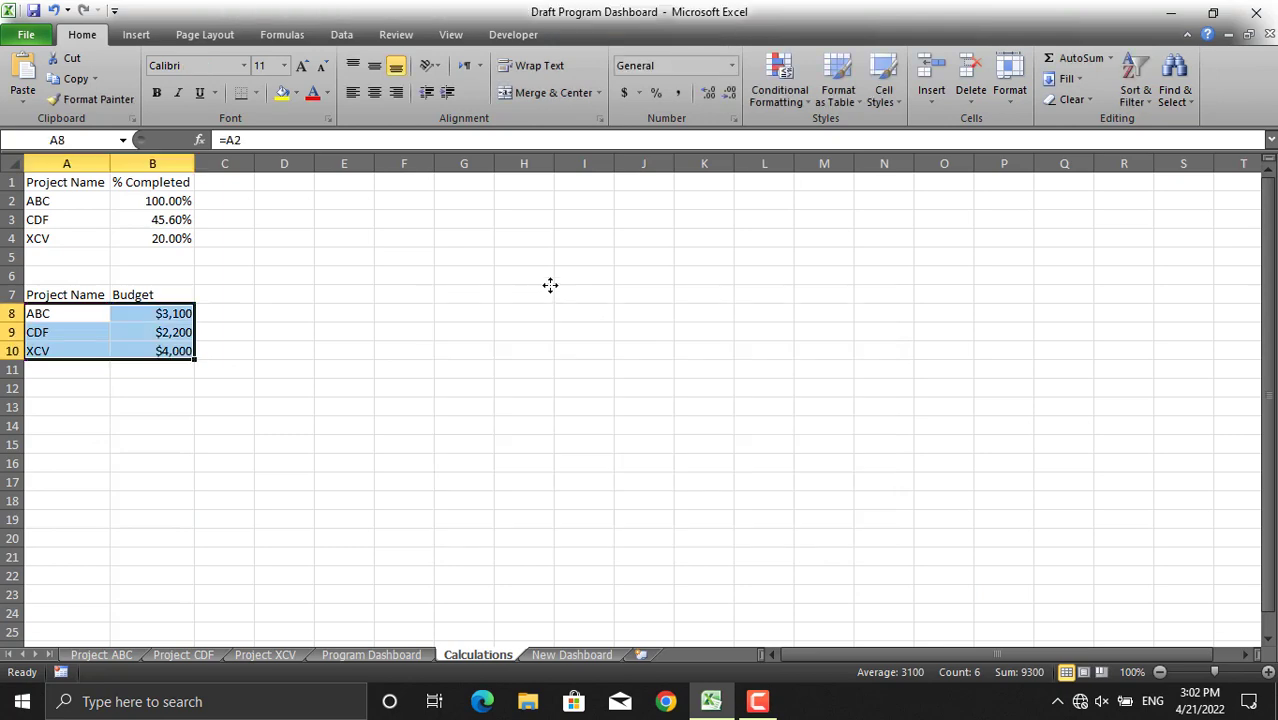
- Review the Program Dashboard sheet's charts, including the cashflow diagram, and return to the Calculations sheet
{"action": "left_click", "coordinate": [599, 655]}
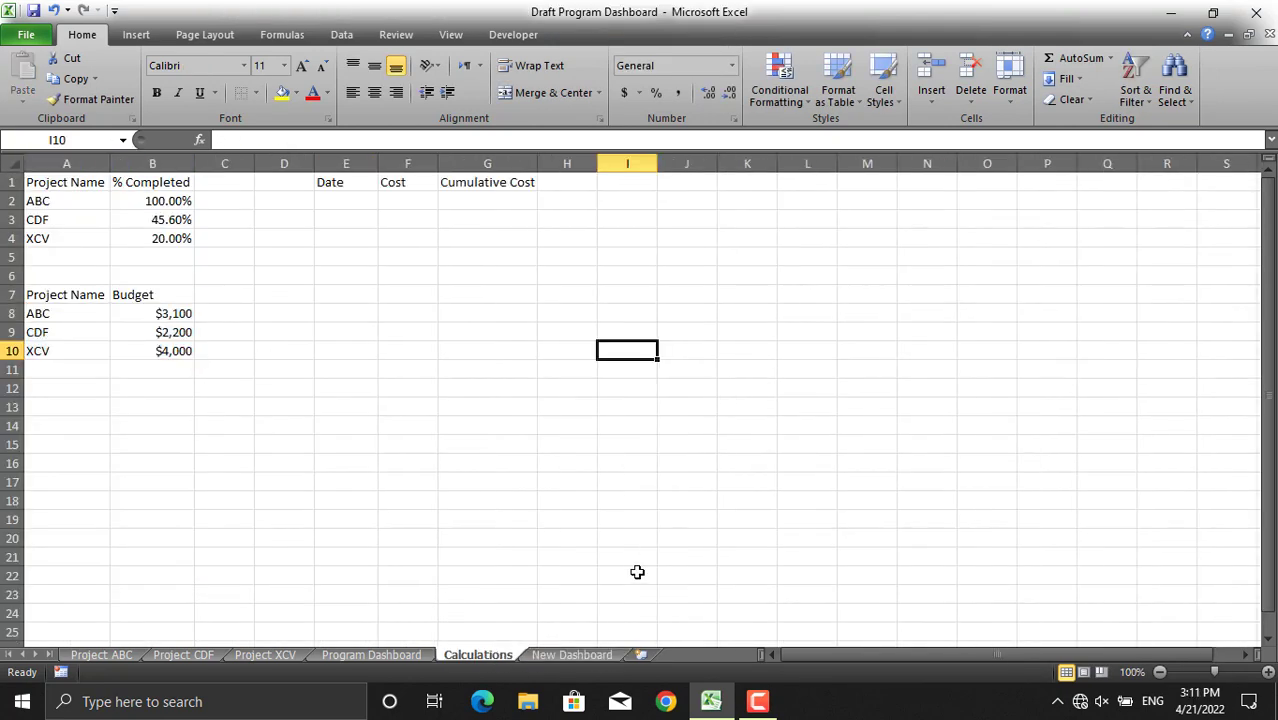
{"action": "left_click", "coordinate": [406, 652]}
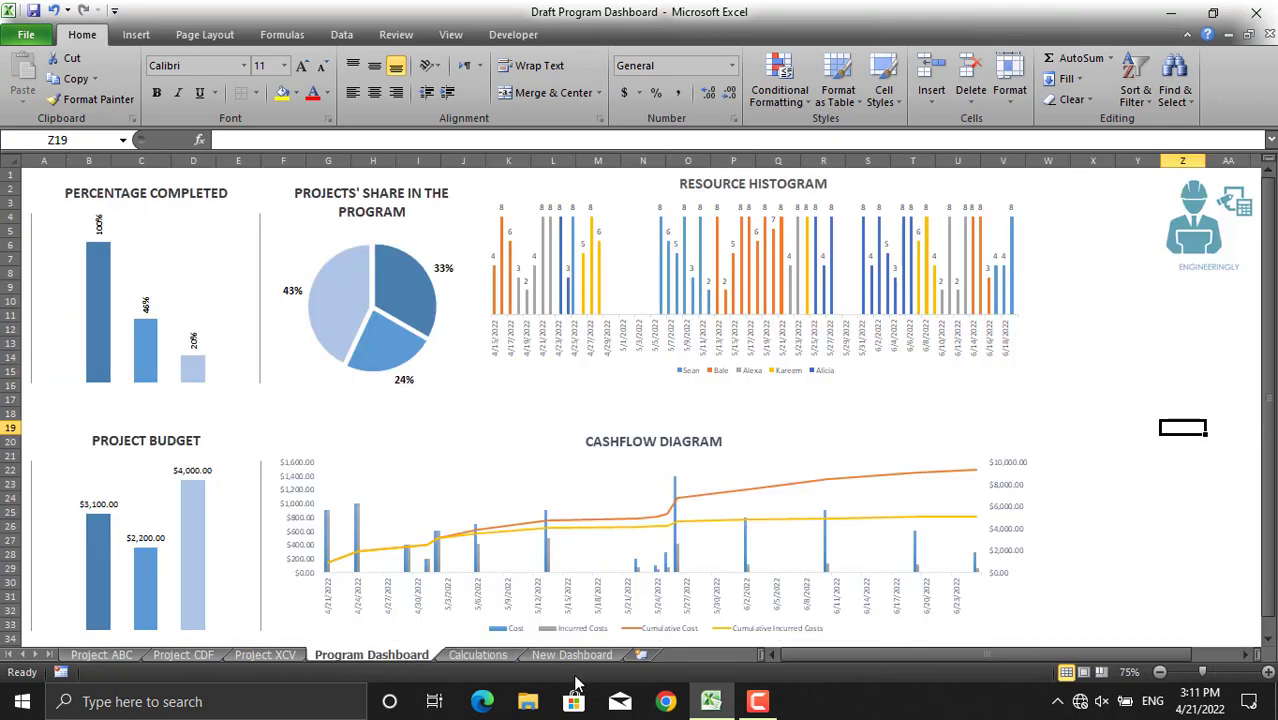
{"action": "left_click", "coordinate": [480, 654]}
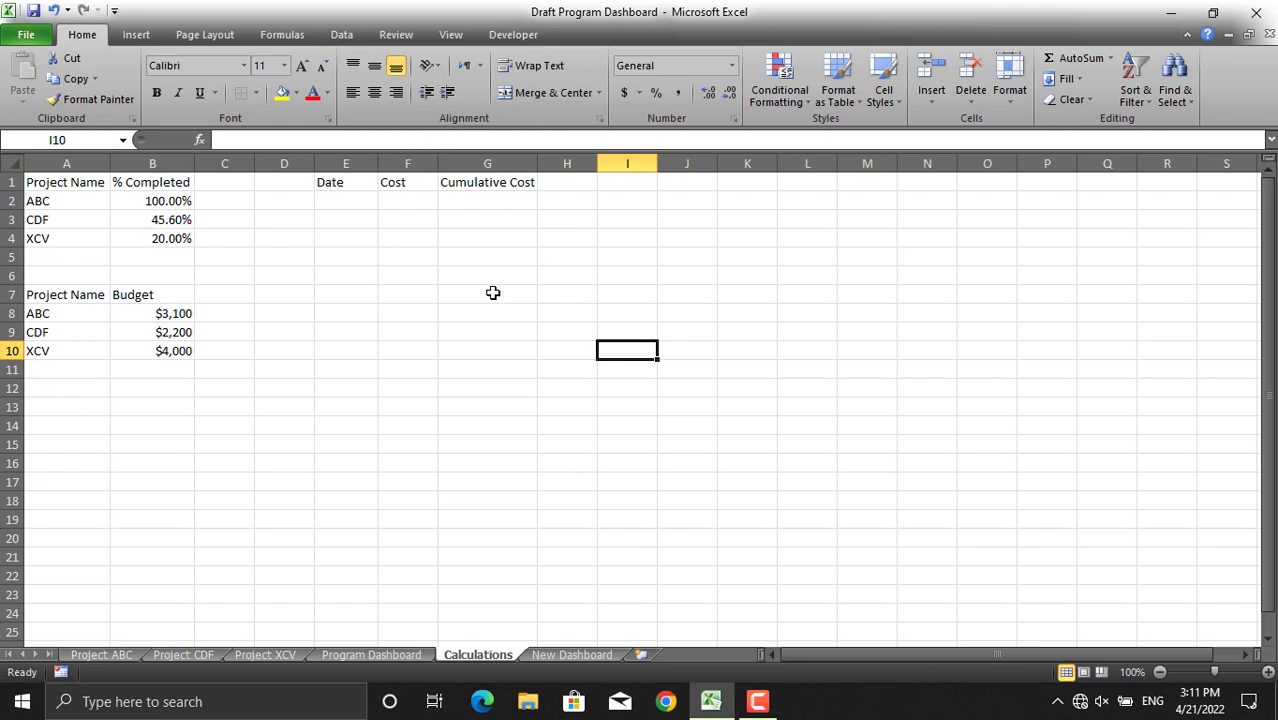
- Check the Program Dashboard's cashflow diagram, and link the Project ABC activity start dates C8:C12 into E2:E6 of the Calculations Date column
{"action": "left_click", "coordinate": [398, 655]}
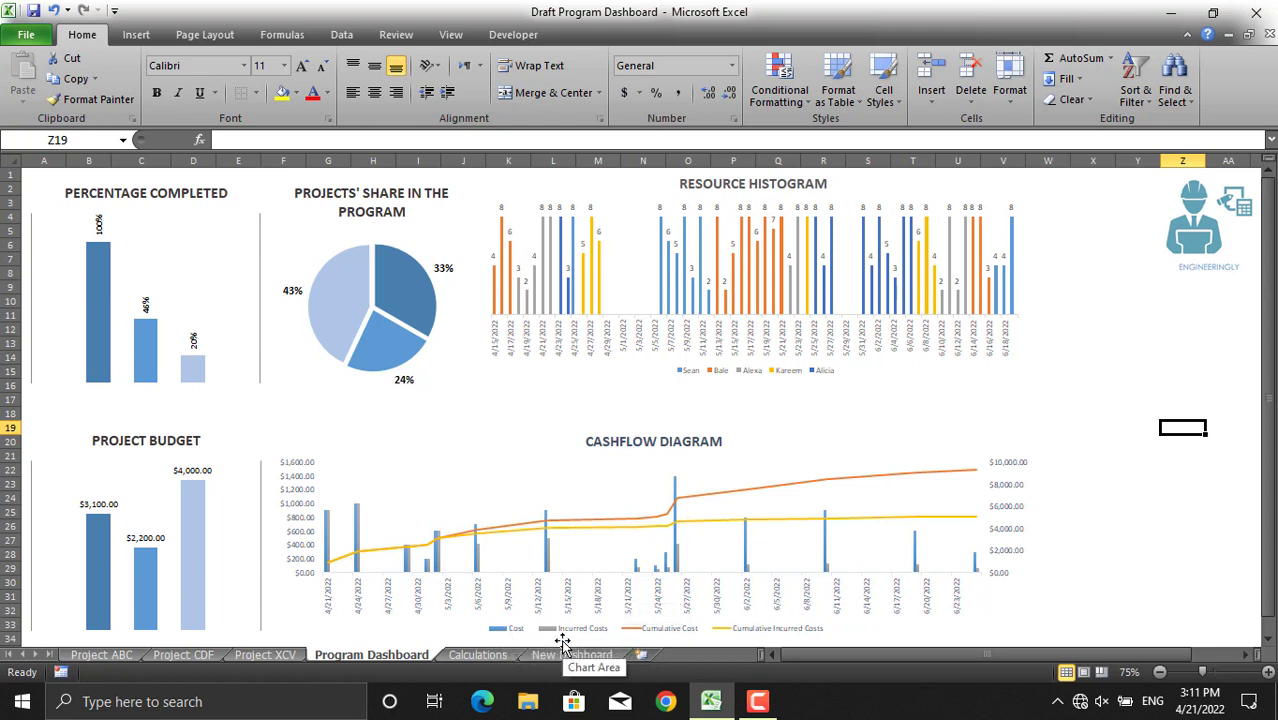
{"action": "left_click", "coordinate": [478, 654]}
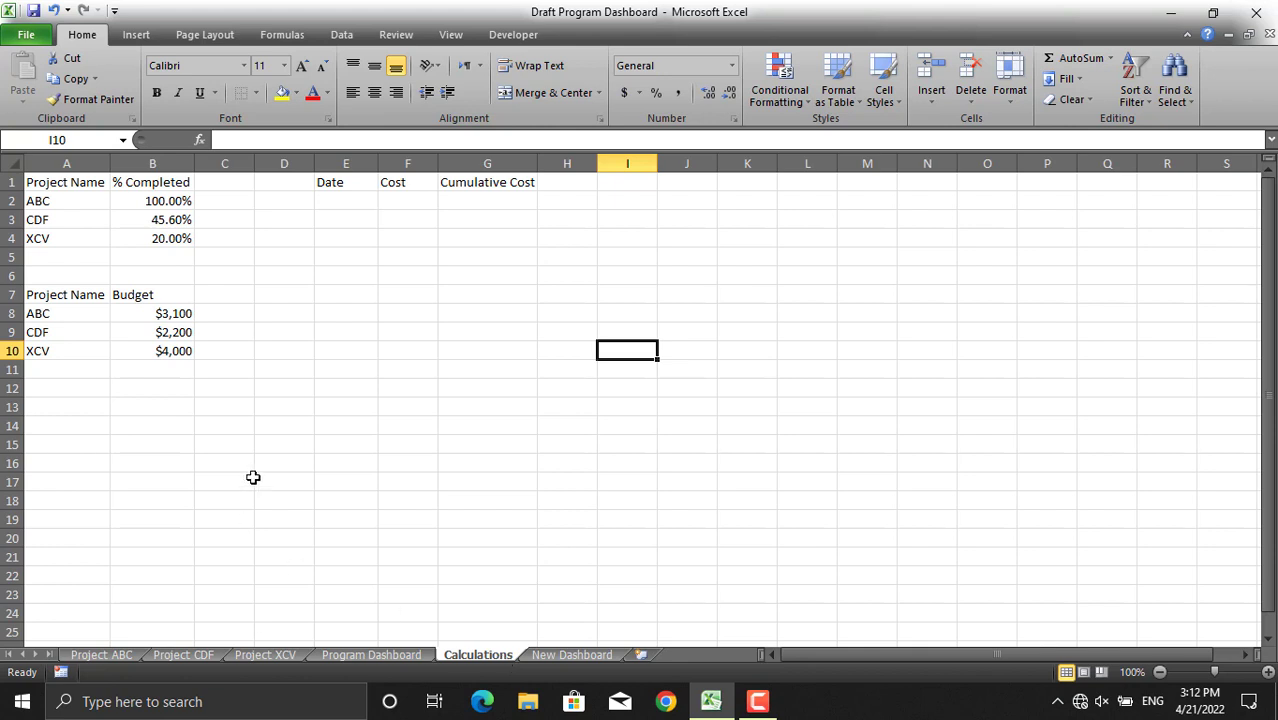
{"action": "left_click", "coordinate": [344, 204]}
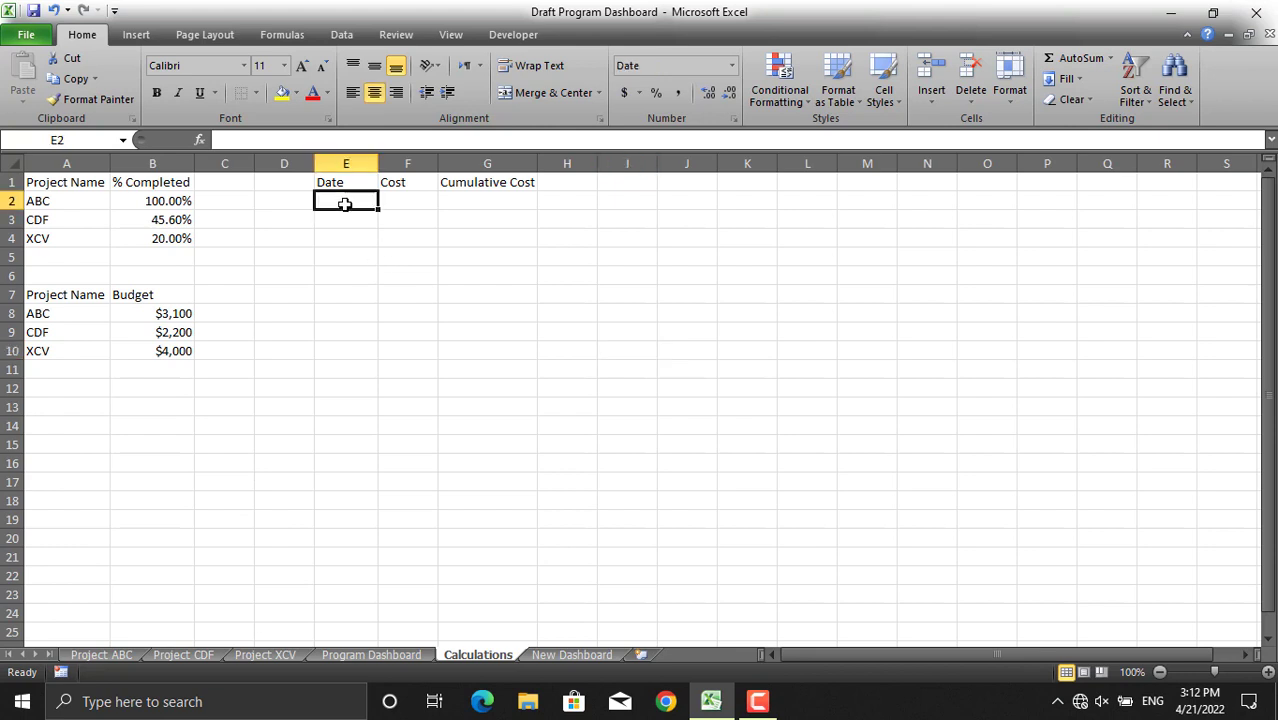
{"action": "type", "text": "="}
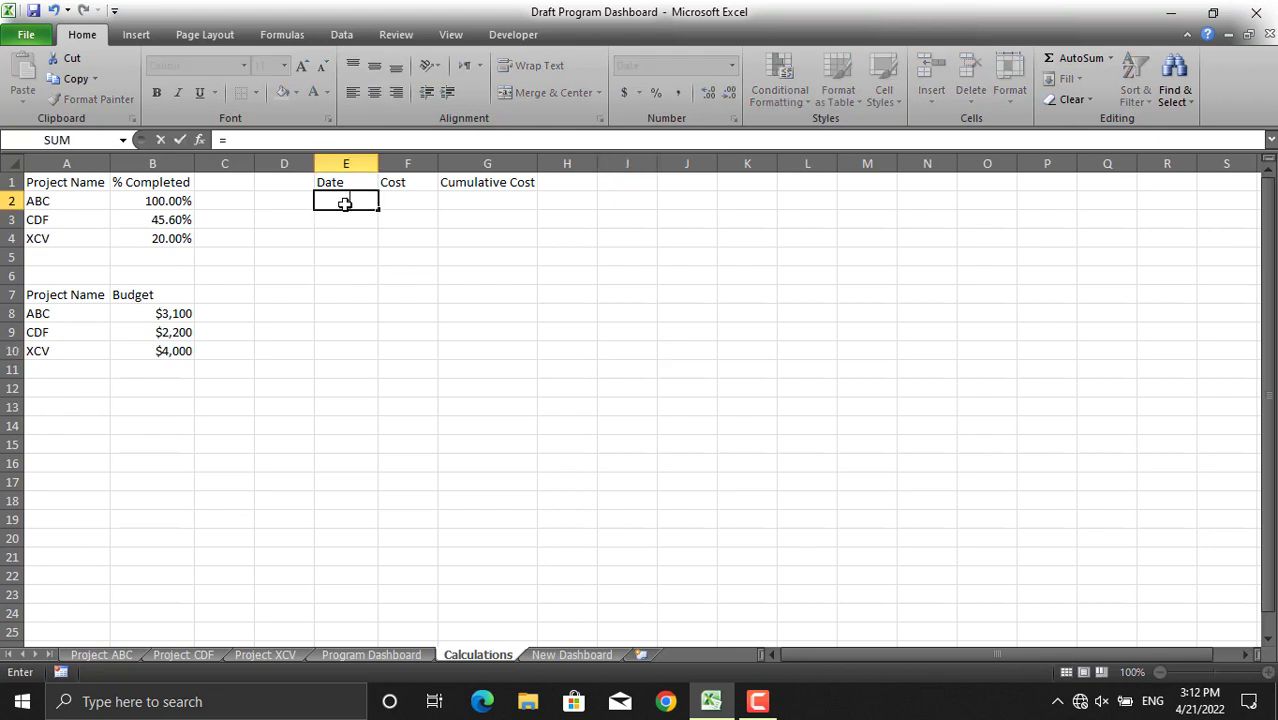
{"action": "left_click", "coordinate": [110, 657]}
{"action": "left_click", "coordinate": [270, 314]}
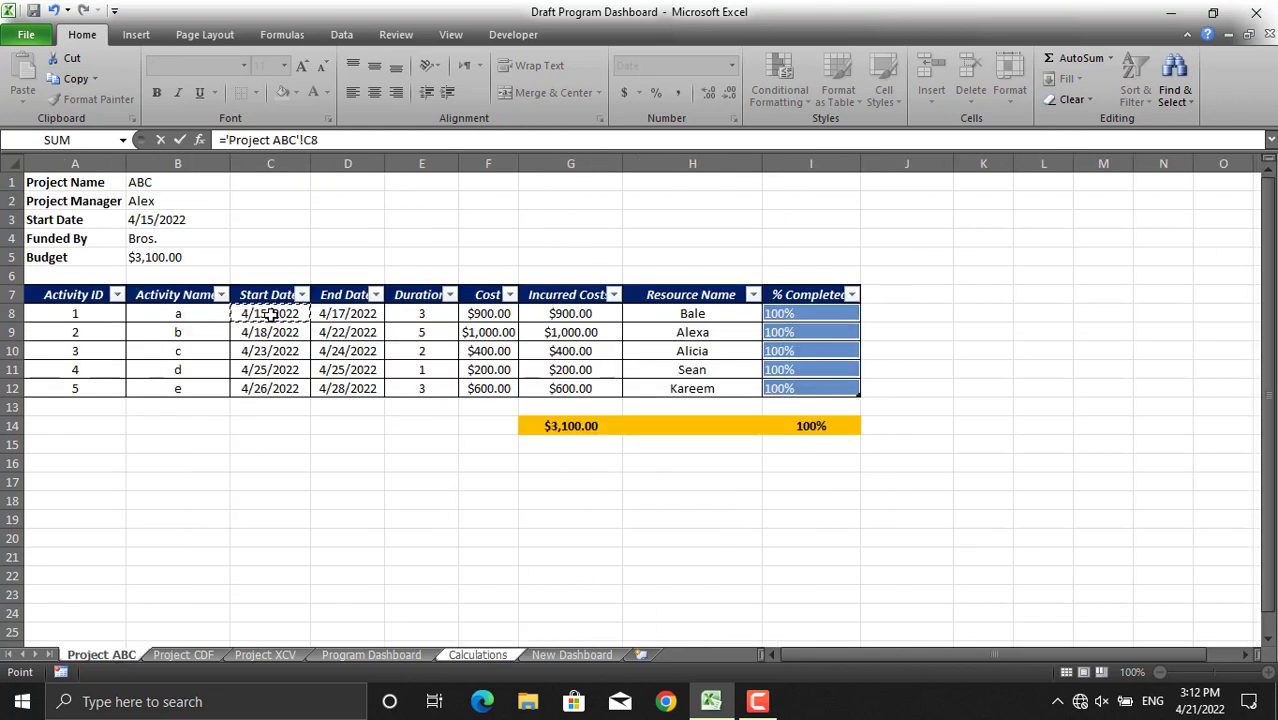
{"action": "key", "text": "Return"}
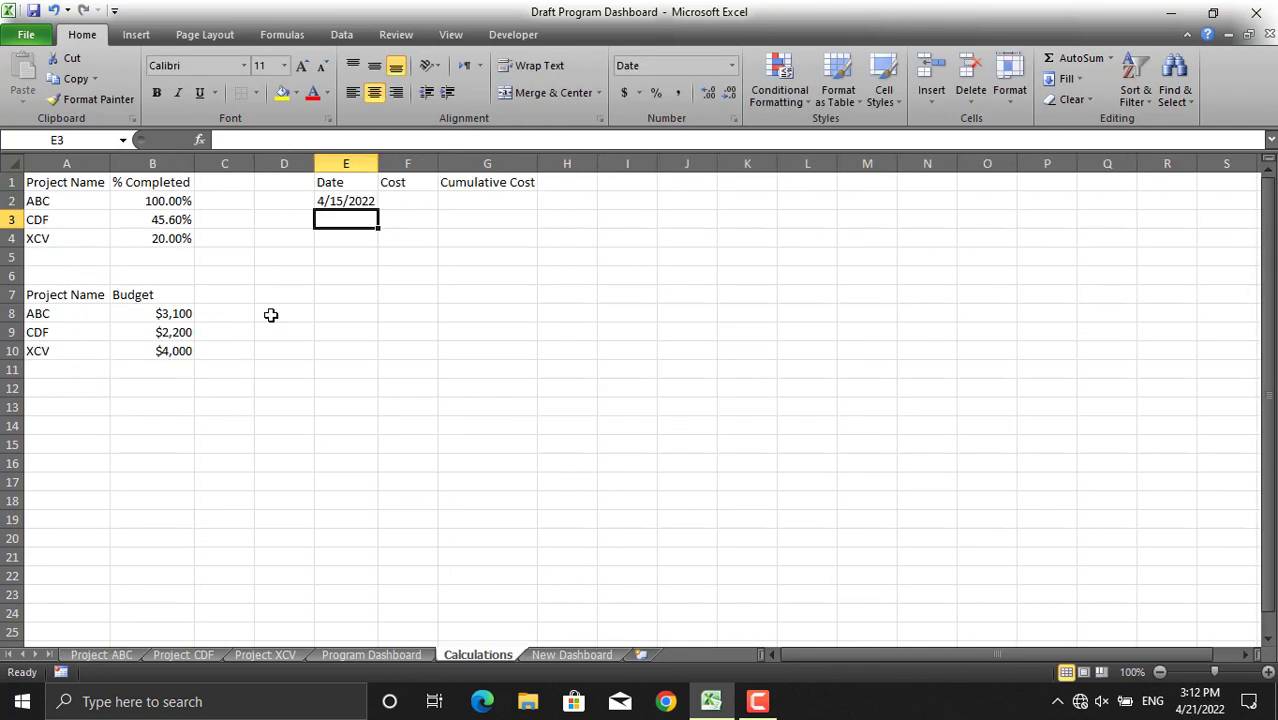
{"action": "left_click", "coordinate": [362, 200]}
{"action": "left_click_drag", "start_coordinate": [378, 209], "coordinate": [378, 284]}
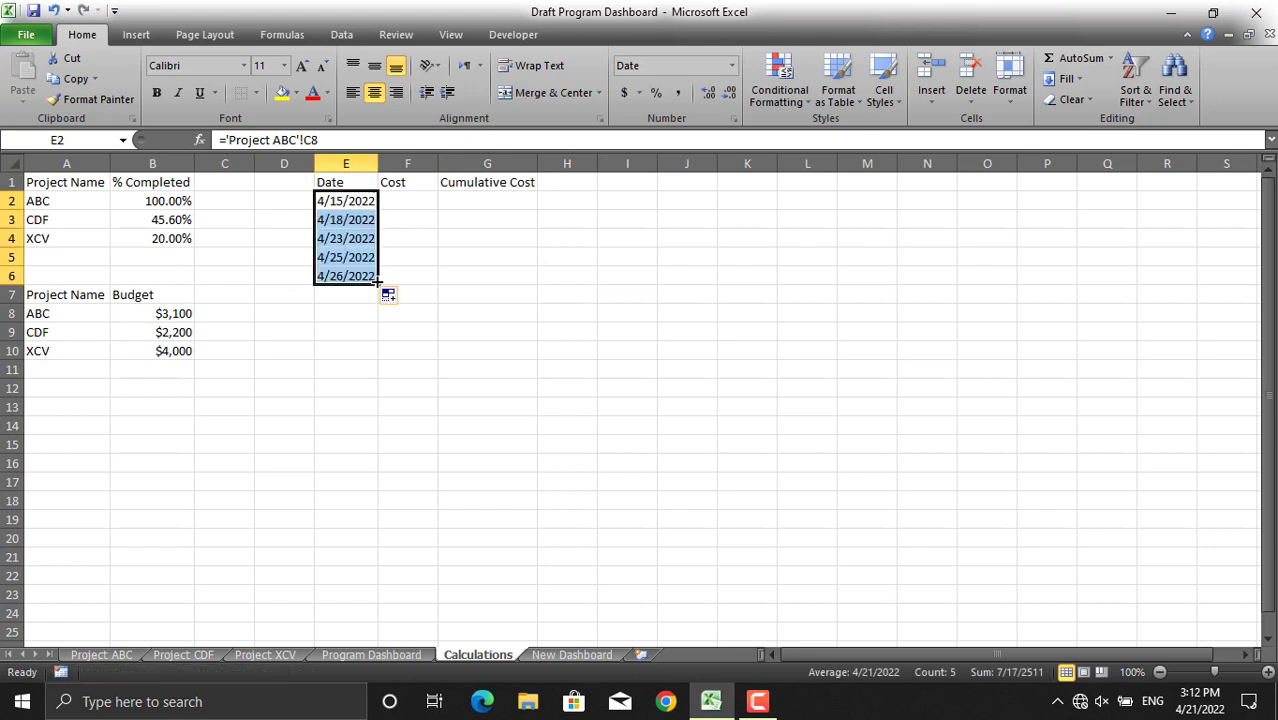
- Link the Project CDF activity start dates C8:C12 into the Date column, cells E7:E11
{"action": "left_click", "coordinate": [105, 654]}
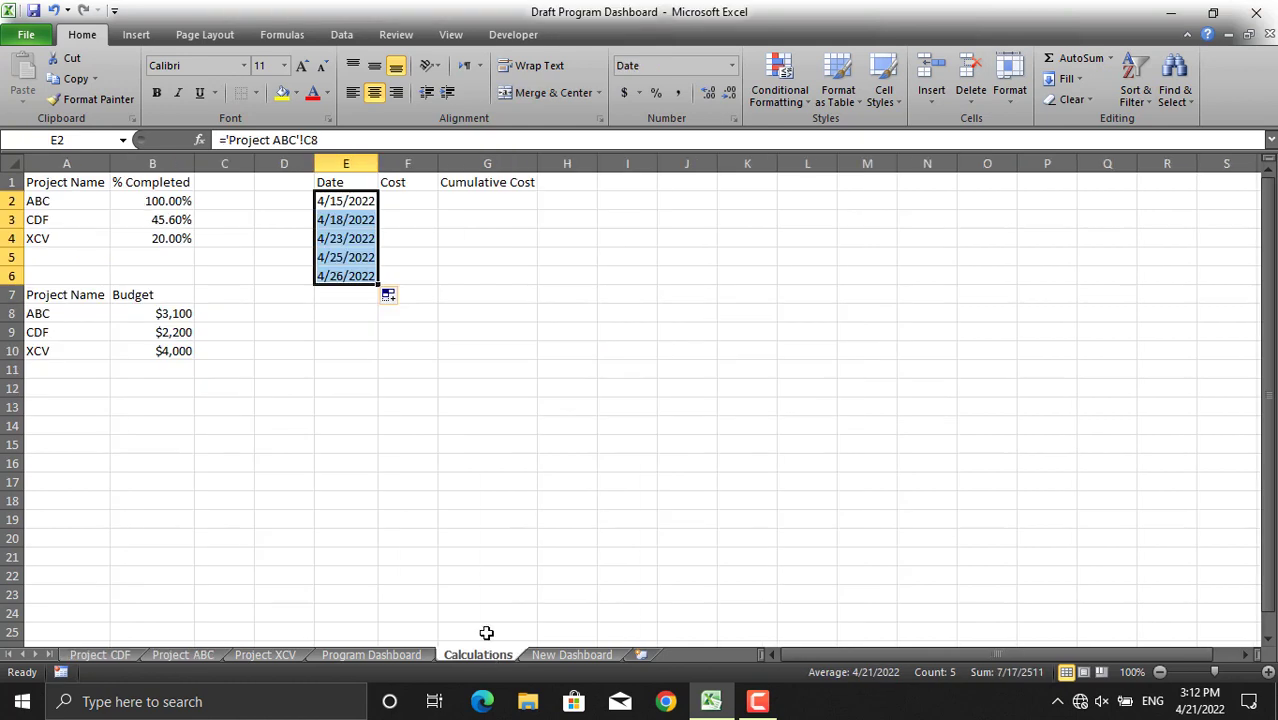
{"action": "left_click_drag", "start_coordinate": [378, 285], "coordinate": [379, 338]}
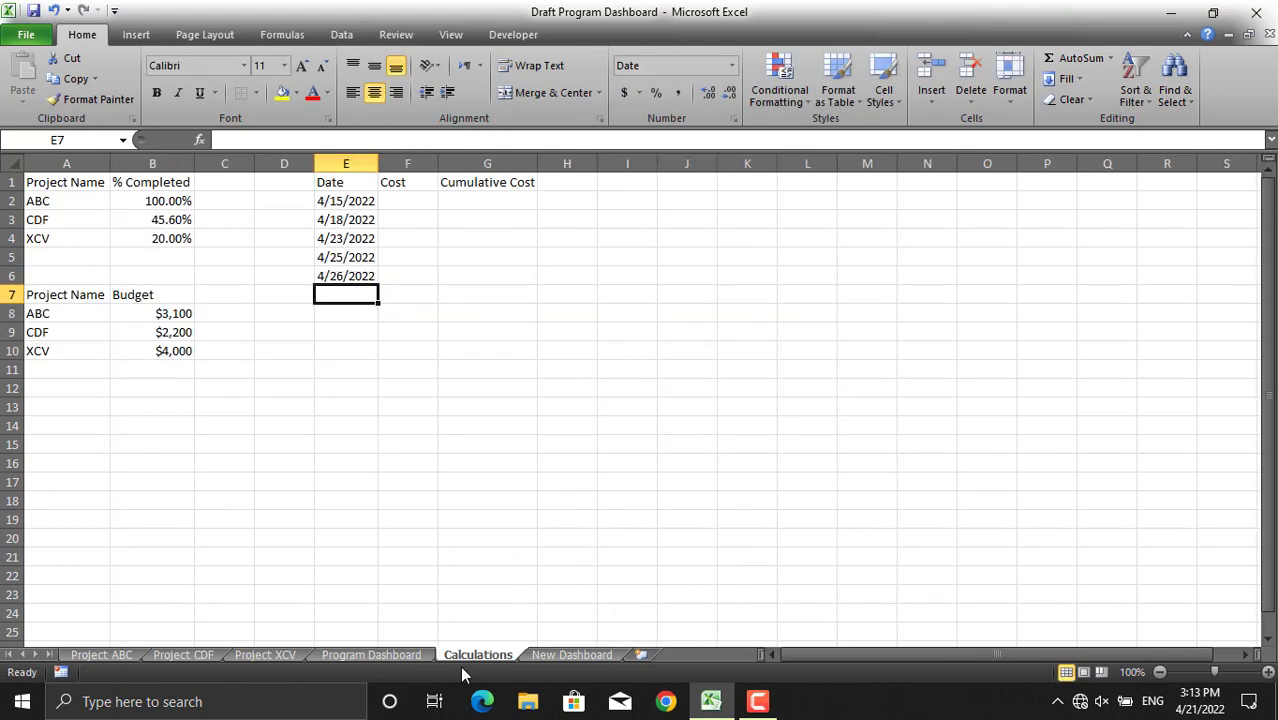
{"action": "type", "text": "="}
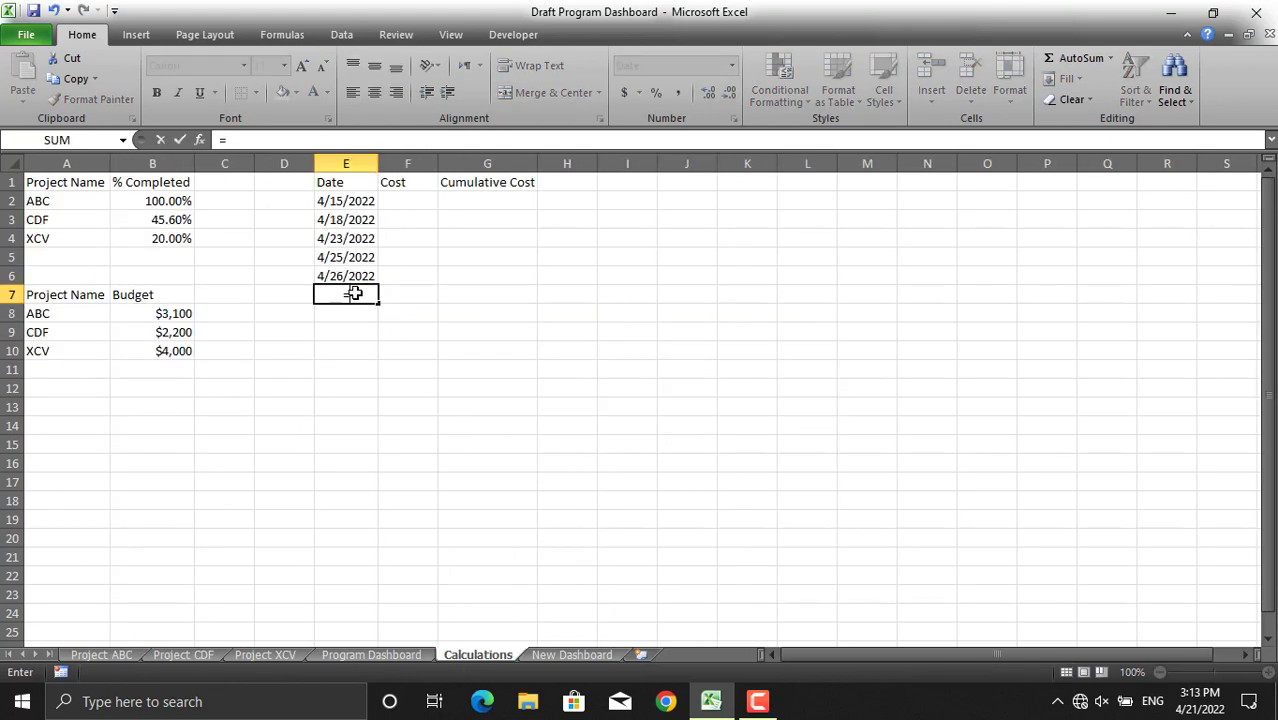
{"action": "left_click", "coordinate": [185, 655]}
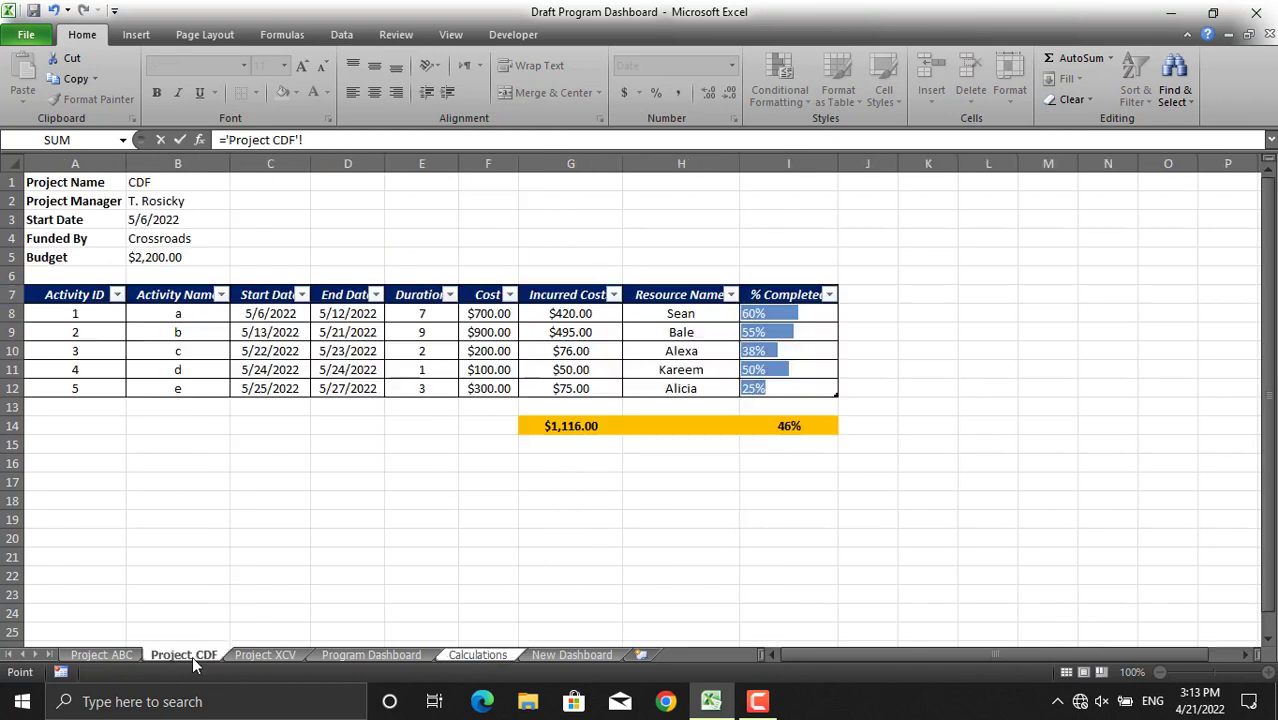
{"action": "left_click", "coordinate": [272, 313]}
{"action": "key", "text": "Return"}
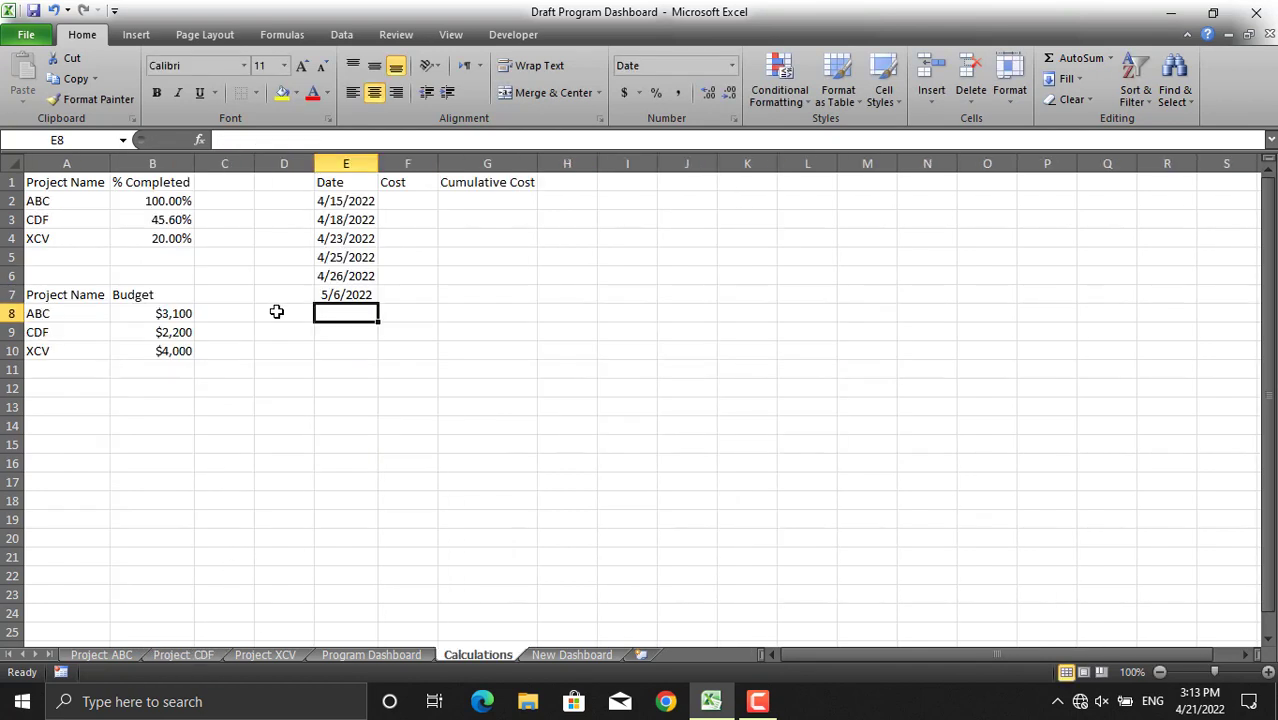
{"action": "left_click", "coordinate": [370, 292]}
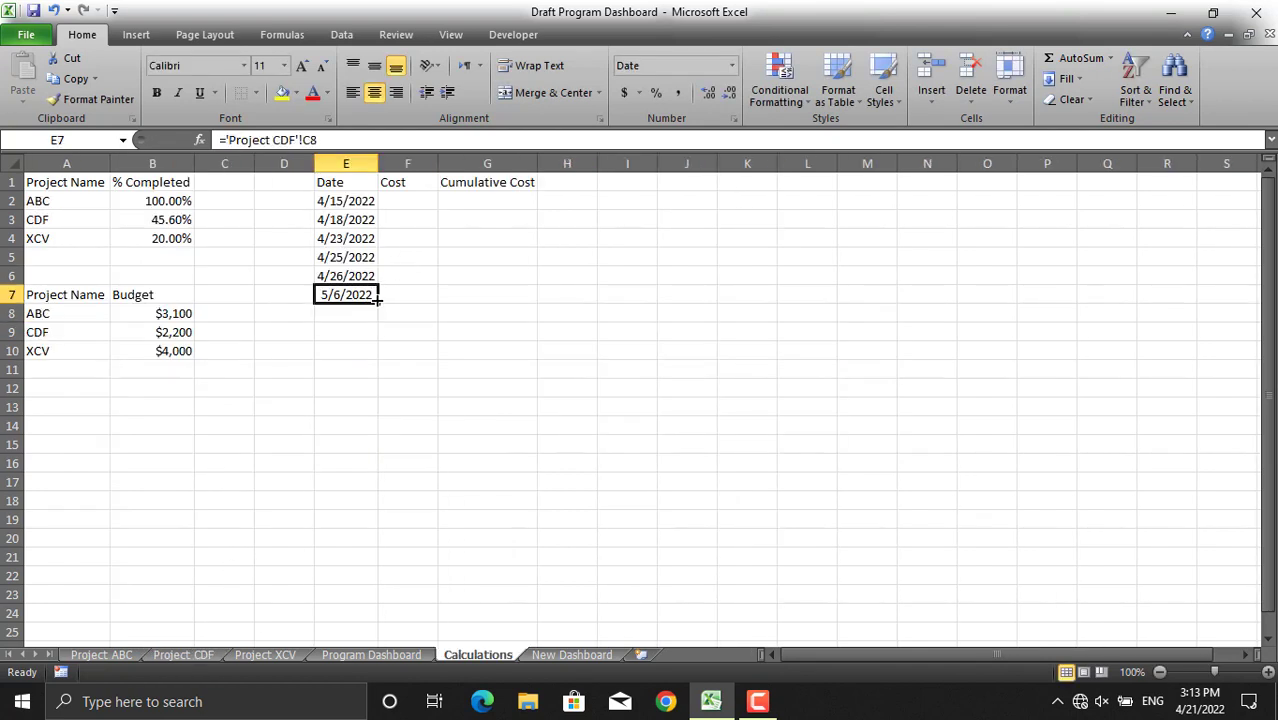
{"action": "left_click_drag", "start_coordinate": [378, 302], "coordinate": [376, 375]}
- Link the Project XCV activity start dates C8:C12 into the Date column, cells E12:E16
{"action": "left_click", "coordinate": [362, 388]}
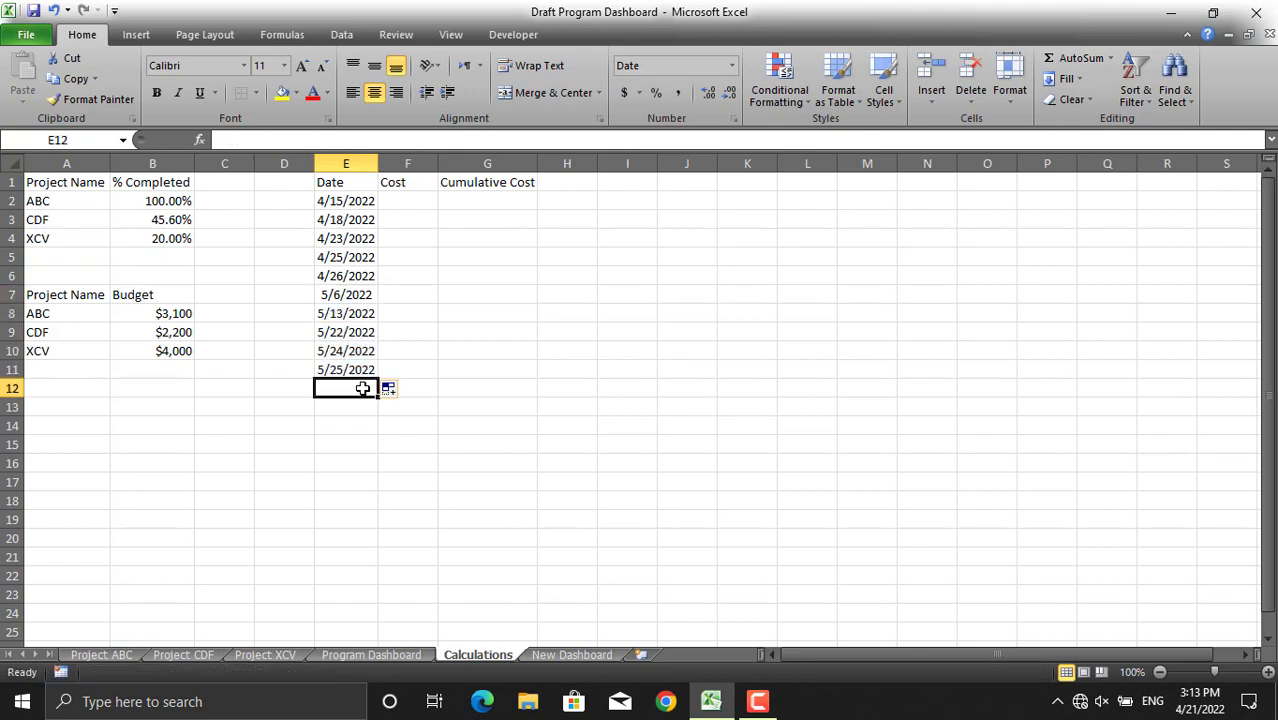
{"action": "type", "text": "="}
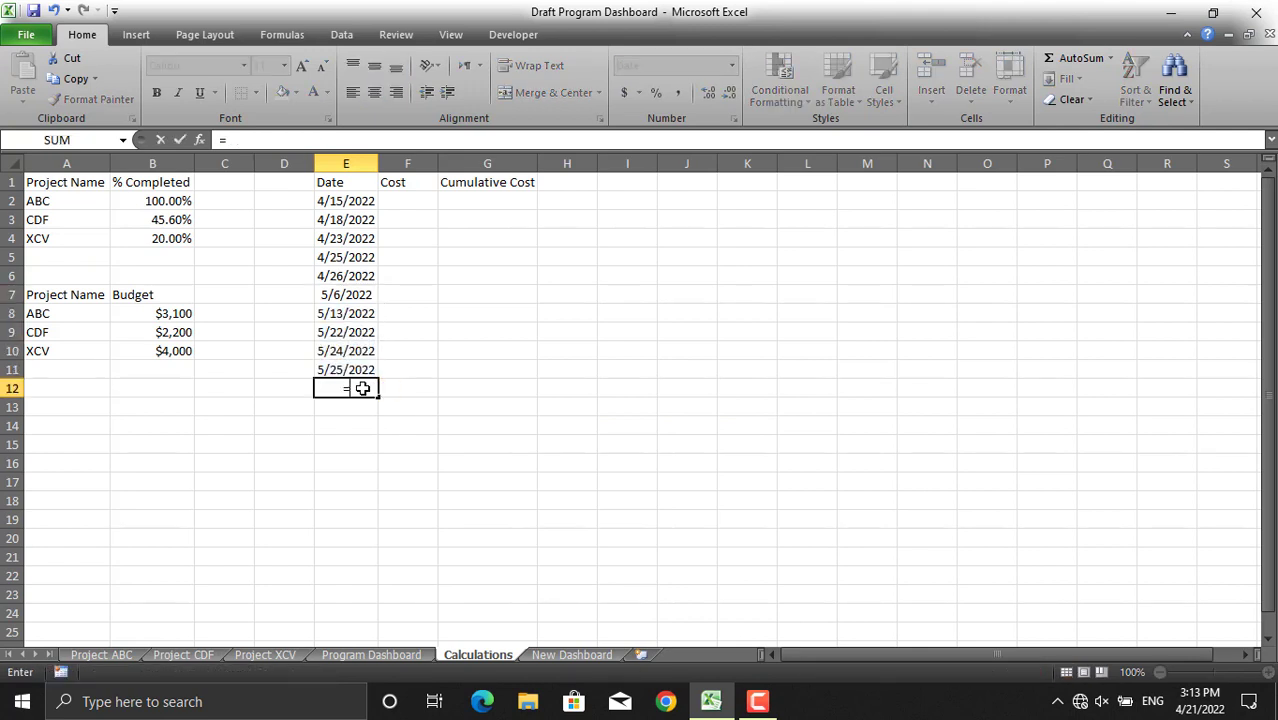
{"action": "left_click", "coordinate": [268, 655]}
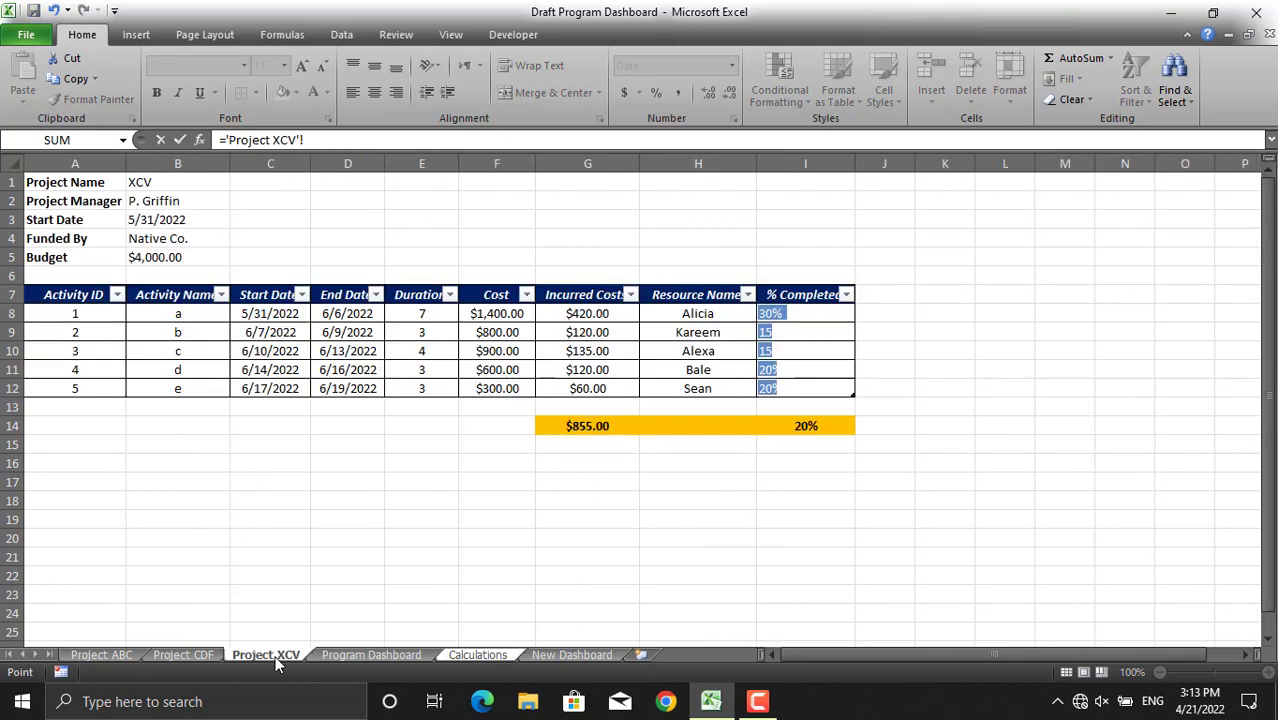
{"action": "left_click", "coordinate": [287, 314]}
{"action": "key", "text": "Return"}
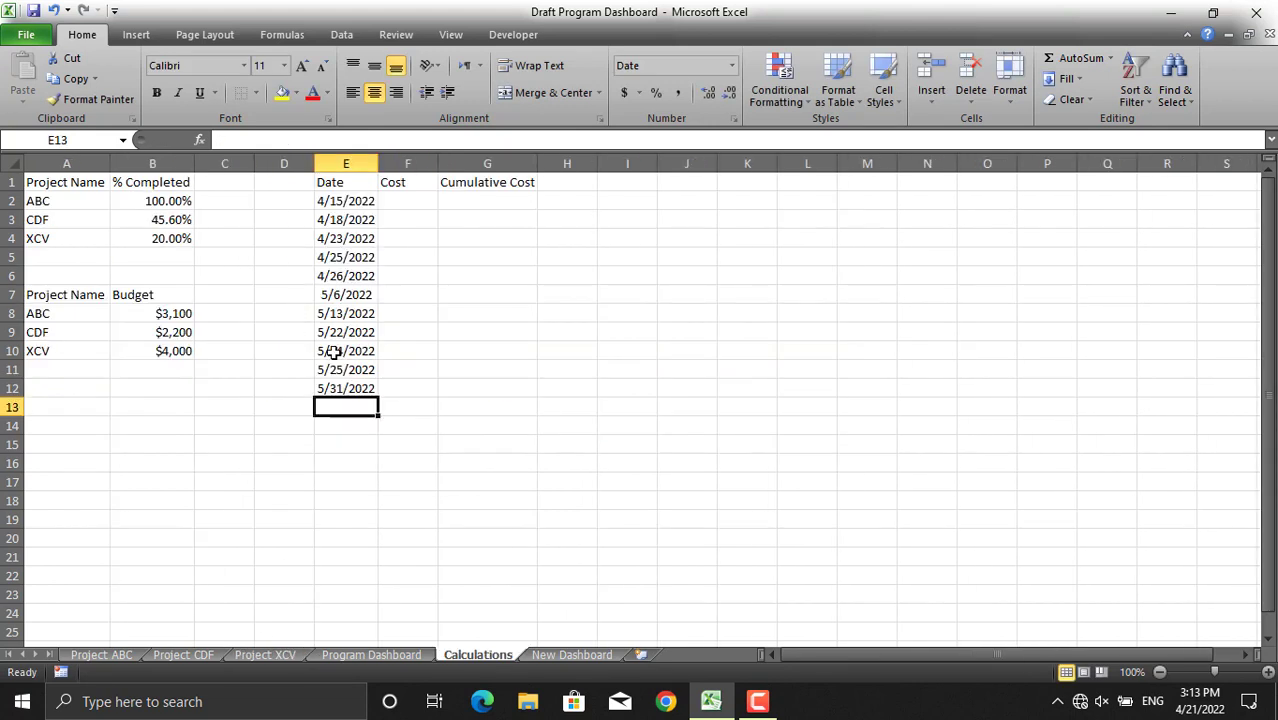
{"action": "left_click", "coordinate": [352, 385]}
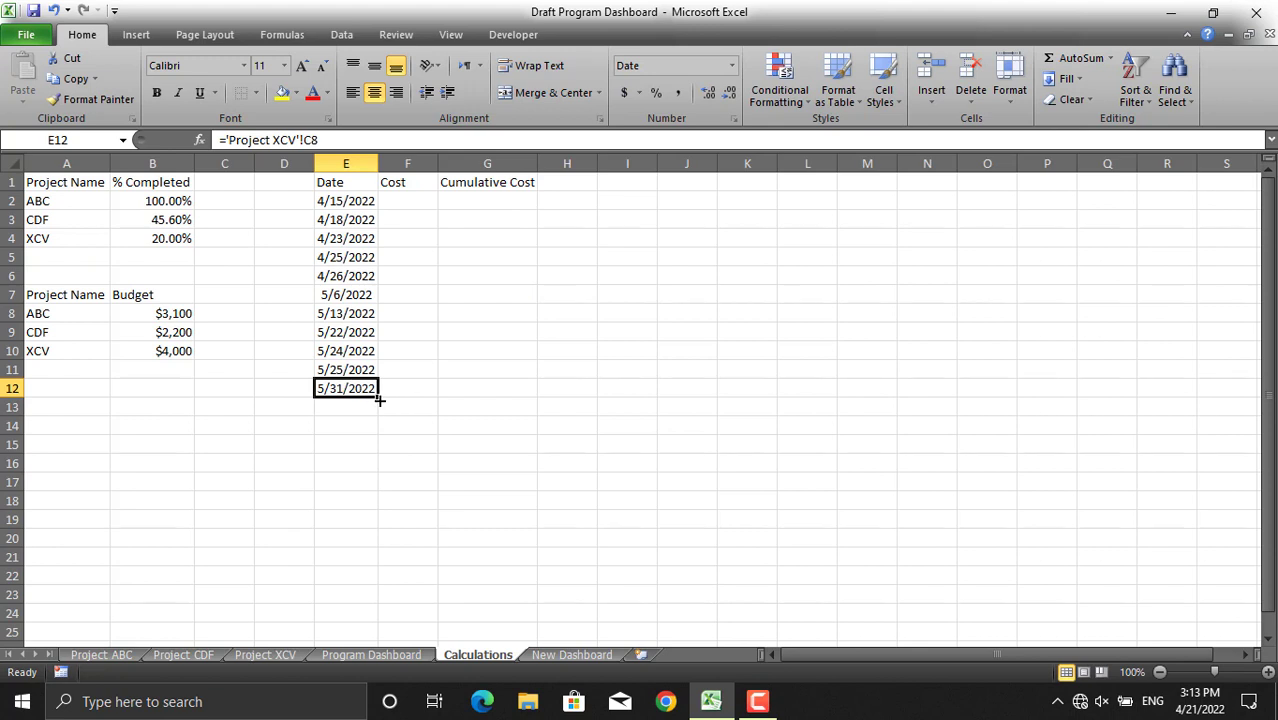
{"action": "left_click_drag", "start_coordinate": [379, 401], "coordinate": [380, 466]}
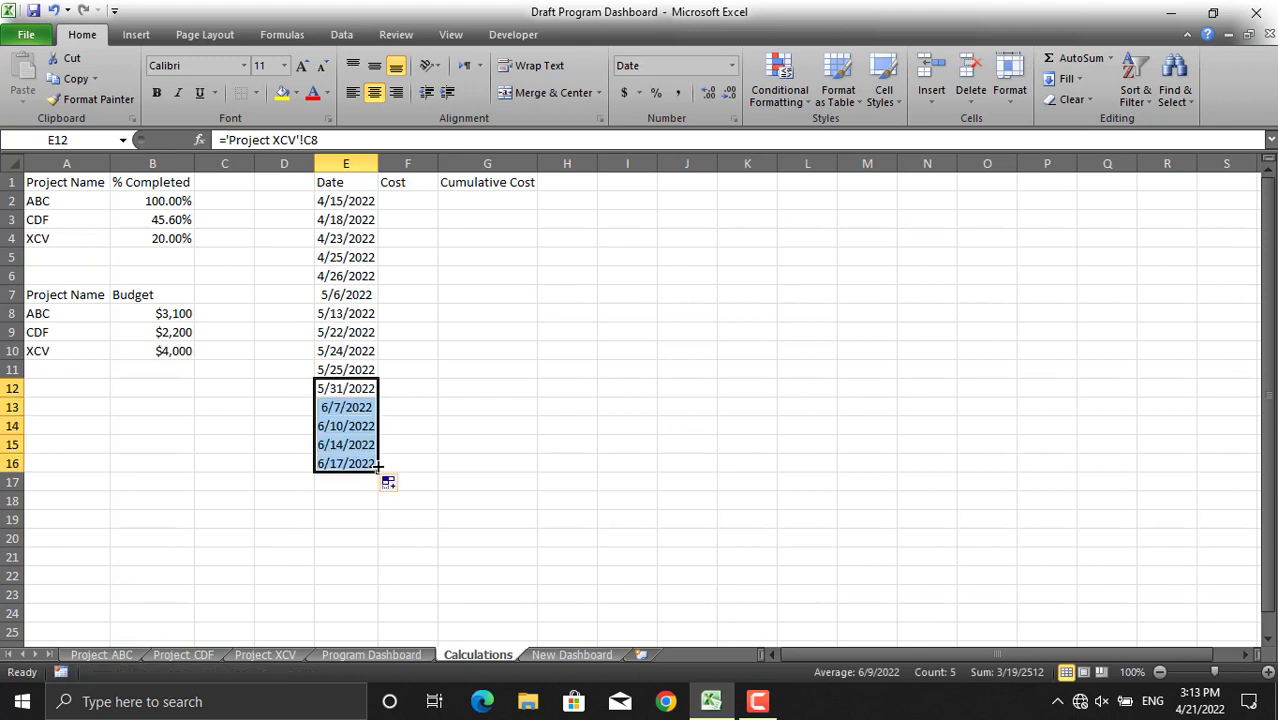
- Link the Project ABC activity costs F8:F12 into the Cost column, cells F2:F6
{"action": "left_click", "coordinate": [421, 204]}
{"action": "type", "text": "="}
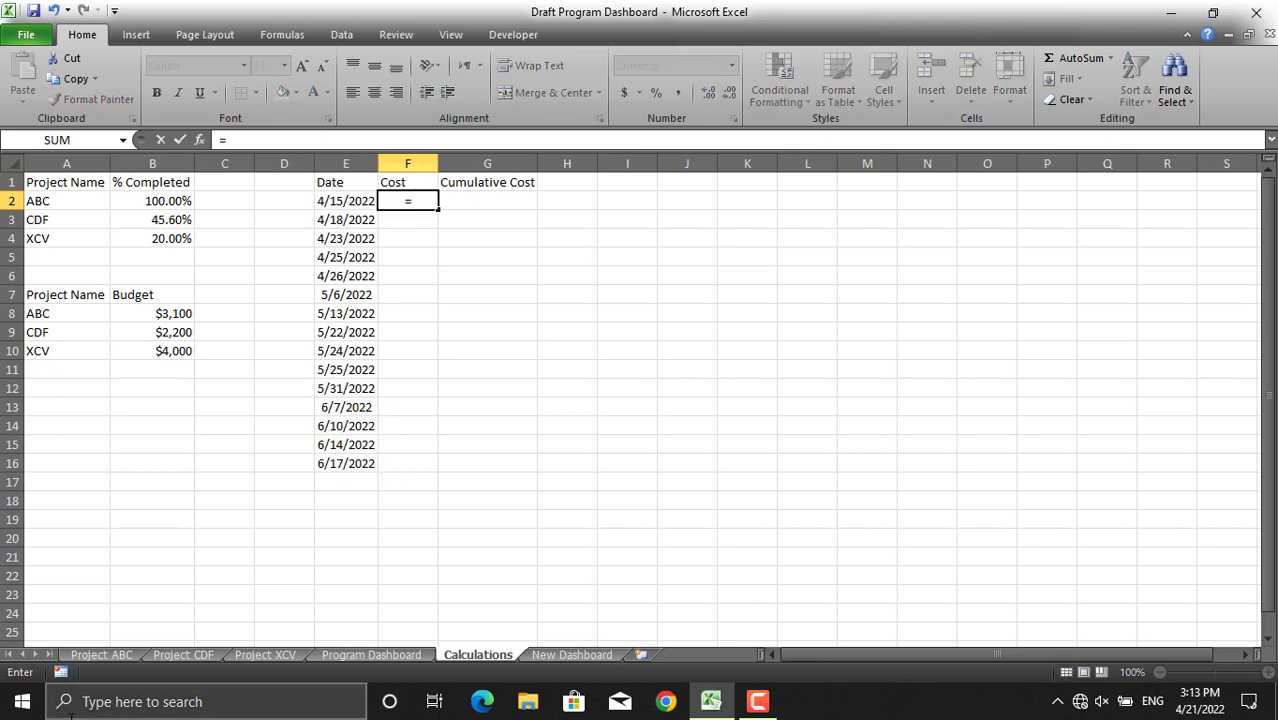
{"action": "left_click", "coordinate": [84, 656]}
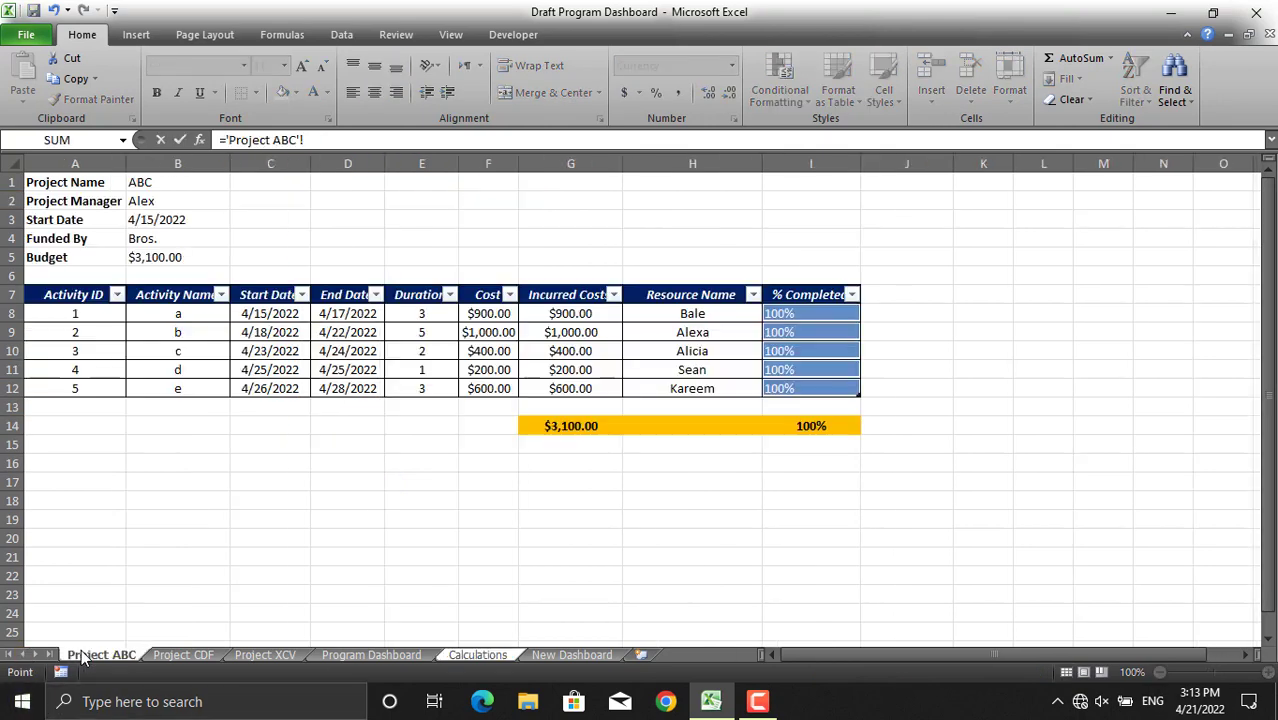
{"action": "left_click", "coordinate": [491, 315]}
{"action": "key", "text": "Return"}
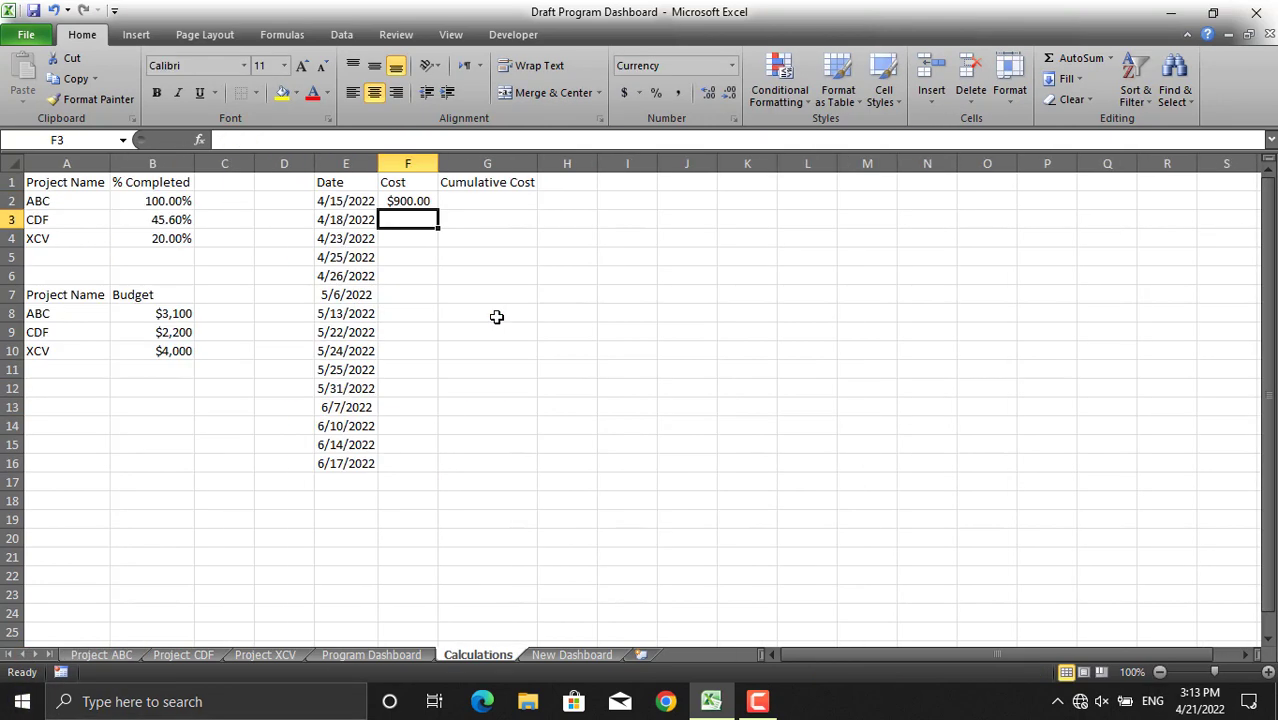
{"action": "left_click", "coordinate": [407, 201]}
{"action": "left_click_drag", "start_coordinate": [441, 208], "coordinate": [441, 285]}
- Link F7 of the Cost column to the first activity cost, cell F8, on the Project CDF sheet
{"action": "left_click", "coordinate": [414, 293]}
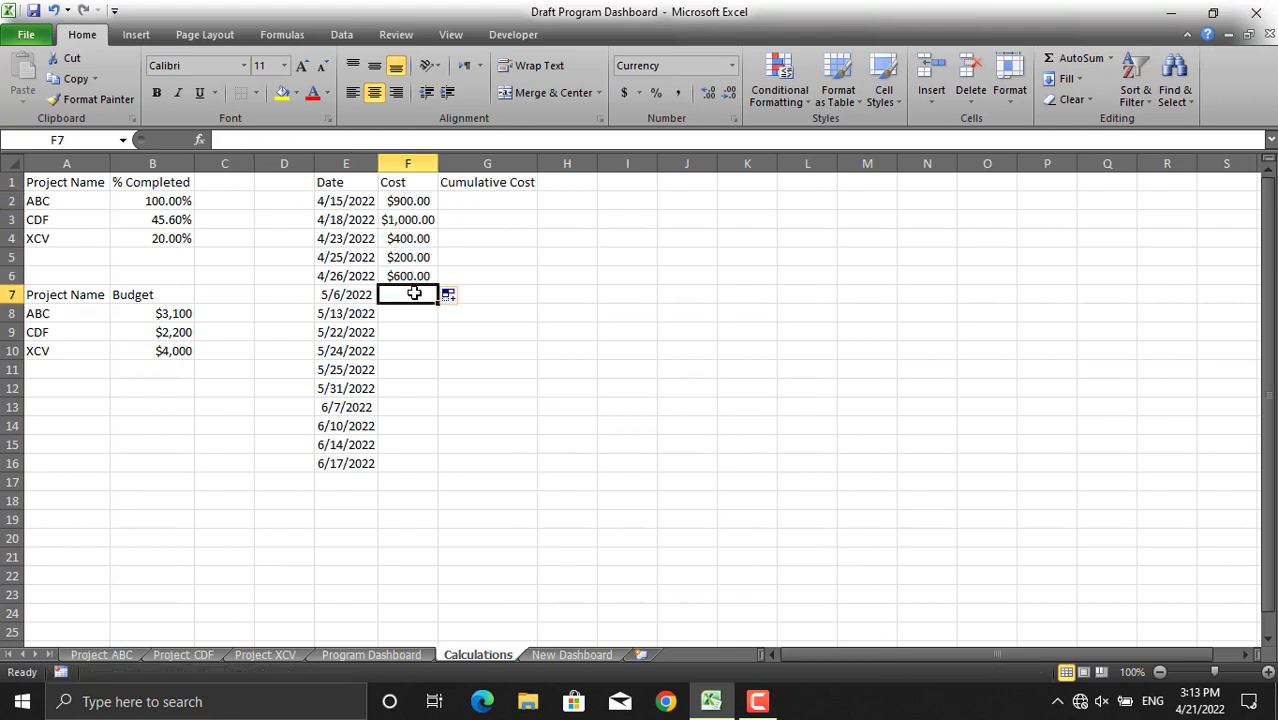
{"action": "type", "text": "="}
{"action": "left_click", "coordinate": [199, 654]}
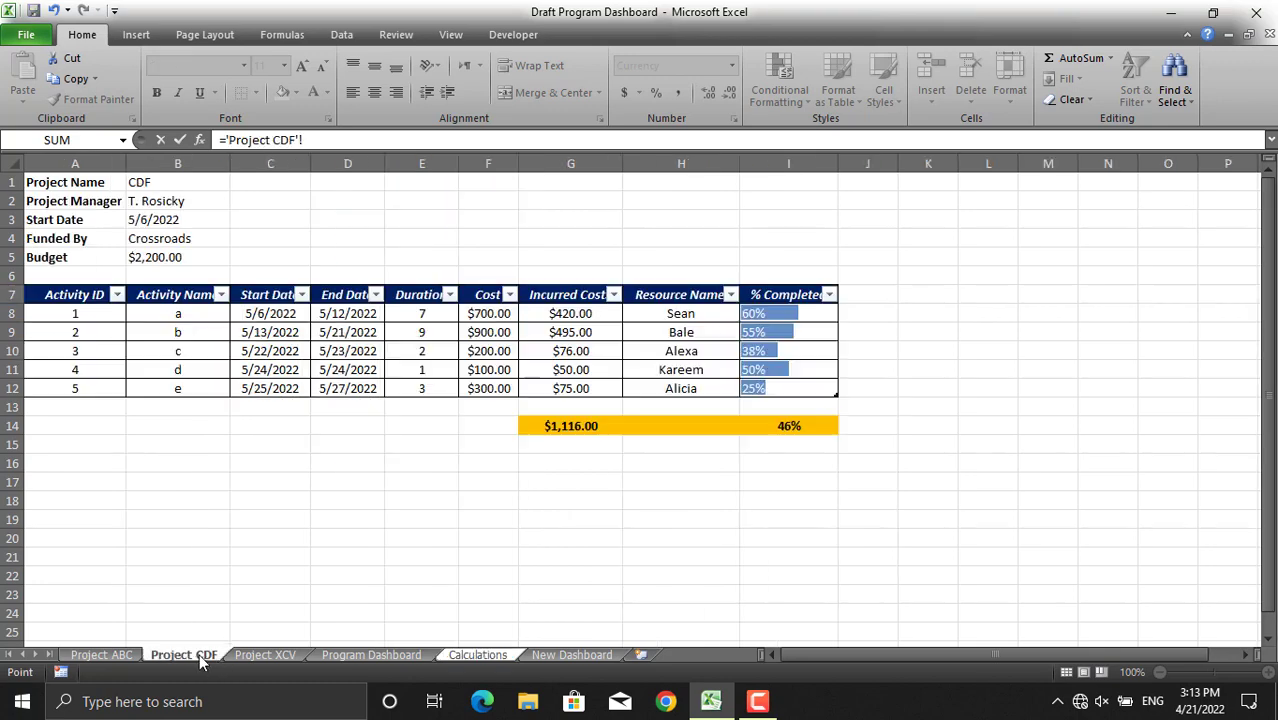
{"action": "left_click", "coordinate": [492, 325]}
{"action": "left_click", "coordinate": [497, 314]}
{"action": "key", "text": "Return"}
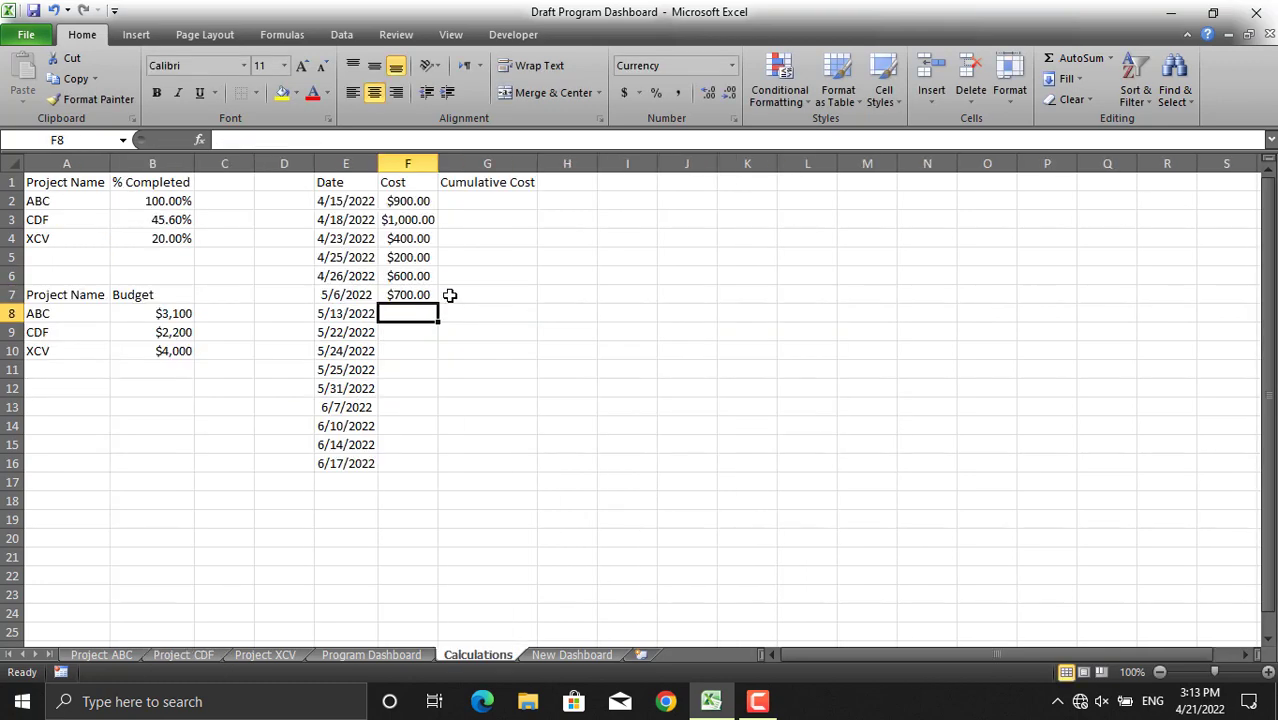
{"action": "left_click", "coordinate": [420, 294]}
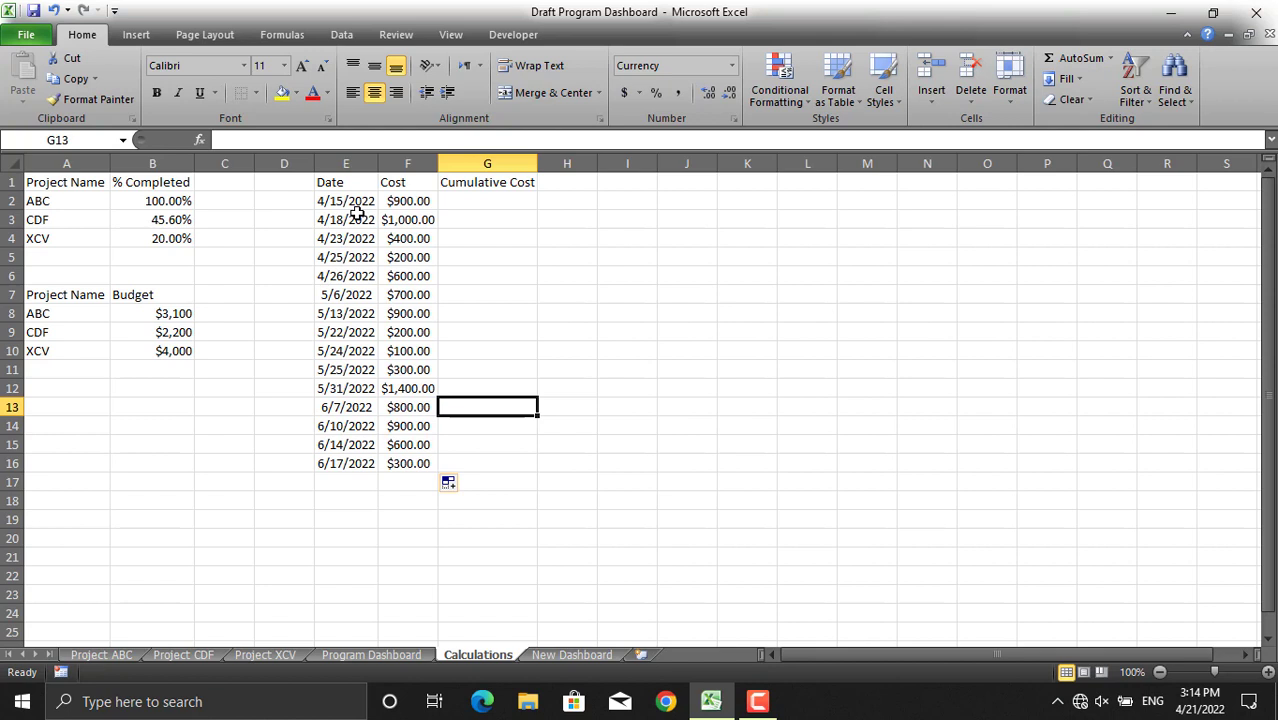
- Enter the running-total formula =SUM($F$2:F2) in cell G2 of the Cumulative Cost column
{"action": "left_click", "coordinate": [454, 205]}
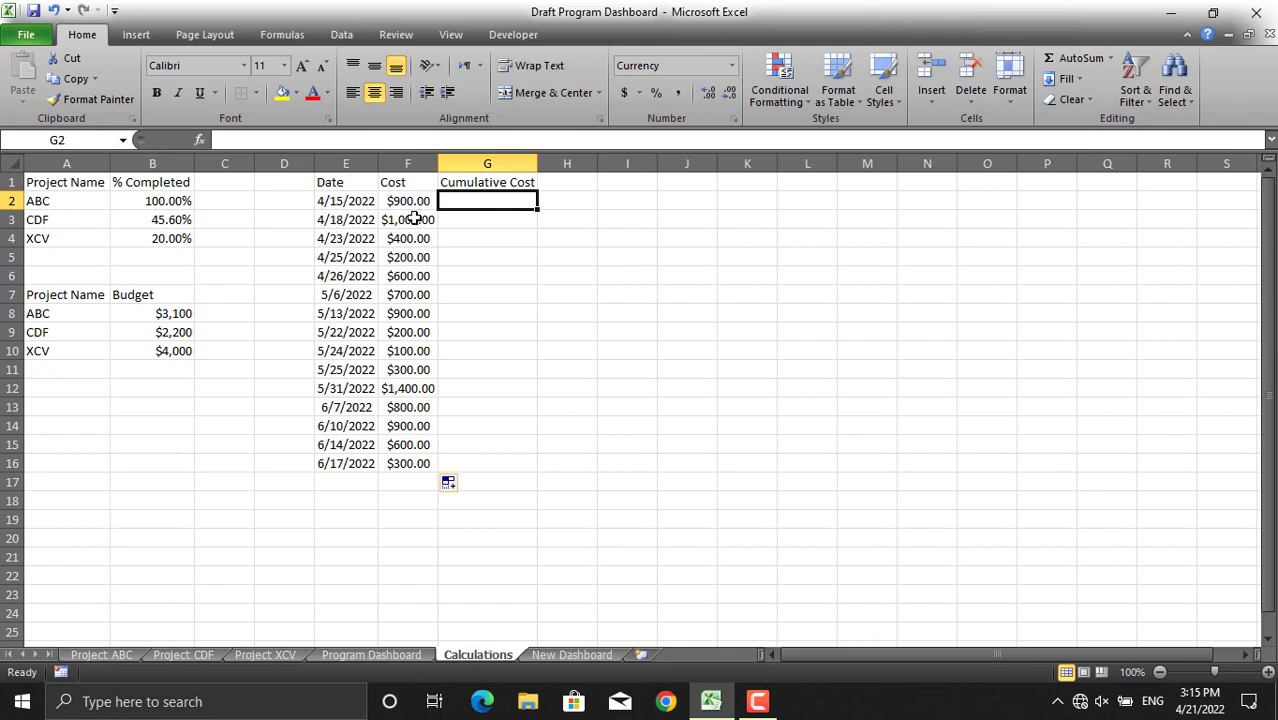
{"action": "left_click", "coordinate": [414, 219]}
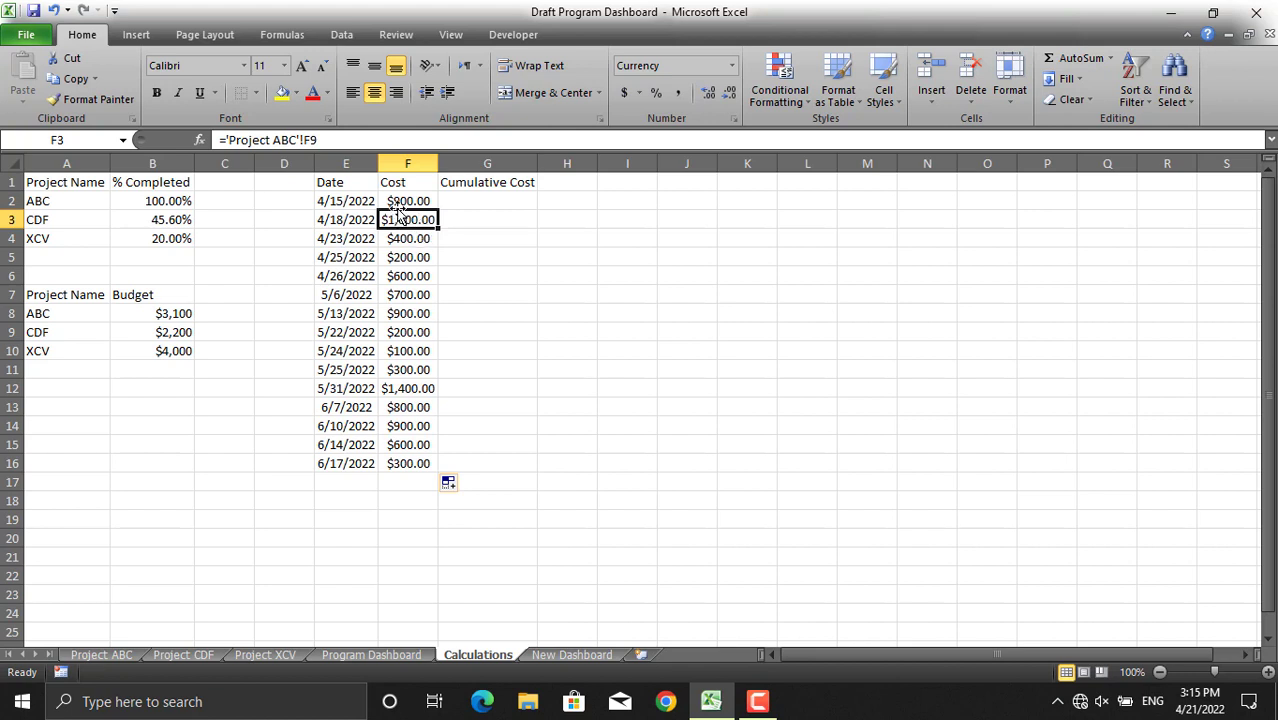
{"action": "left_click", "coordinate": [477, 203]}
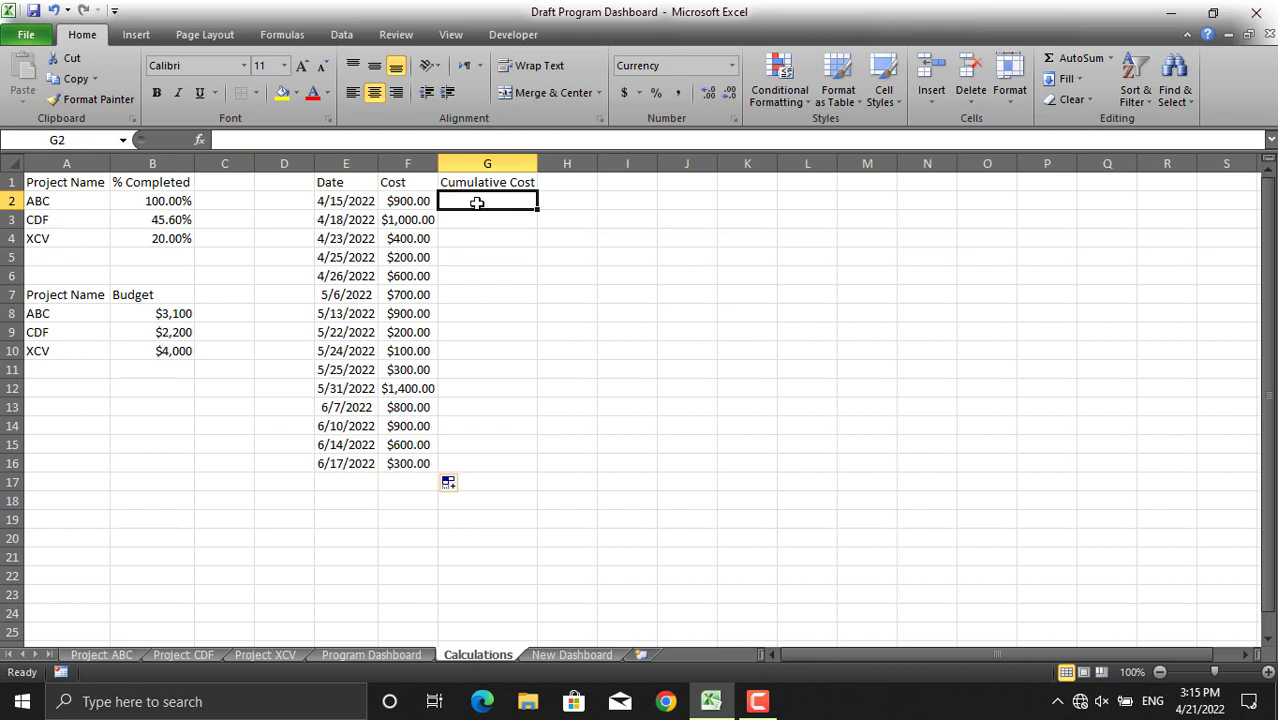
{"action": "type", "text": "="}
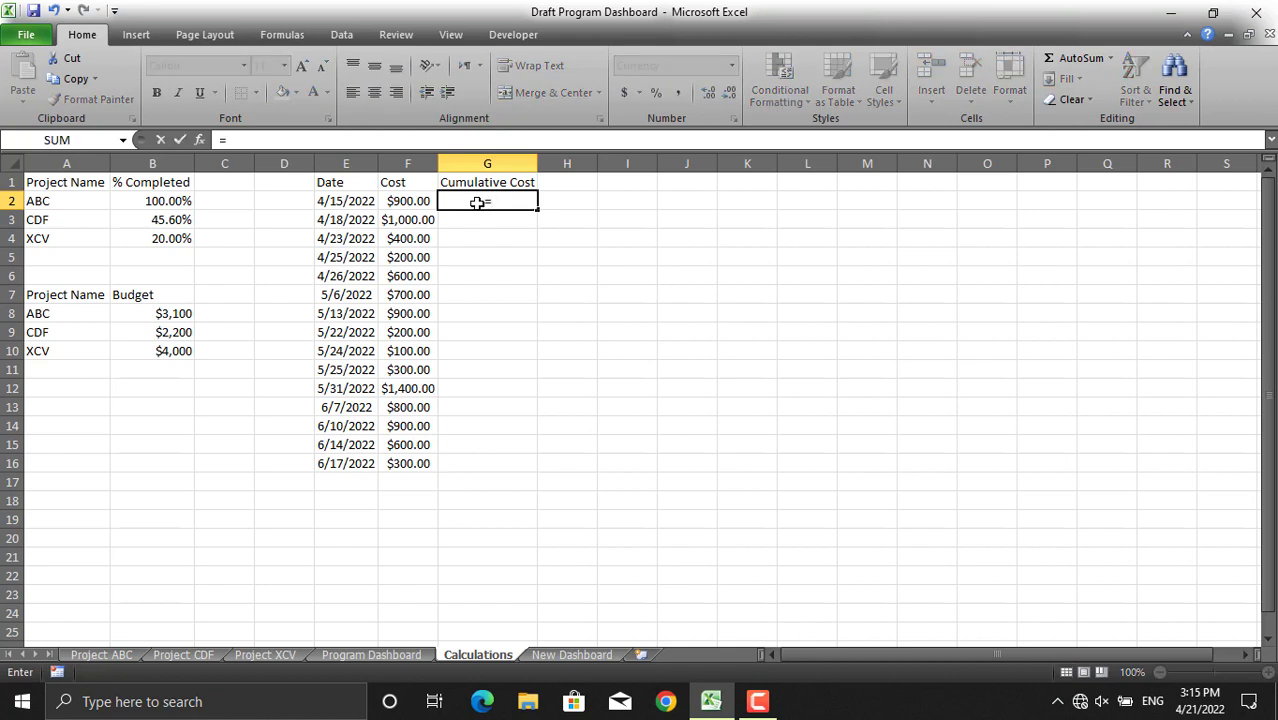
{"action": "type", "text": "sum("}
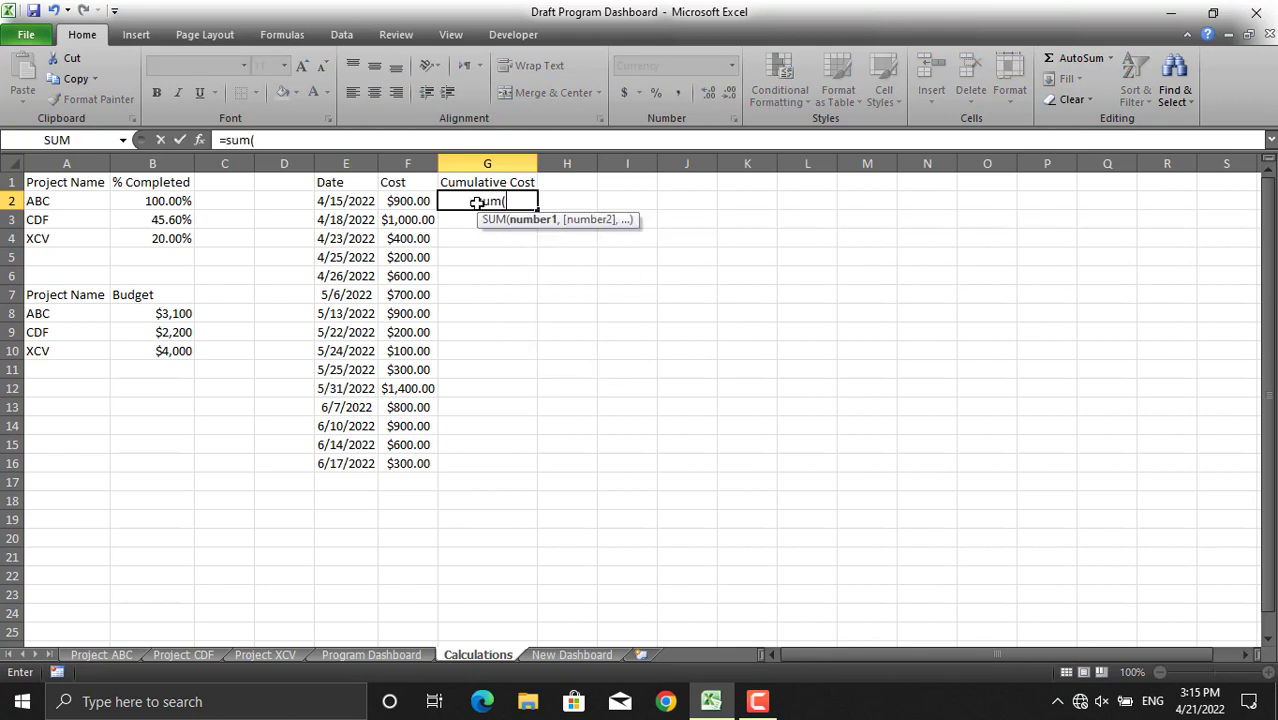
{"action": "left_click", "coordinate": [422, 201]}
{"action": "key", "text": "F8"}
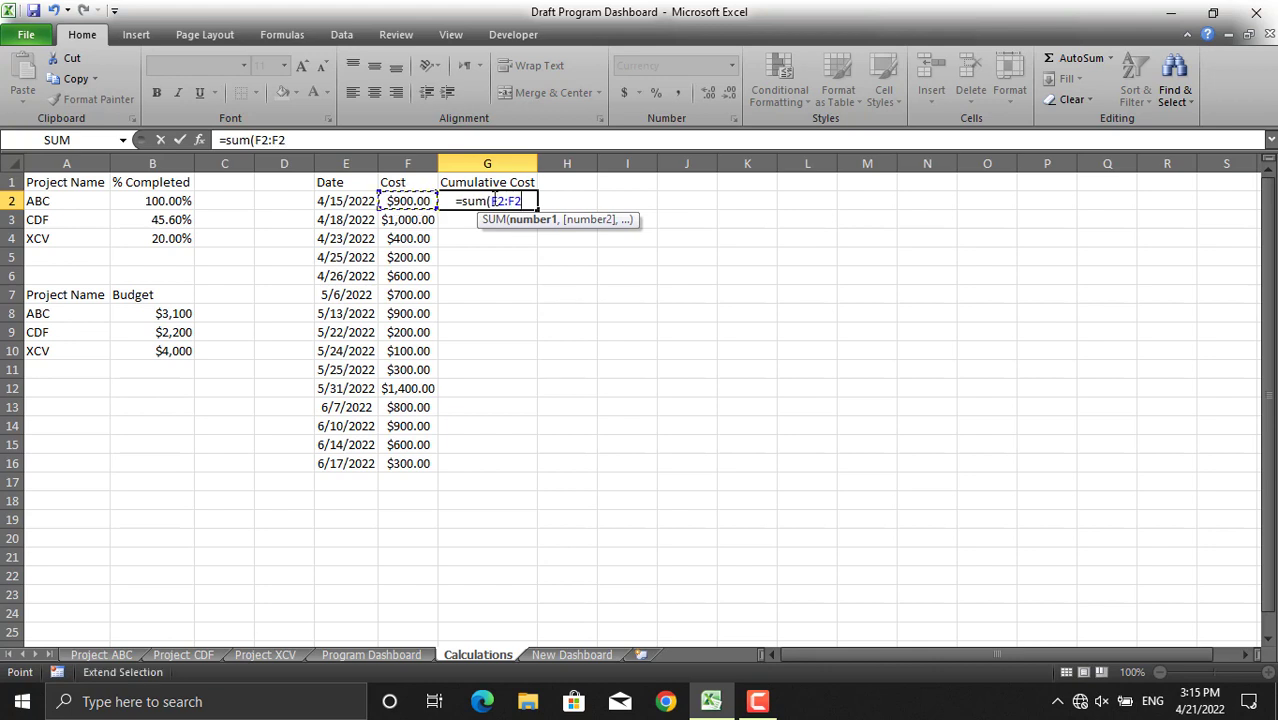
{"action": "double_click", "coordinate": [494, 200]}
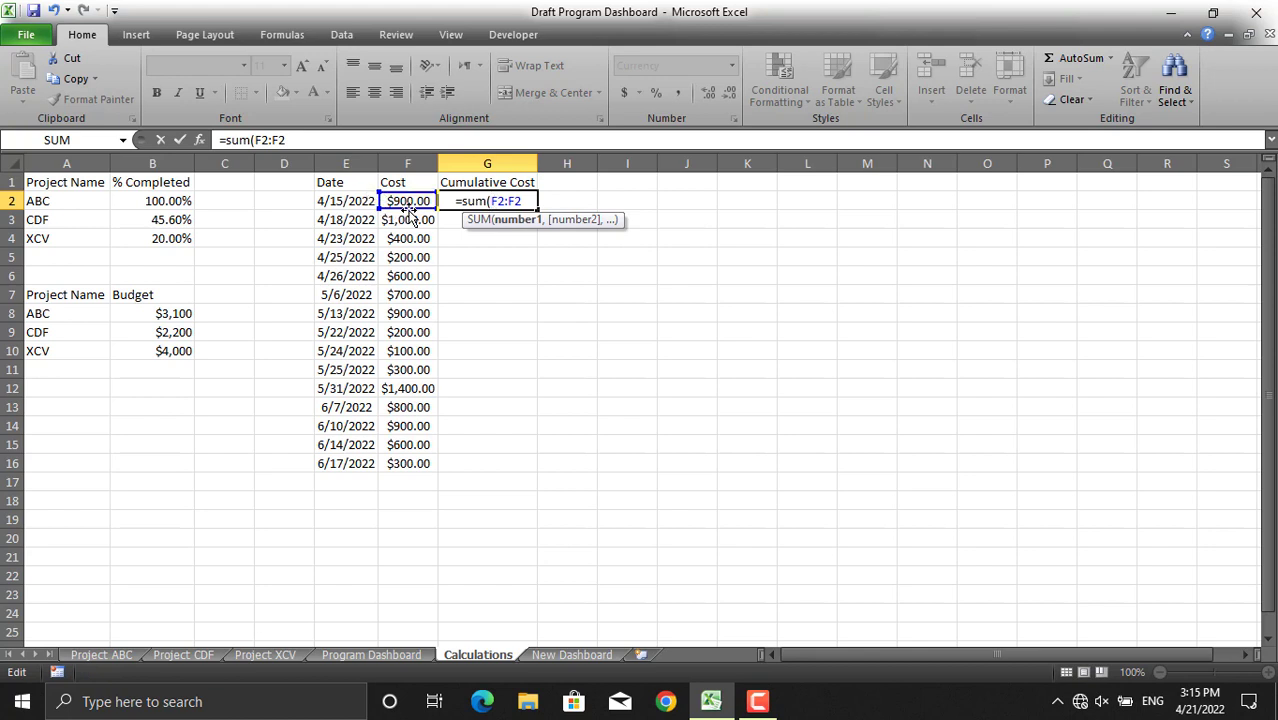
{"action": "type", "text": "$"}
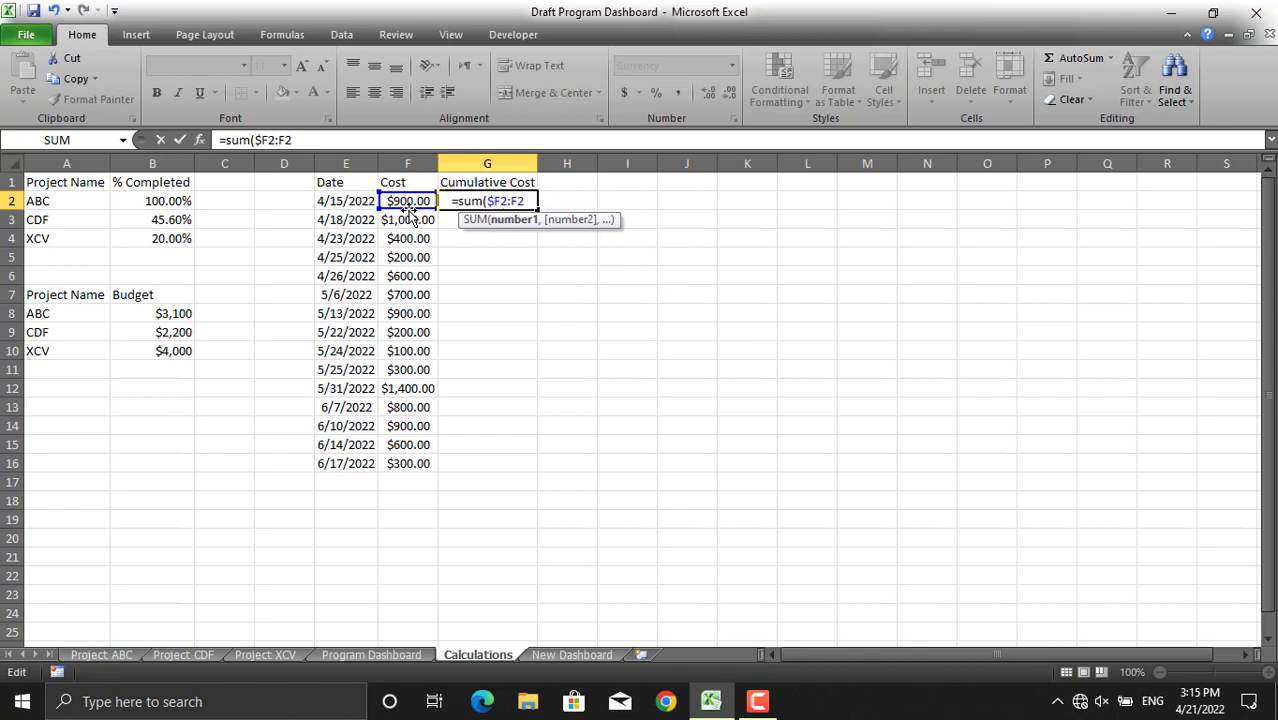
{"action": "type", "text": "$"}
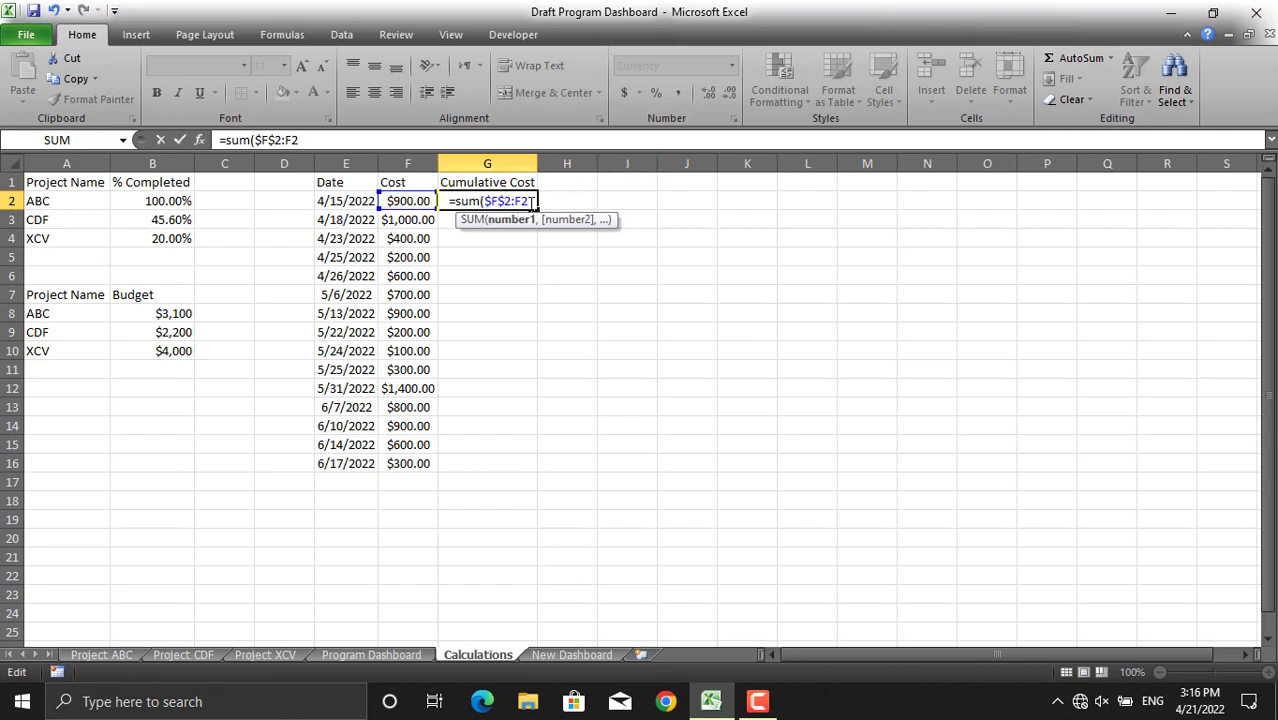
{"action": "type", "text": ")"}
{"action": "key", "text": "Return"}
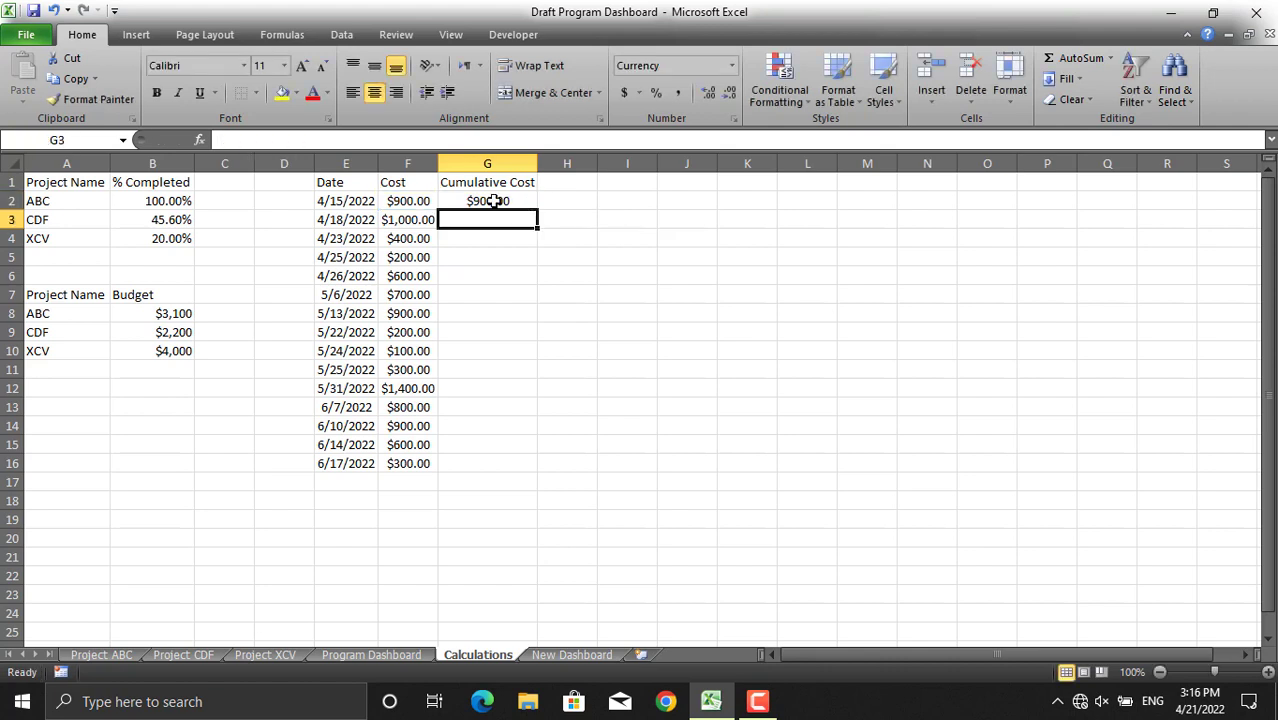
- Fill the cumulative cost formula from G2 down through G16
{"action": "left_click", "coordinate": [493, 201]}
{"action": "left_click_drag", "start_coordinate": [537, 210], "coordinate": [535, 228]}
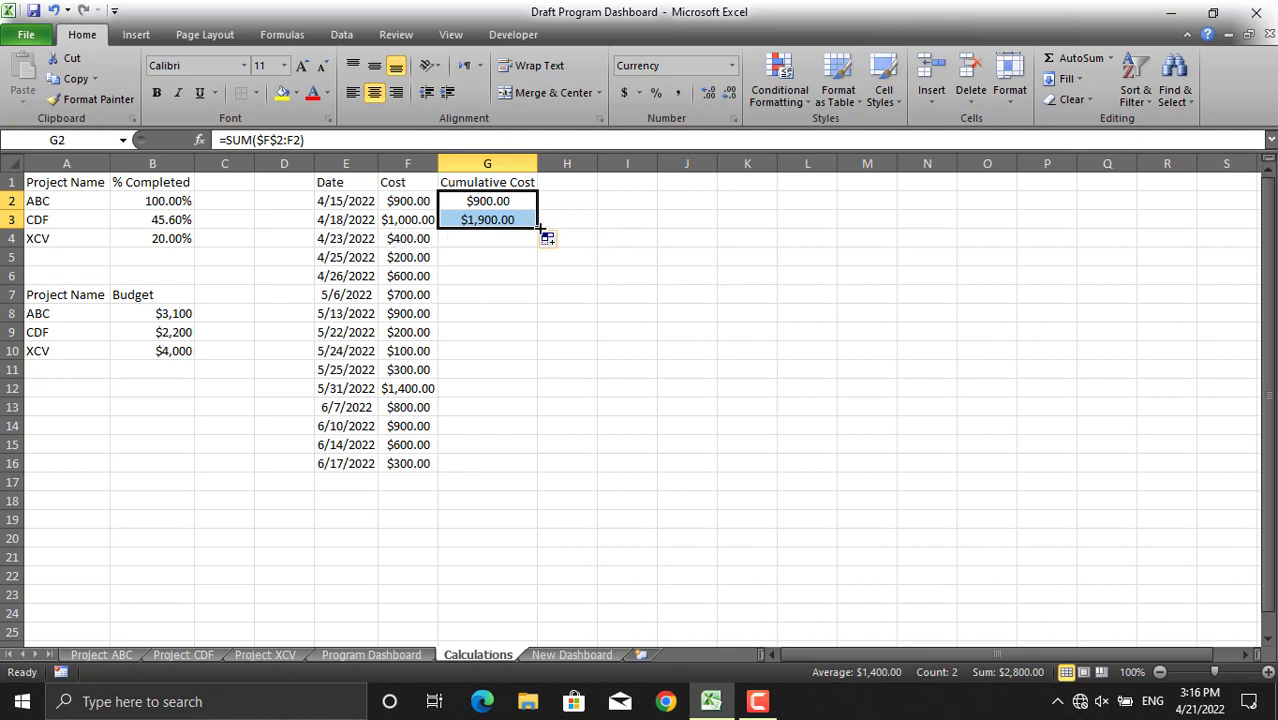
{"action": "left_click_drag", "start_coordinate": [537, 229], "coordinate": [535, 244]}
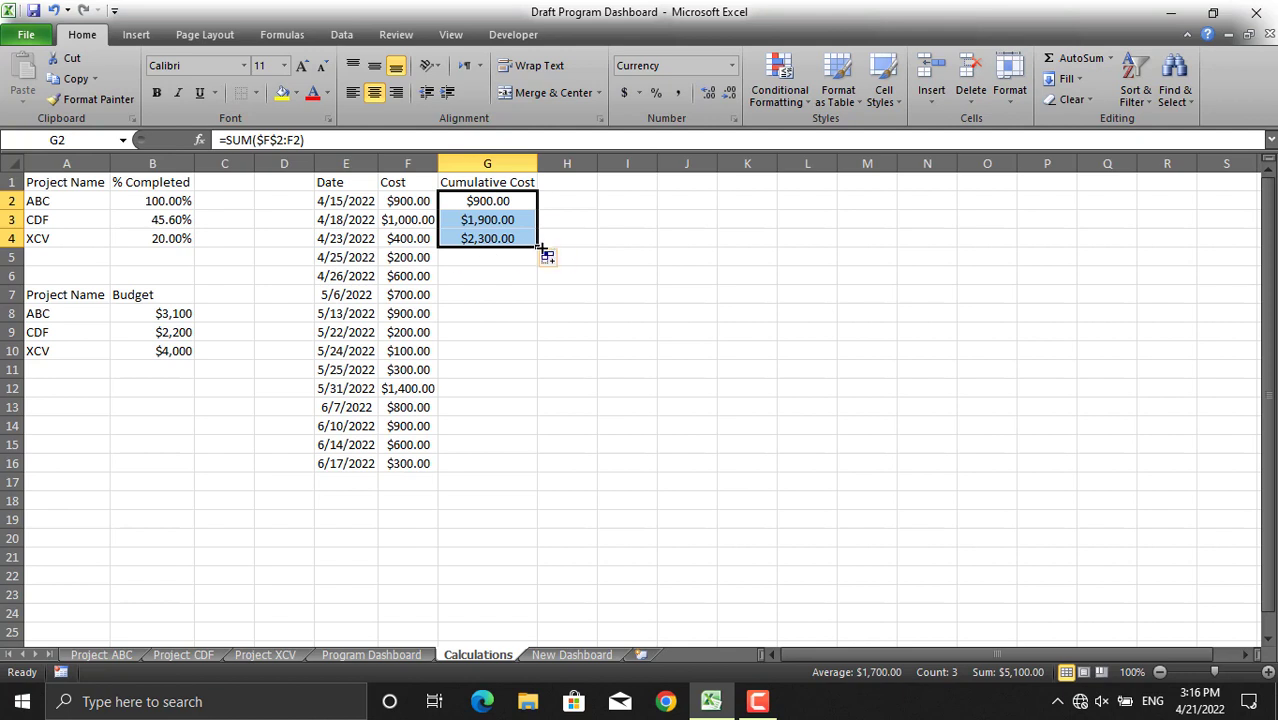
{"action": "left_click_drag", "start_coordinate": [537, 245], "coordinate": [520, 465]}
{"action": "left_click", "coordinate": [601, 411]}
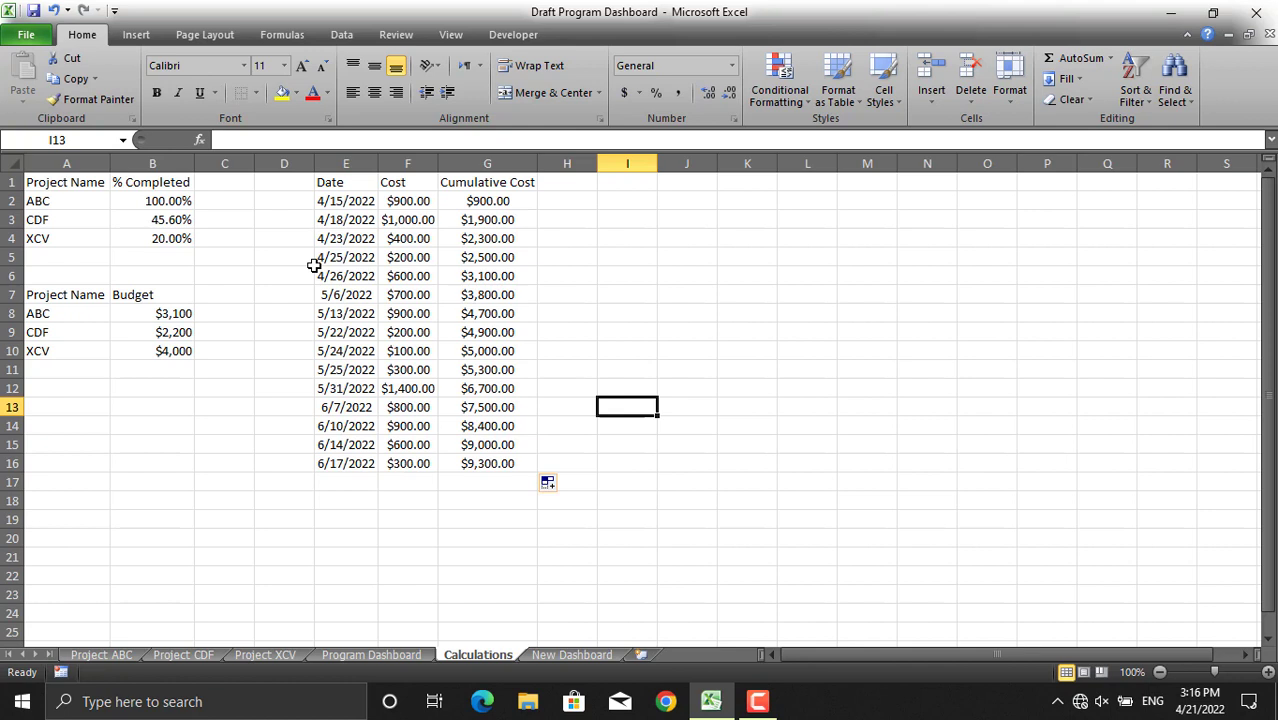
- Insert a basic 2-D line chart from the Date, Cost and Cumulative Cost data in E1:G16 and place it clear of the table
{"action": "left_click_drag", "start_coordinate": [342, 182], "coordinate": [470, 463]}
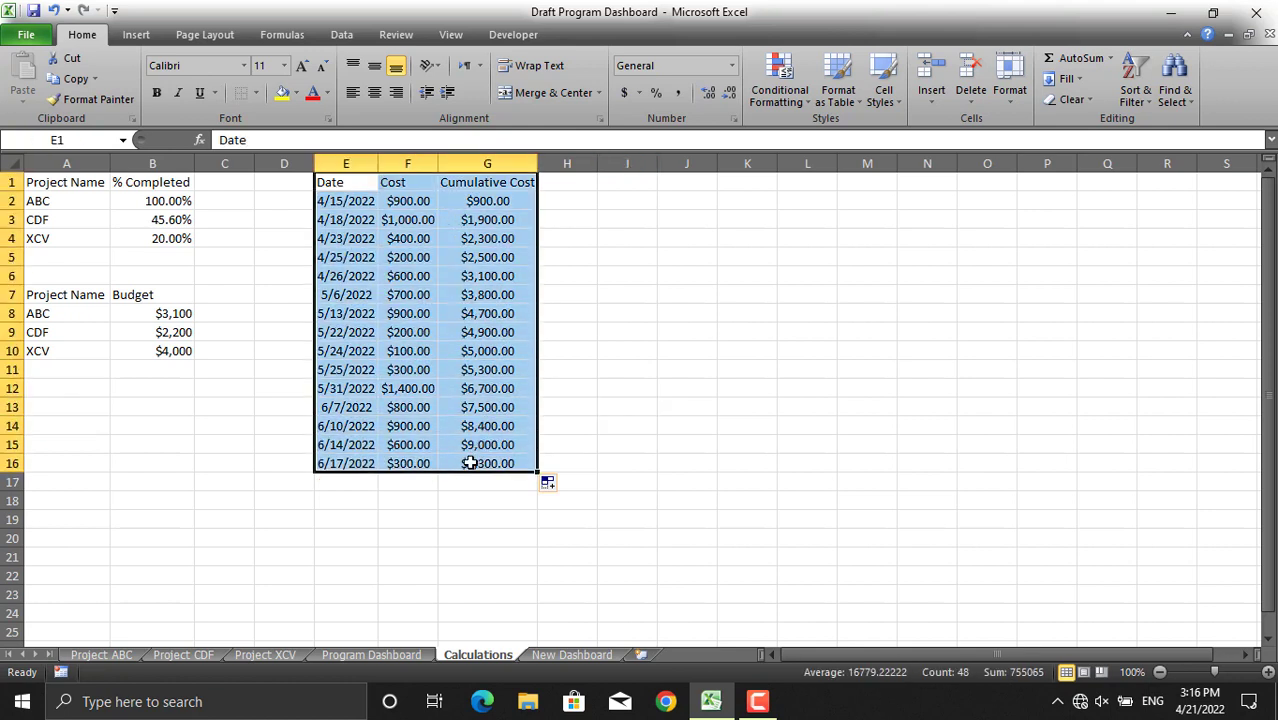
{"action": "left_click", "coordinate": [138, 35]}
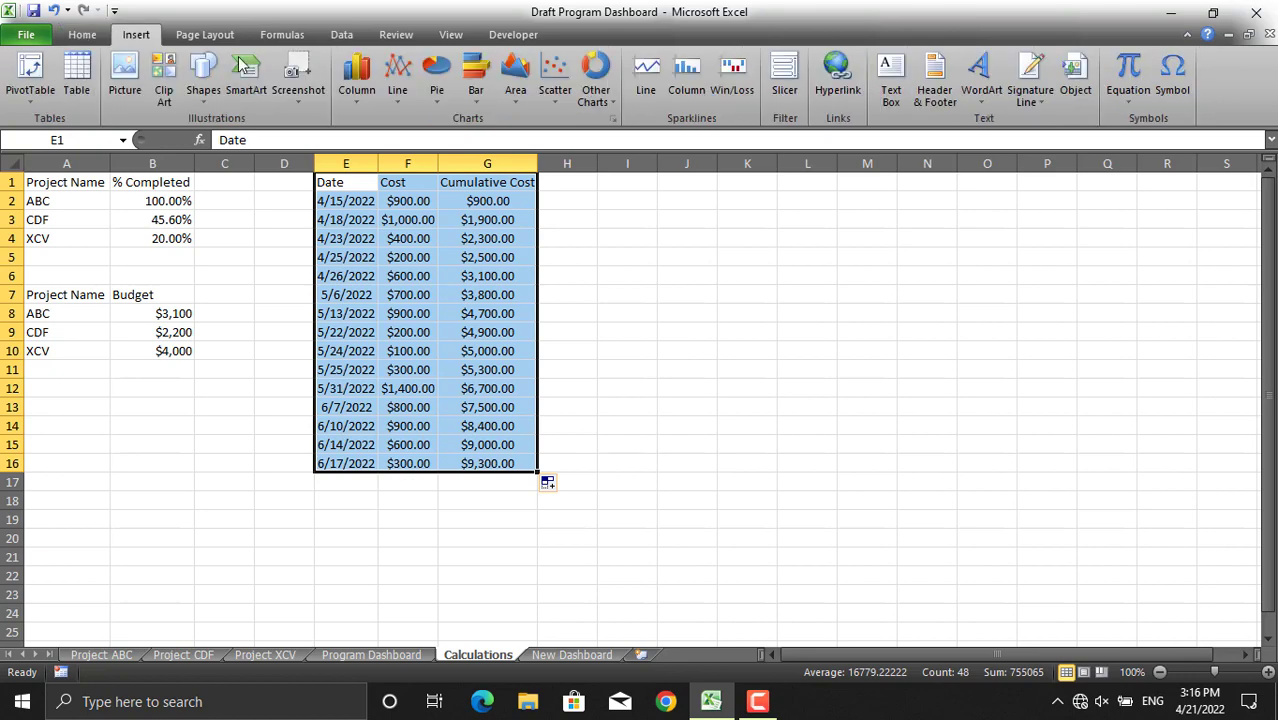
{"action": "left_click", "coordinate": [401, 99]}
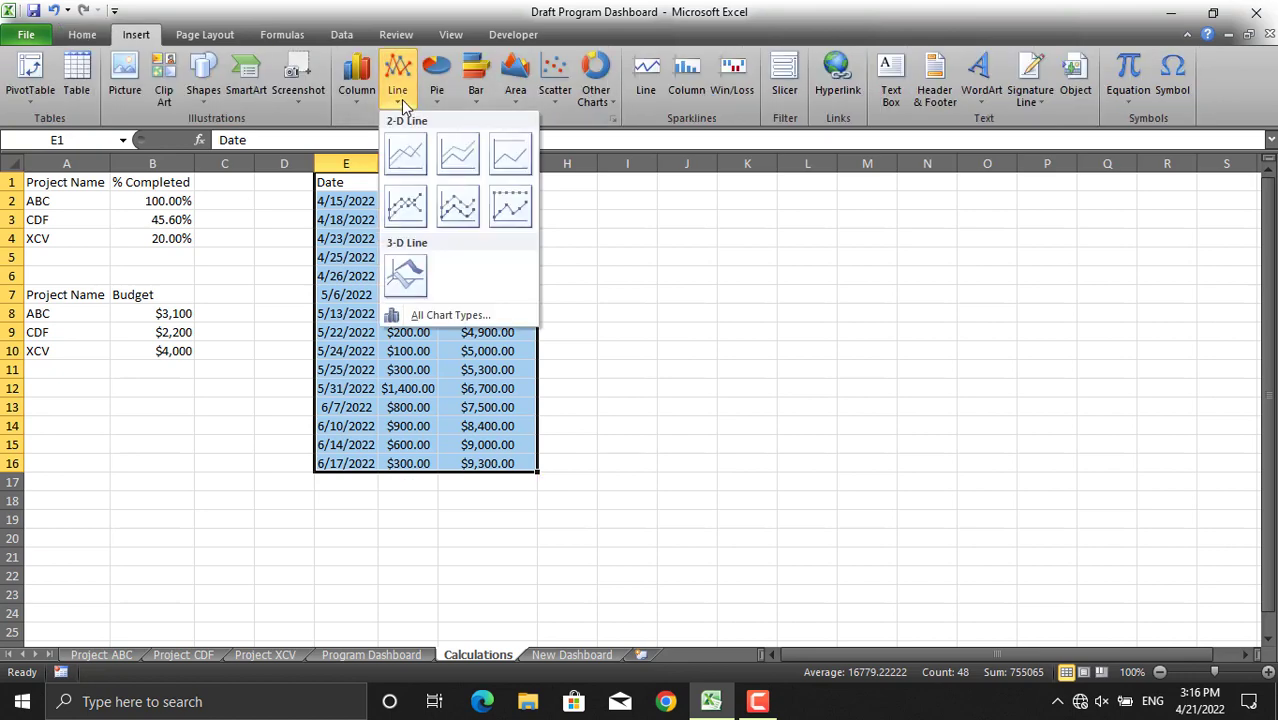
{"action": "left_click", "coordinate": [406, 155]}
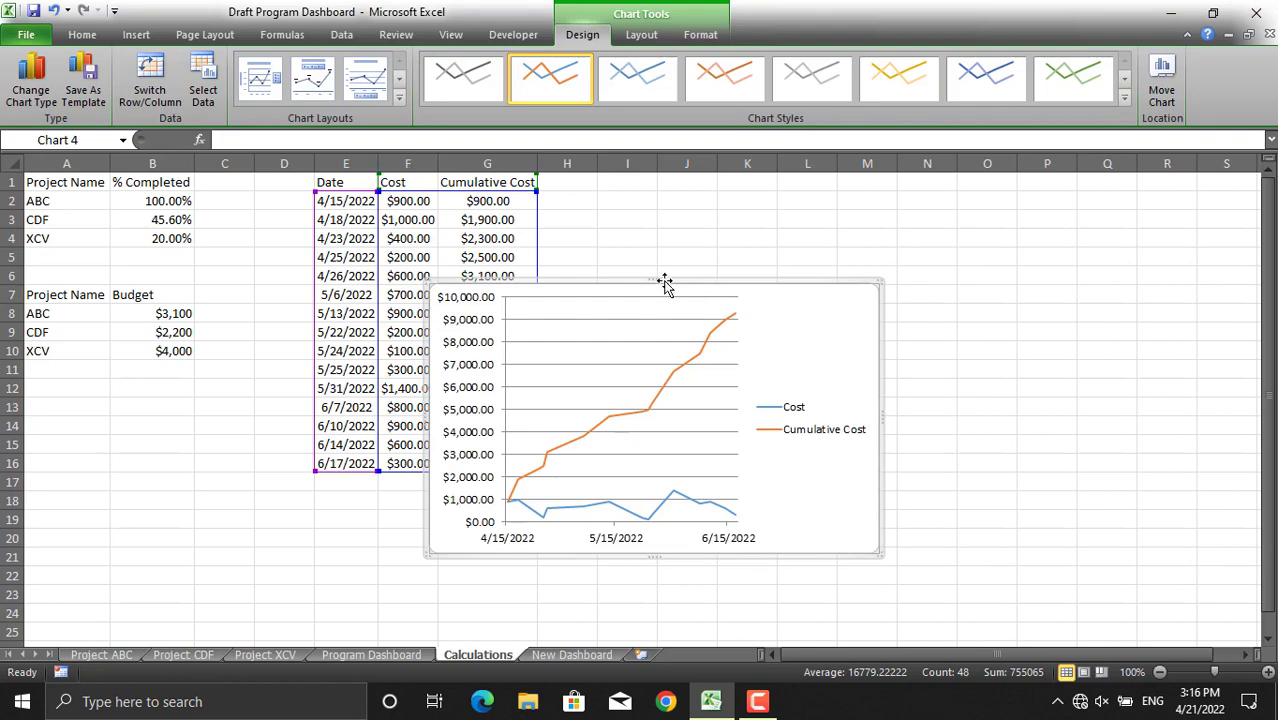
{"action": "left_click_drag", "start_coordinate": [665, 283], "coordinate": [831, 248]}
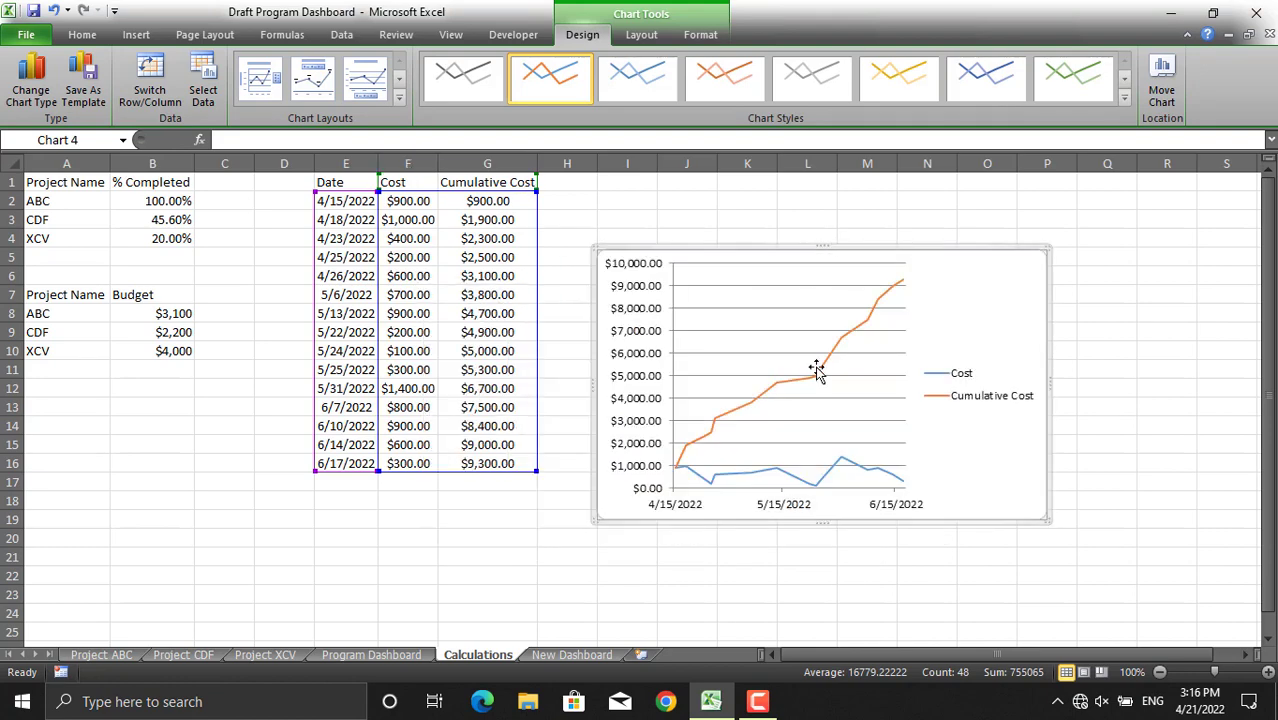
- Change the chart type of the Cost series to clustered column, keeping Cumulative Cost as a line
{"action": "left_click", "coordinate": [742, 478]}
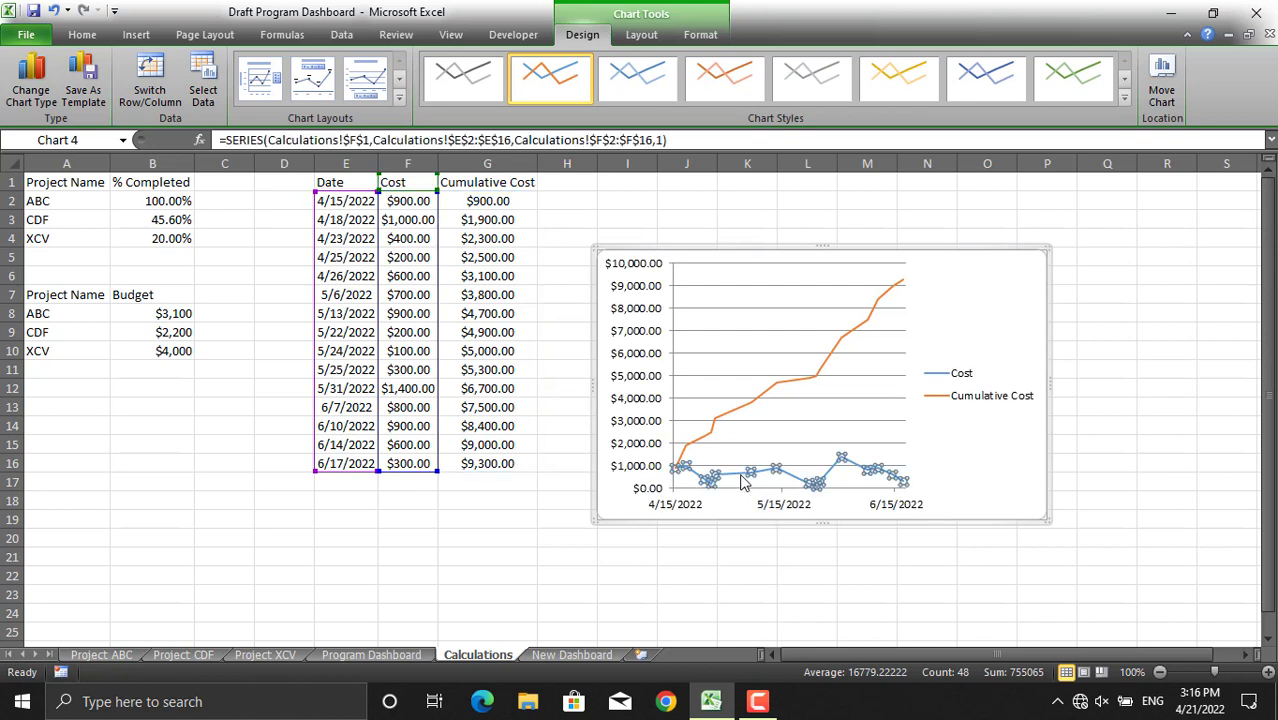
{"action": "right_click", "coordinate": [742, 482]}
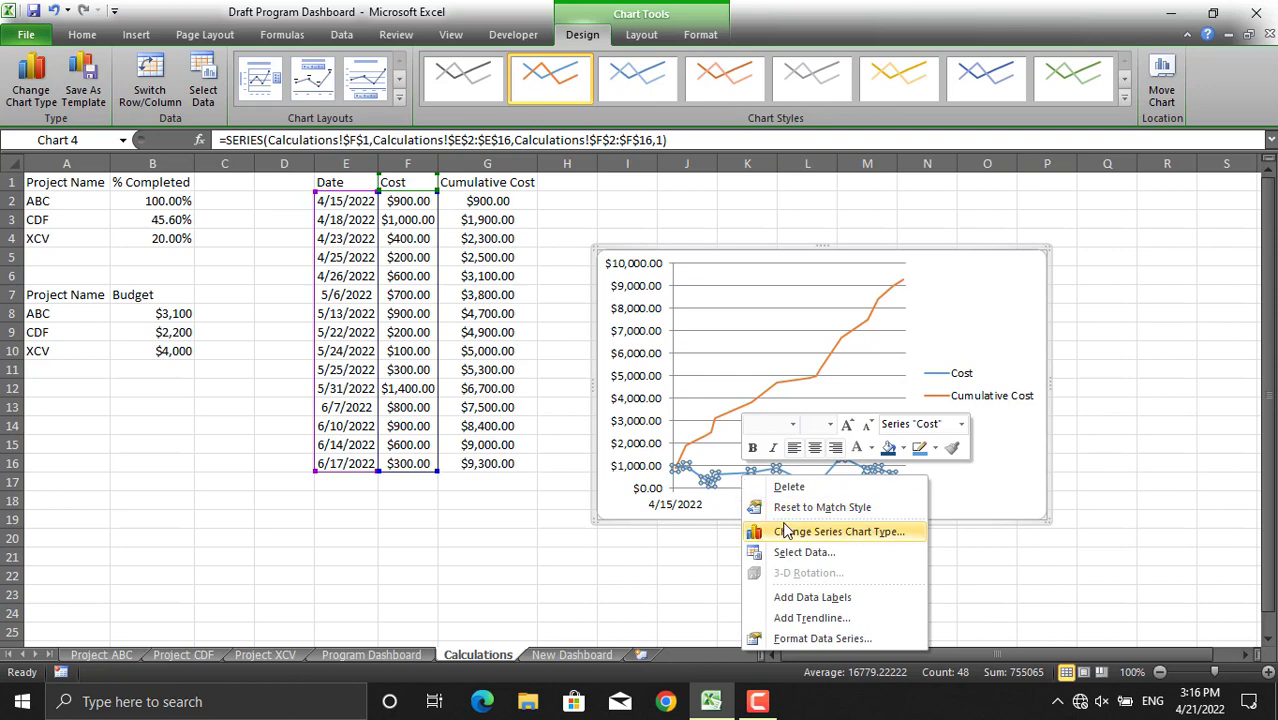
{"action": "left_click", "coordinate": [787, 531]}
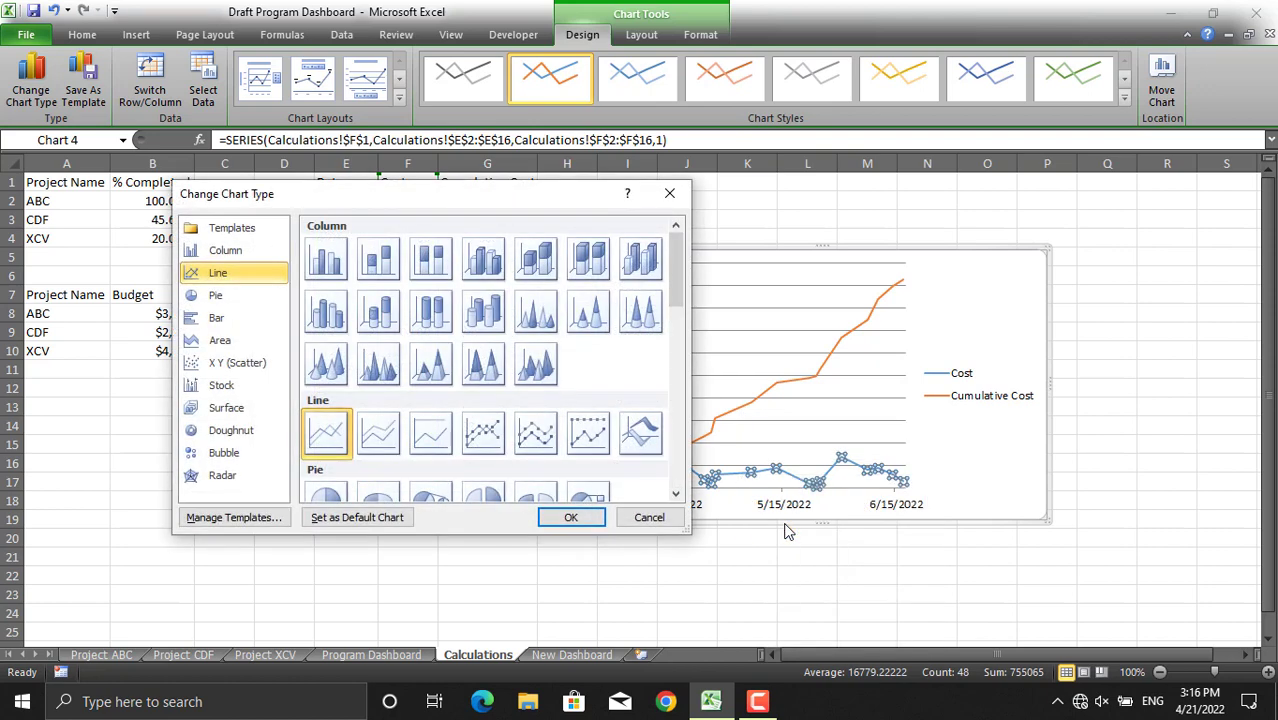
{"action": "left_click", "coordinate": [326, 258]}
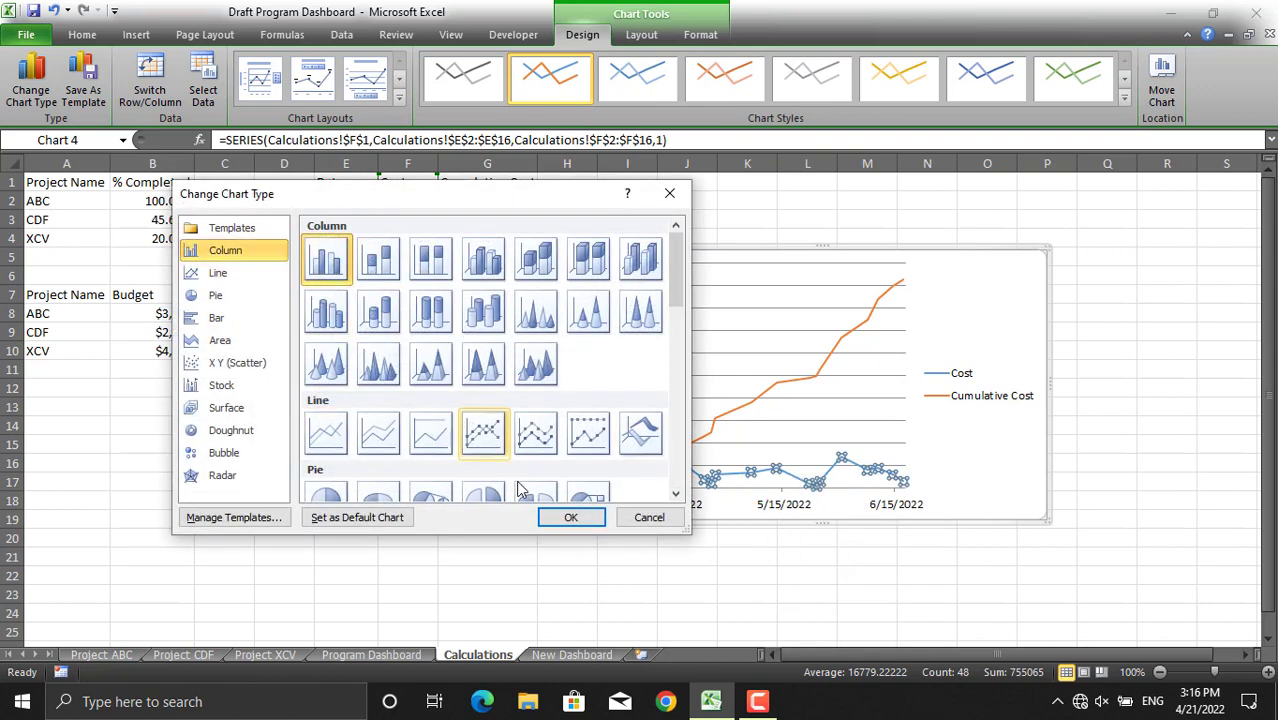
{"action": "left_click", "coordinate": [573, 518]}
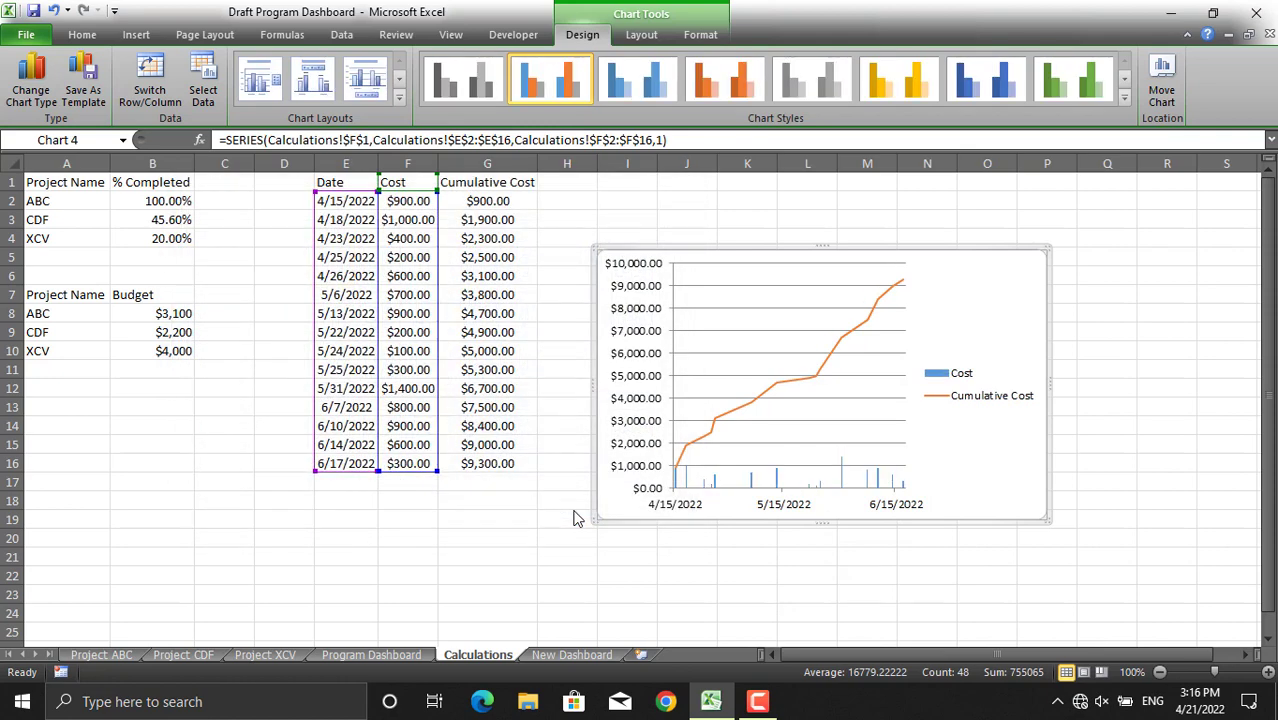
- Examine the Cashflow Diagram's value axes on the Program Dashboard sheet and compare them with the new cost chart on the Calculations sheet
{"action": "left_click", "coordinate": [397, 651]}
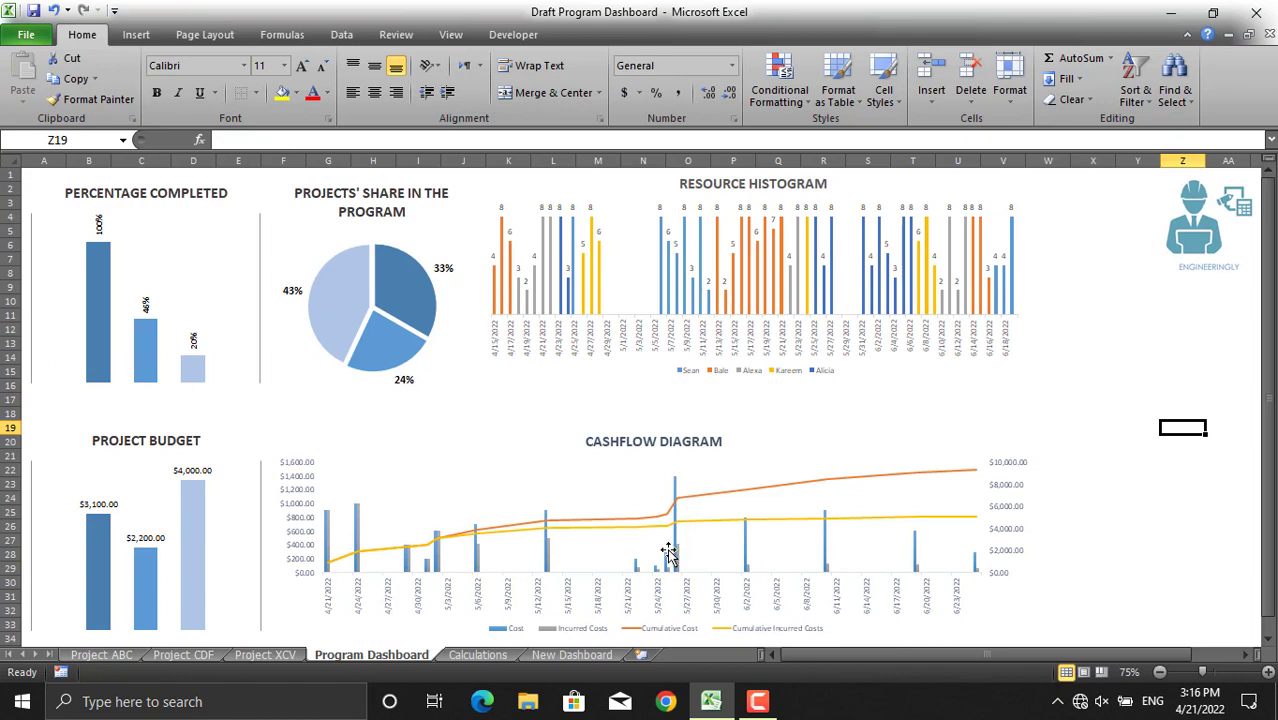
{"action": "mouse_move", "coordinate": [686, 507]}
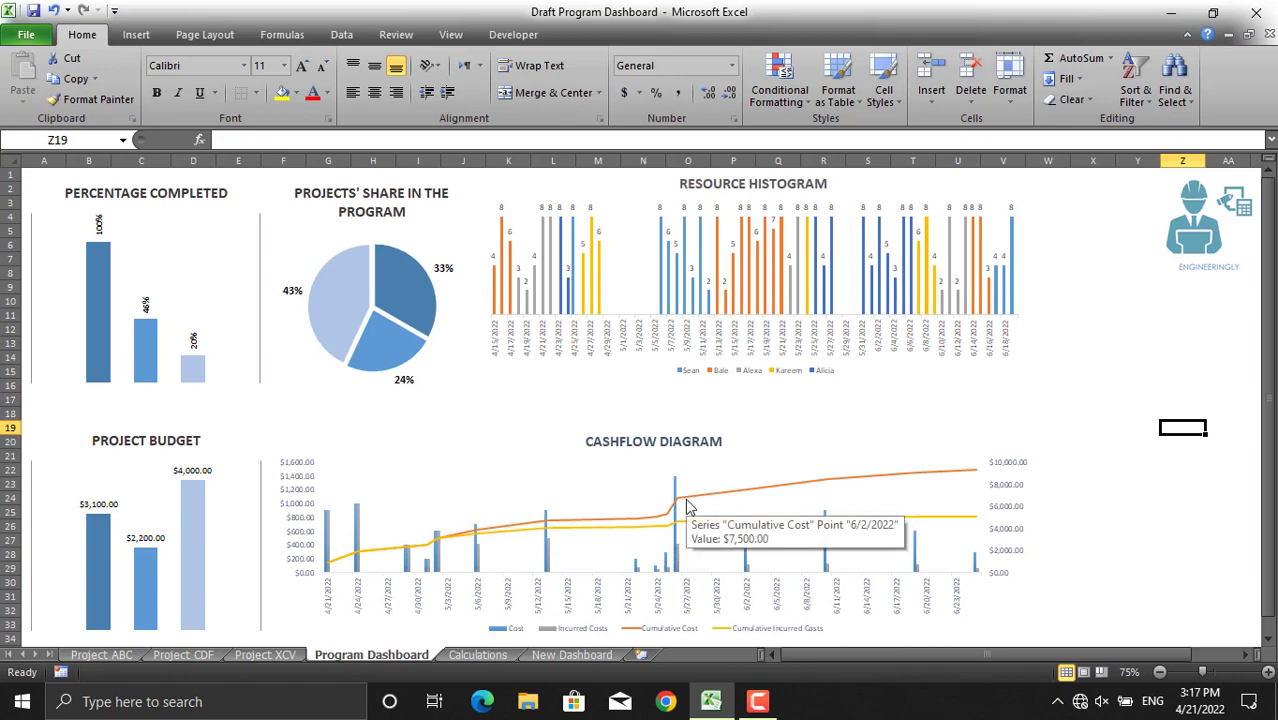
{"action": "left_click", "coordinate": [583, 656]}
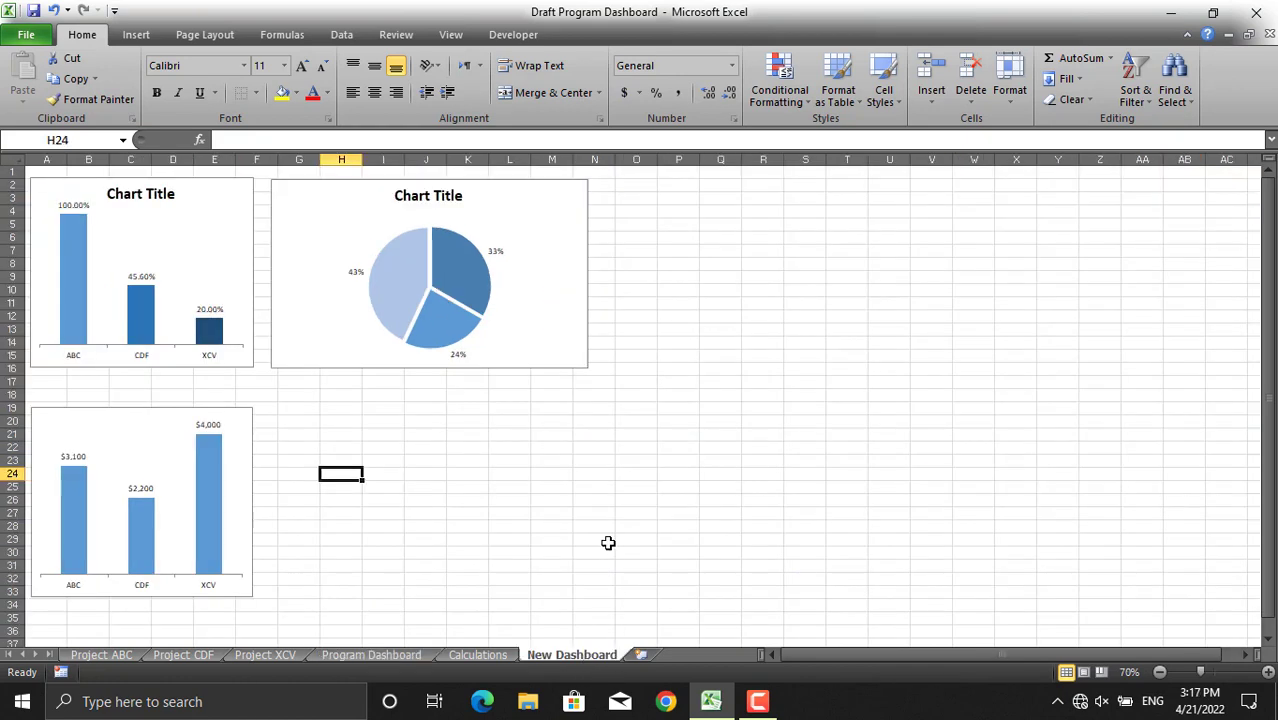
{"action": "left_click", "coordinate": [486, 654]}
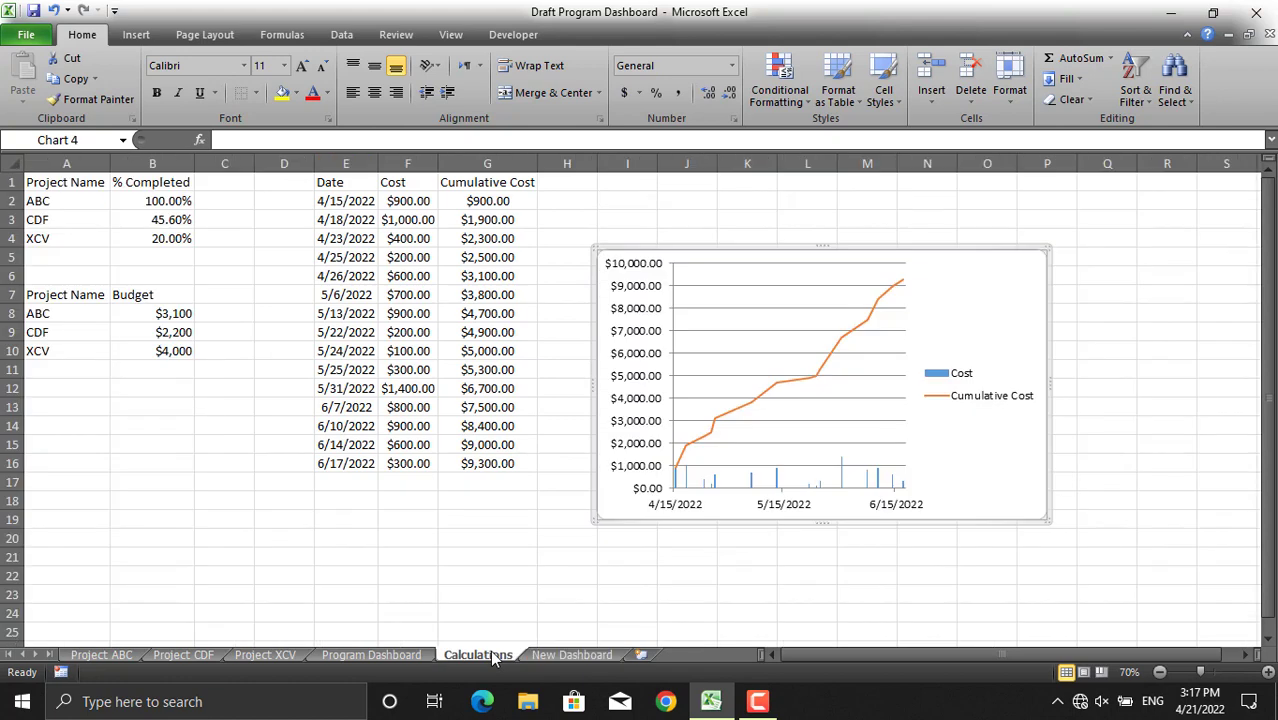
{"action": "left_click", "coordinate": [850, 468]}
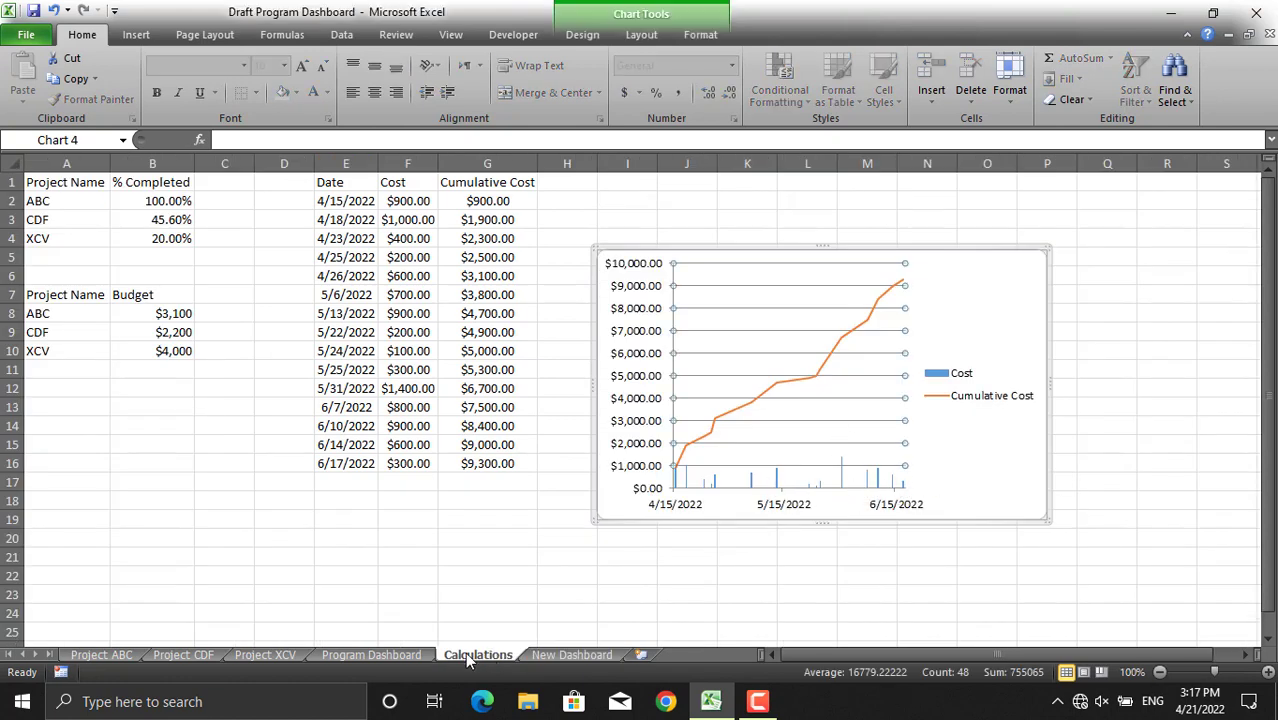
{"action": "left_click", "coordinate": [349, 651]}
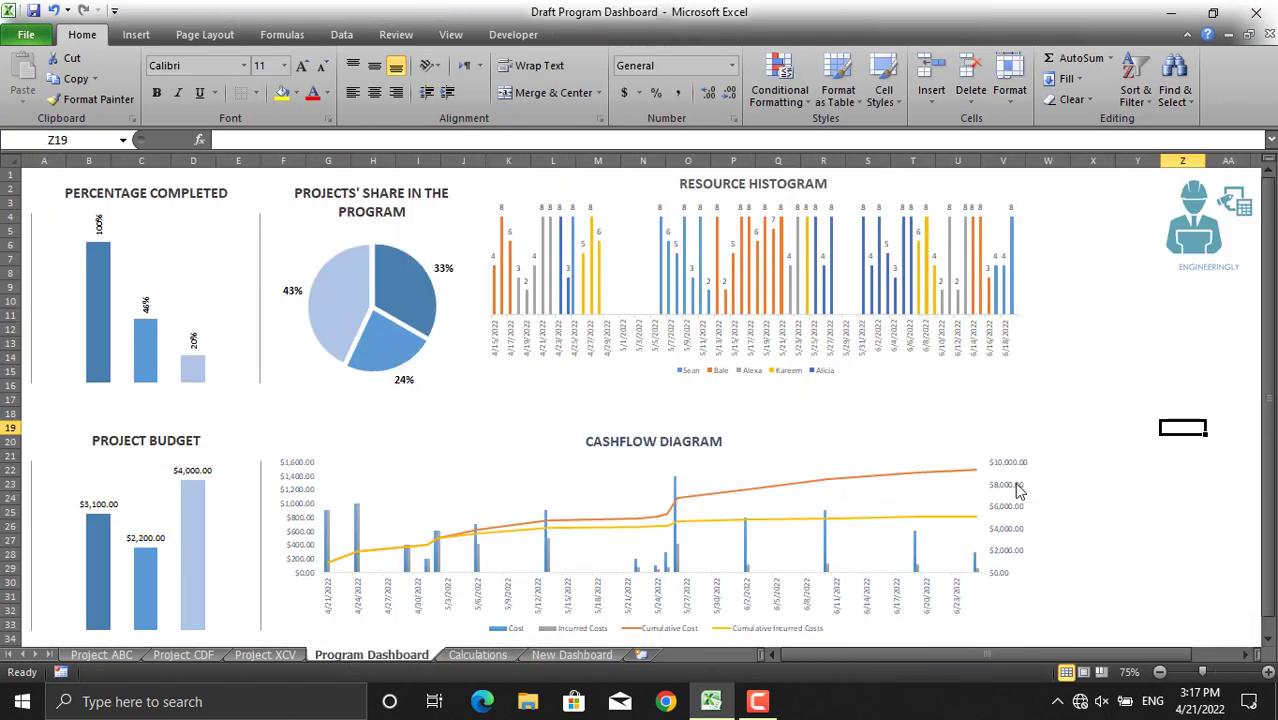
{"action": "left_click", "coordinate": [480, 654]}
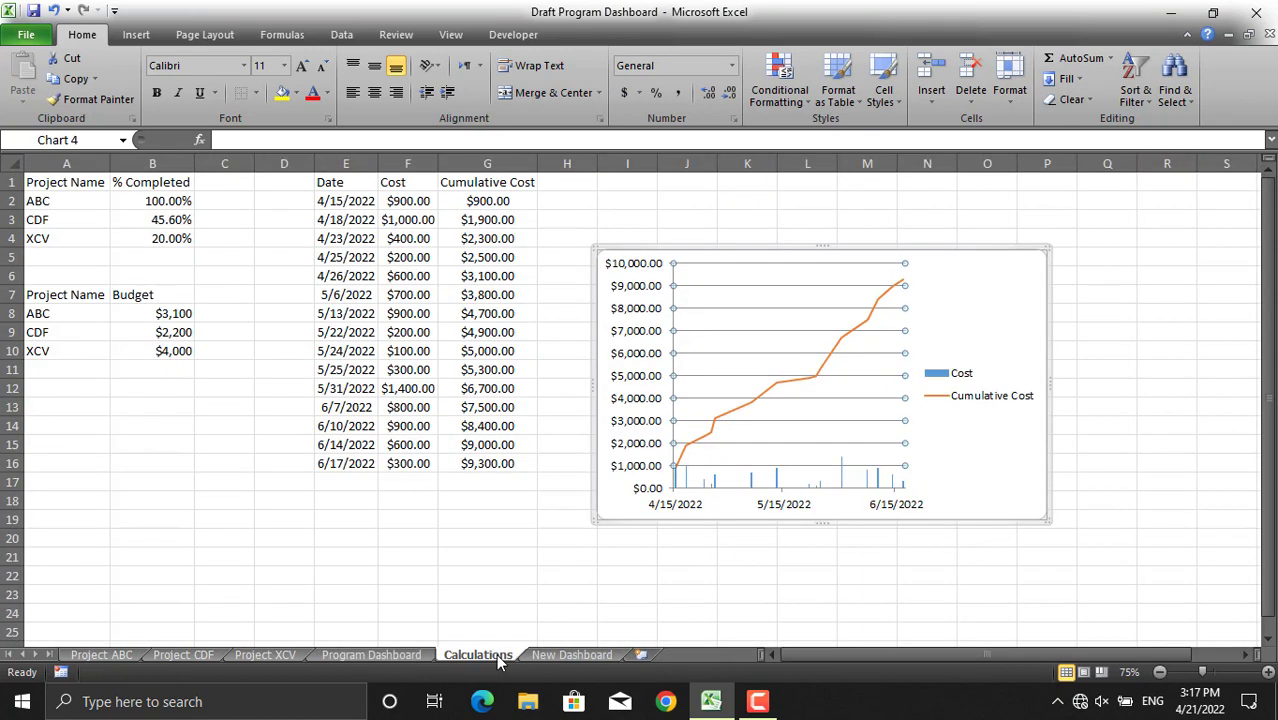
- Plot the chart's Cost series on the secondary axis
{"action": "left_click", "coordinate": [706, 518]}
{"action": "left_click", "coordinate": [654, 467]}
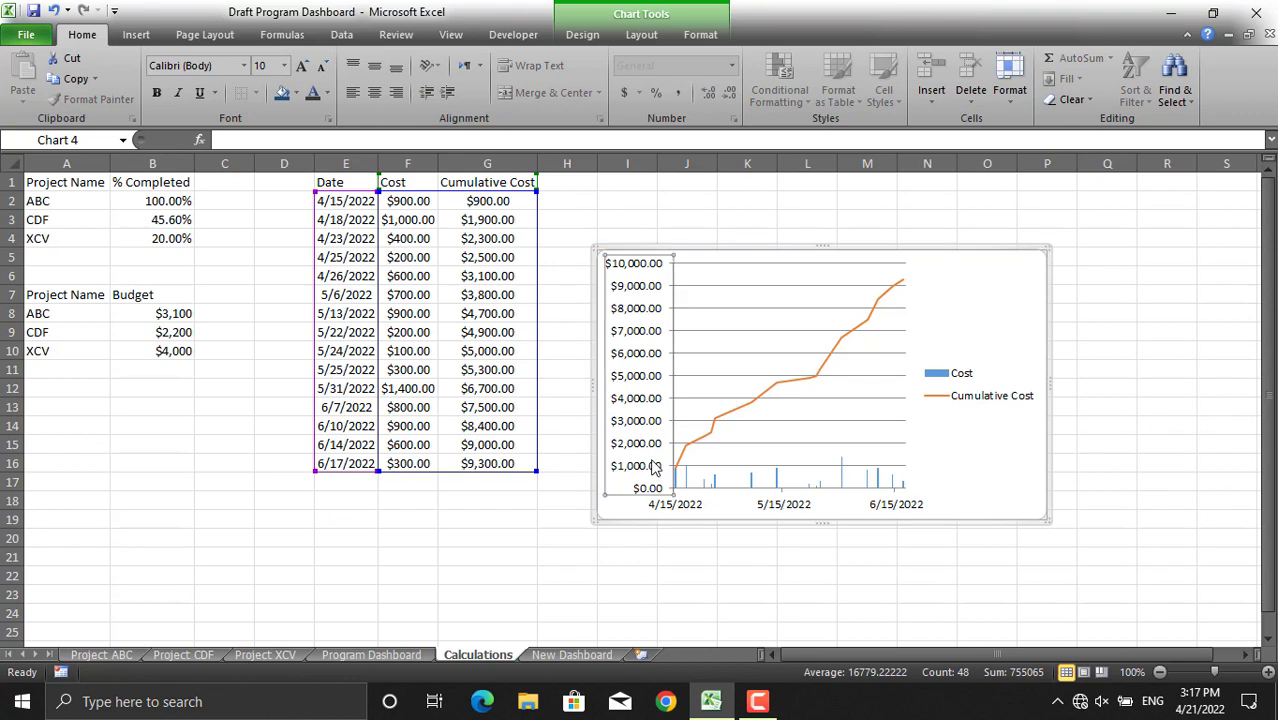
{"action": "left_click", "coordinate": [778, 480]}
{"action": "right_click", "coordinate": [779, 483]}
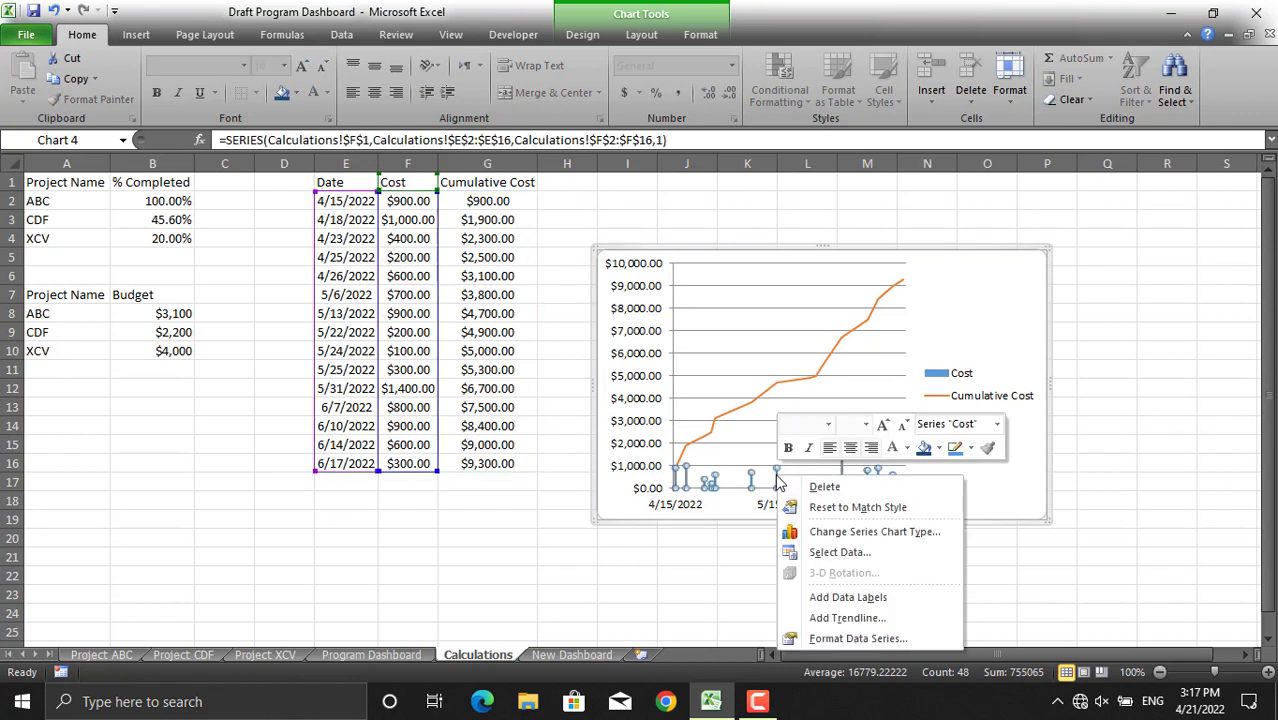
{"action": "left_click", "coordinate": [838, 637]}
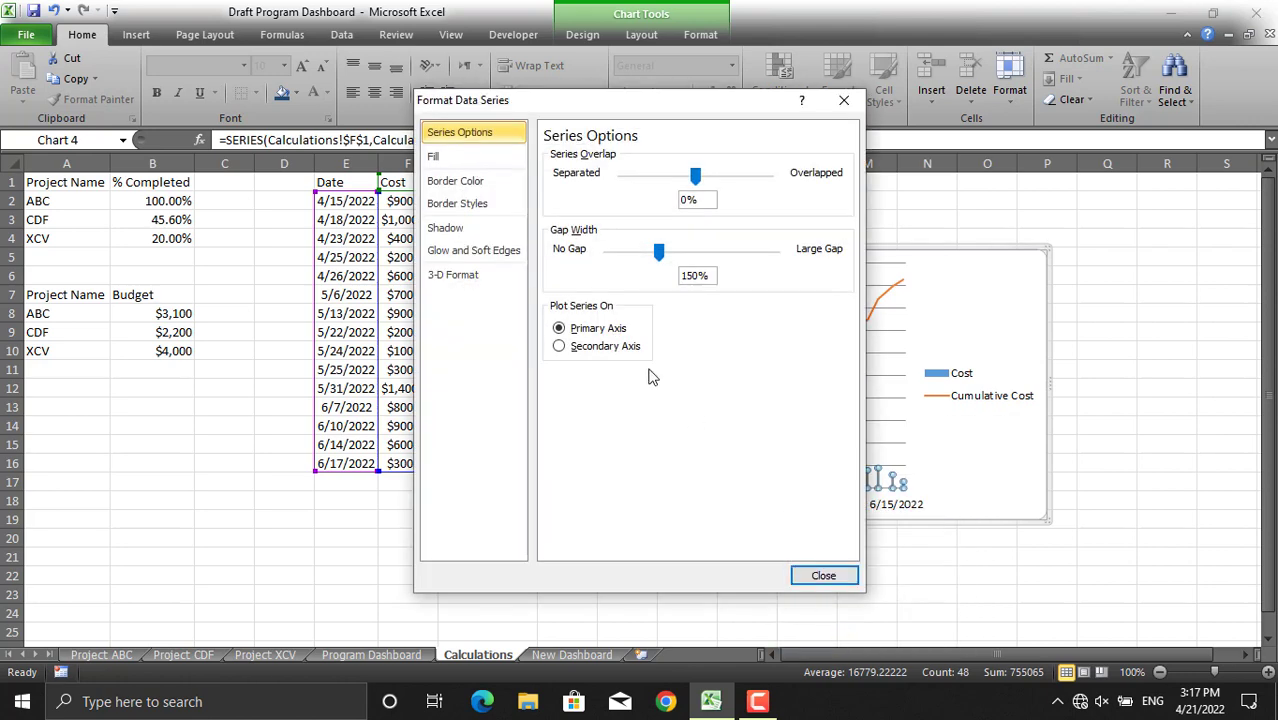
{"action": "left_click", "coordinate": [627, 352]}
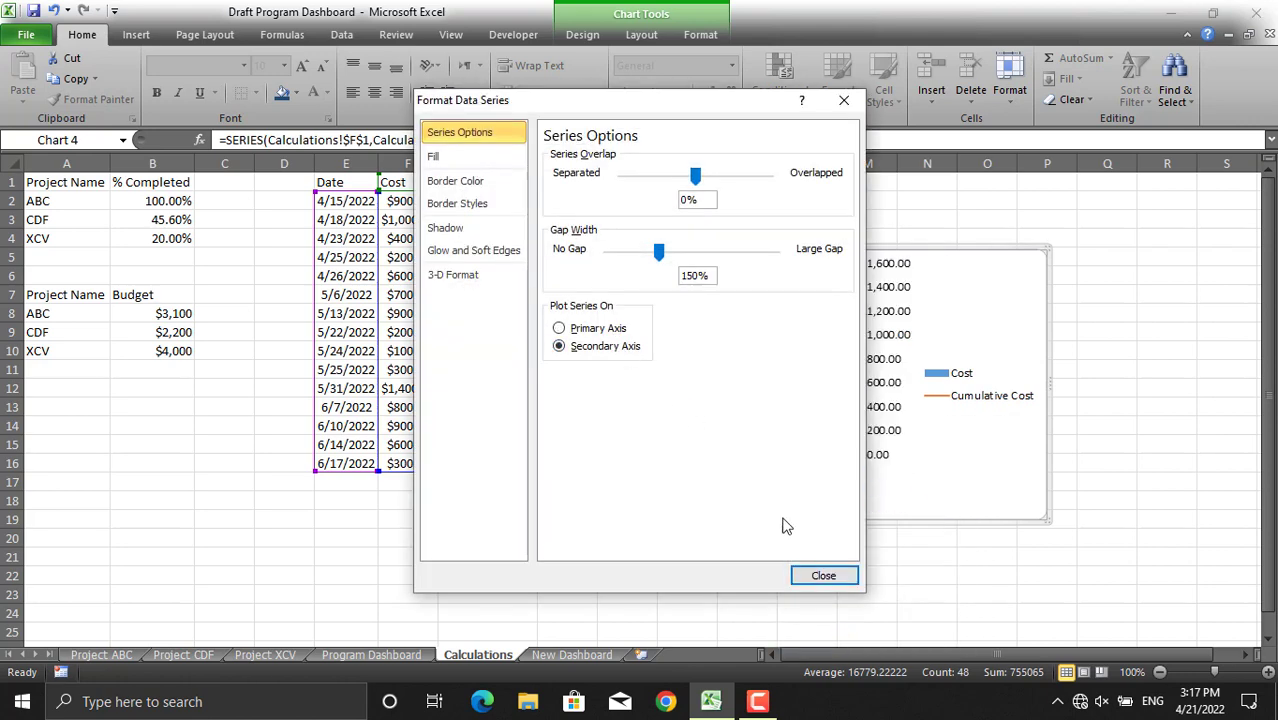
{"action": "left_click", "coordinate": [820, 576]}
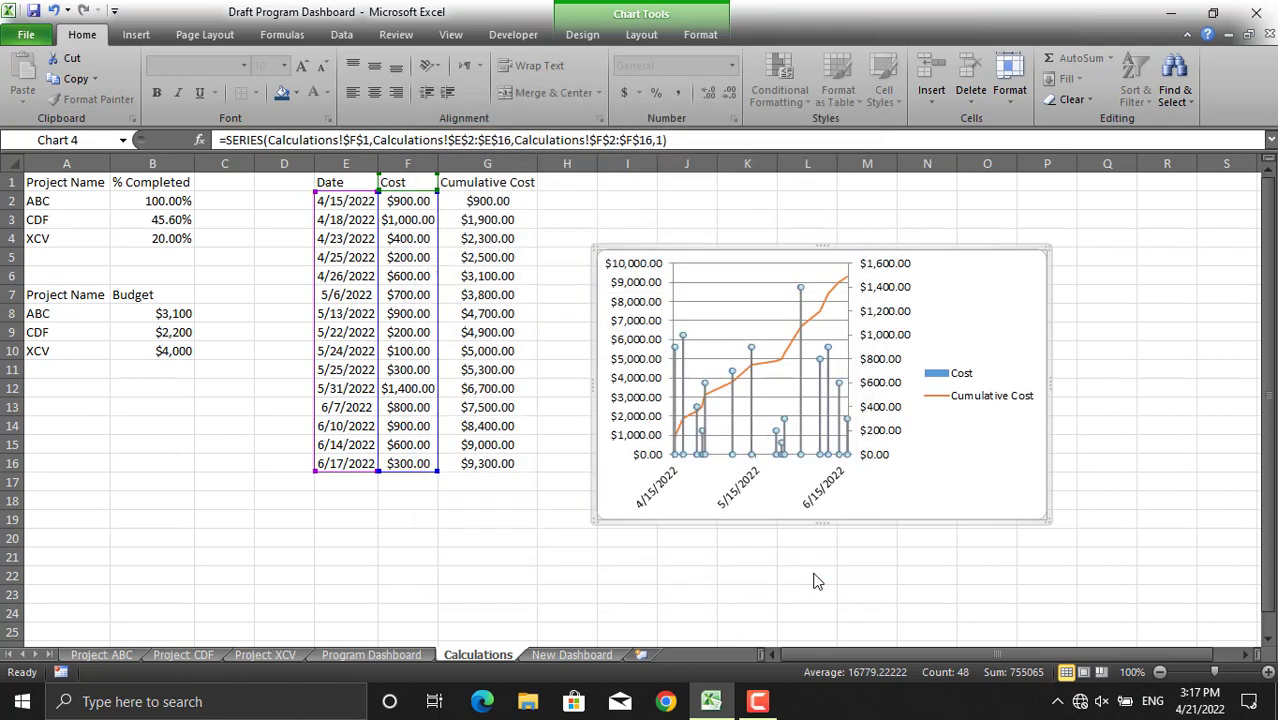
- Enlarge the cost chart and fix the major unit of its horizontal date axis at 5 days
{"action": "left_click", "coordinate": [917, 488]}
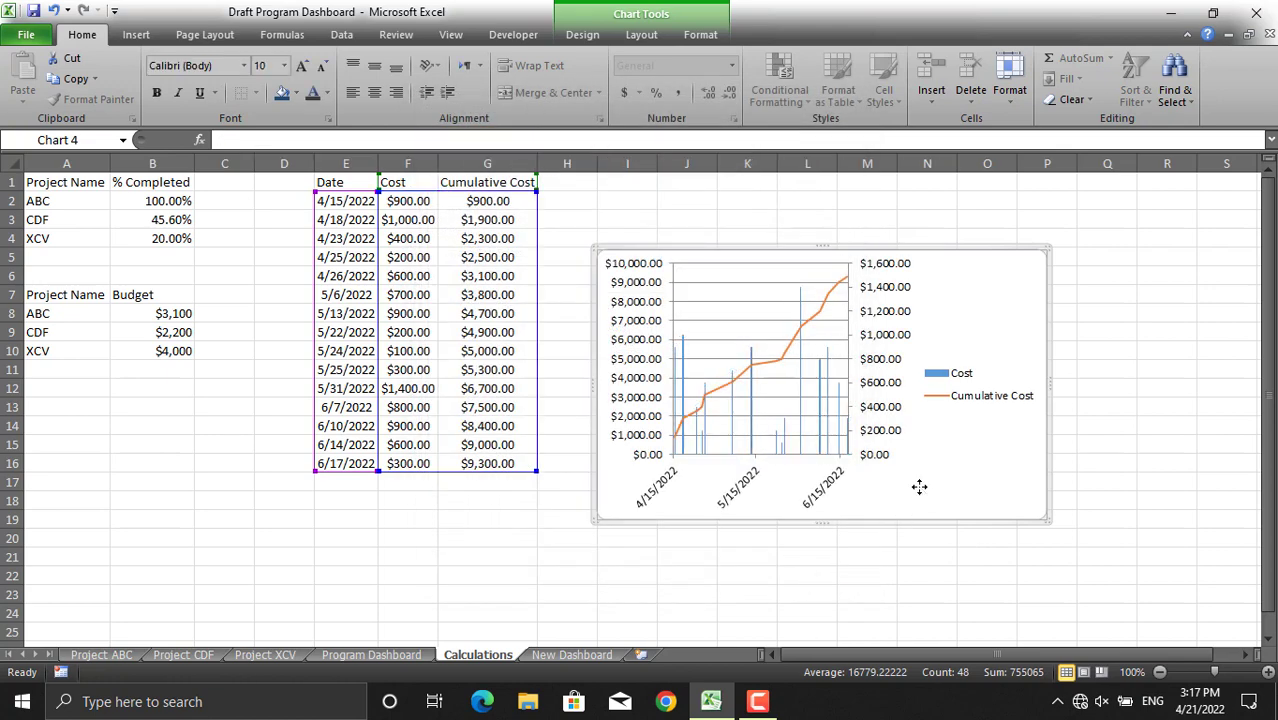
{"action": "left_click", "coordinate": [829, 474]}
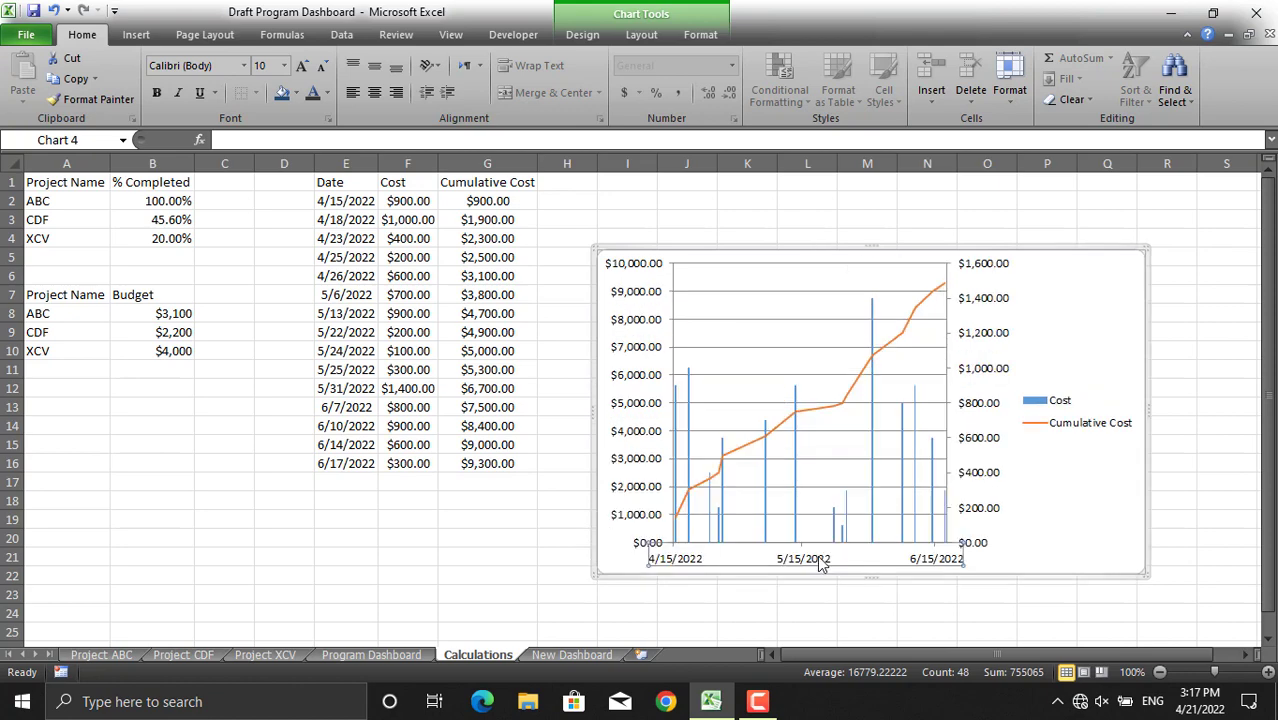
{"action": "right_click", "coordinate": [820, 563]}
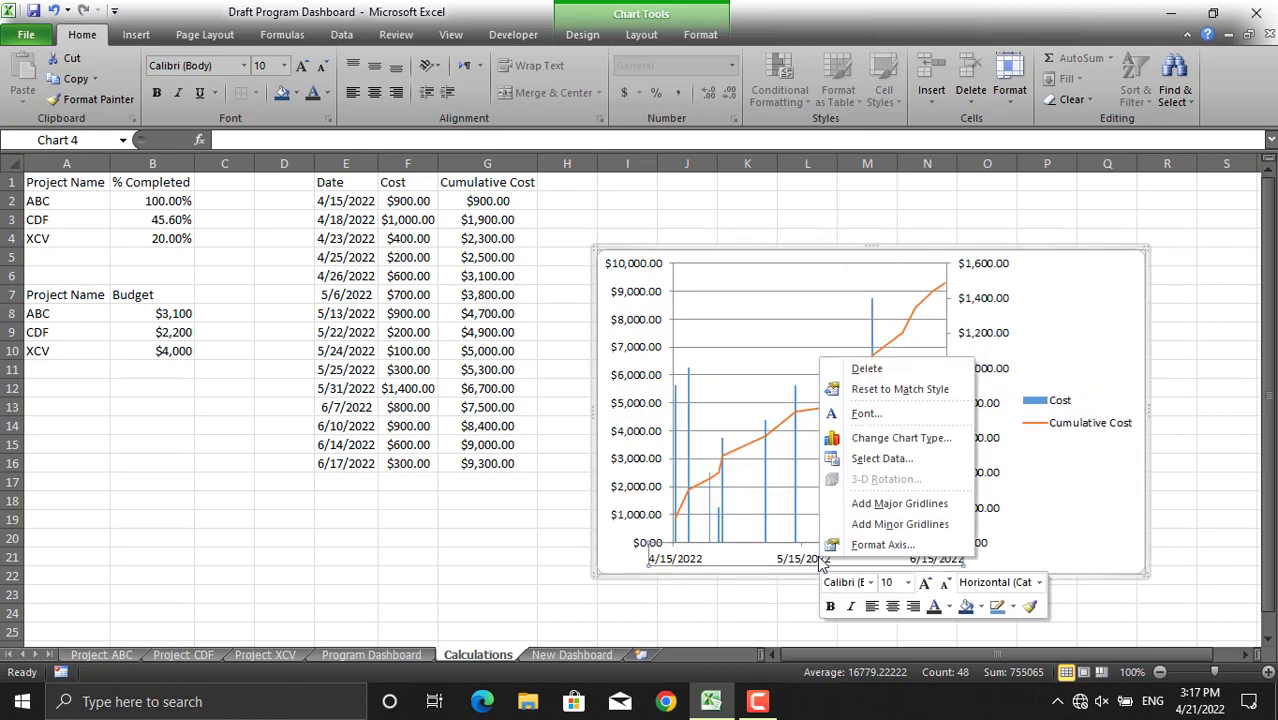
{"action": "left_click", "coordinate": [843, 547]}
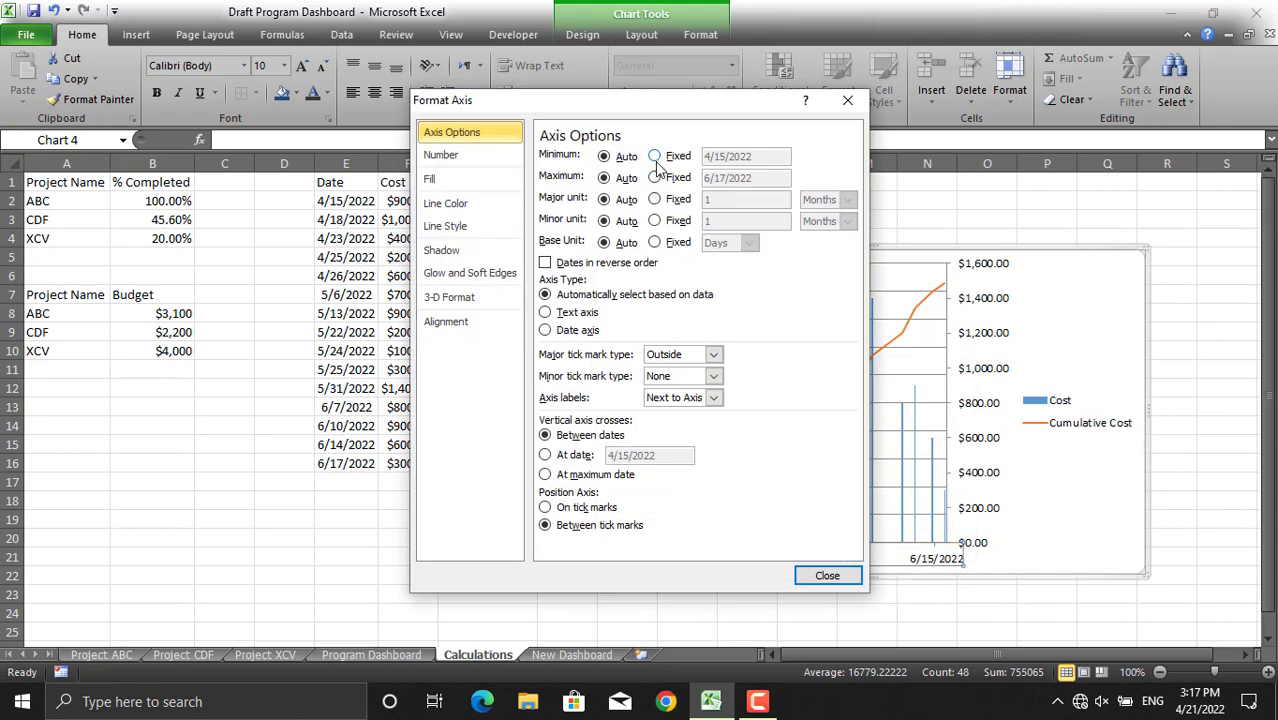
{"action": "left_click", "coordinate": [655, 200]}
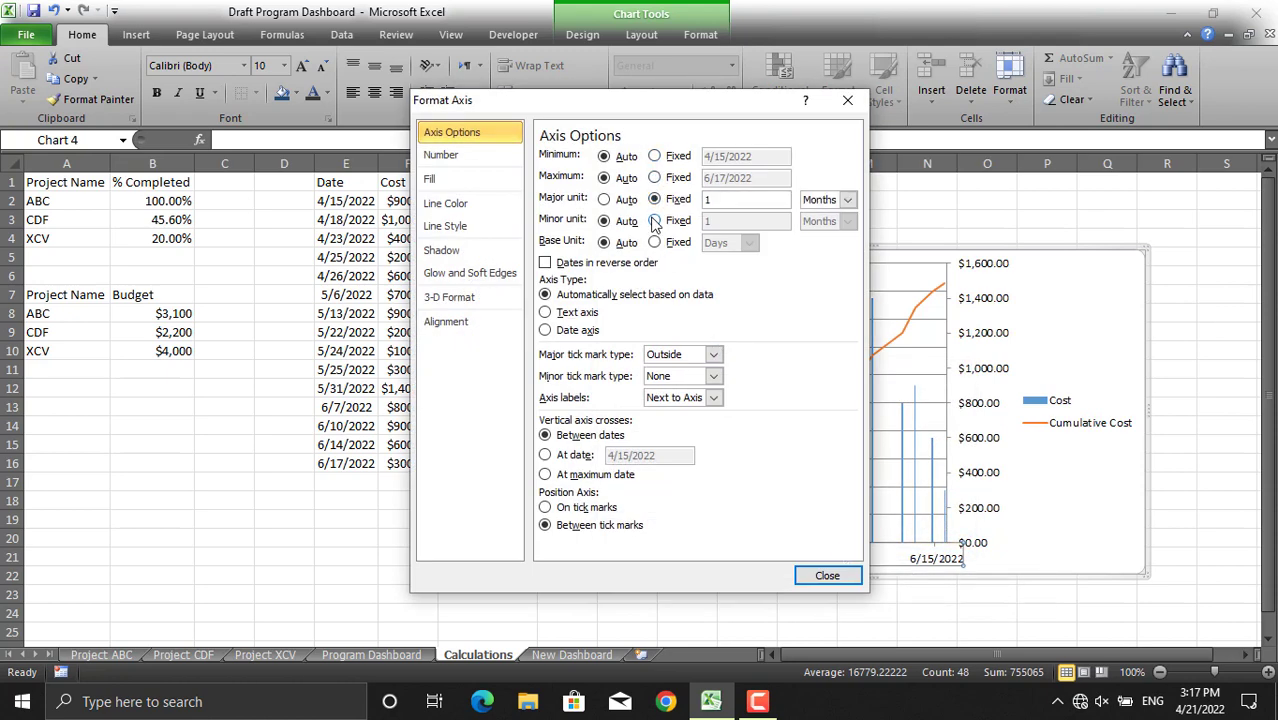
{"action": "left_click", "coordinate": [655, 221]}
{"action": "left_click", "coordinate": [847, 200]}
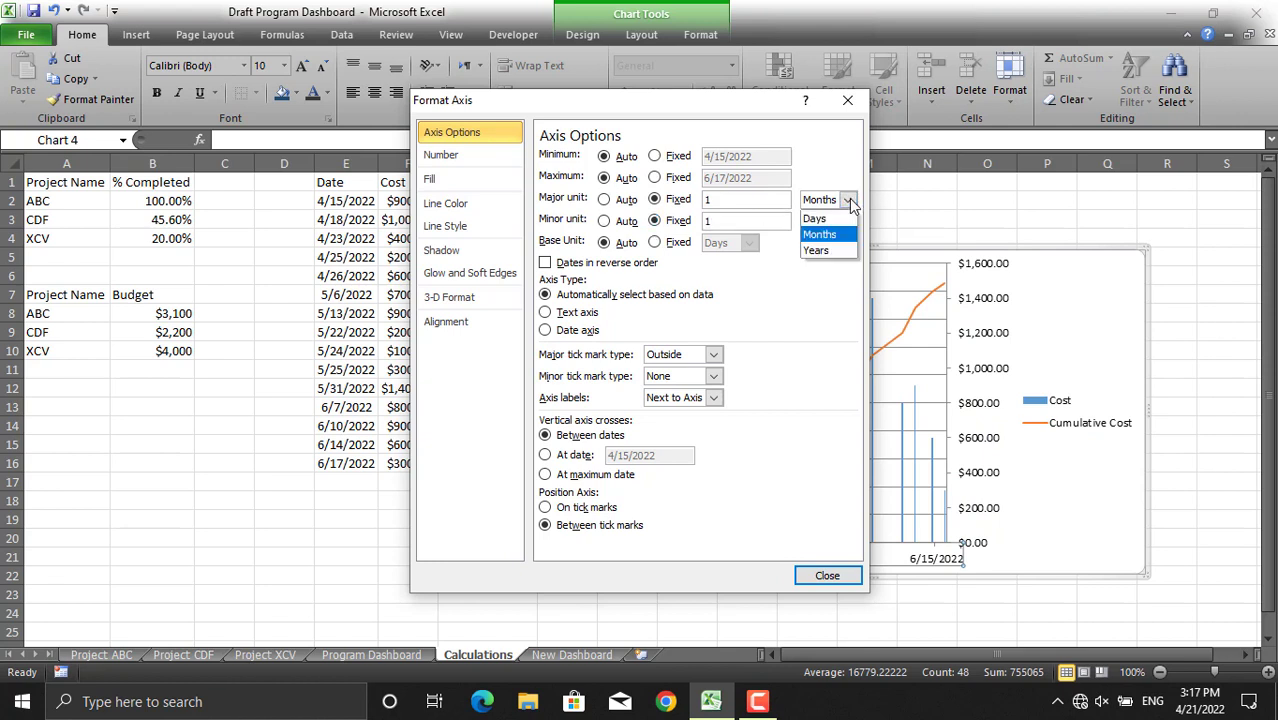
{"action": "left_click", "coordinate": [838, 219]}
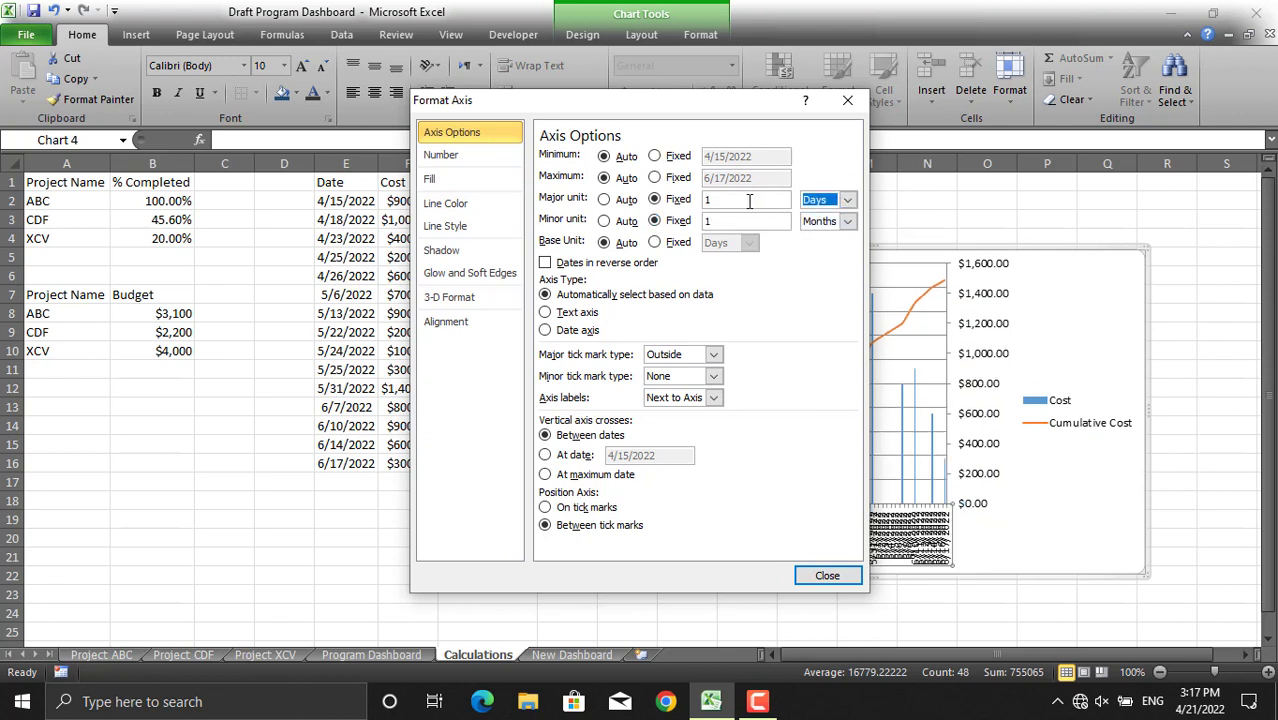
{"action": "left_click_drag", "start_coordinate": [724, 200], "coordinate": [698, 200]}
{"action": "type", "text": "5"}
{"action": "left_click", "coordinate": [716, 222]}
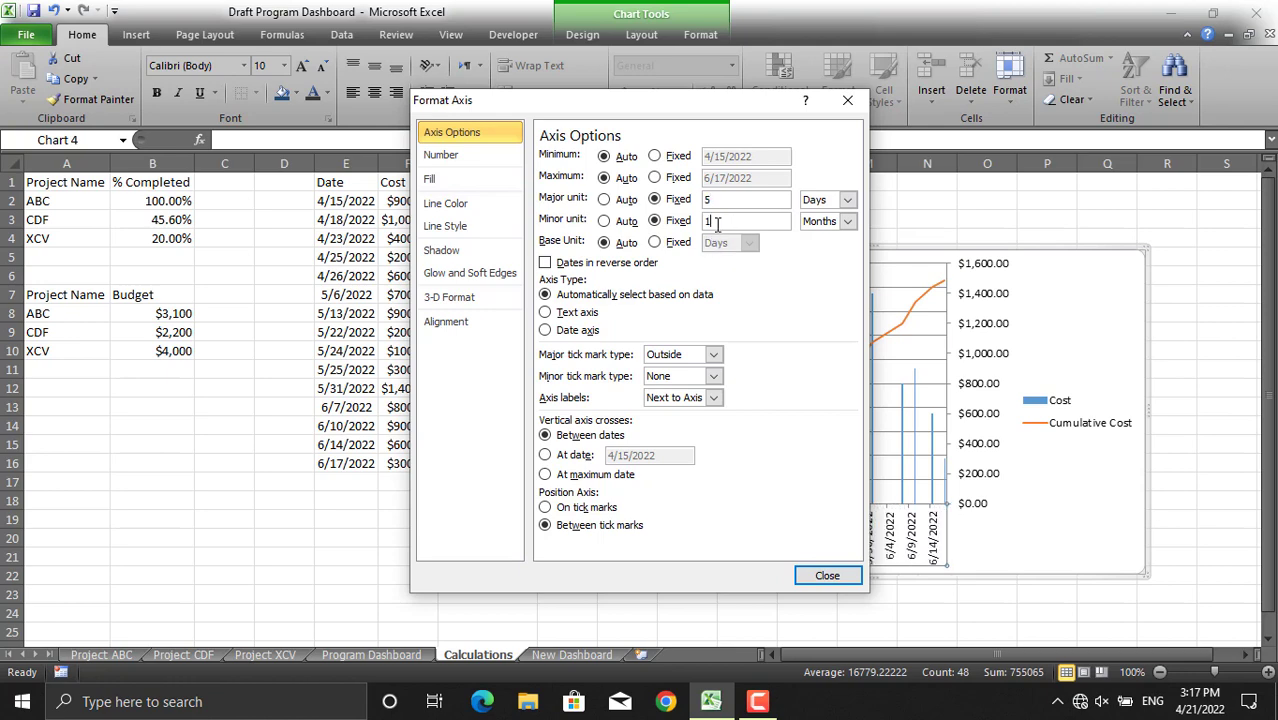
{"action": "left_click", "coordinate": [818, 581]}
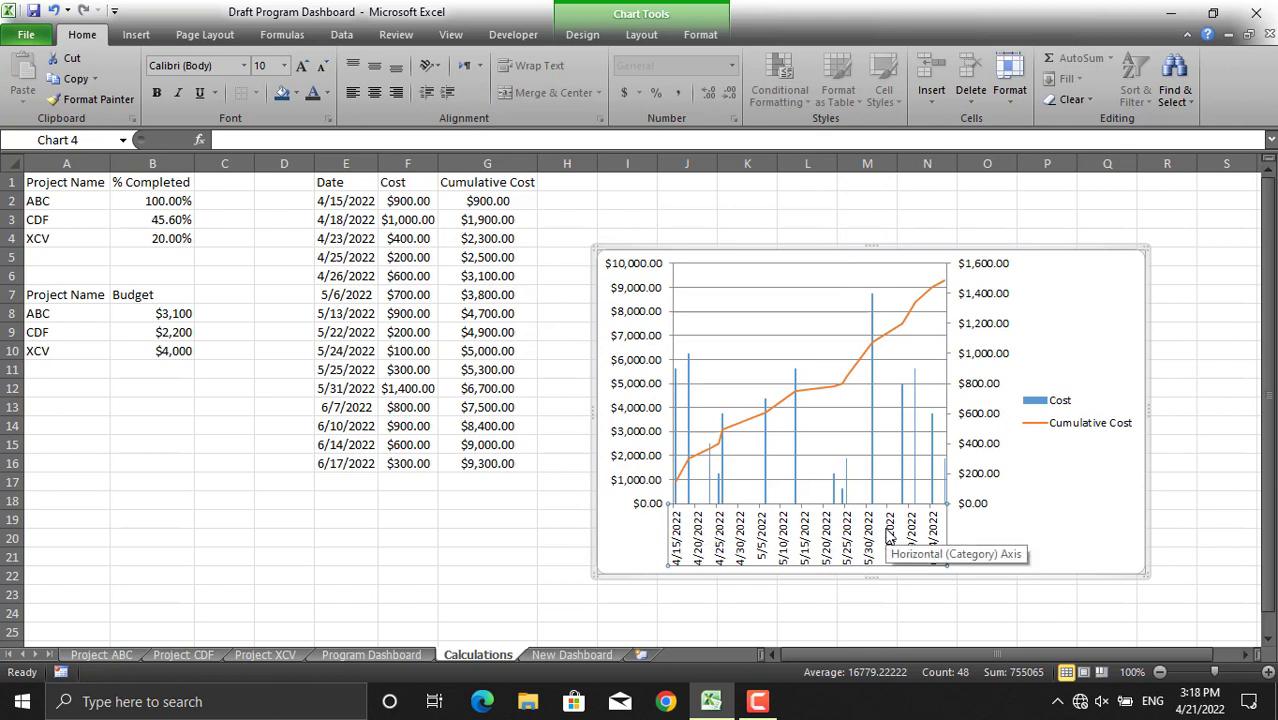
- Delete the cost chart's horizontal gridlines and add Outside End data labels to the Cost series
{"action": "left_click", "coordinate": [757, 336]}
{"action": "left_click", "coordinate": [760, 344]}
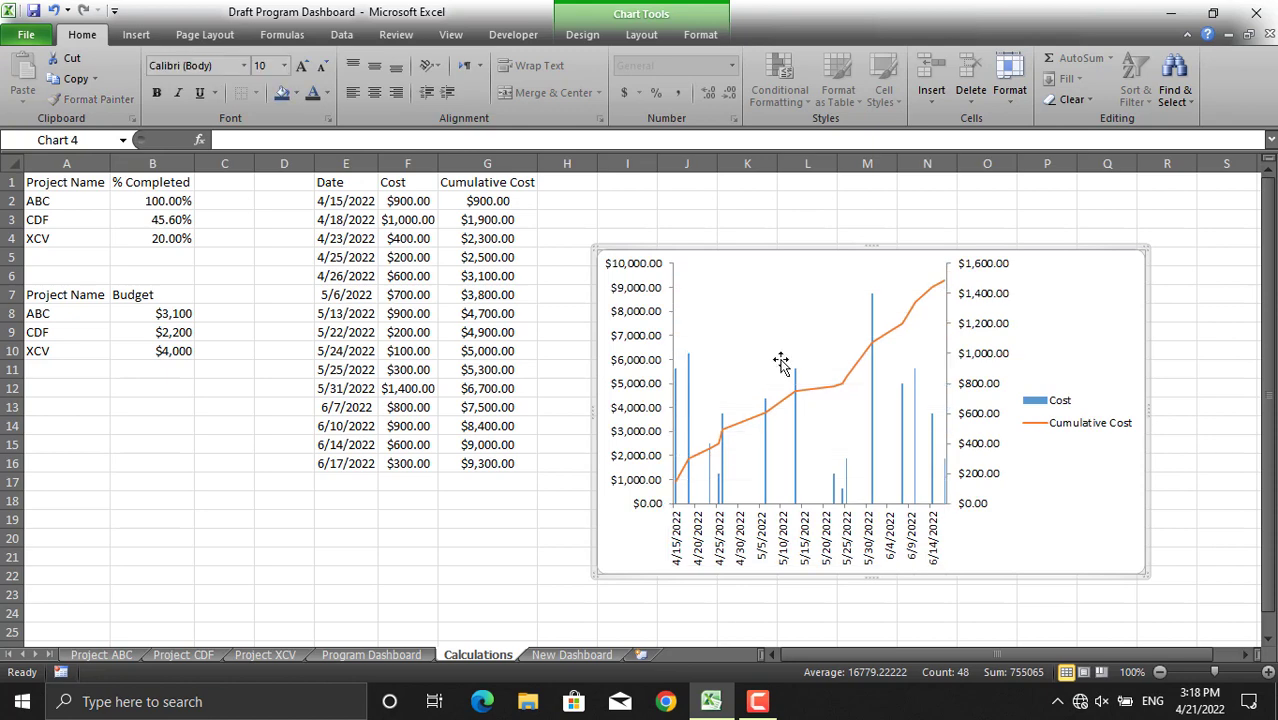
{"action": "left_click", "coordinate": [796, 426]}
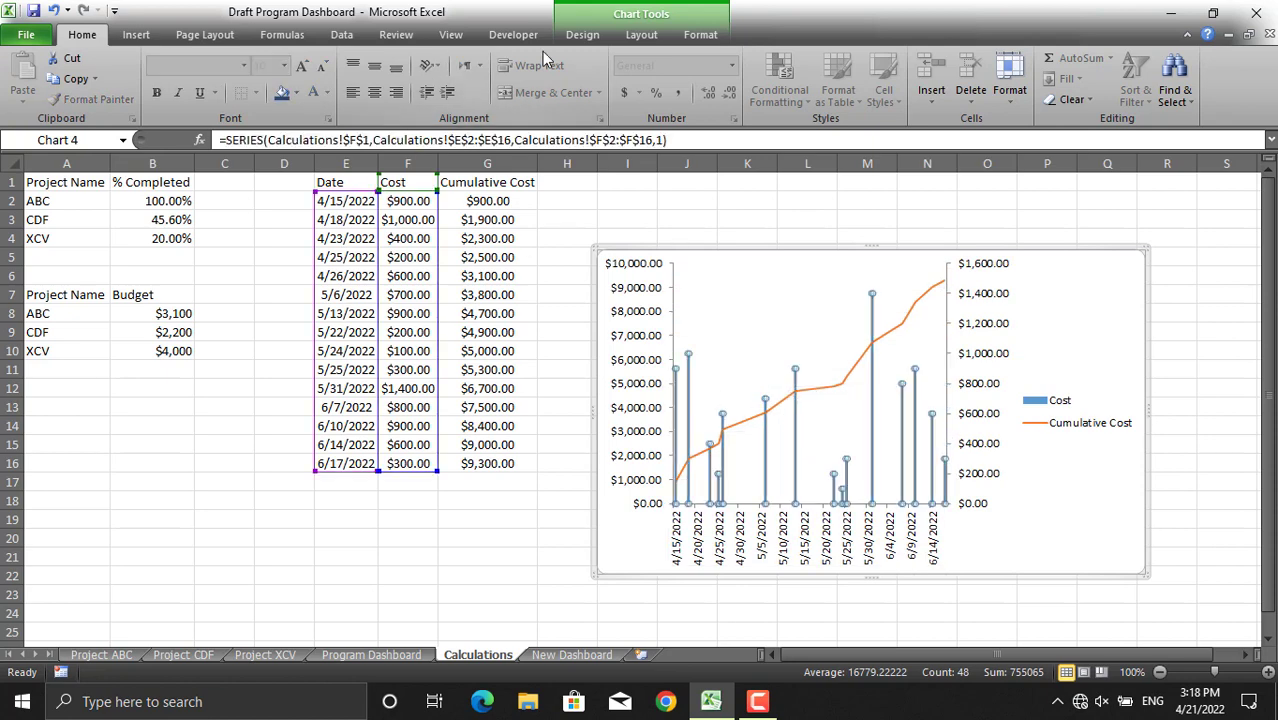
{"action": "left_click", "coordinate": [642, 36]}
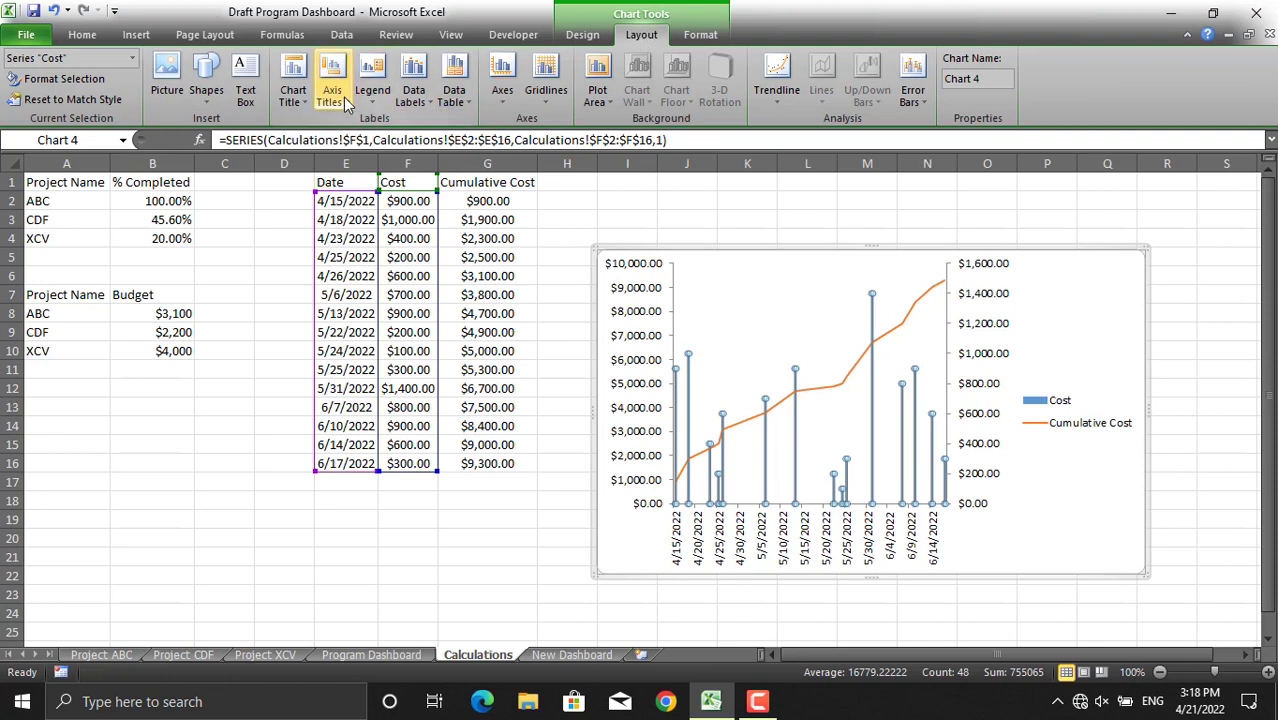
{"action": "left_click", "coordinate": [413, 100]}
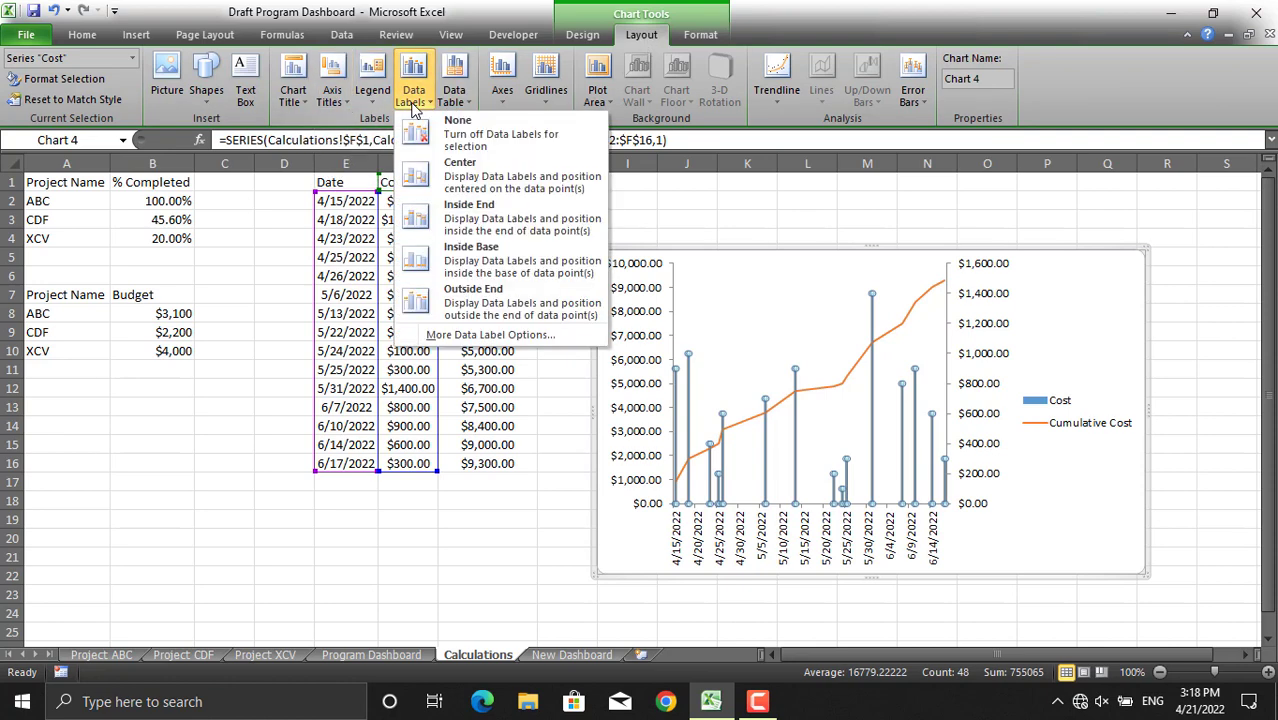
{"action": "left_click", "coordinate": [495, 305]}
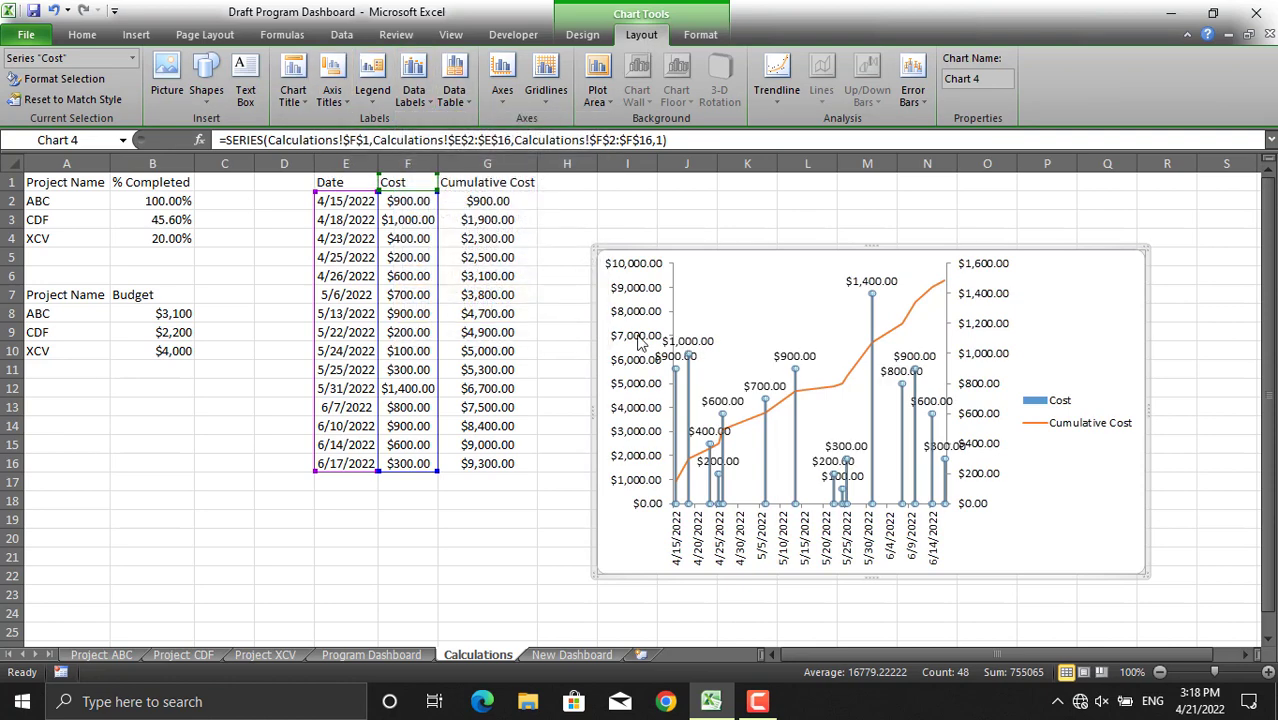
- Copy the cost chart to the New Dashboard sheet and place it below the pie chart, beside the budget chart
{"action": "left_click", "coordinate": [620, 576]}
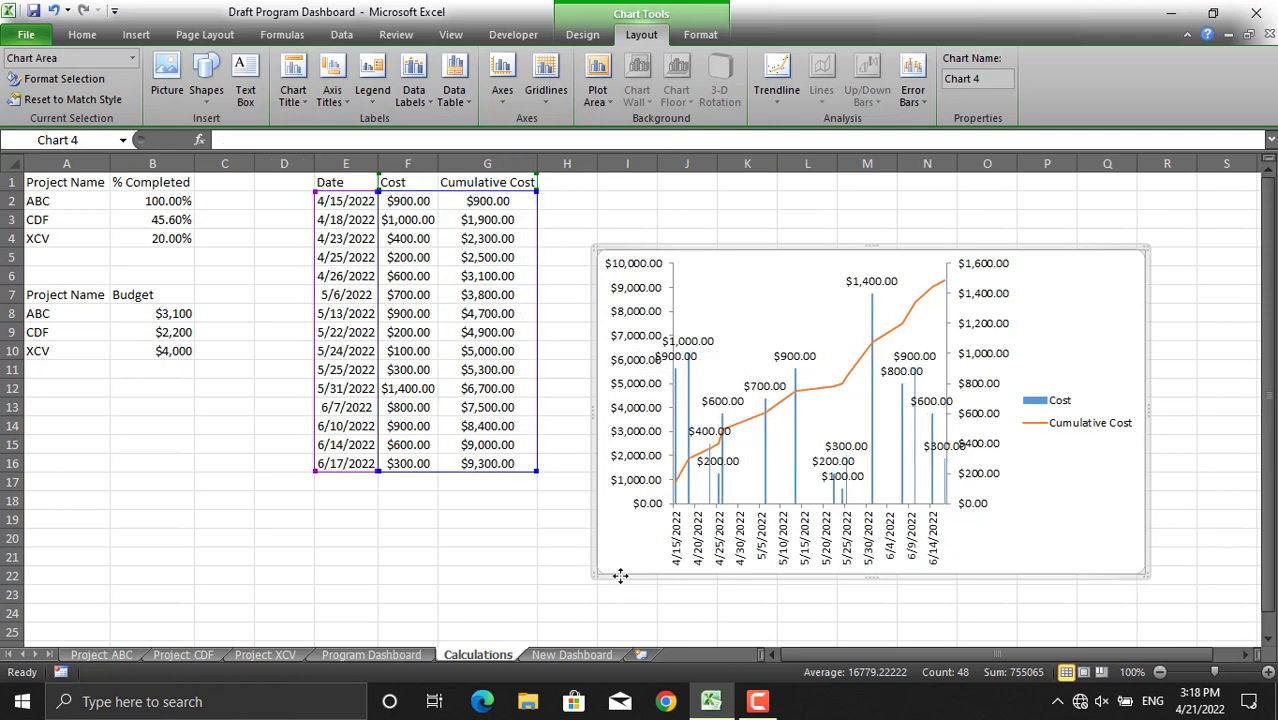
{"action": "left_click", "coordinate": [537, 656]}
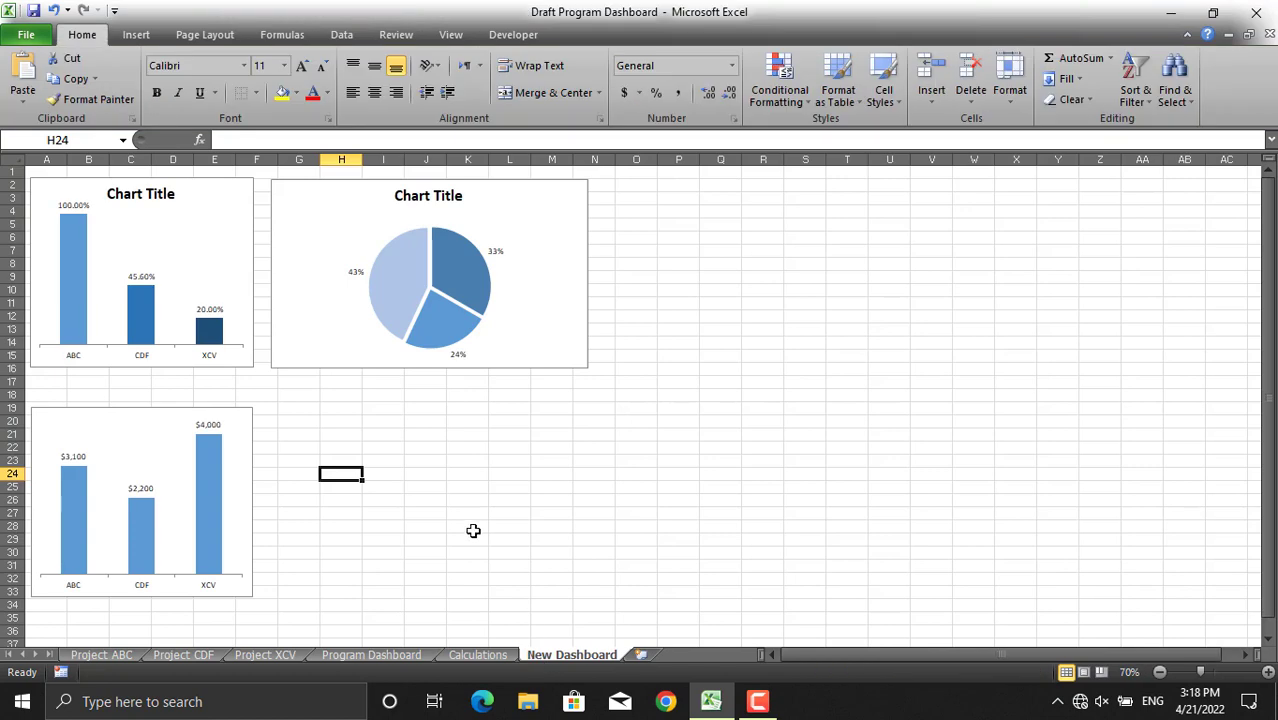
{"action": "key", "text": "ctrl+v"}
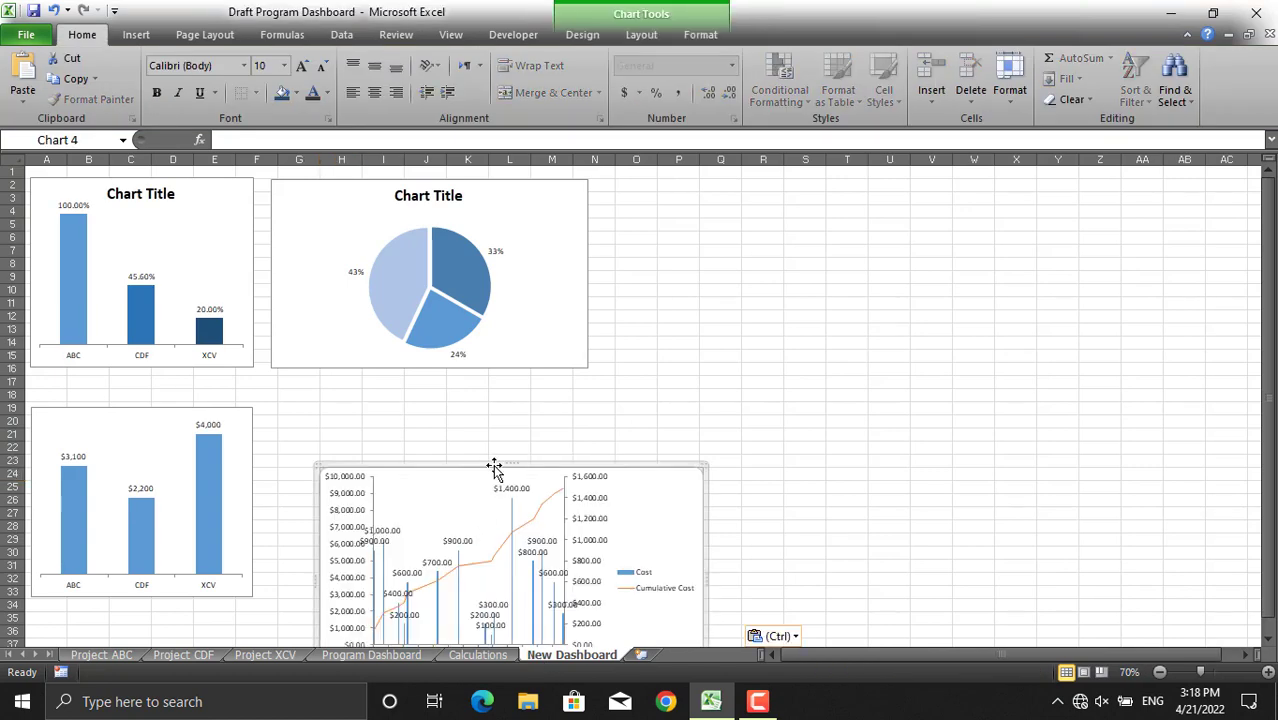
{"action": "left_click_drag", "start_coordinate": [494, 463], "coordinate": [444, 396]}
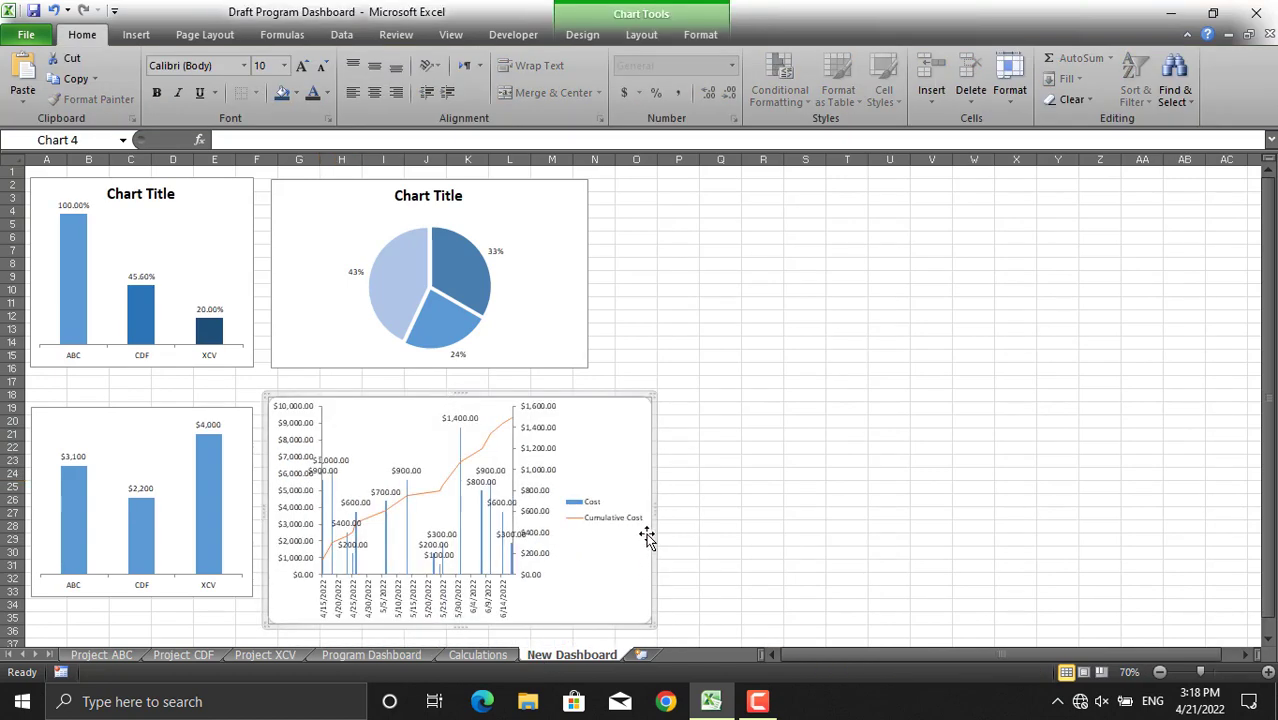
- Set the percentage-completed column chart on the New Dashboard sheet to 4" high and 4" wide
{"action": "left_click", "coordinate": [246, 300]}
{"action": "left_click", "coordinate": [700, 34]}
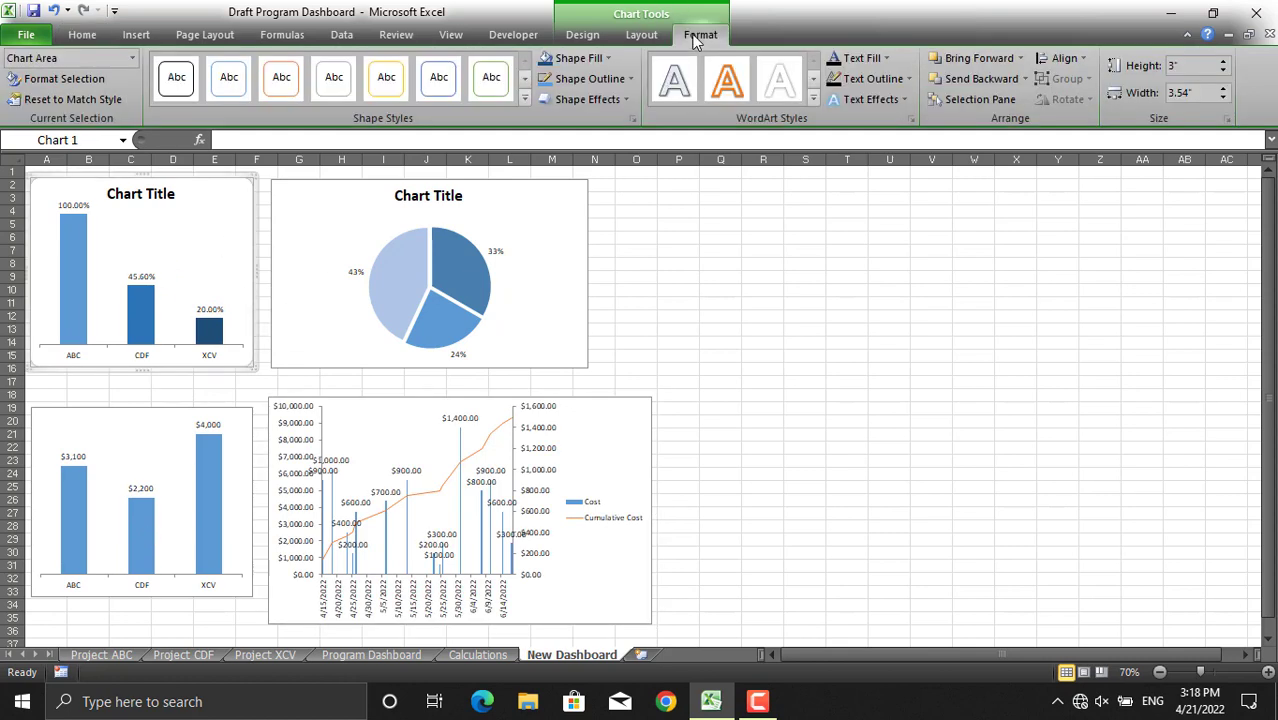
{"action": "double_click", "coordinate": [1197, 64]}
{"action": "type", "text": "4"}
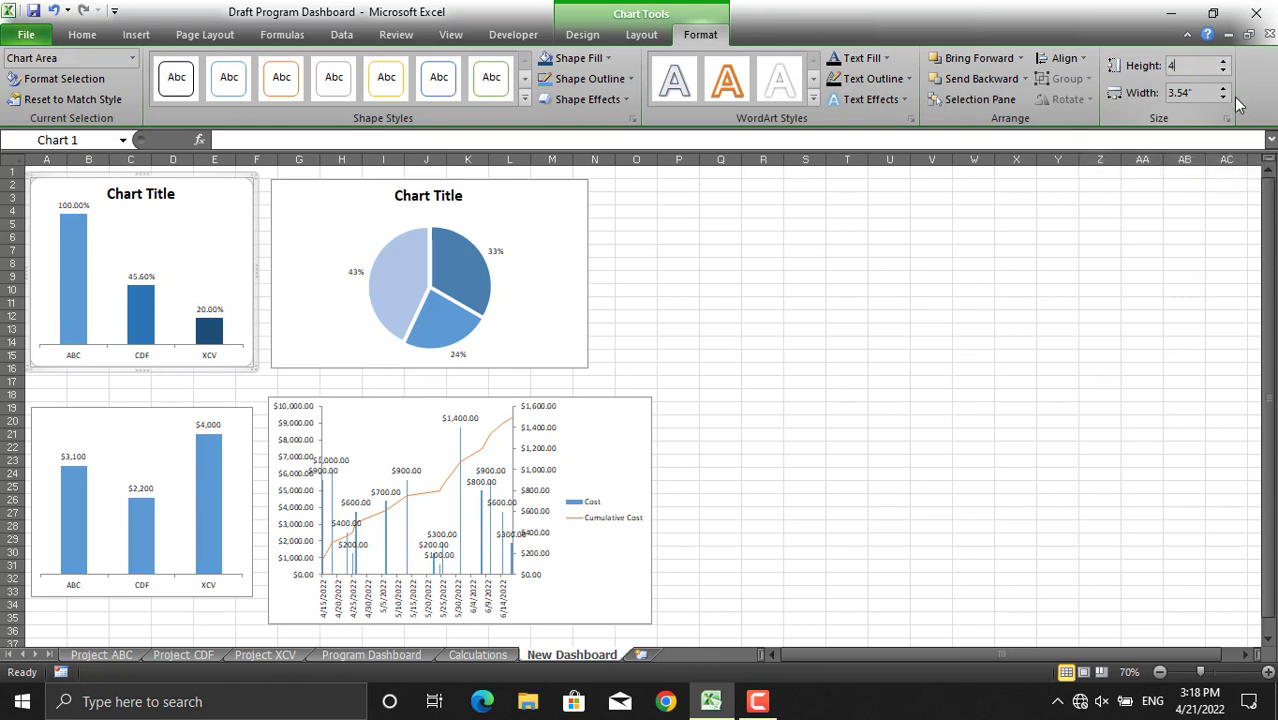
{"action": "left_click", "coordinate": [1206, 91]}
{"action": "left_click_drag", "start_coordinate": [1206, 91], "coordinate": [1160, 91]}
{"action": "type", "text": "4"}
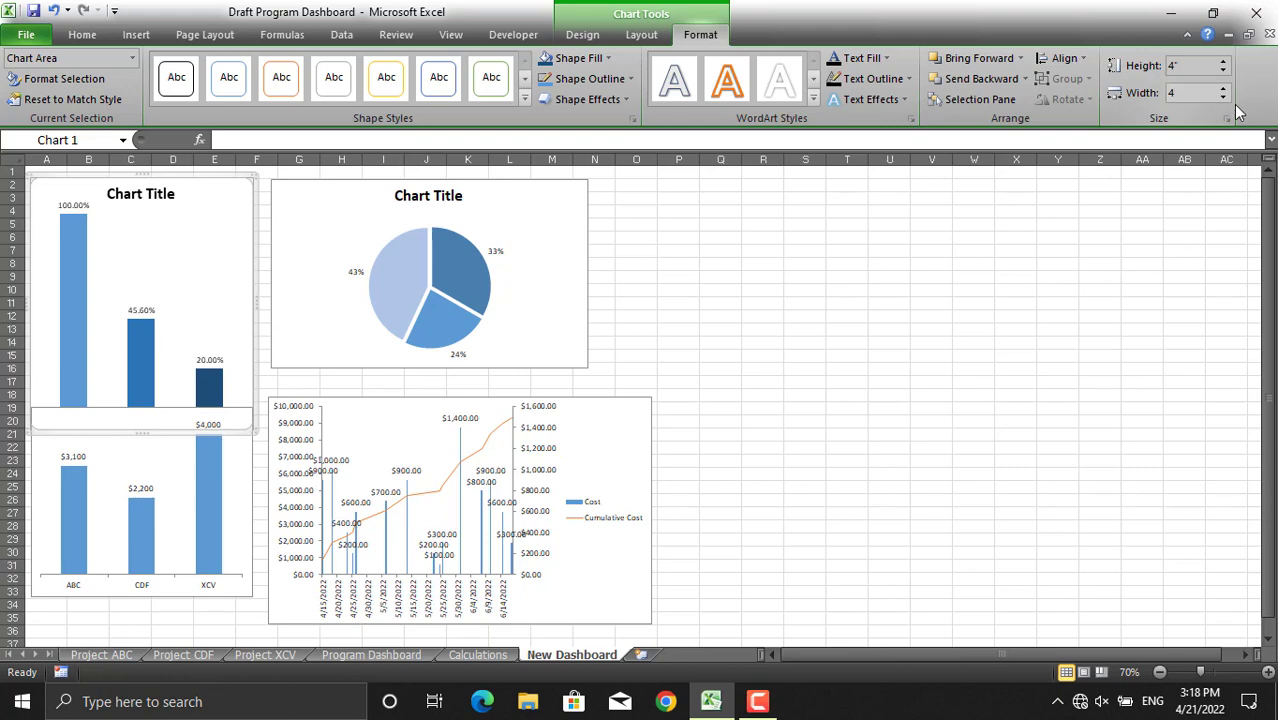
{"action": "left_click", "coordinate": [1133, 321]}
- Resize the project budget column chart to a height of 4" and a width of 4"
{"action": "left_click", "coordinate": [143, 458]}
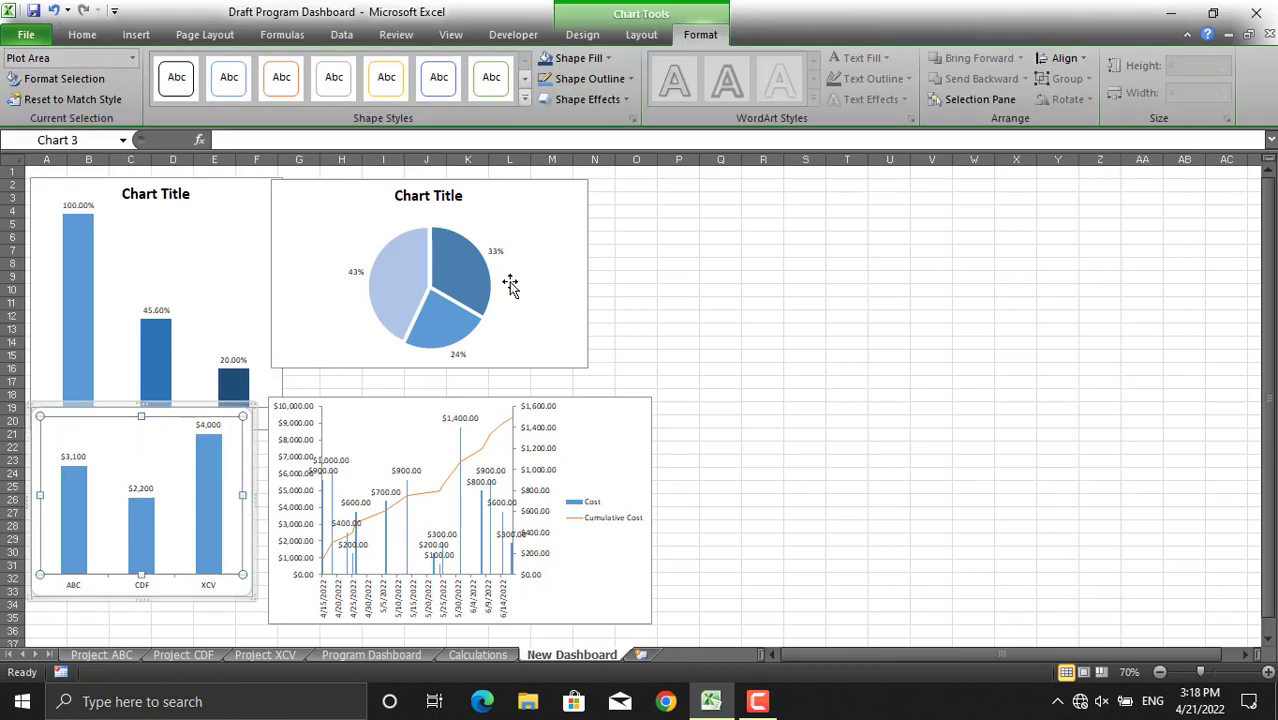
{"action": "left_click", "coordinate": [256, 418]}
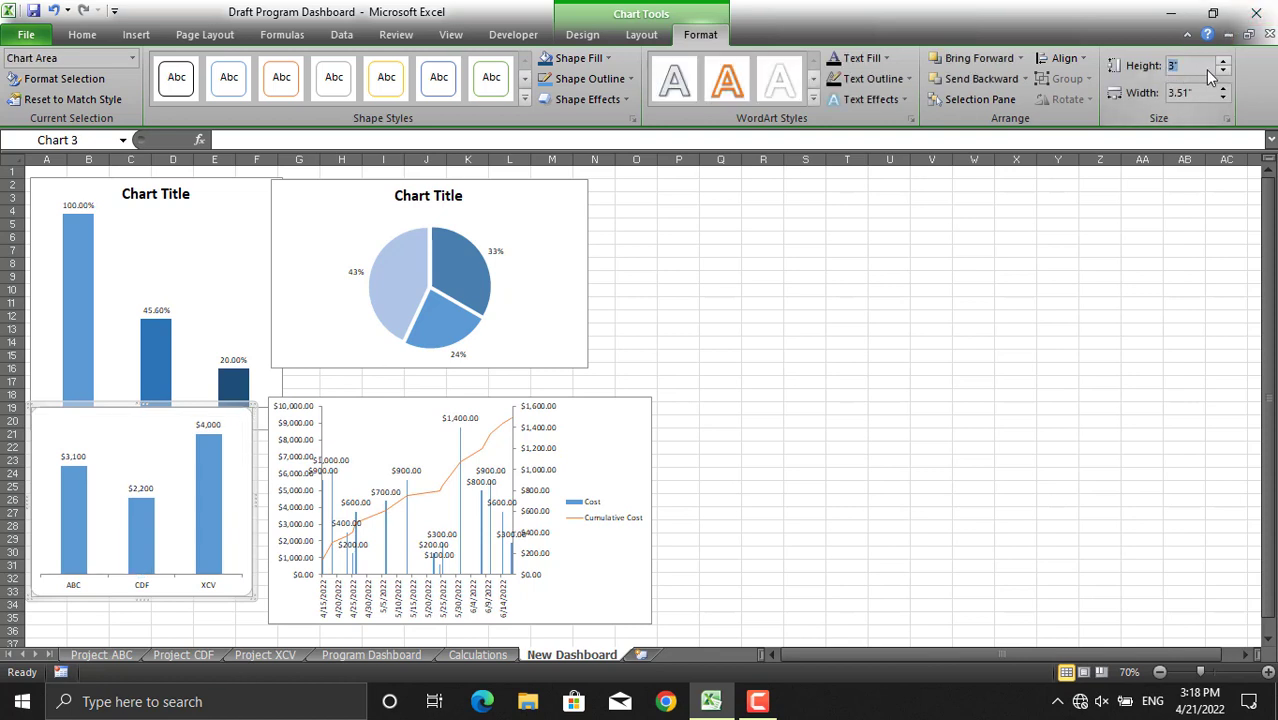
{"action": "type", "text": "4"}
{"action": "key", "text": "Return"}
{"action": "left_click", "coordinate": [1212, 92]}
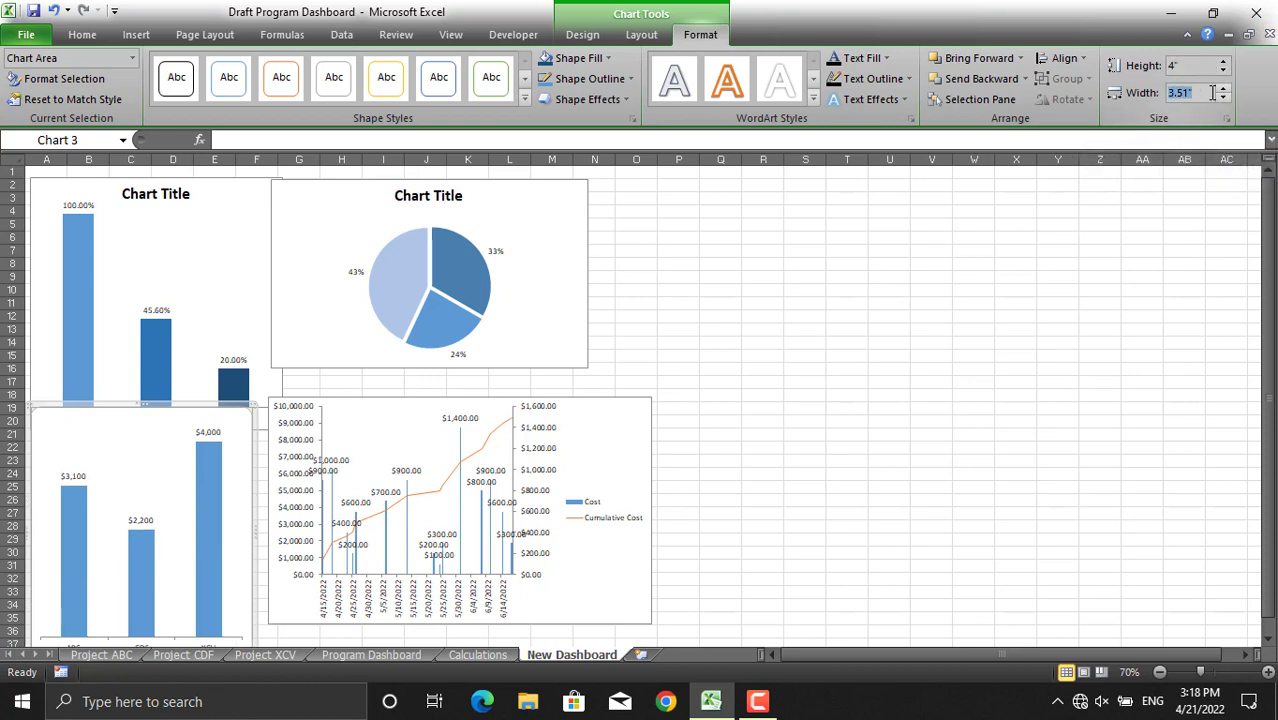
{"action": "left_click", "coordinate": [686, 446]}
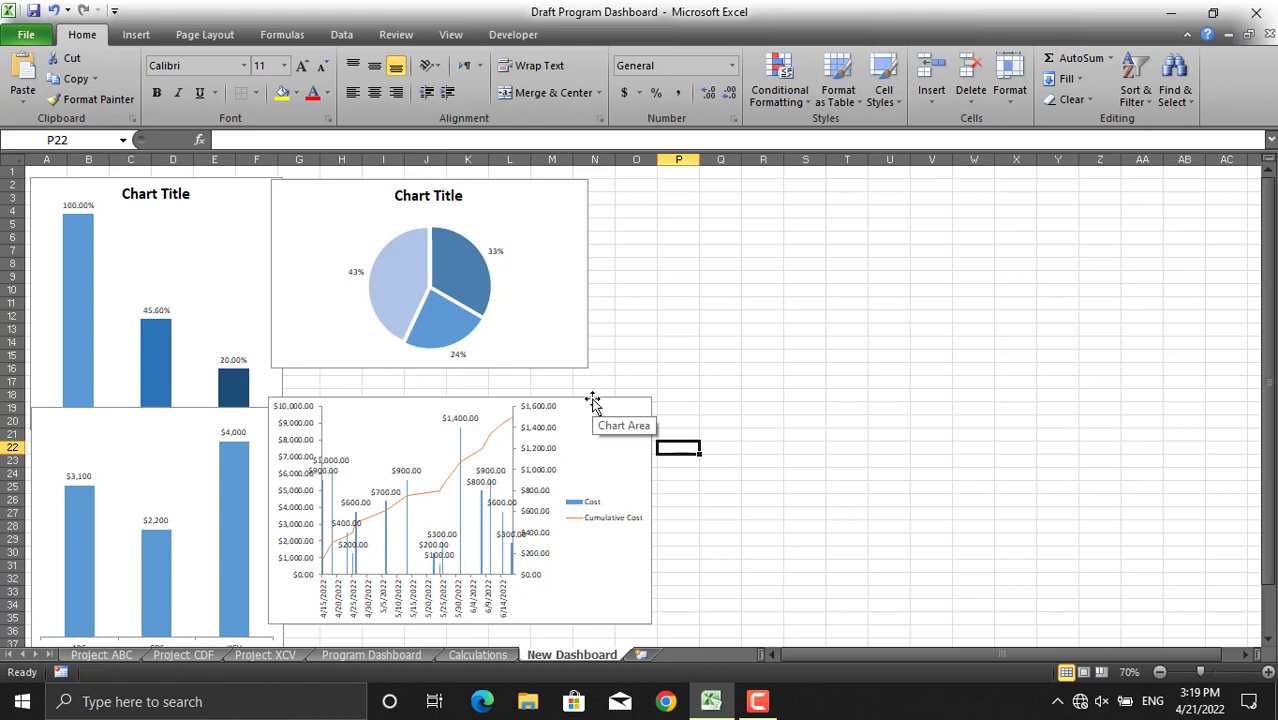
- Move the cost chart to the empty area around columns Q to Y and the budget chart below the pie chart
{"action": "left_click", "coordinate": [619, 397]}
{"action": "left_click_drag", "start_coordinate": [619, 397], "coordinate": [1054, 314]}
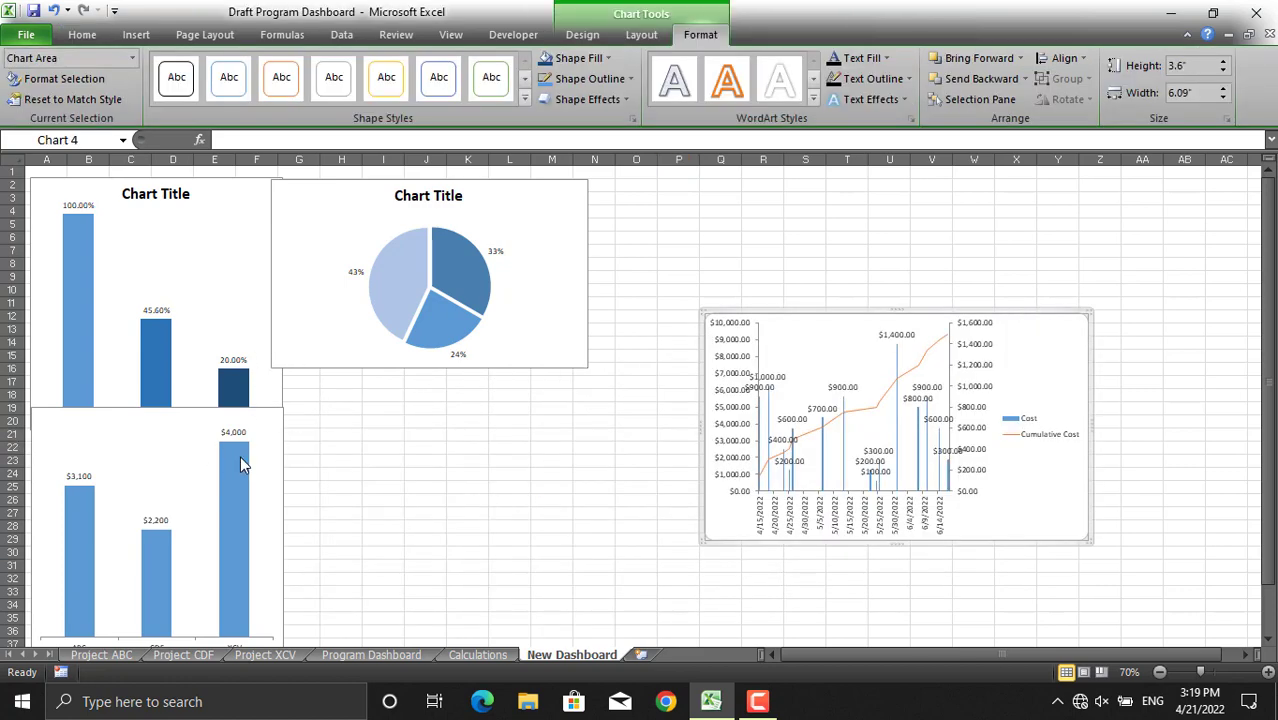
{"action": "left_click_drag", "start_coordinate": [284, 511], "coordinate": [576, 499]}
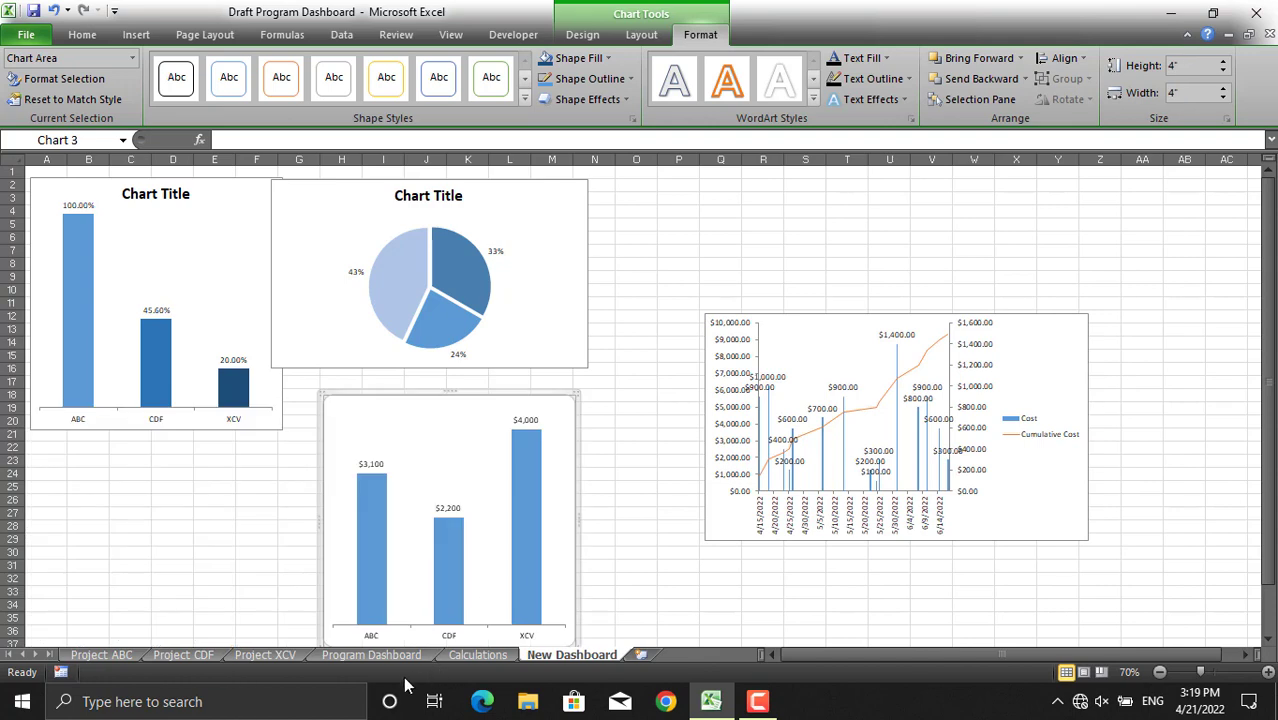
- Unhide the Resource Histogram sheet and move its chart away from the Name column, below the daily hours table
{"action": "left_click", "coordinate": [380, 654]}
{"action": "mouse_move", "coordinate": [783, 258]}
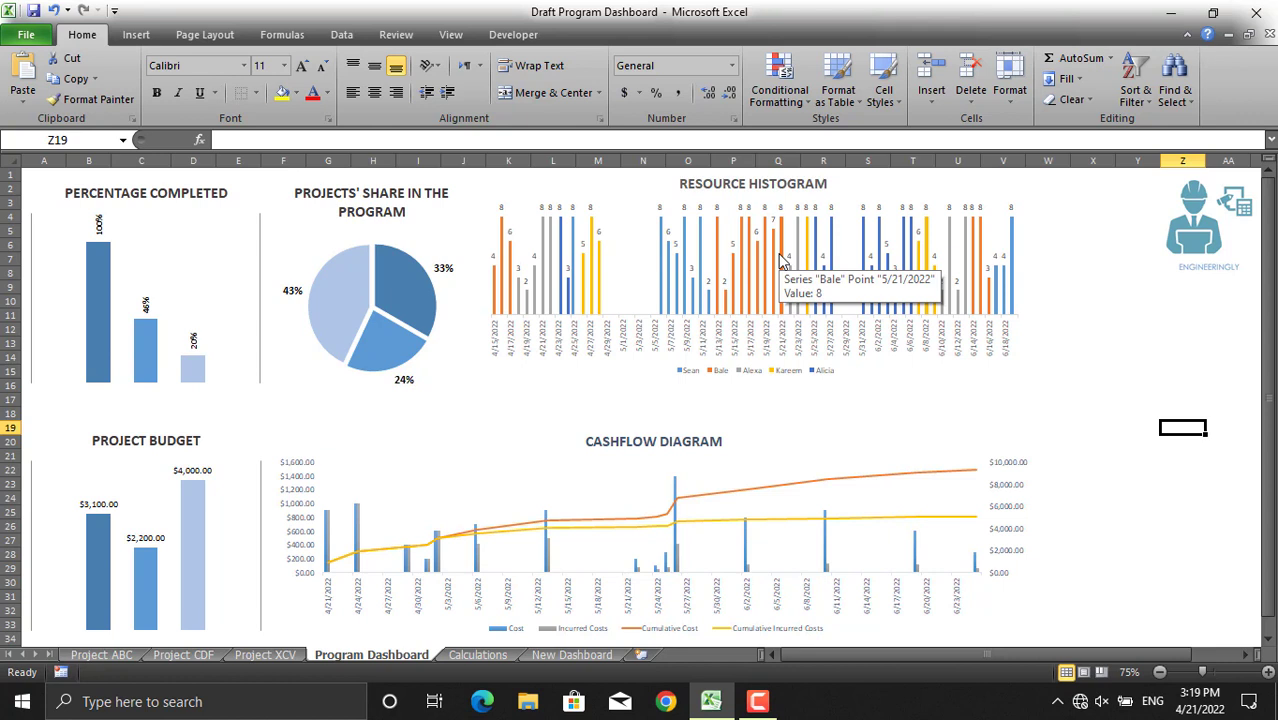
{"action": "right_click", "coordinate": [398, 653]}
{"action": "left_click", "coordinate": [479, 614]}
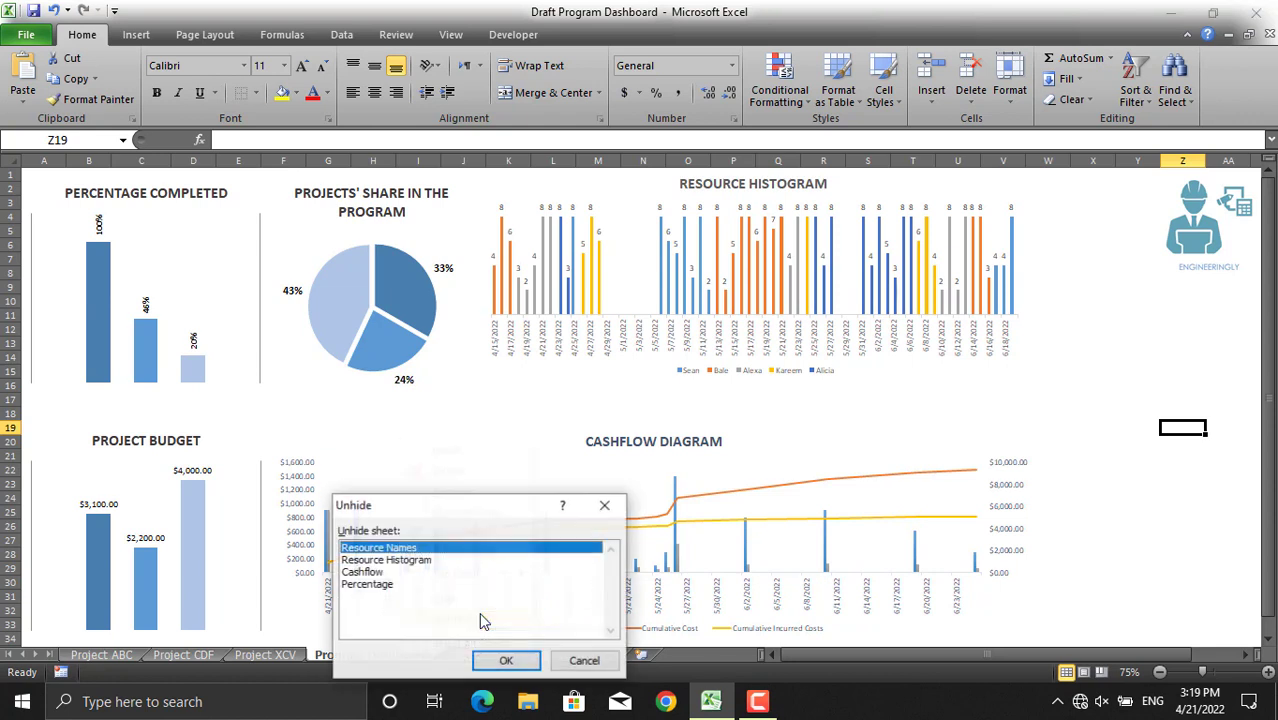
{"action": "left_click", "coordinate": [397, 561]}
{"action": "left_click", "coordinate": [506, 660]}
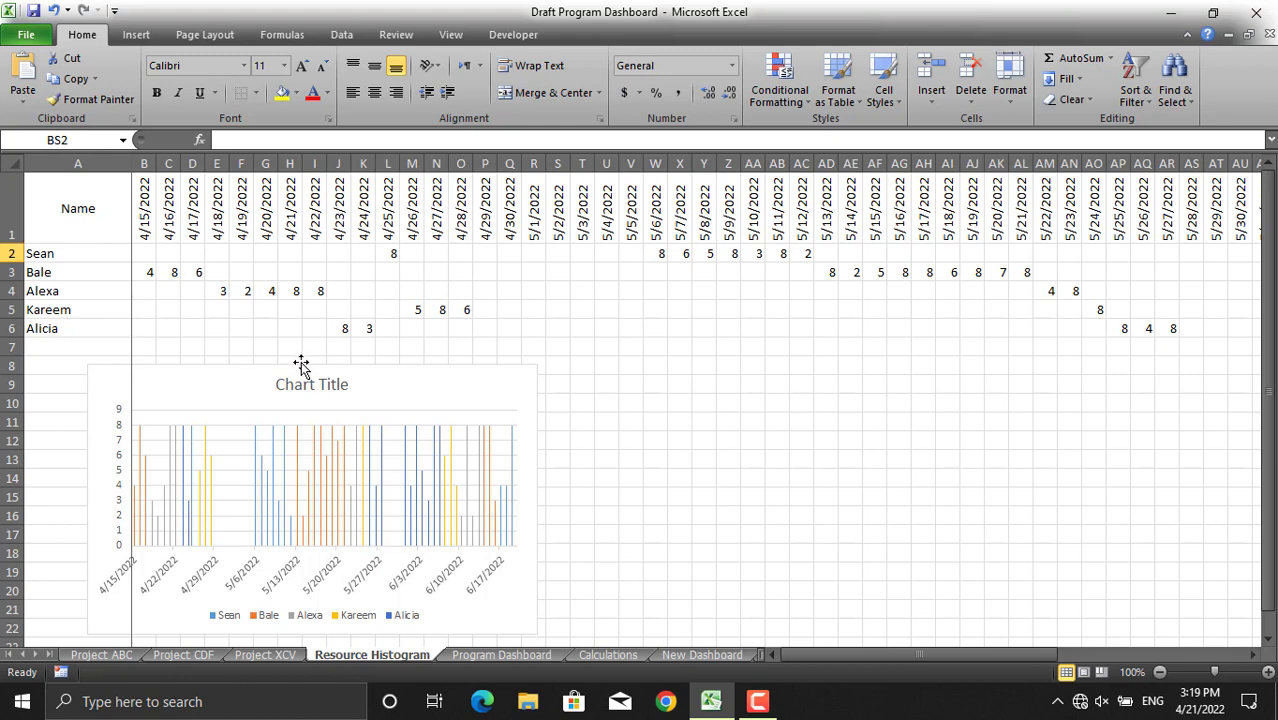
{"action": "left_click_drag", "start_coordinate": [302, 366], "coordinate": [595, 364]}
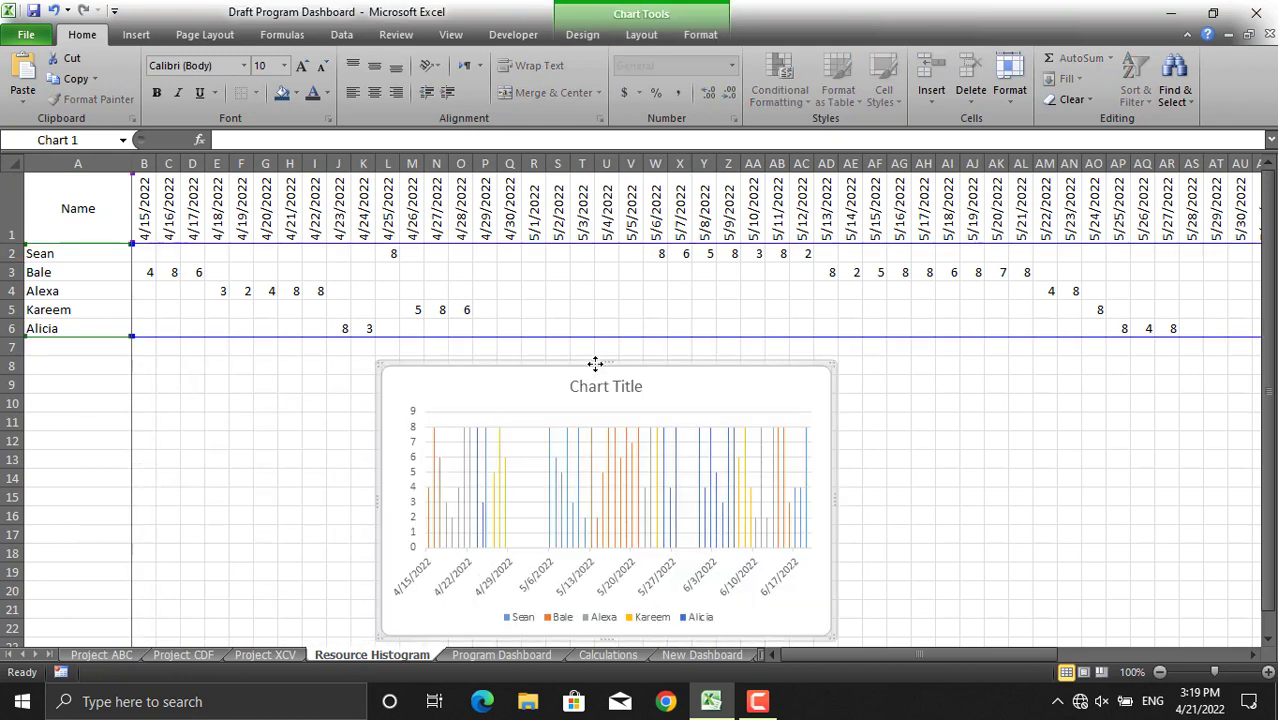
- Copy the resource histogram from the Program Dashboard sheet to the New Dashboard sheet and place it beside the pie chart, above the cashflow chart
{"action": "left_click", "coordinate": [531, 658]}
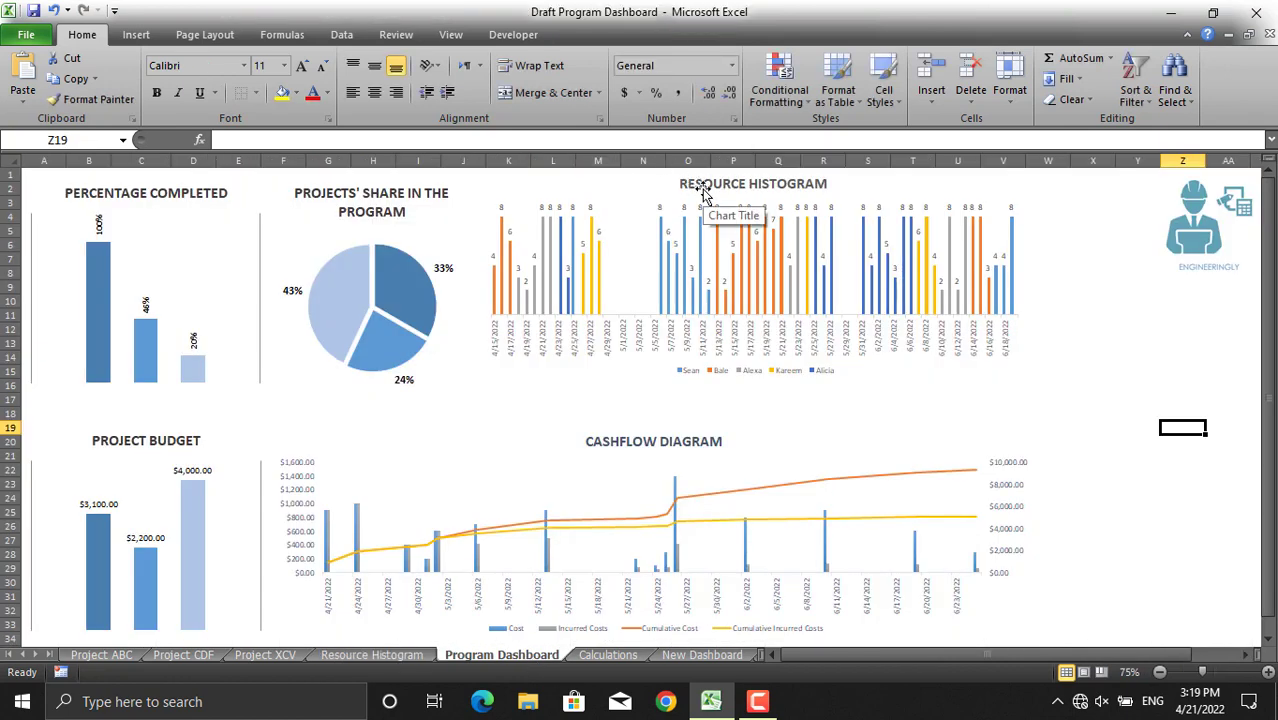
{"action": "left_click", "coordinate": [715, 655]}
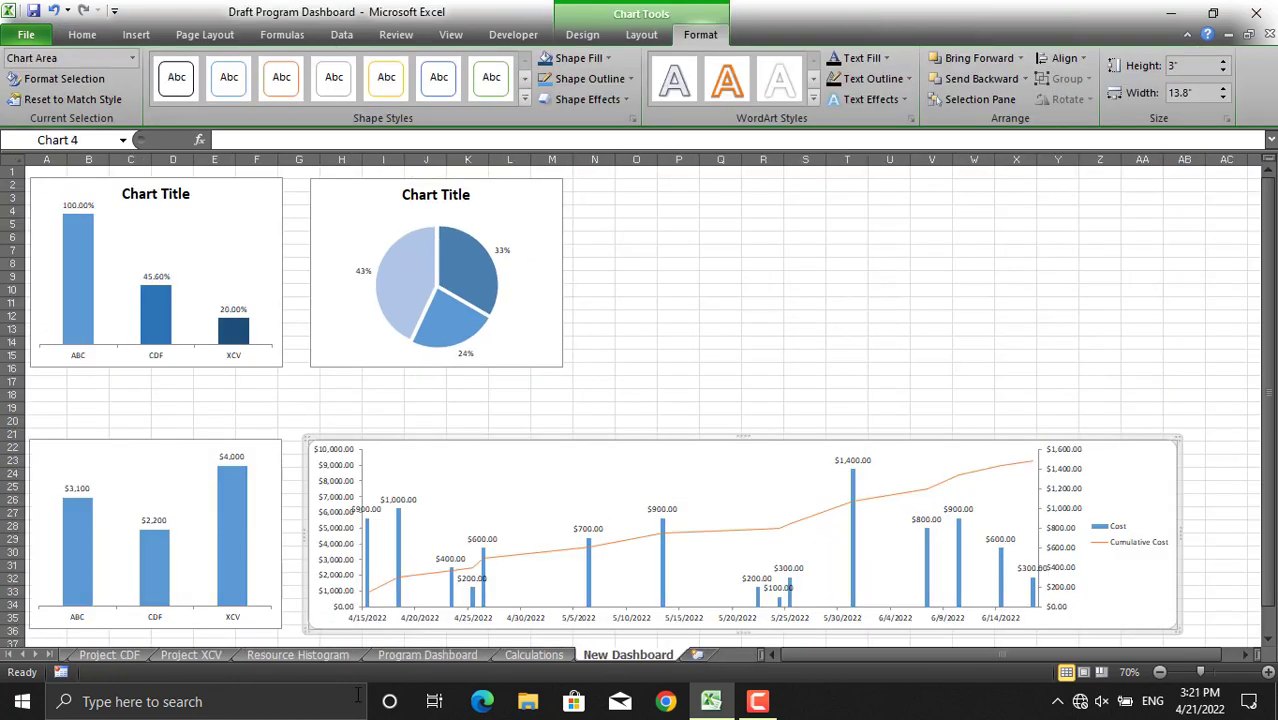
{"action": "left_click", "coordinate": [443, 655]}
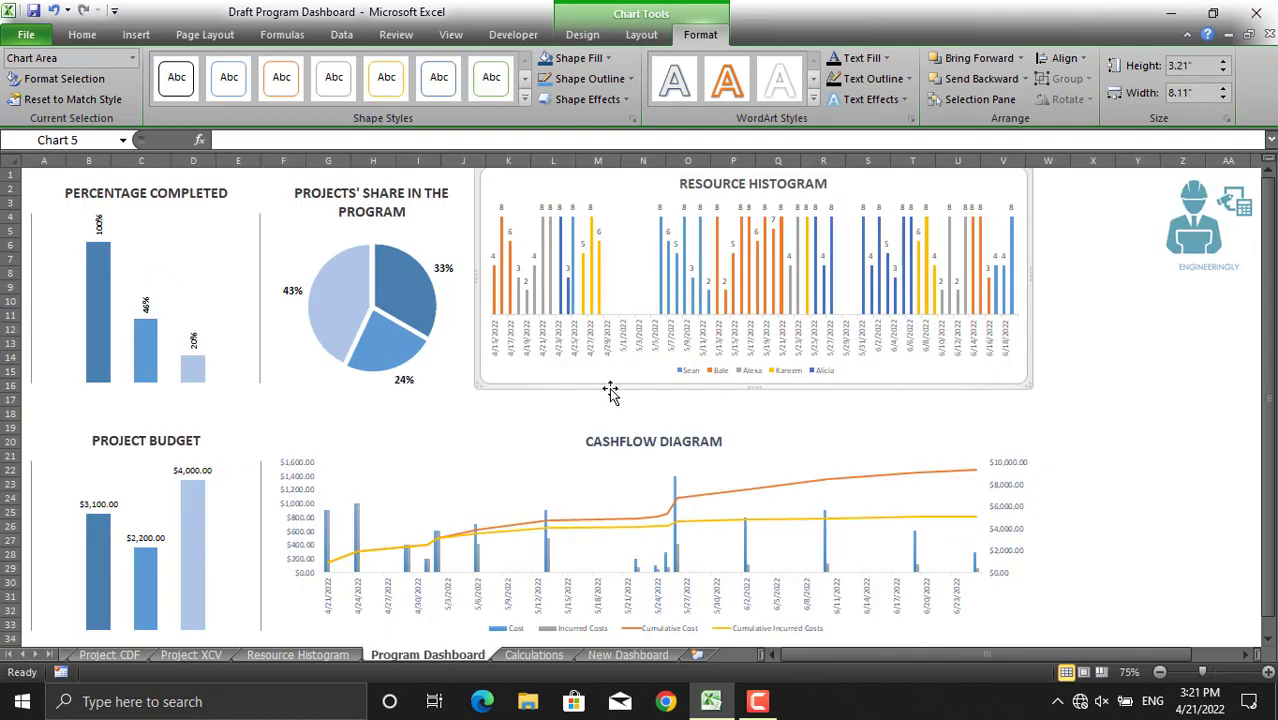
{"action": "left_click", "coordinate": [628, 655]}
{"action": "left_click", "coordinate": [675, 224]}
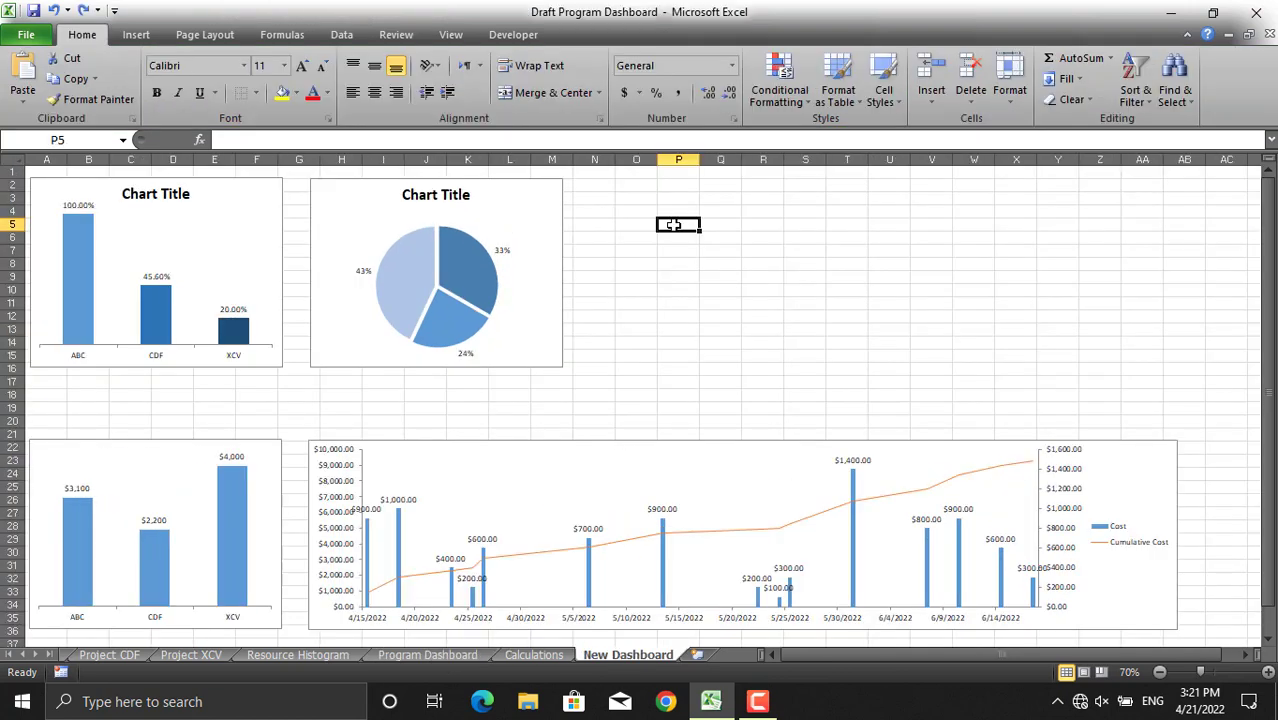
{"action": "key", "text": "ctrl+v"}
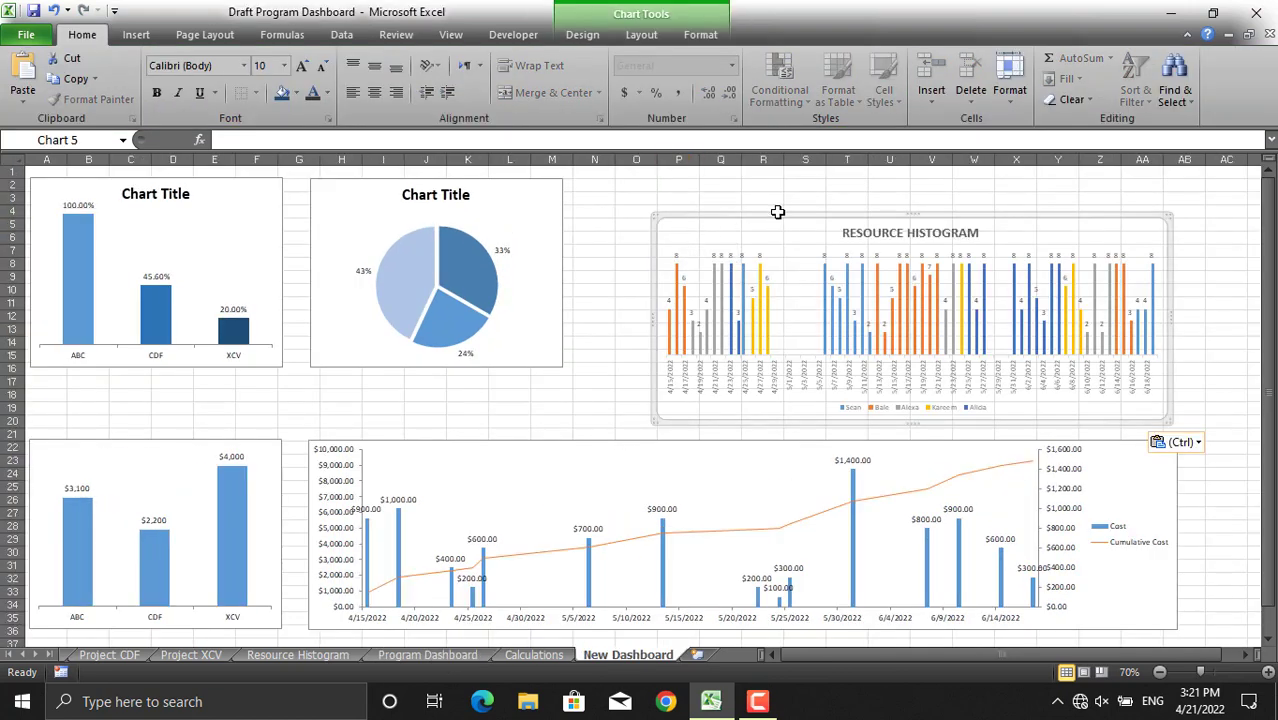
{"action": "left_click_drag", "start_coordinate": [779, 218], "coordinate": [731, 178]}
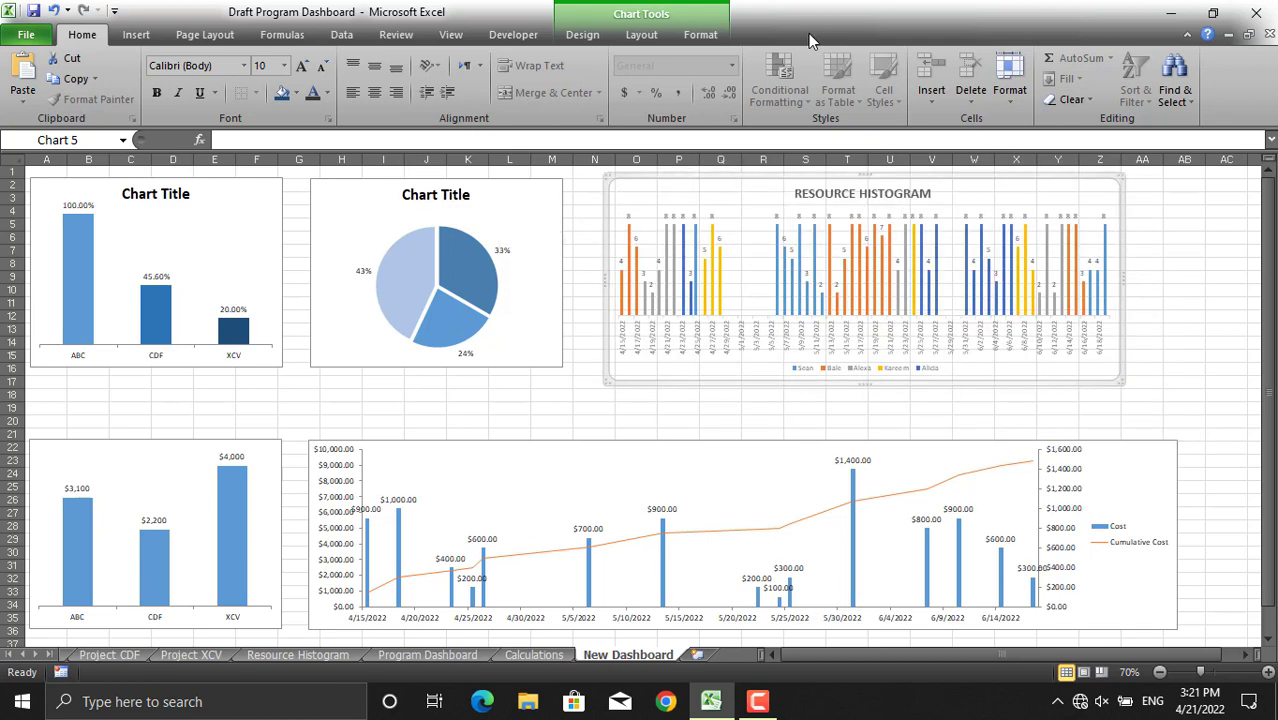
- Set the height of the resource histogram on the New Dashboard sheet to 3"
{"action": "left_click", "coordinate": [700, 36]}
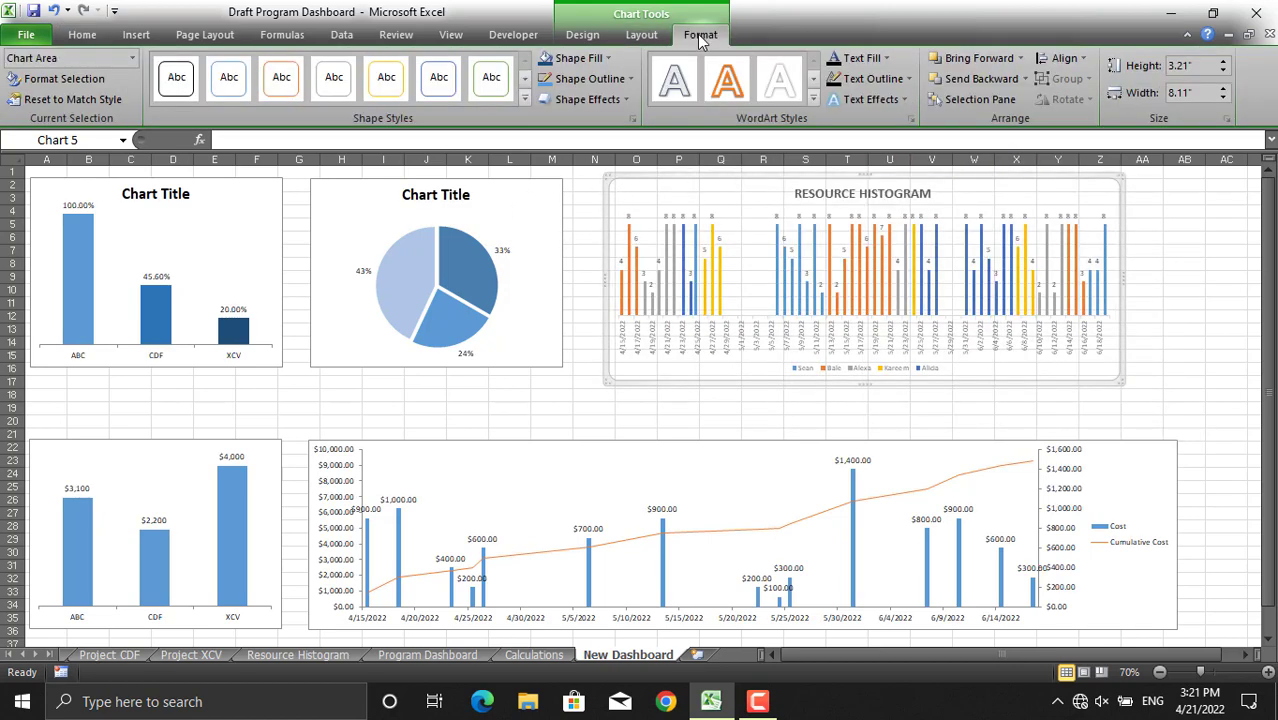
{"action": "left_click", "coordinate": [1203, 66]}
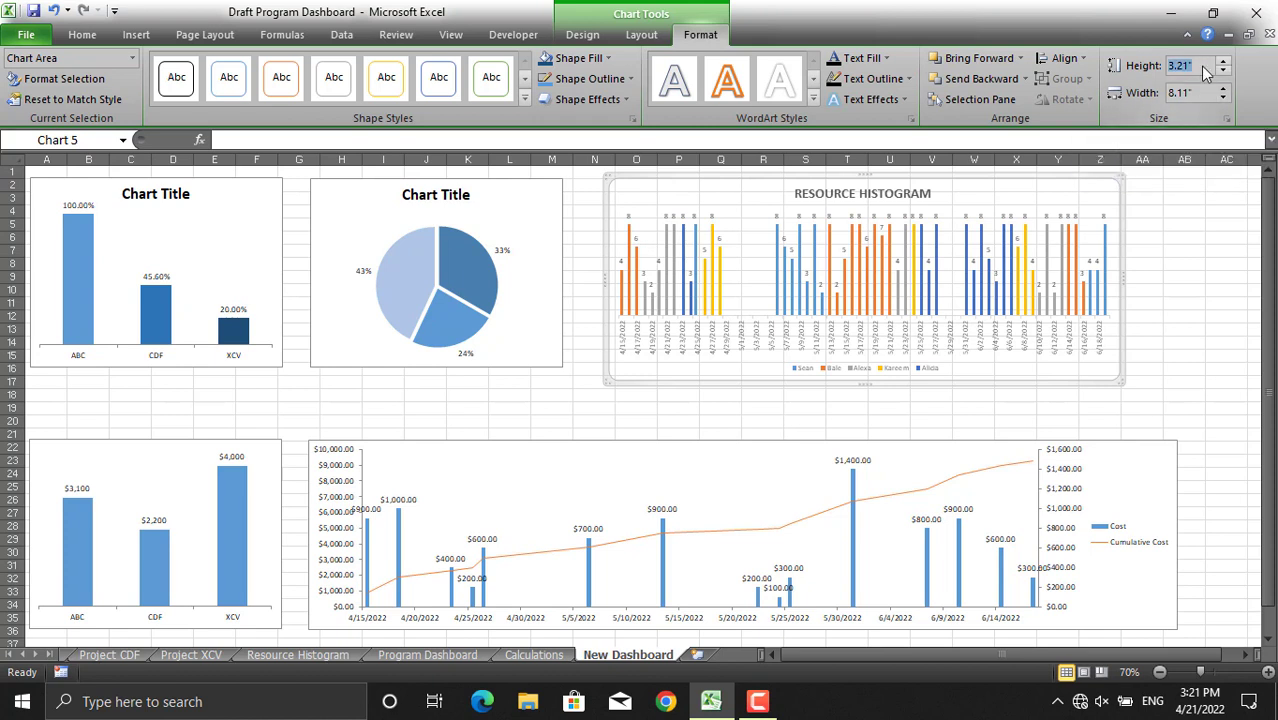
{"action": "type", "text": "3"}
{"action": "key", "text": "Return"}
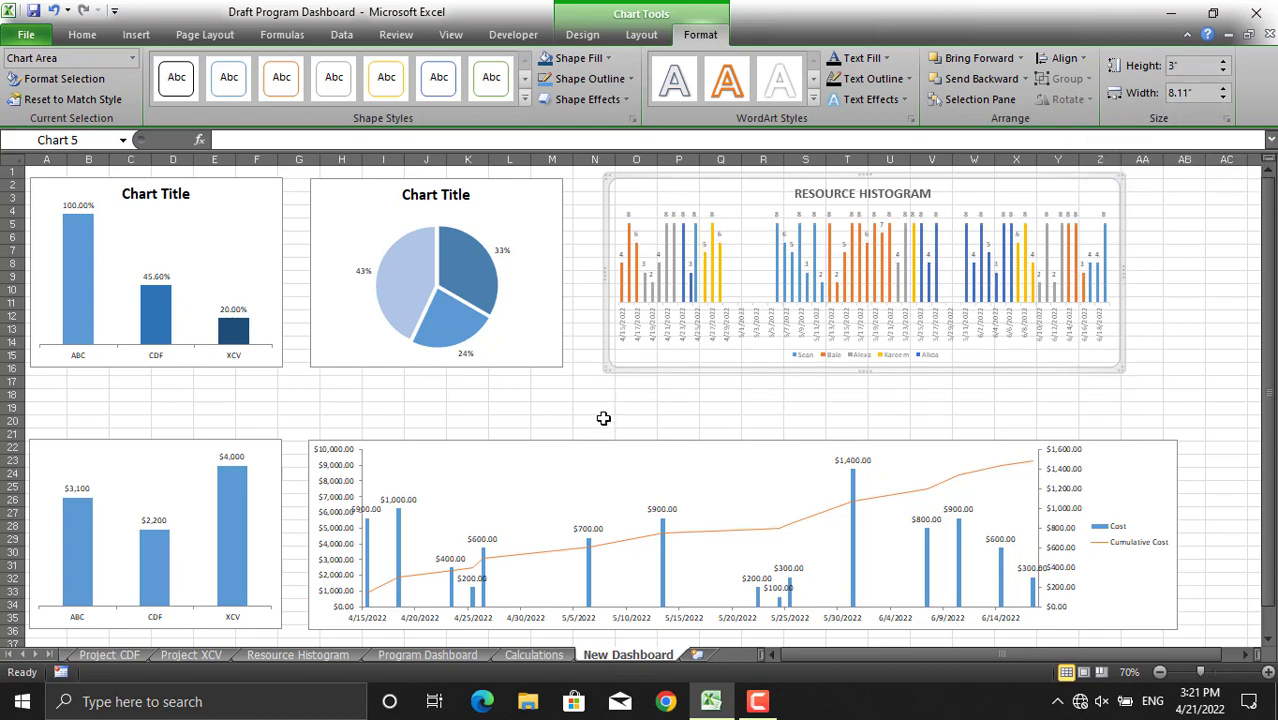
{"action": "left_click", "coordinate": [645, 394]}
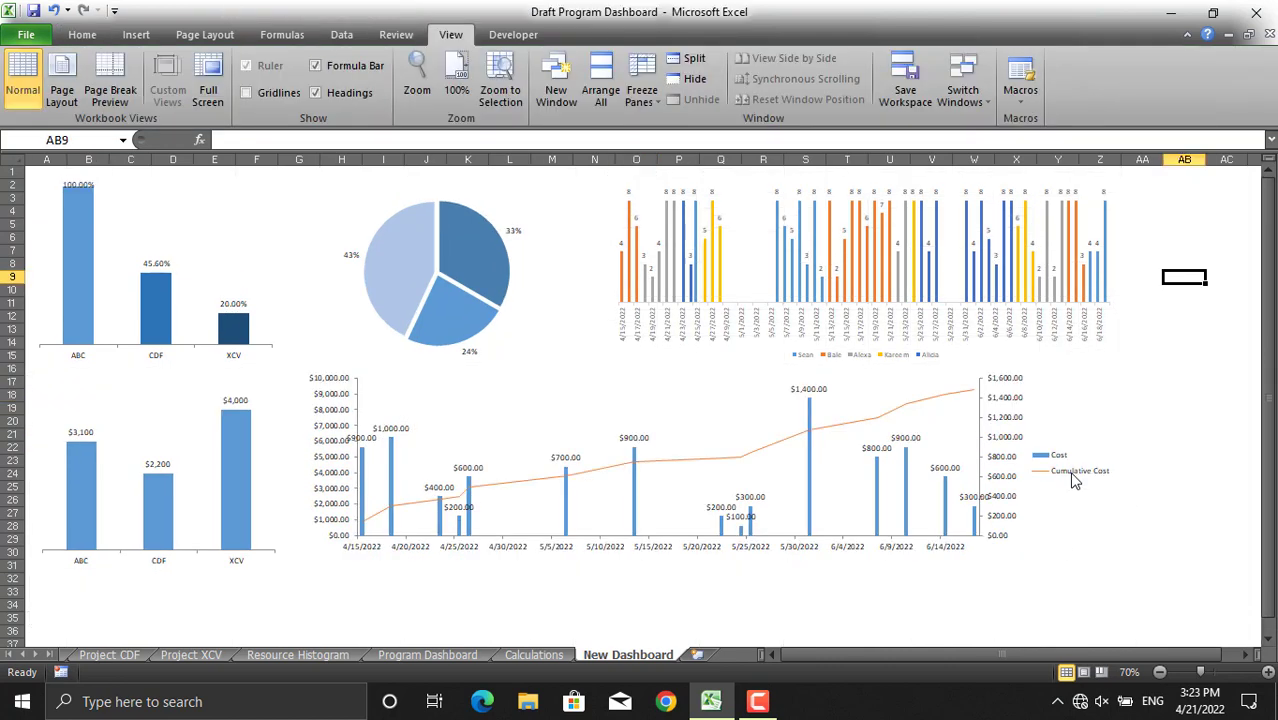
- Position the legend of the cost and cumulative cost chart at the bottom, without overlapping the chart
{"action": "left_click", "coordinate": [1073, 480]}
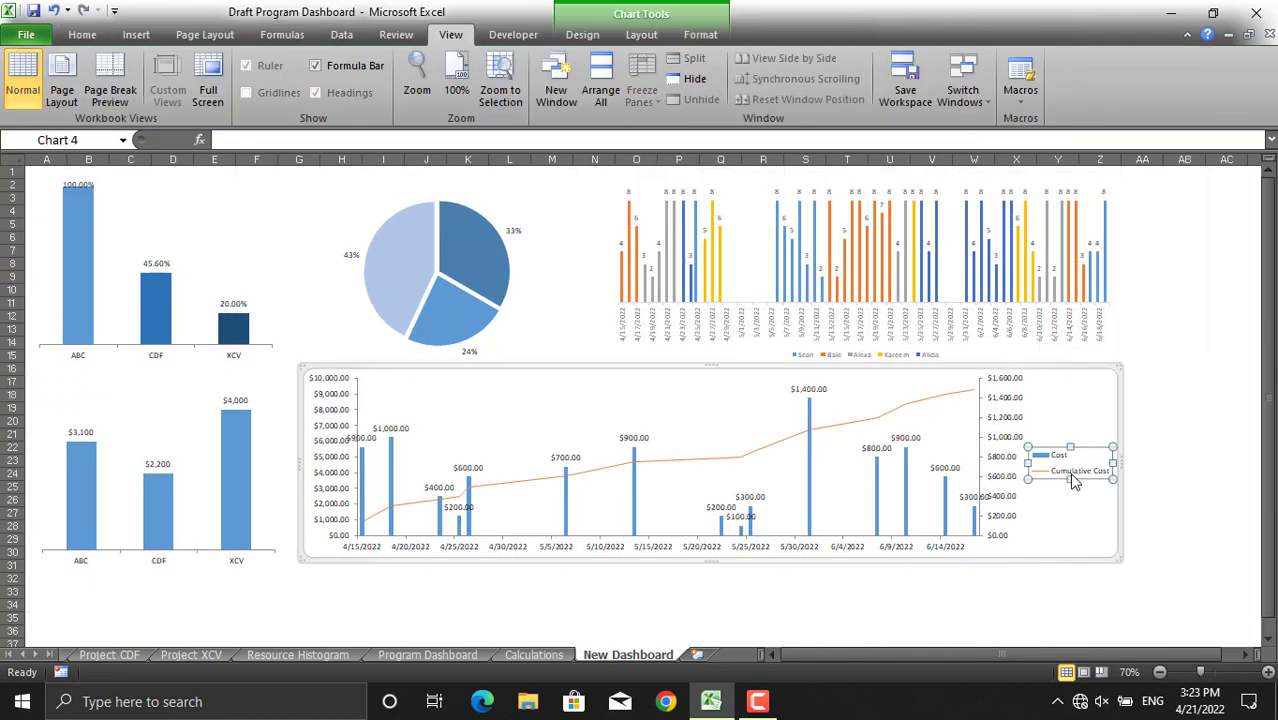
{"action": "right_click", "coordinate": [1073, 481]}
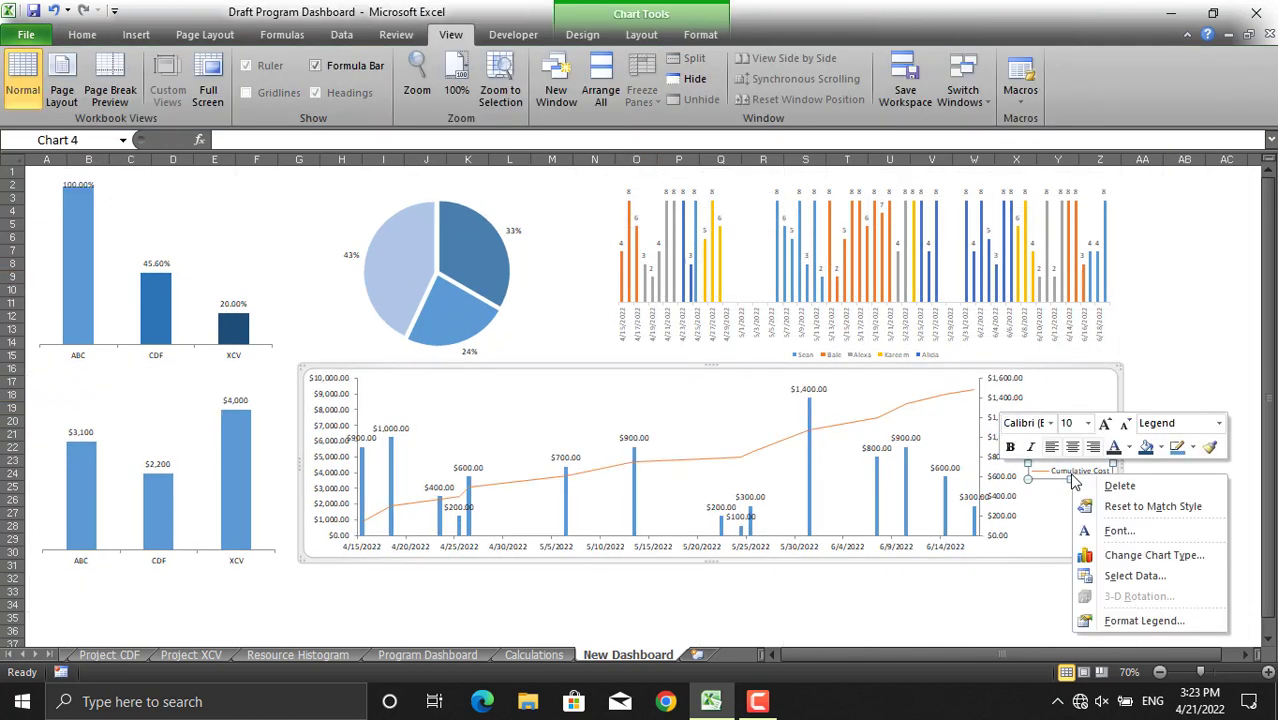
{"action": "left_click", "coordinate": [1143, 621]}
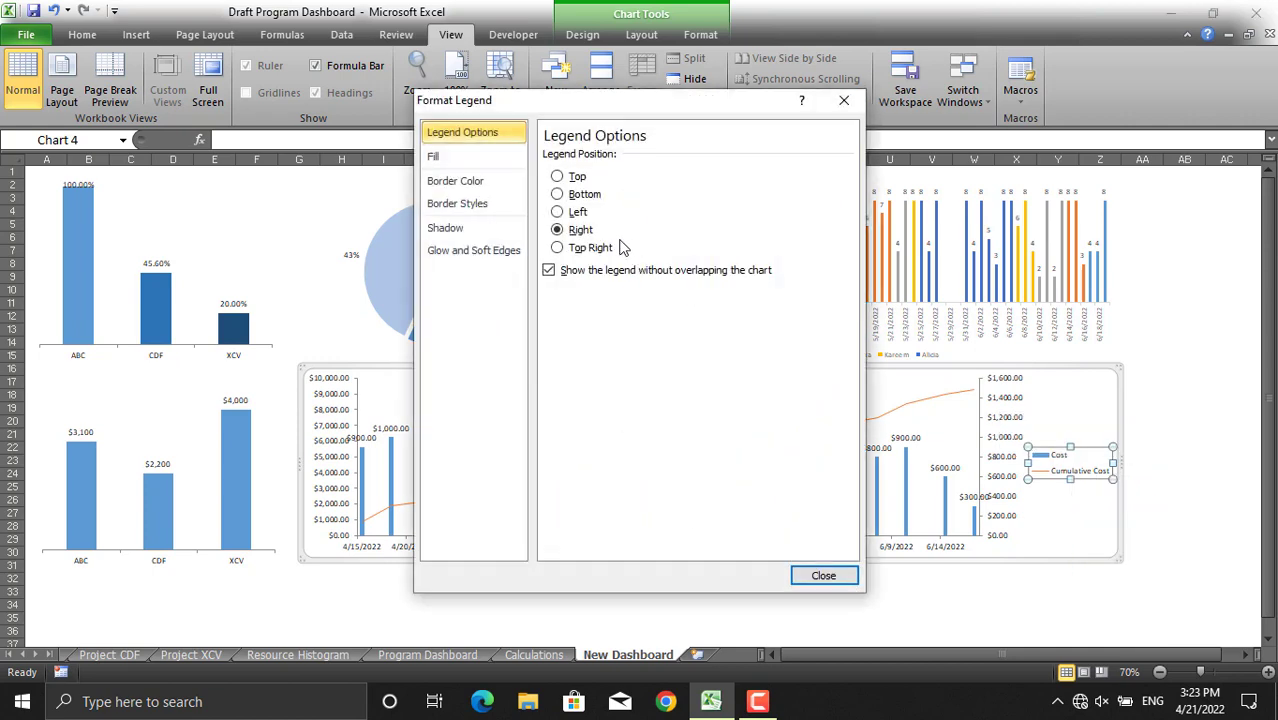
{"action": "left_click", "coordinate": [586, 196]}
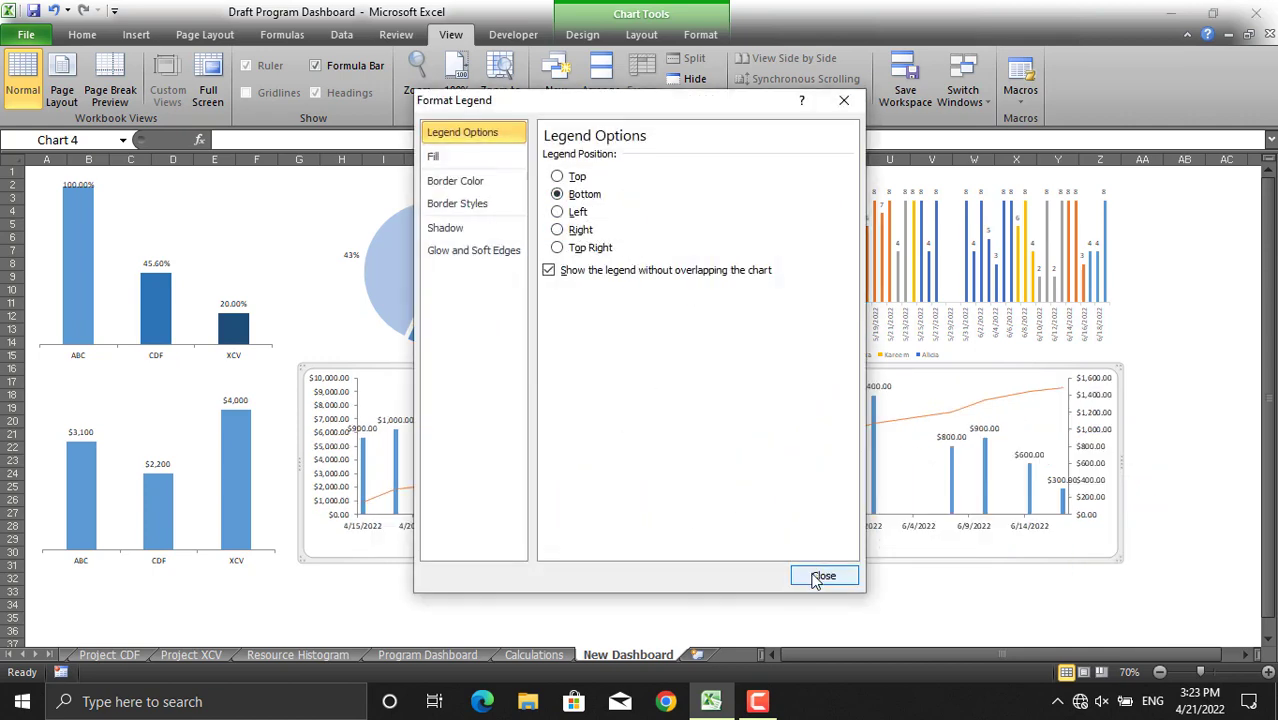
{"action": "left_click", "coordinate": [821, 576]}
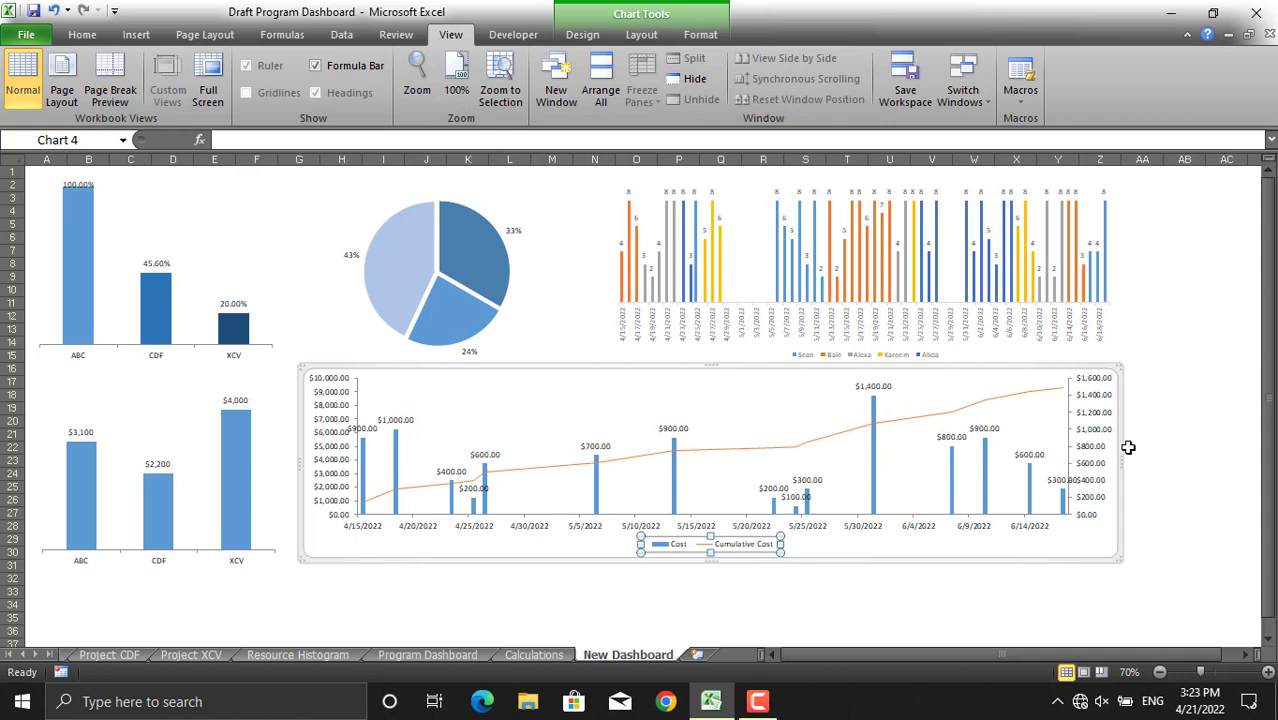
{"action": "left_click", "coordinate": [1165, 457]}
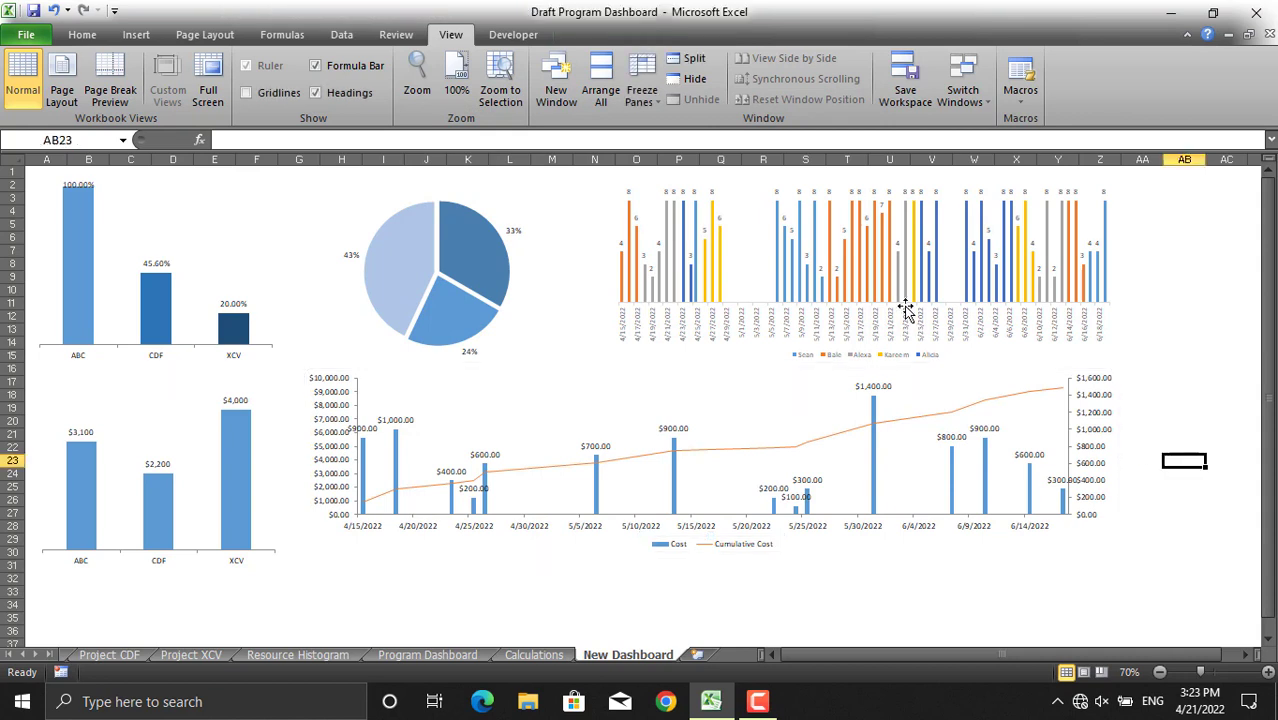